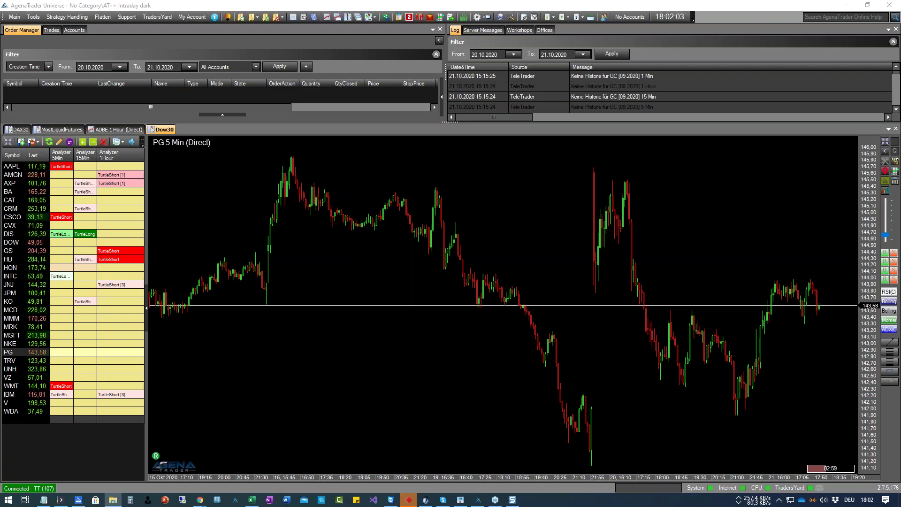
Bring up the PDF "Wie baue ich mein optimales Handels-Signal" in Chrome and review the three conditions under I. Filter
mouse_move(469, 359)
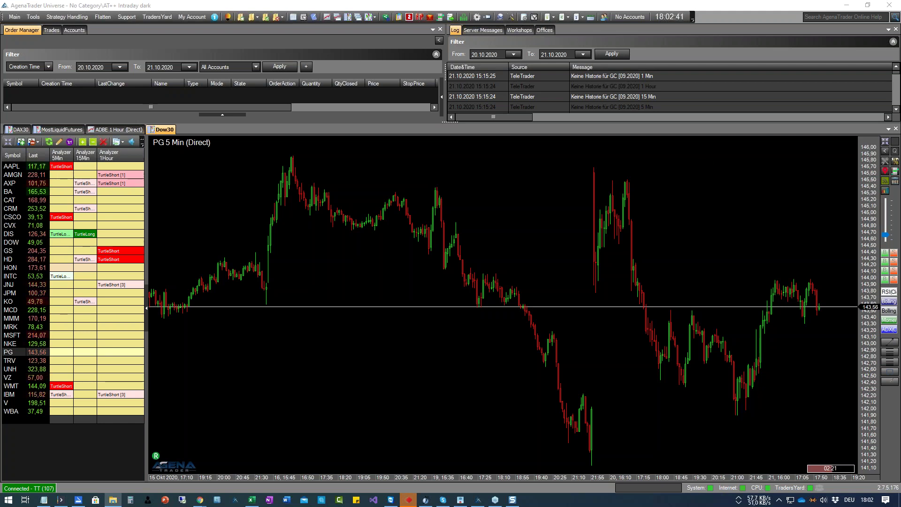
drag(900, 66, 233, 26)
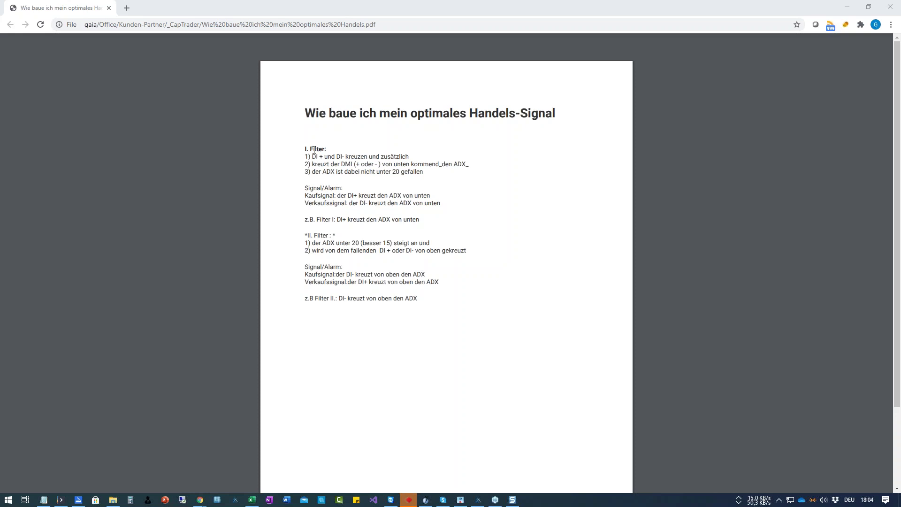
drag(305, 150, 421, 173)
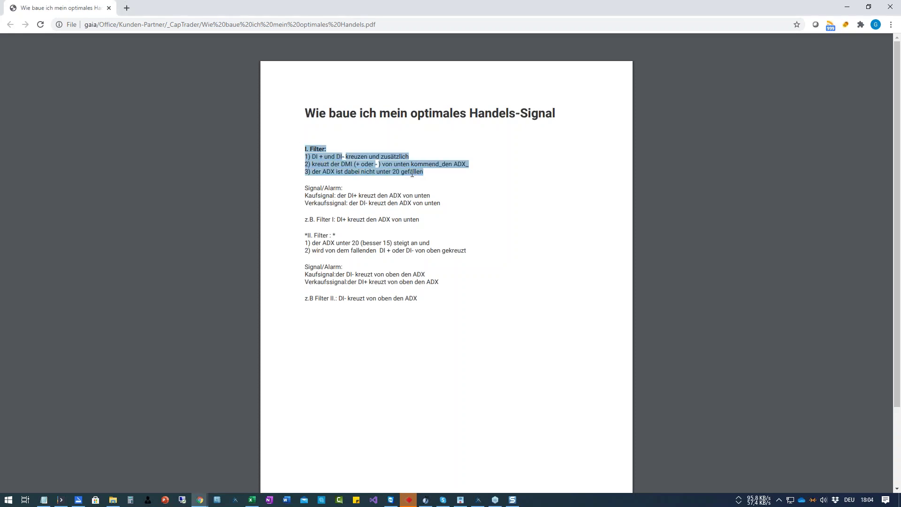
click(355, 164)
drag(305, 149, 423, 172)
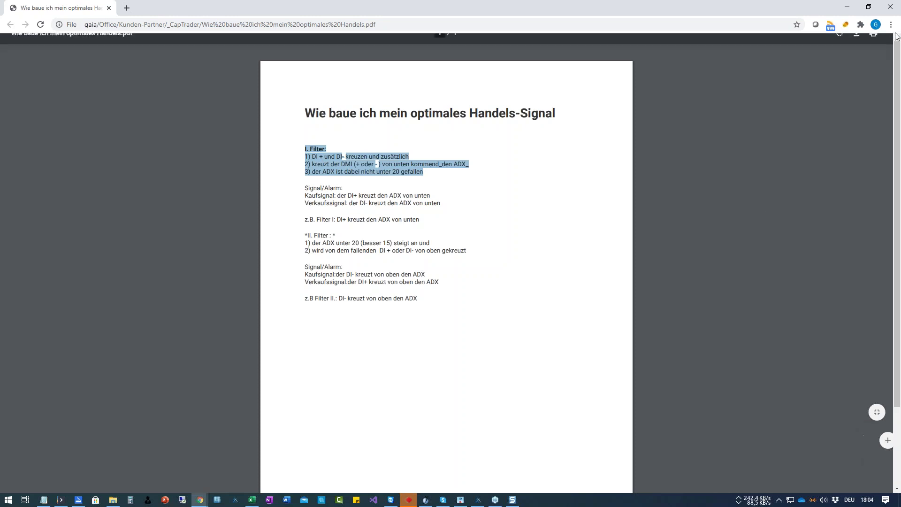
click(369, 169)
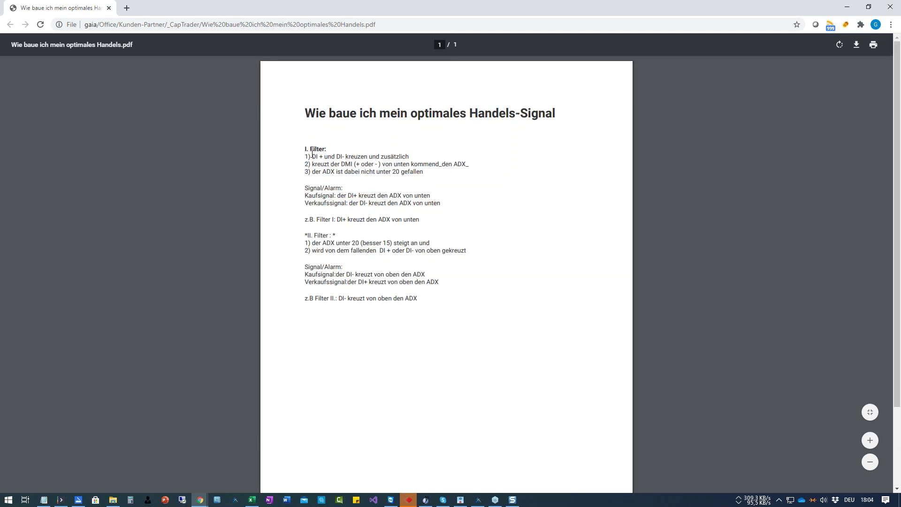
drag(310, 156, 318, 153)
click(322, 159)
drag(304, 148, 430, 173)
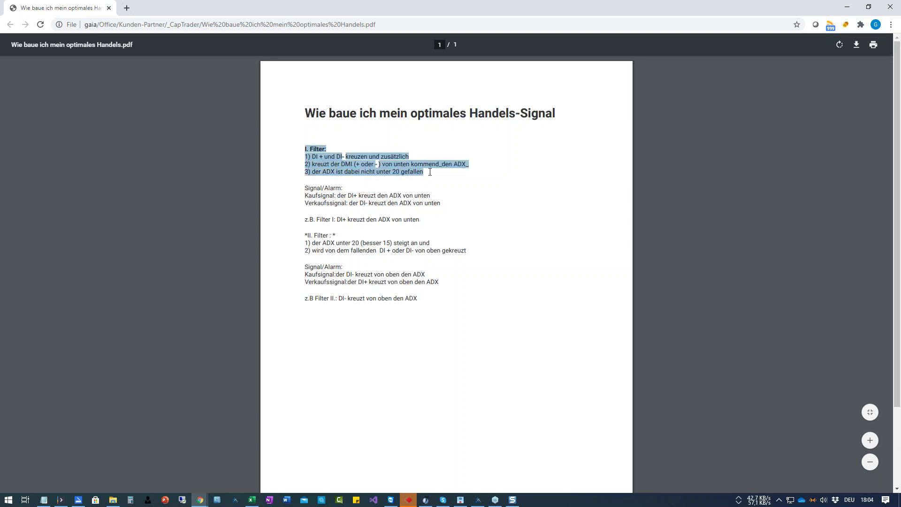
click(429, 173)
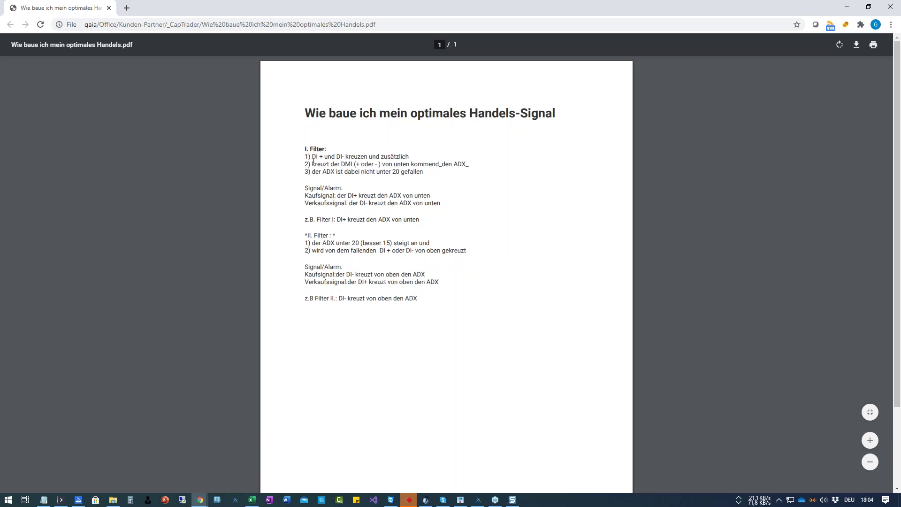
Review the buy and sell signal rules, the II. Filter conditions and the first condition of I. Filter in the PDF
drag(305, 196, 375, 195)
click(305, 203)
drag(303, 235, 466, 250)
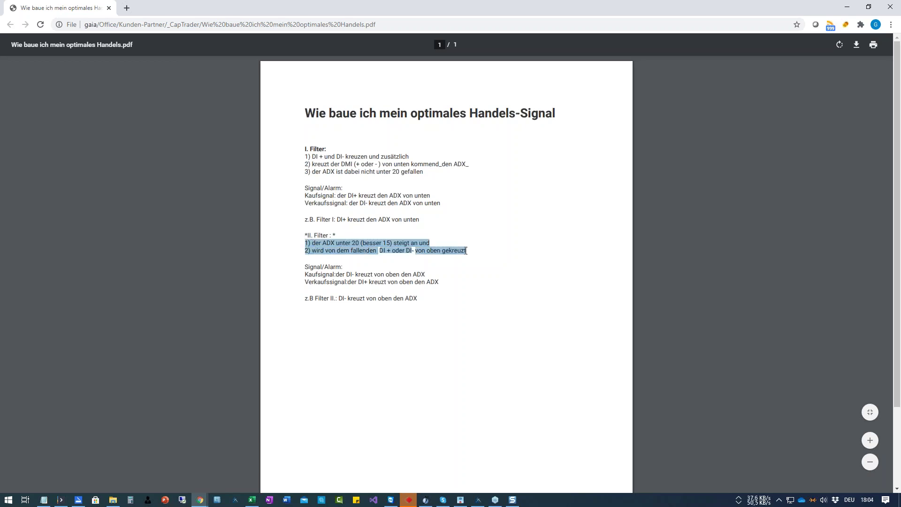
click(379, 254)
drag(306, 273, 326, 274)
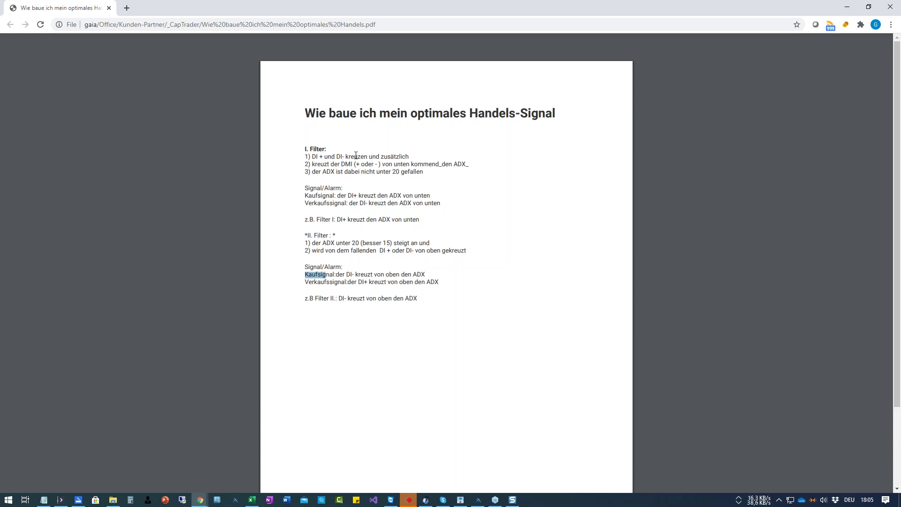
drag(390, 156, 375, 156)
click(373, 156)
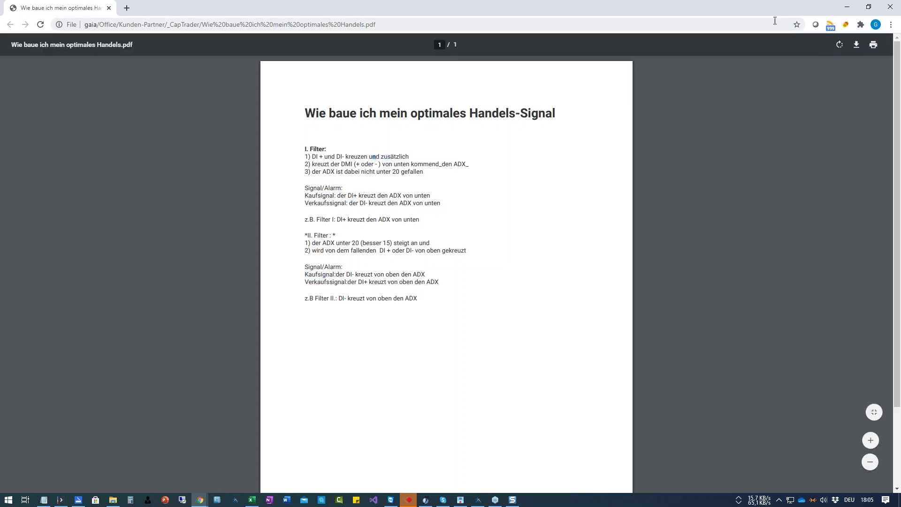
Shrink the PDF browser window, move it off this screen and return to the PG 5 Min chart in AgenaTrader
click(868, 8)
drag(206, 37, 893, 46)
click(255, 221)
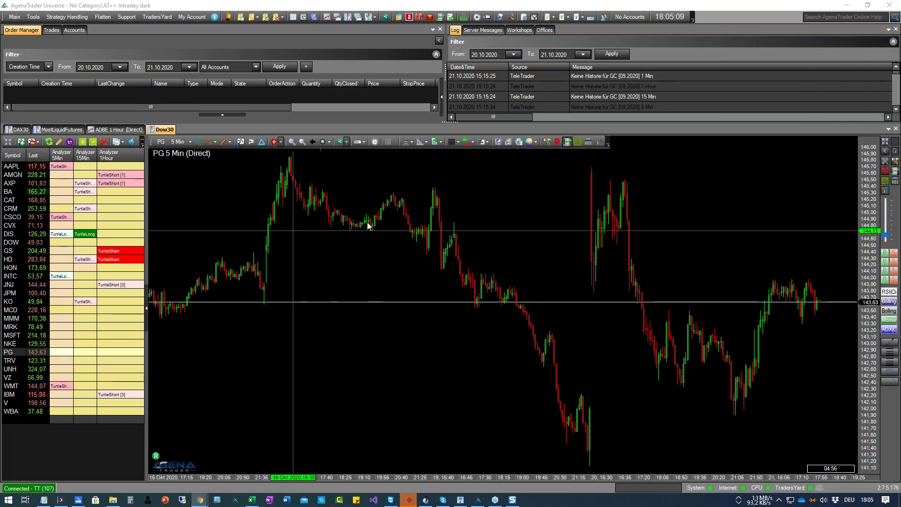
Add the DM indicator with period 14 to the PG chart's selected indicators
click(241, 141)
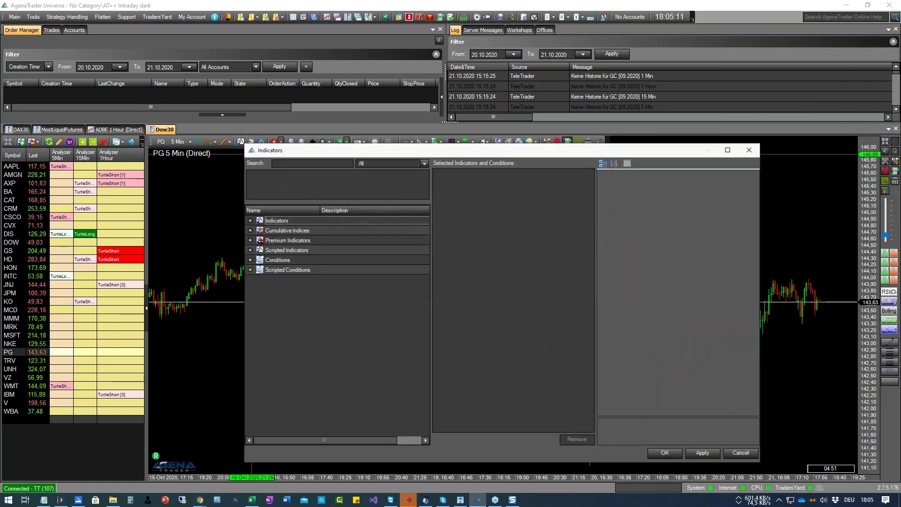
click(250, 220)
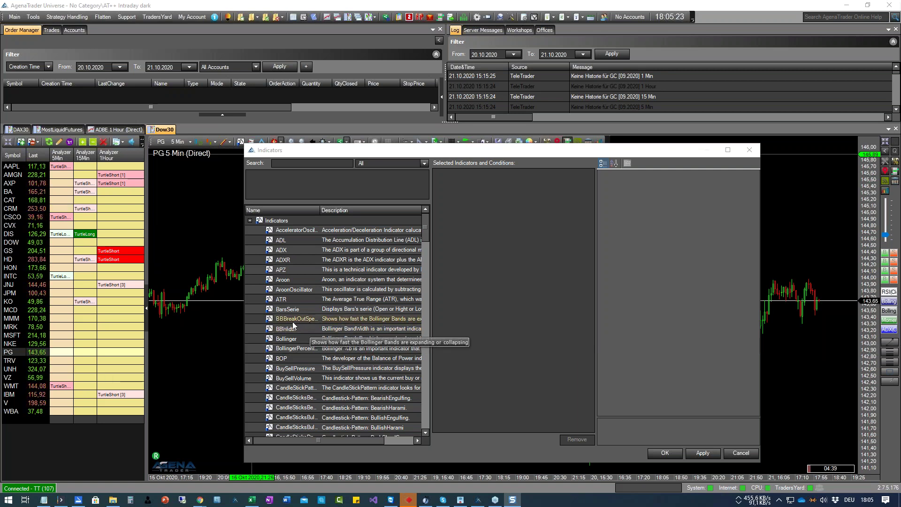
scroll(297, 308, down, 2)
scroll(297, 308, down, 20)
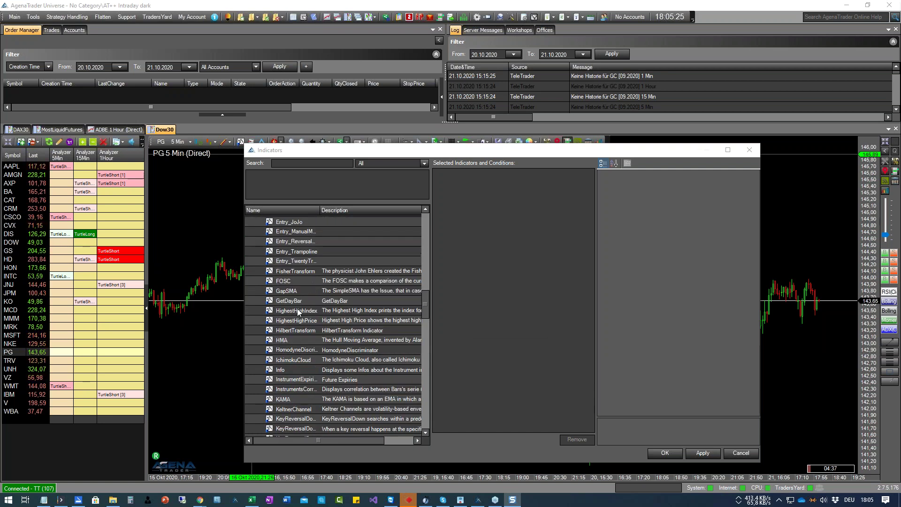
scroll(297, 308, down, 1)
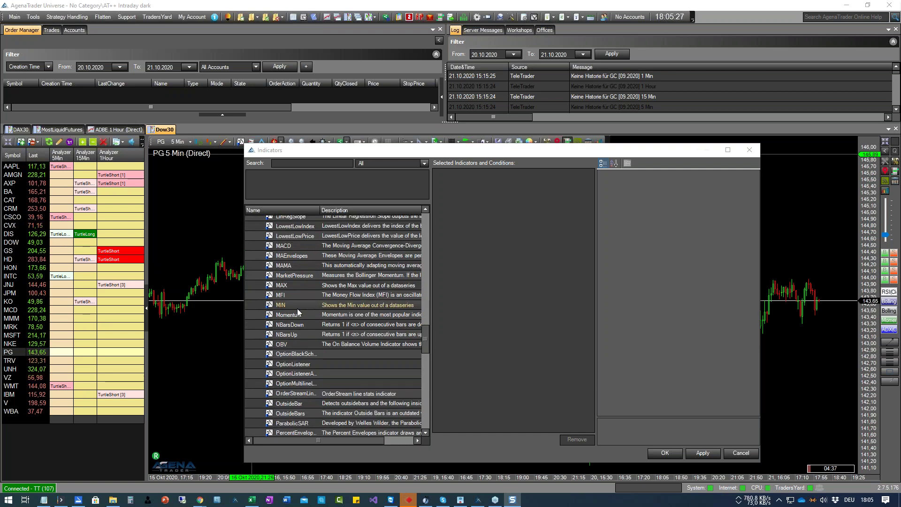
scroll(297, 308, up, 1)
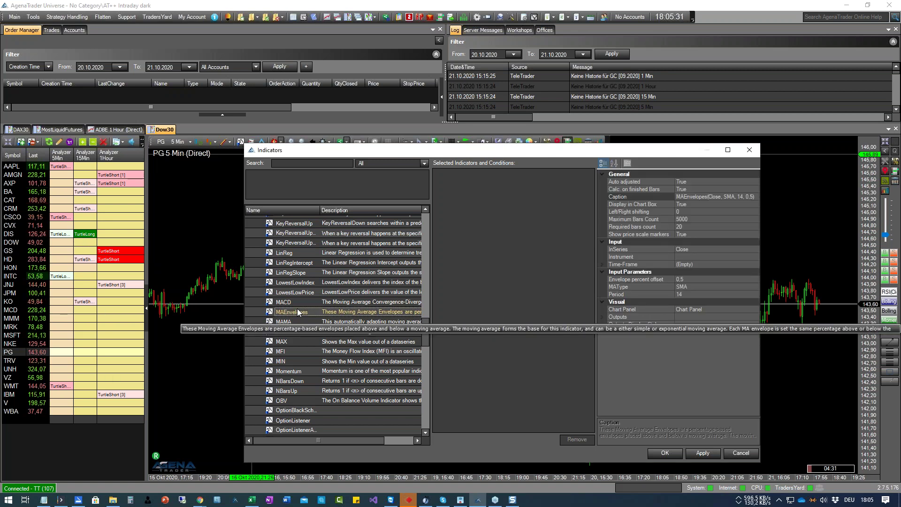
scroll(303, 295, up, 12)
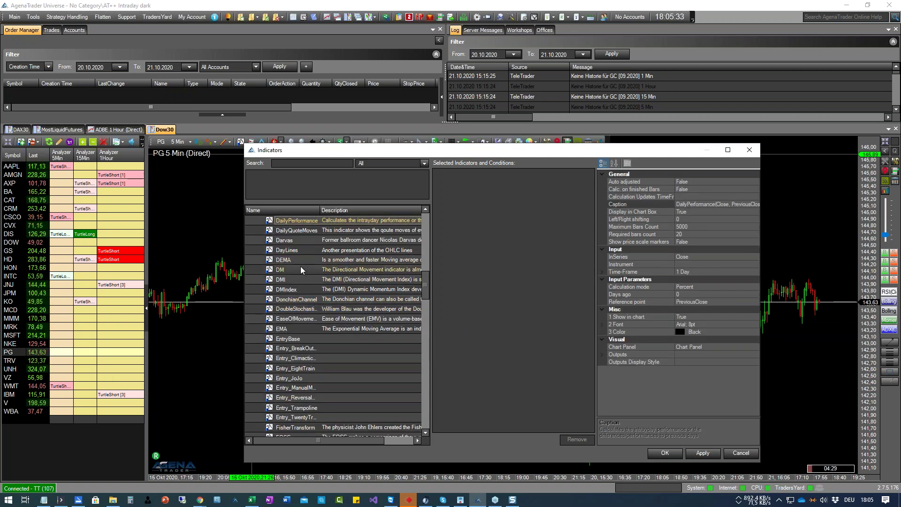
click(299, 270)
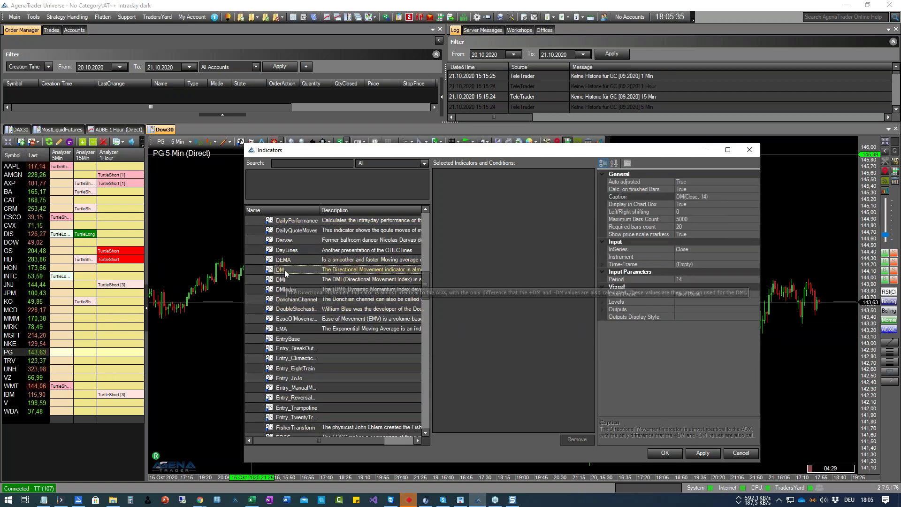
double_click(284, 270)
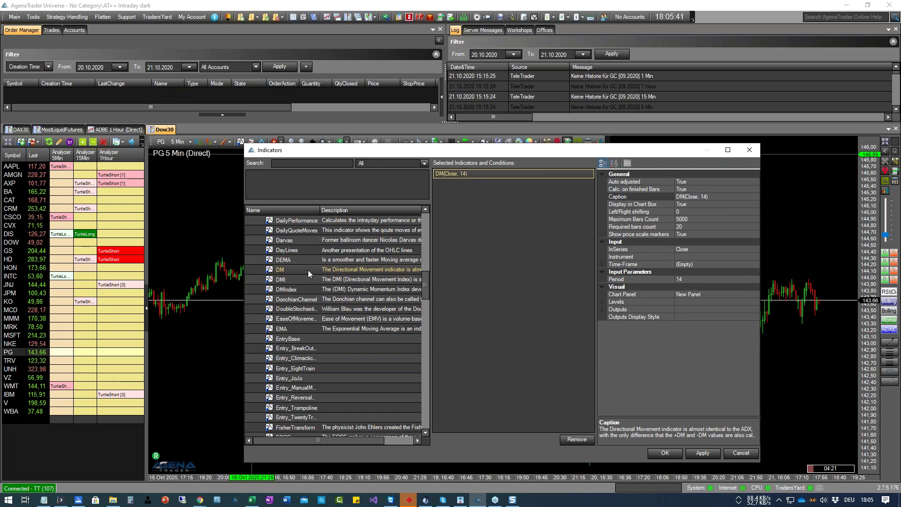
Add the ADX indicator with period 14 as well and apply both indicators to the PG chart
scroll(308, 270, up, 10)
double_click(288, 250)
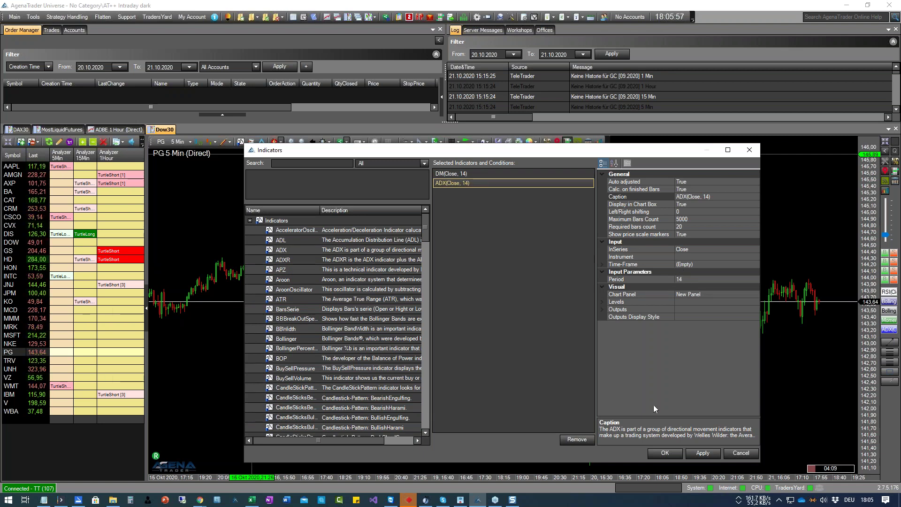
click(668, 455)
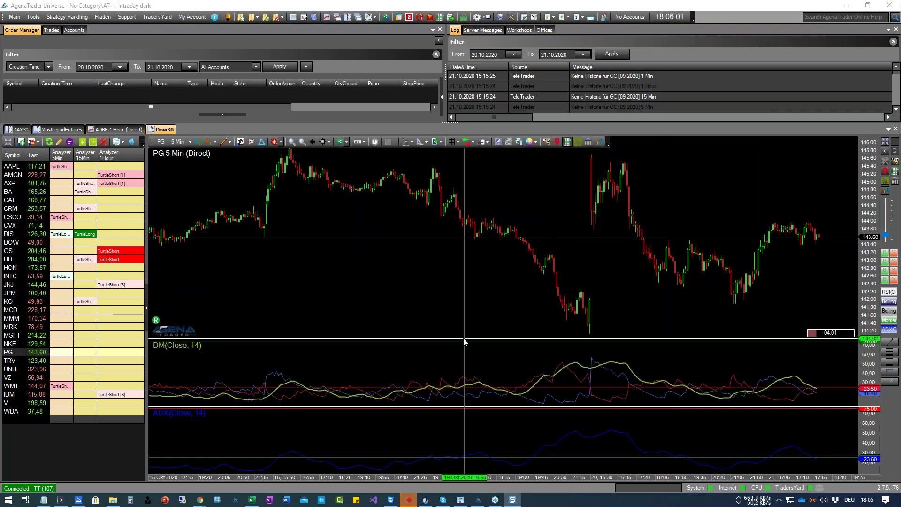
Enlarge the DM panel to take up most of the chart area and place a small Chart Ruler mark at its line crossing near 19:55
drag(463, 339, 465, 312)
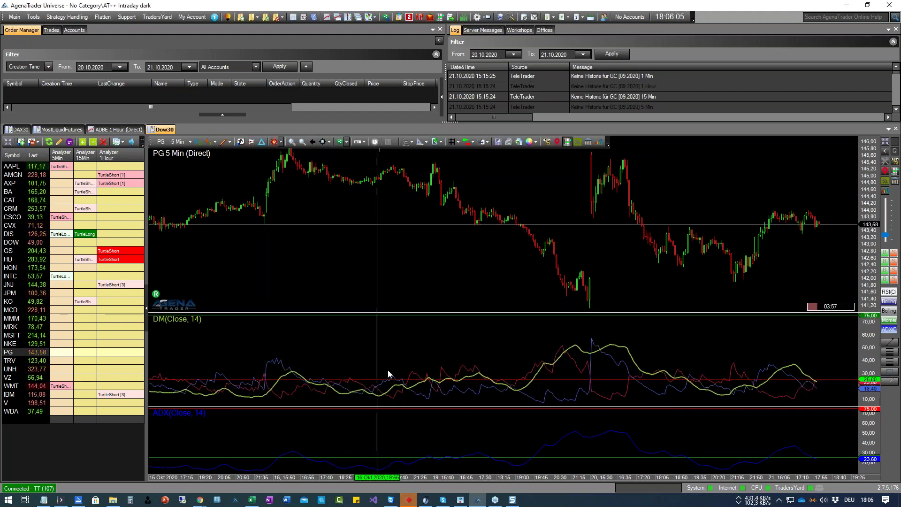
drag(404, 312, 415, 235)
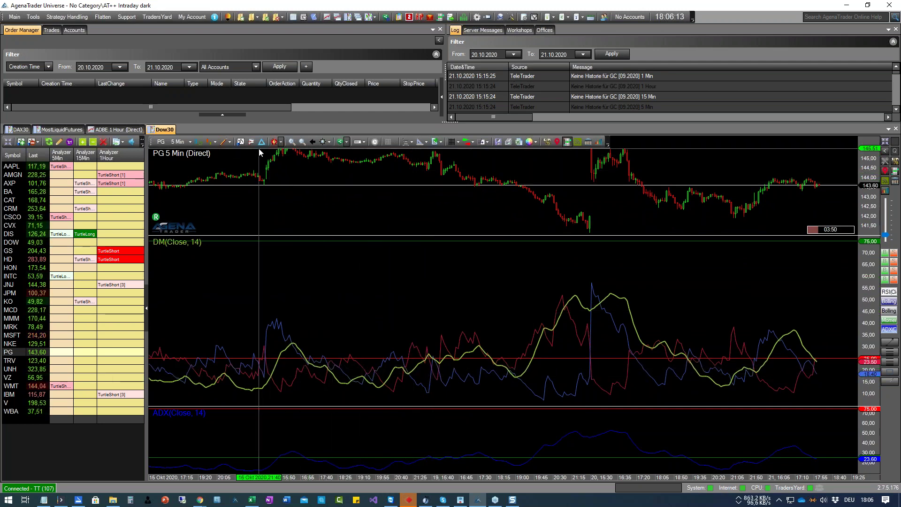
click(230, 142)
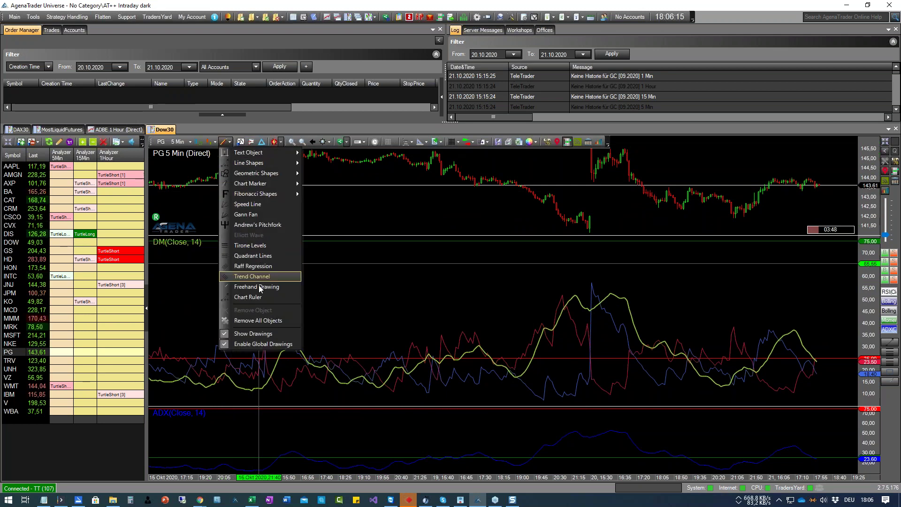
click(265, 298)
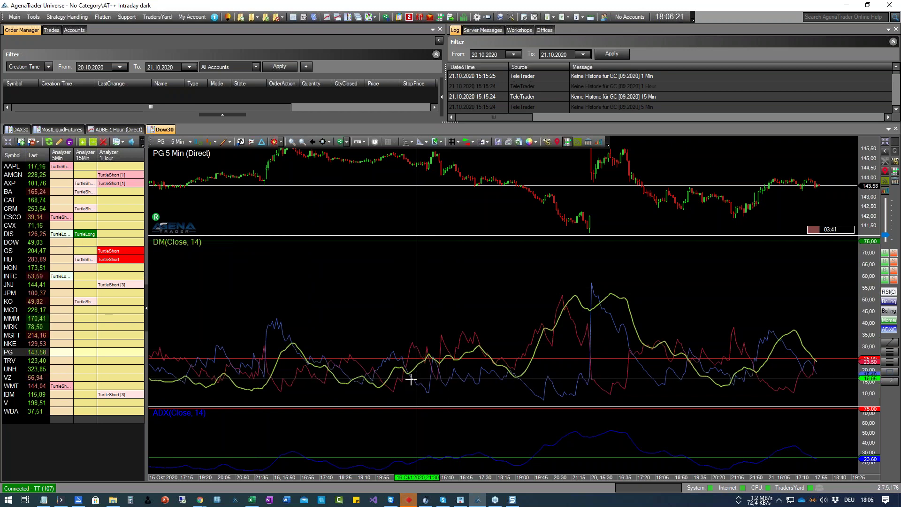
click(379, 375)
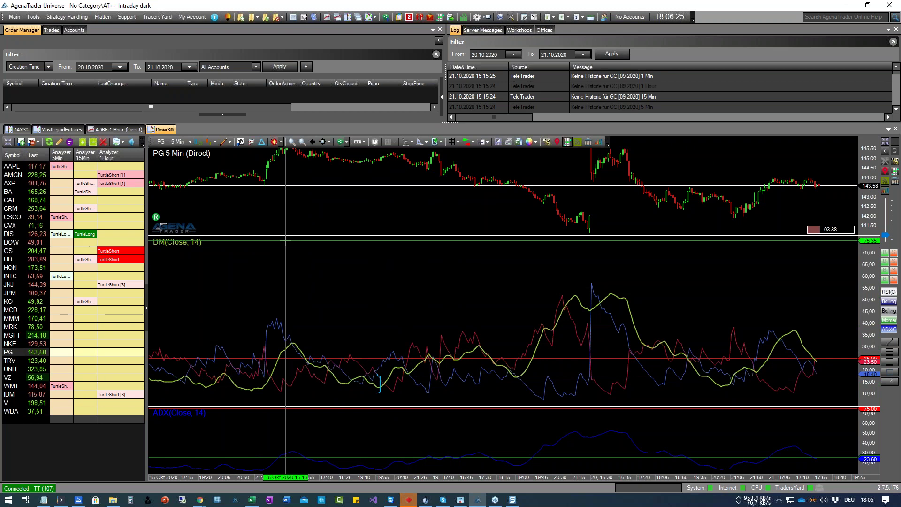
Draw three arrow lines in the DM panel pointing at the blue DI line's steep rise, its ADX crossing near 21:05, and the latest bars
click(229, 142)
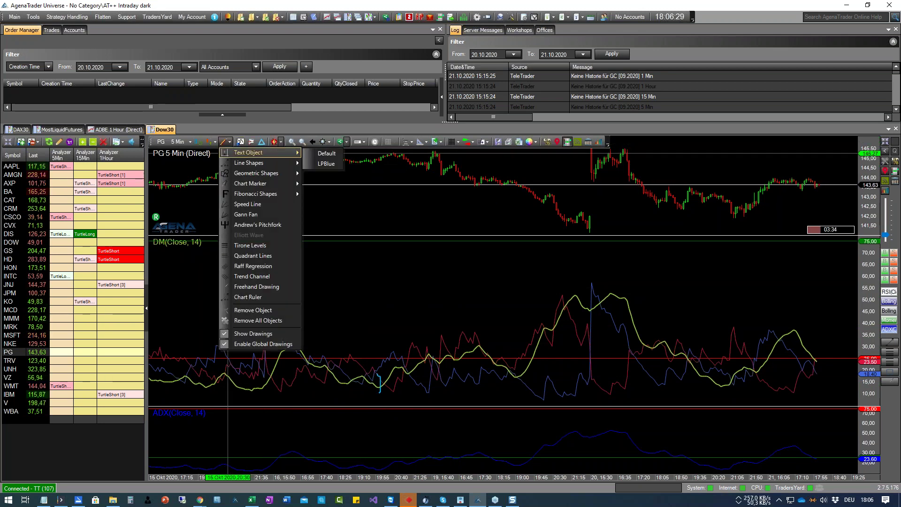
mouse_move(261, 170)
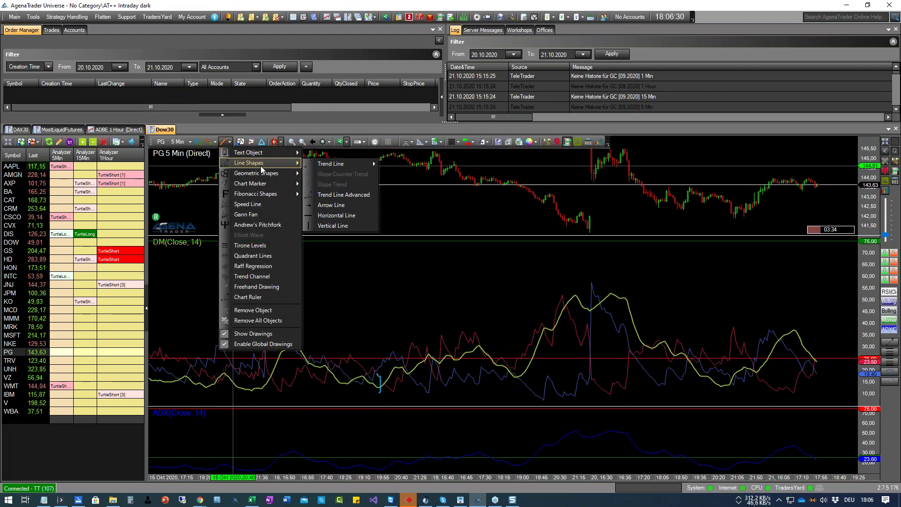
click(338, 216)
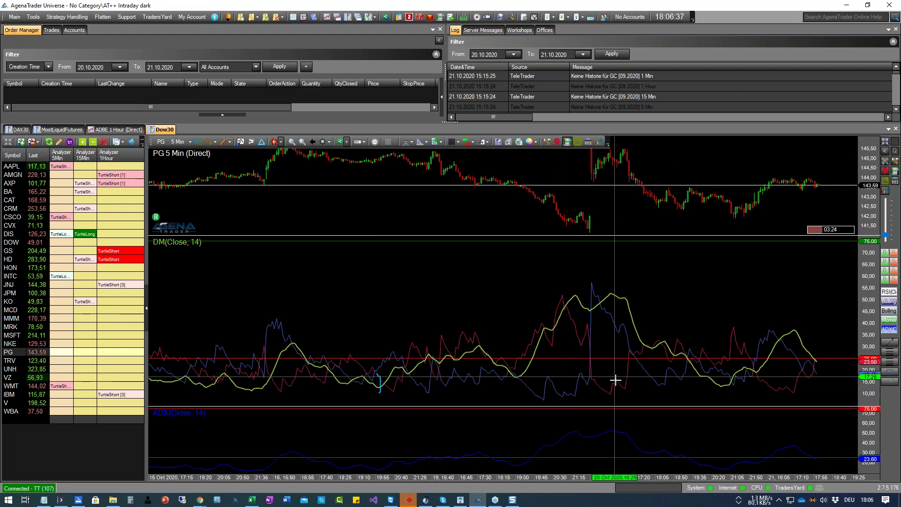
click(589, 362)
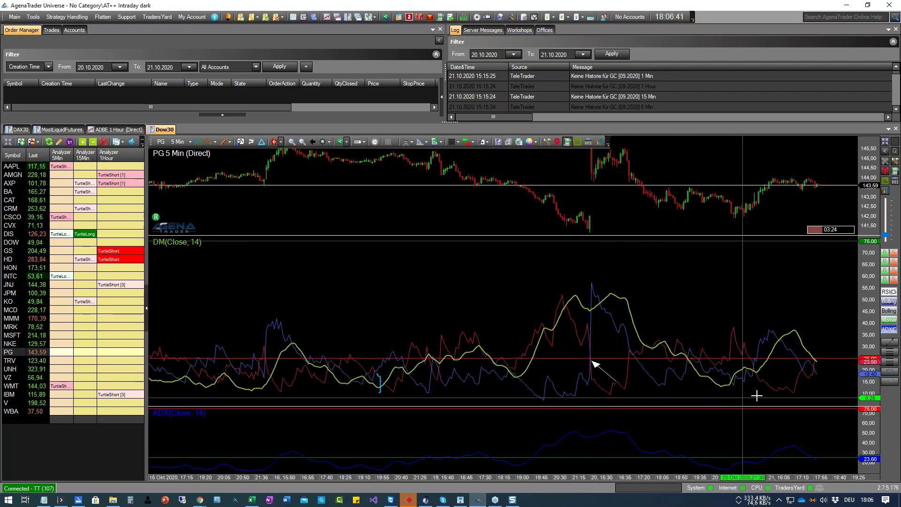
drag(784, 382, 759, 371)
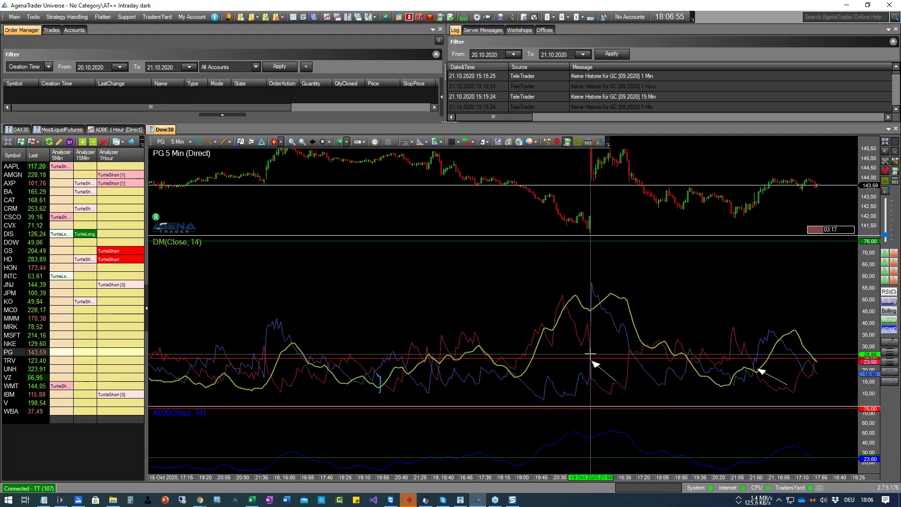
click(787, 385)
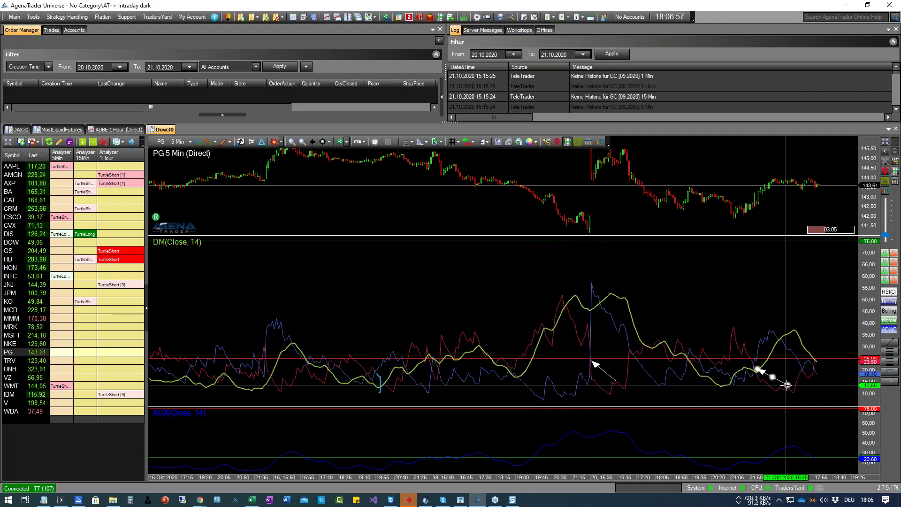
drag(851, 379, 818, 371)
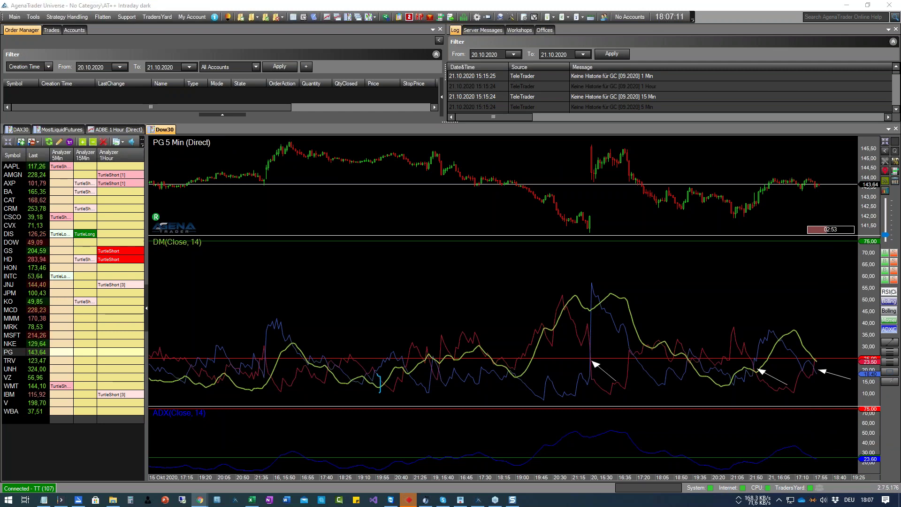
Switch to the trading-signal PDF, highlight rule 2 of Filter I on the DMI crossing the ADX from below, and return to the PG chart
key(alt+Tab)
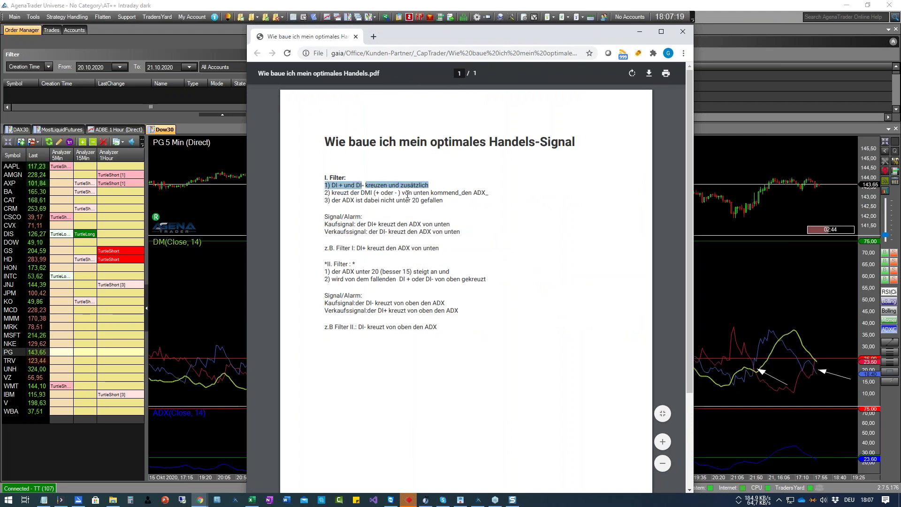
click(332, 191)
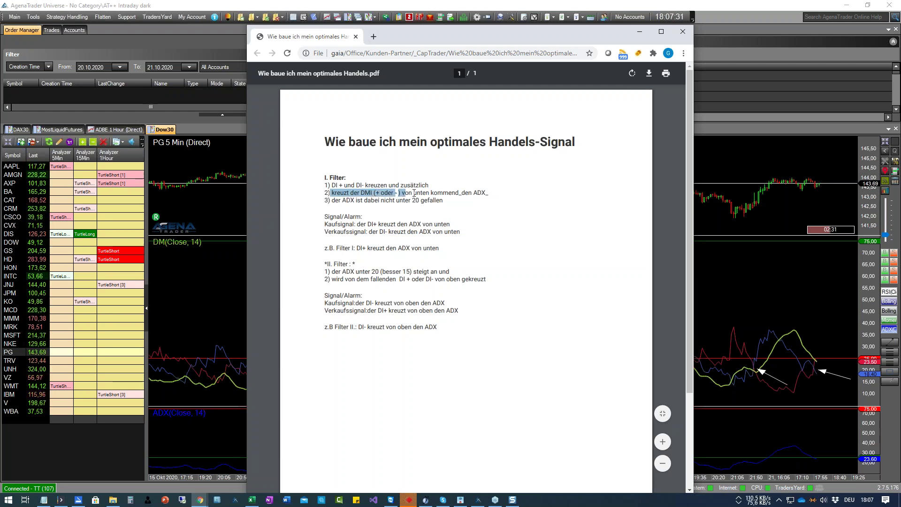
click(399, 193)
drag(398, 192, 408, 194)
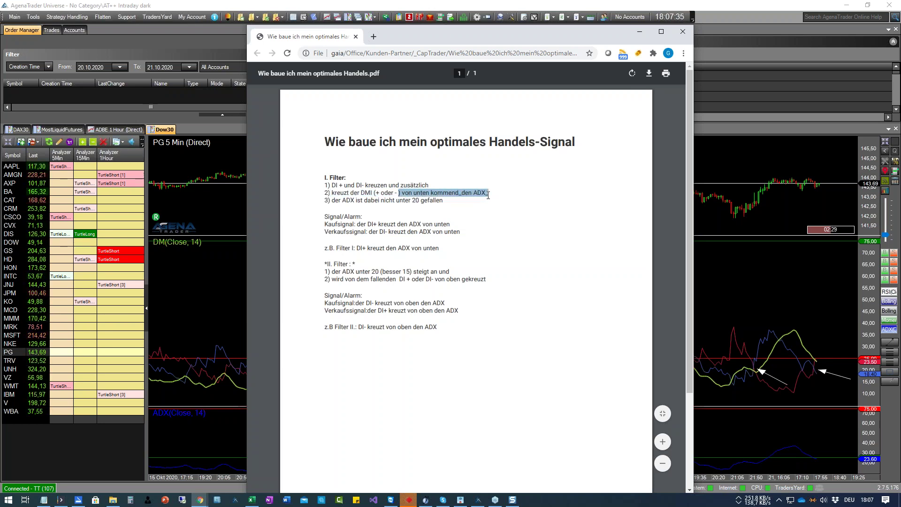
key(alt+Tab)
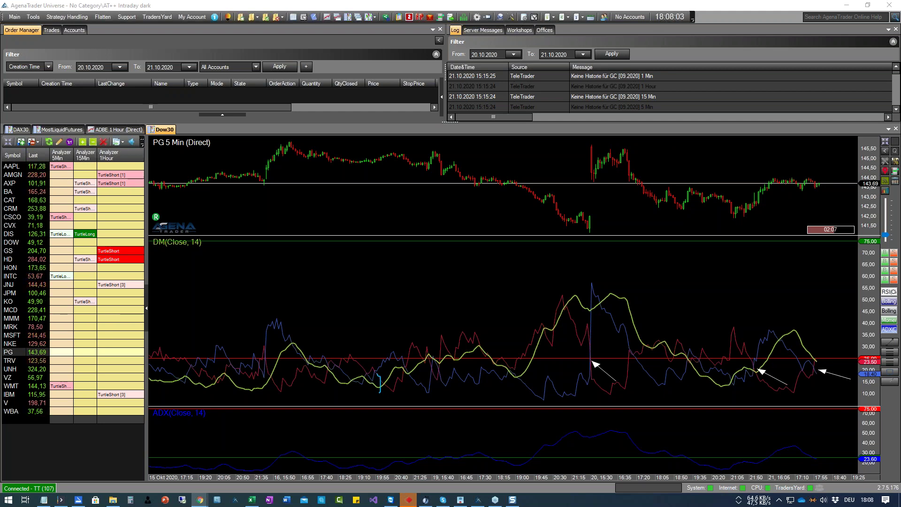
mouse_move(708, 342)
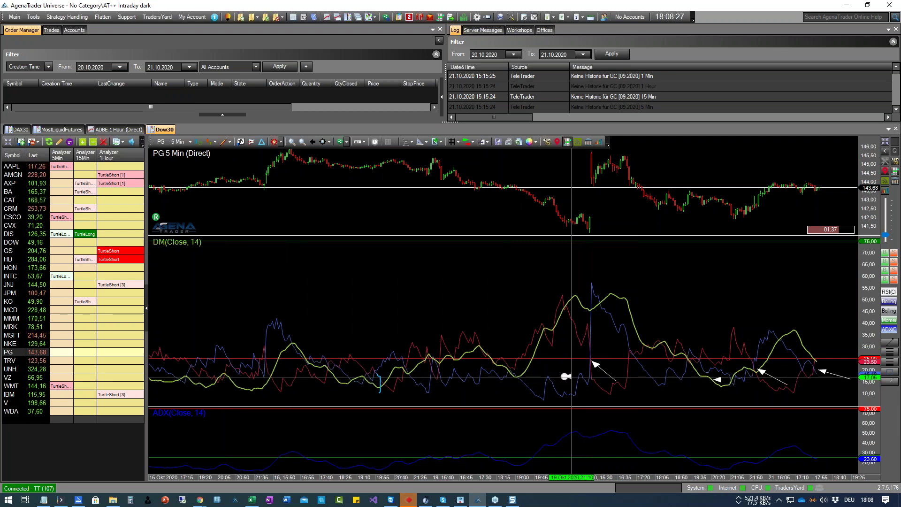
Set the lower level of the PG chart's ADX indicator to 20 and apply the change
double_click(341, 360)
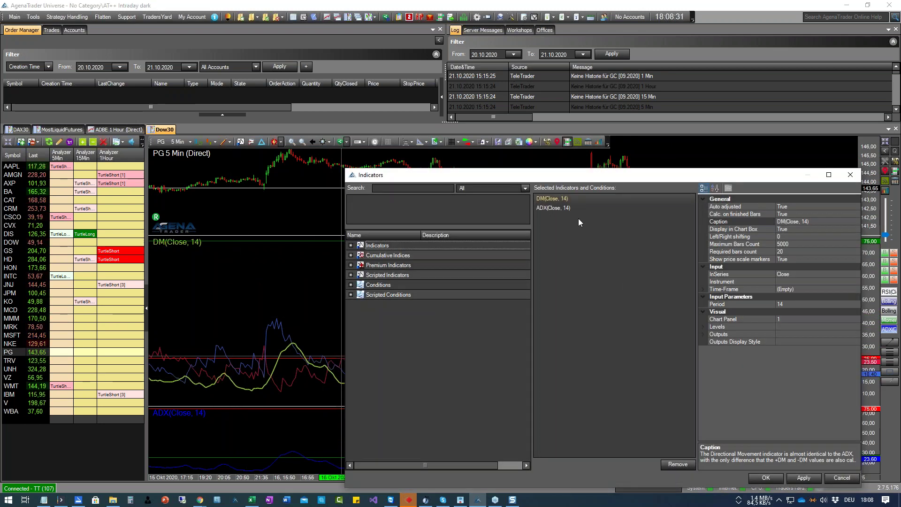
click(557, 209)
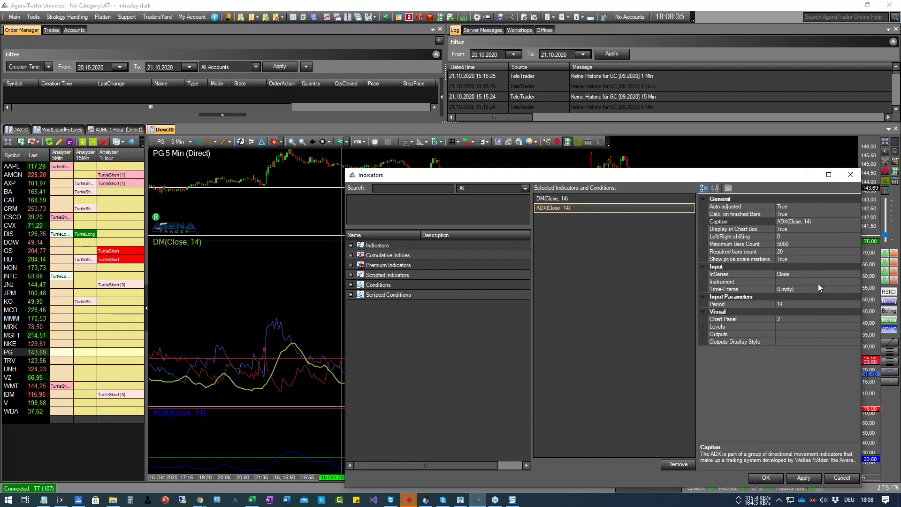
click(705, 326)
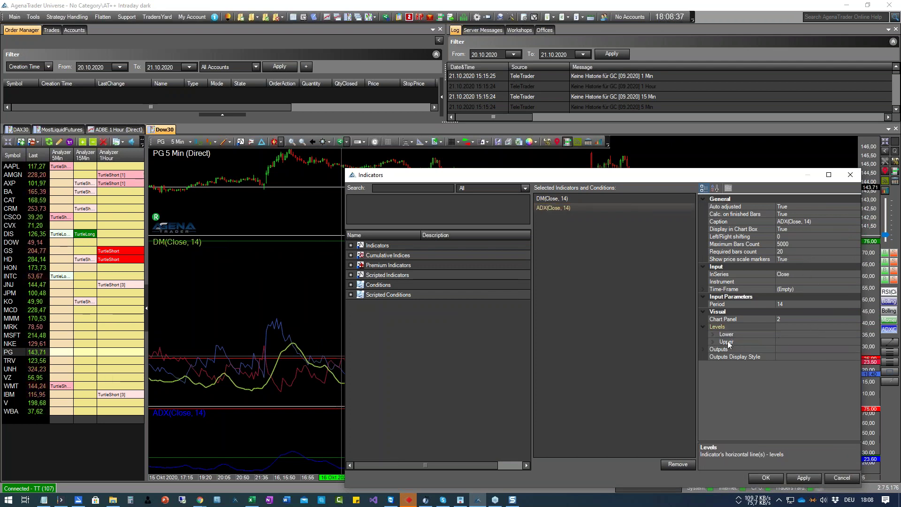
click(713, 334)
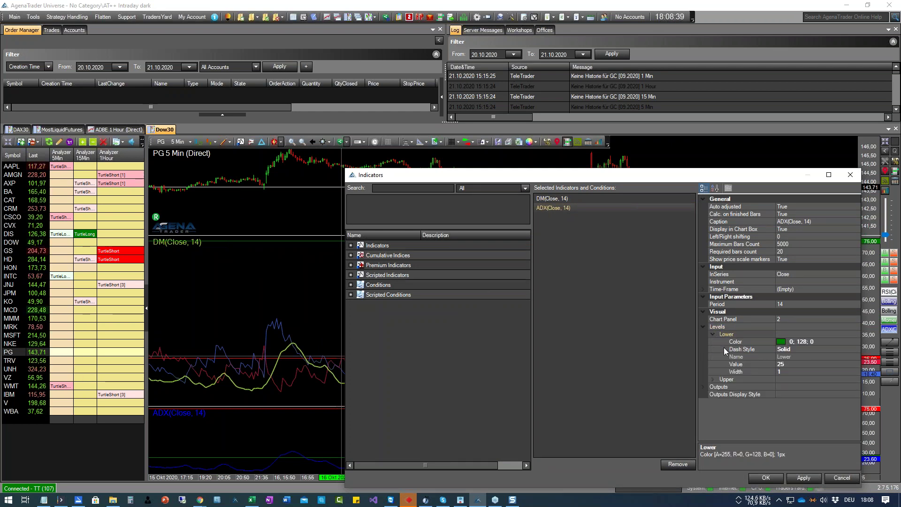
click(808, 364)
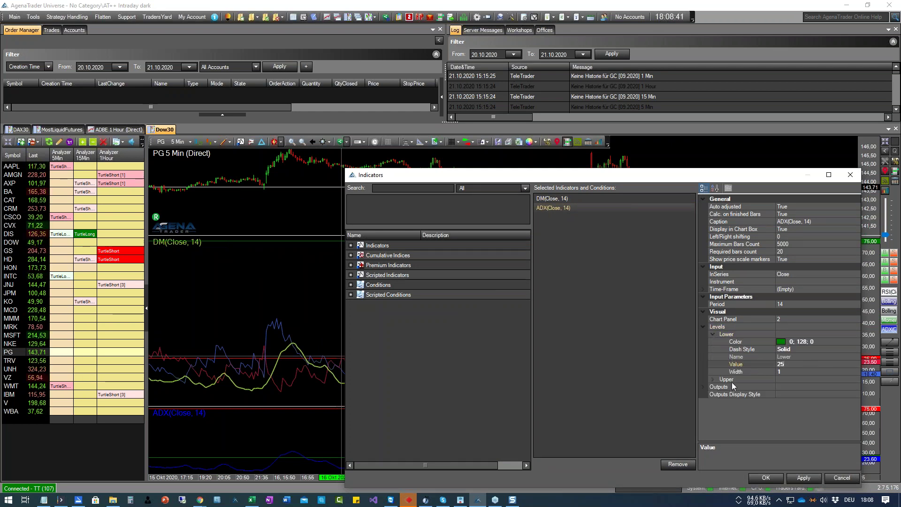
click(713, 379)
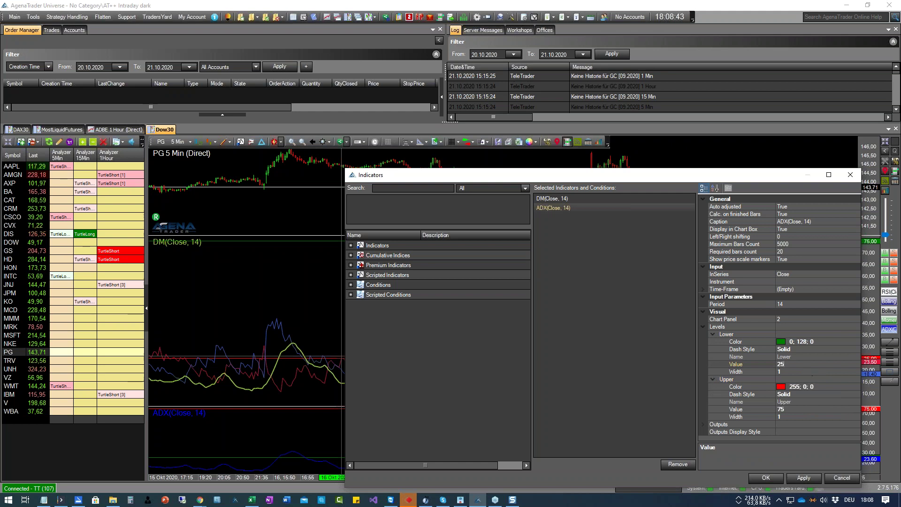
click(805, 366)
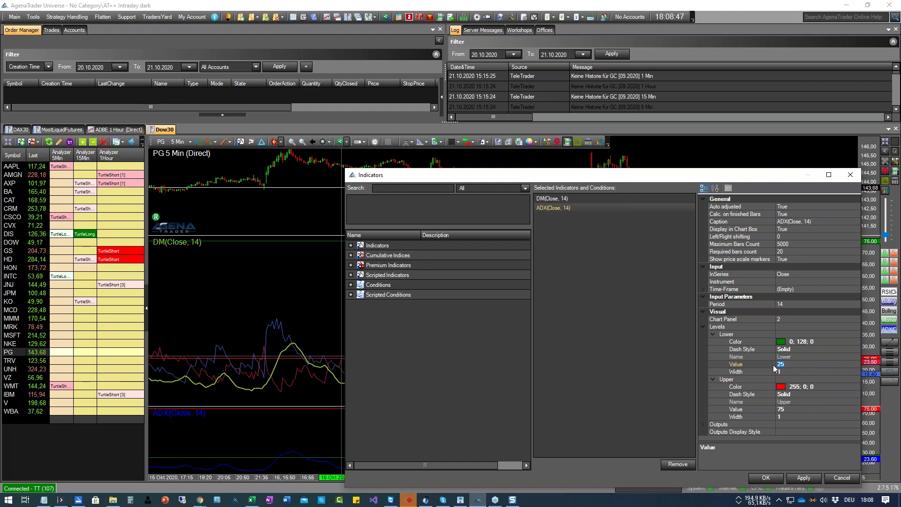
click(812, 480)
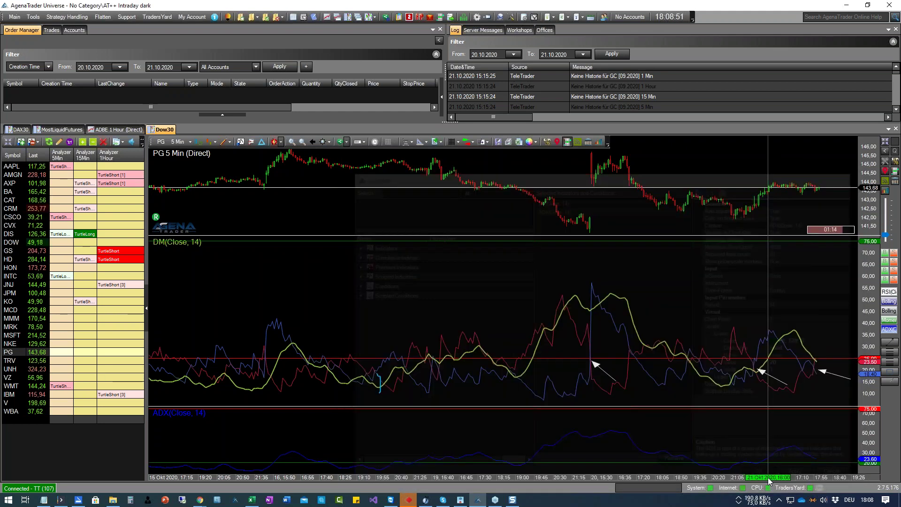
click(767, 478)
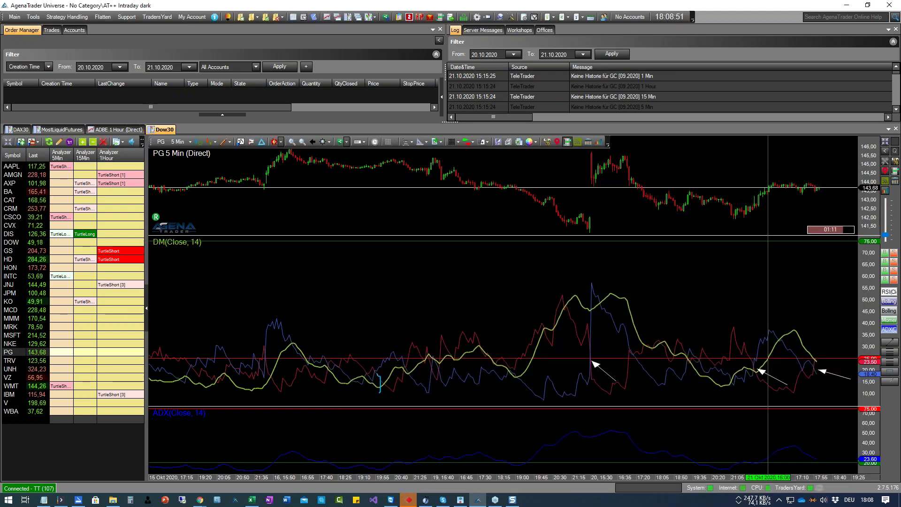
Set the lower level of the DM indicator to 20 as well and confirm the indicator settings
right_click(615, 374)
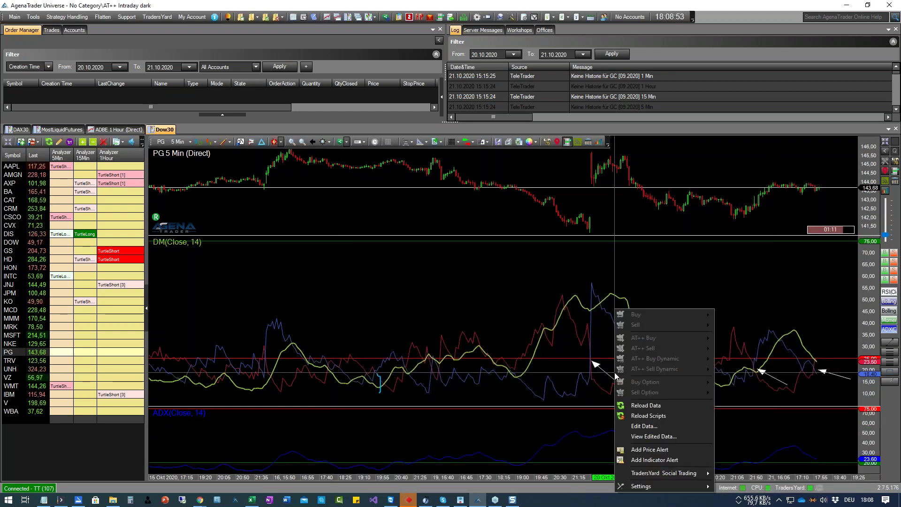
key(Escape)
double_click(499, 364)
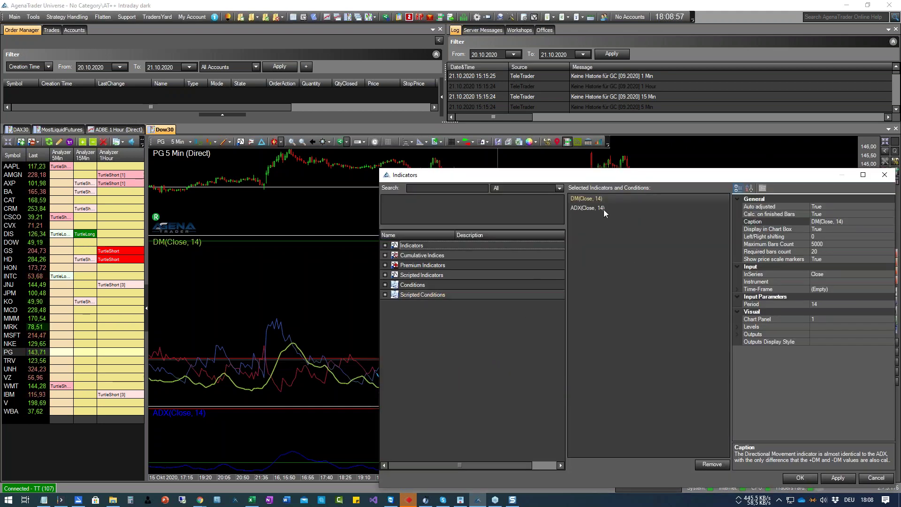
click(738, 326)
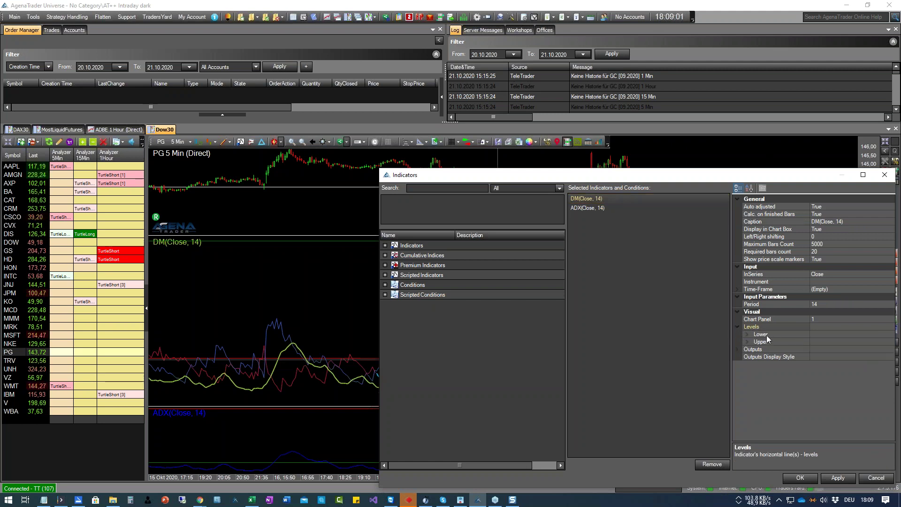
click(747, 335)
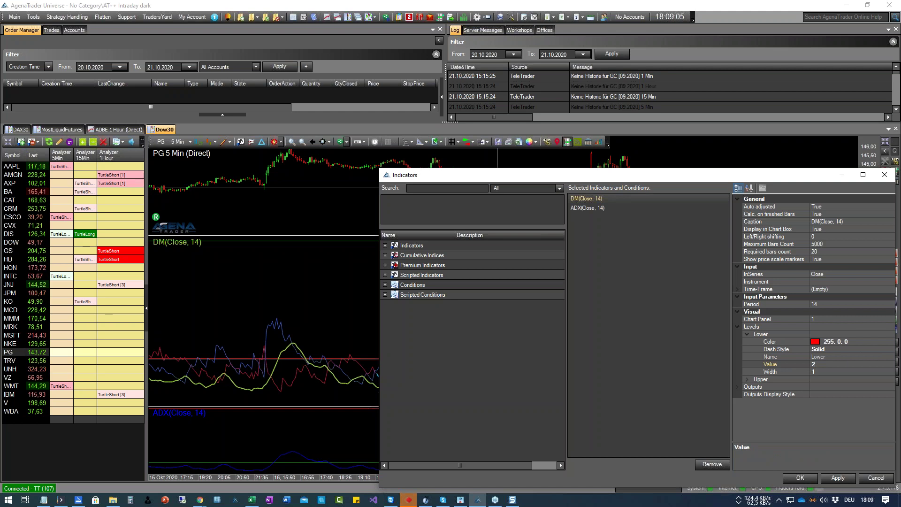
click(804, 480)
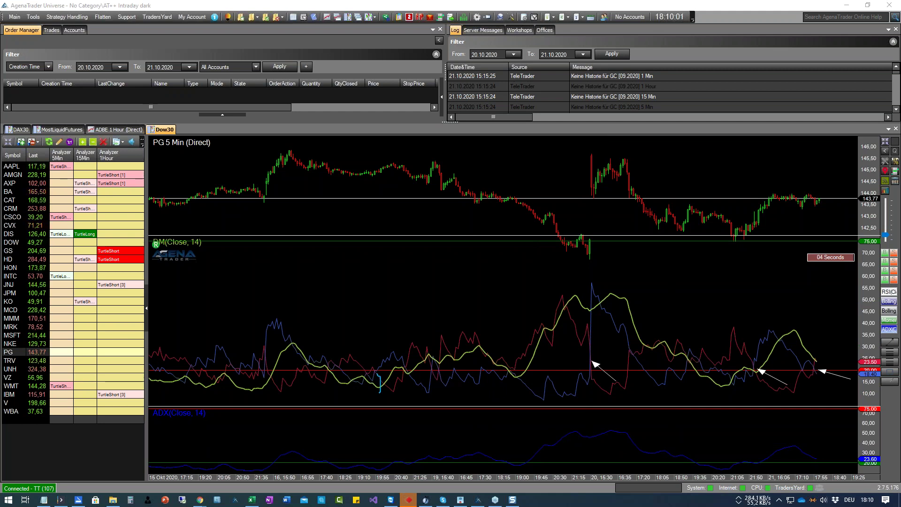
Review Filter I's buy and sell signal rules in the PDF, highlighting the buy signal line, and minimise the document
key(alt+Tab)
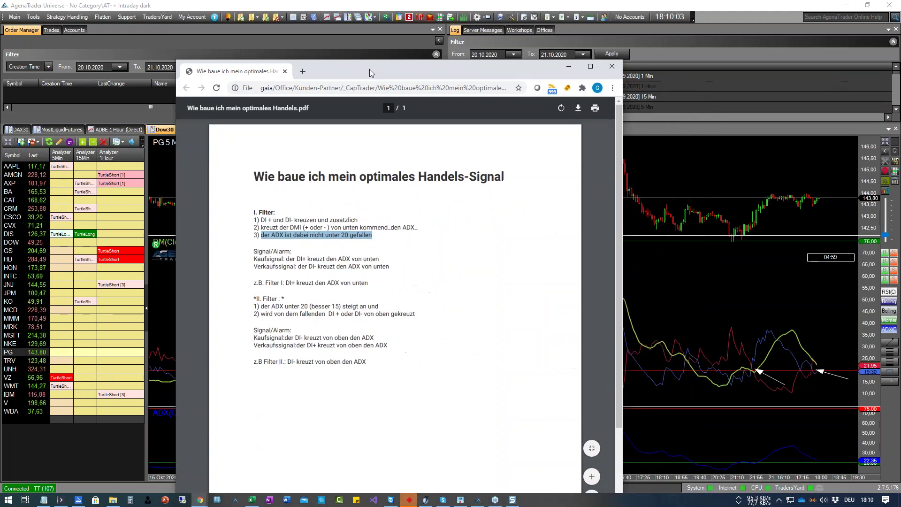
click(273, 261)
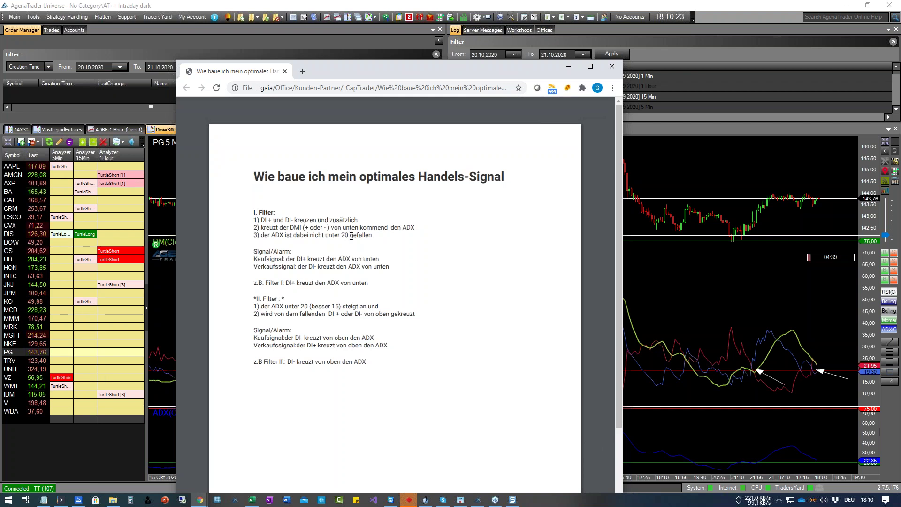
drag(253, 259, 379, 258)
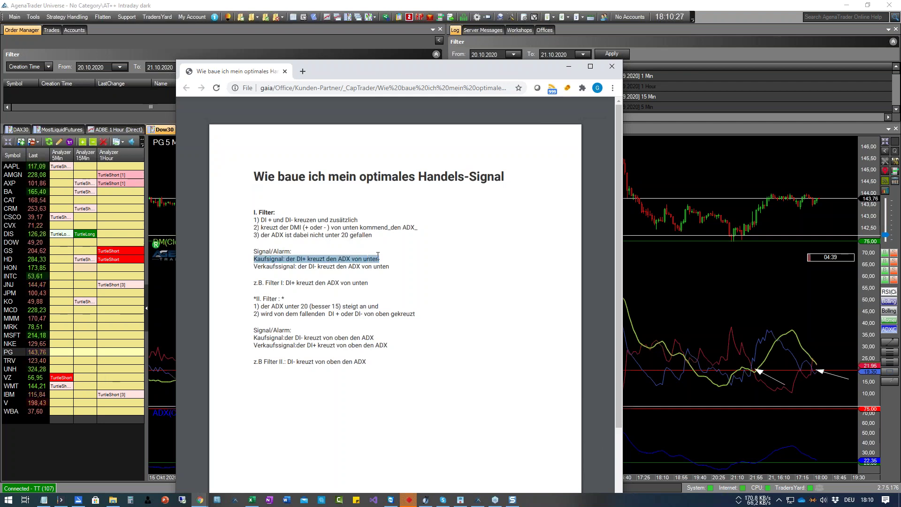
click(307, 259)
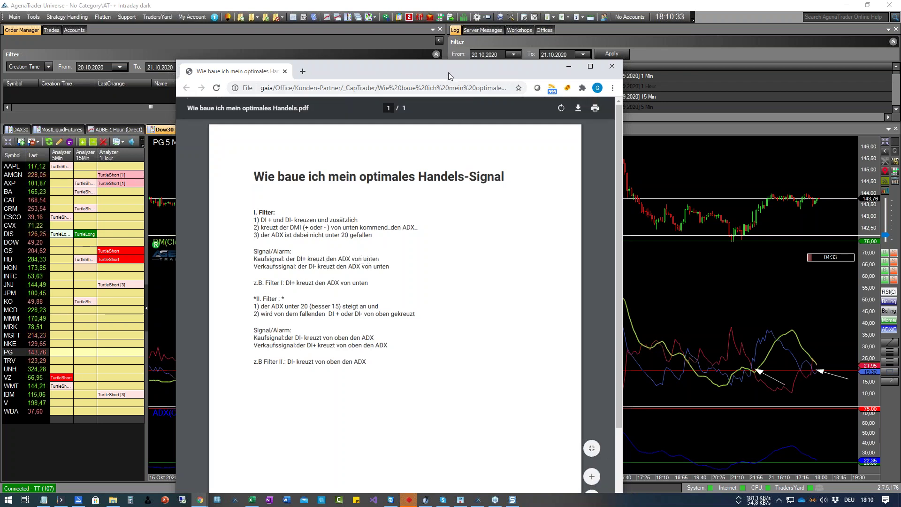
click(568, 66)
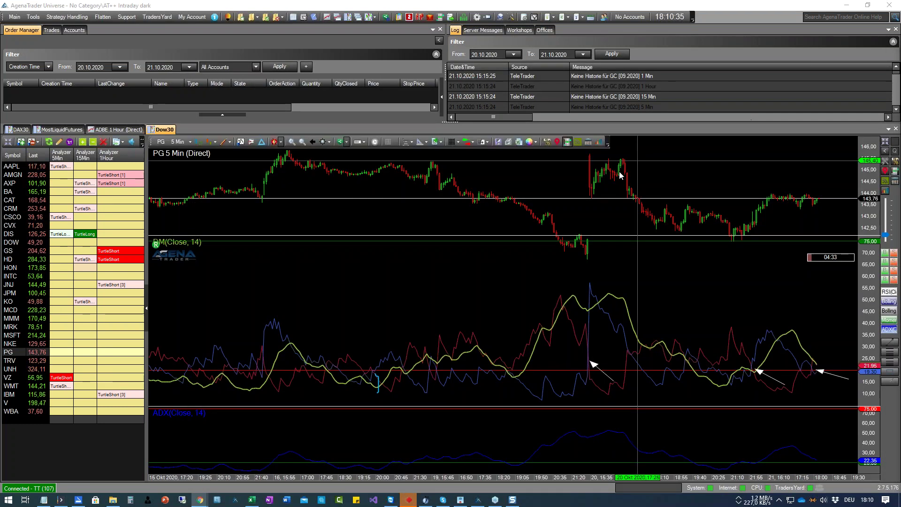
Show DOW and then GS from the Dow30 list in the chart, and enlarge the price panel by shrinking the DM panel
click(590, 364)
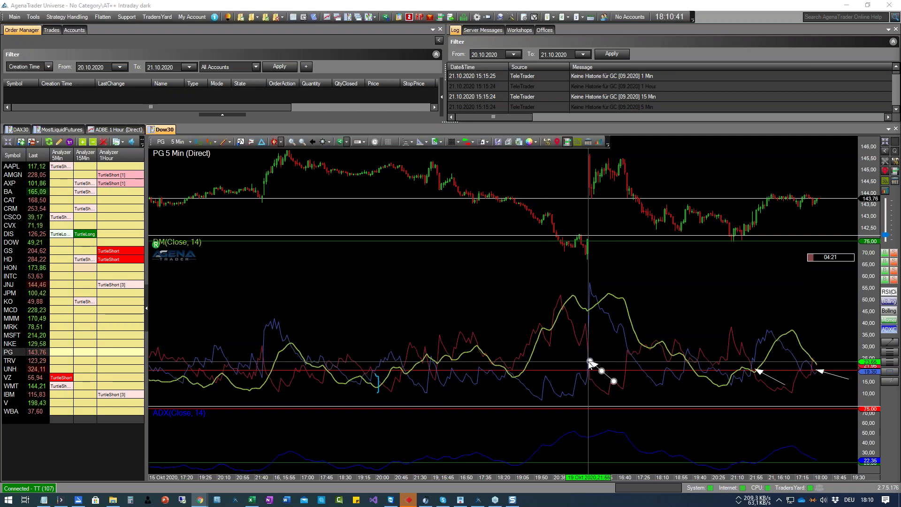
click(466, 382)
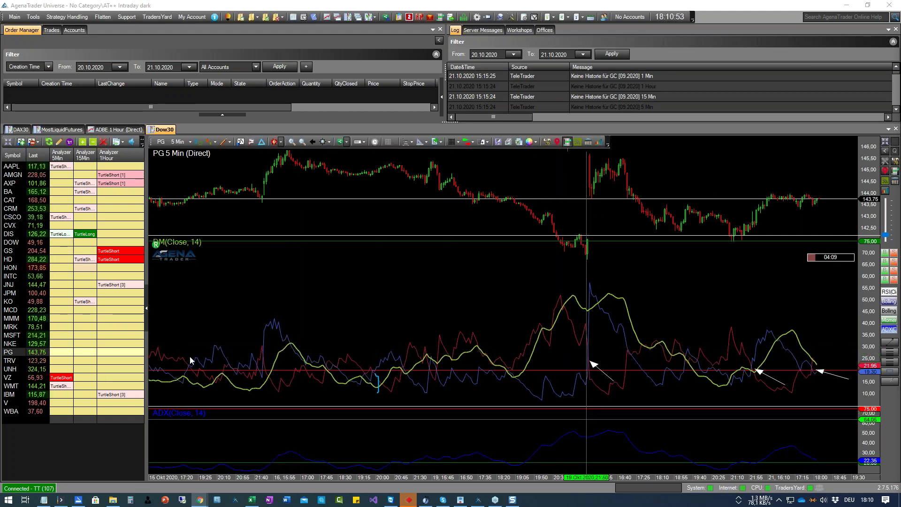
click(14, 242)
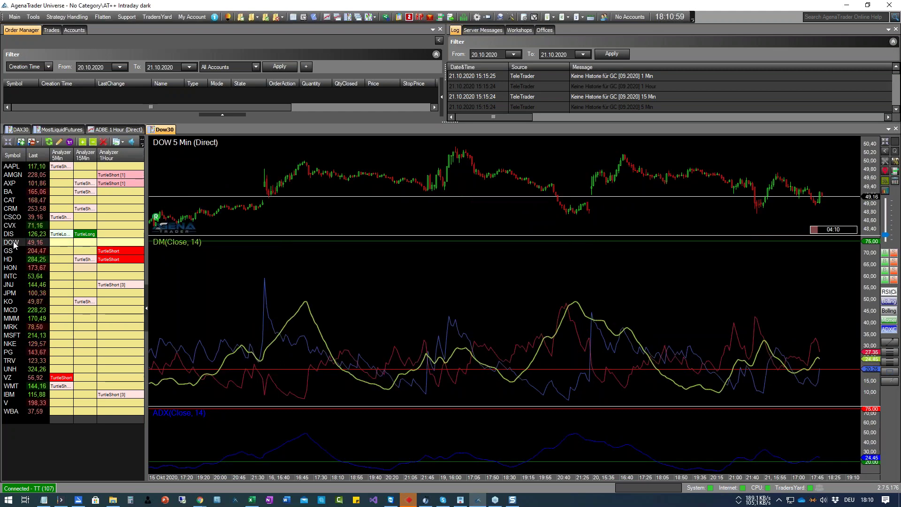
click(15, 252)
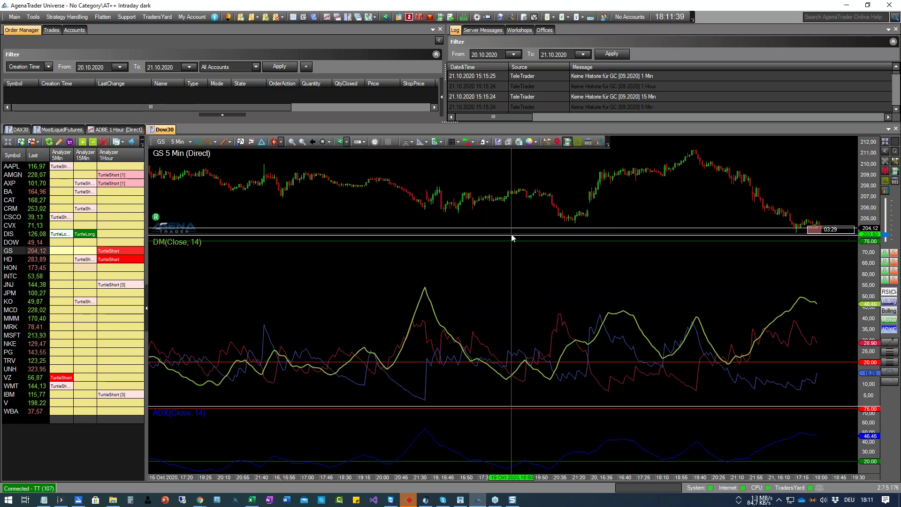
drag(512, 238, 492, 453)
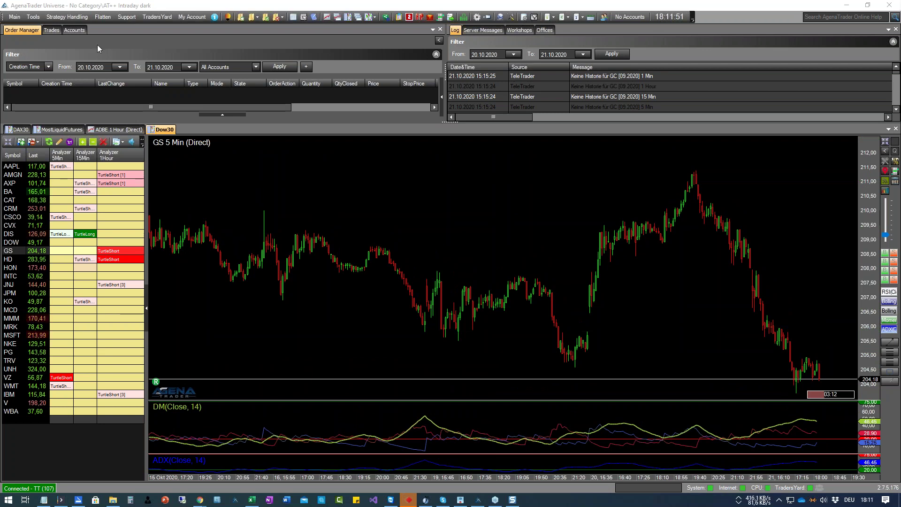
Open a new condition in Condition Escort and move the AT++ Manager window over the middle of the chart
mouse_move(226, 196)
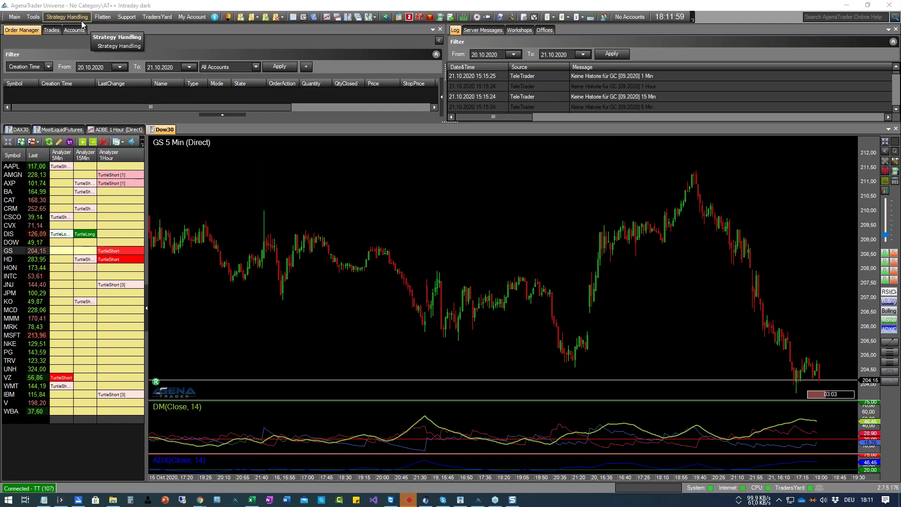
click(67, 17)
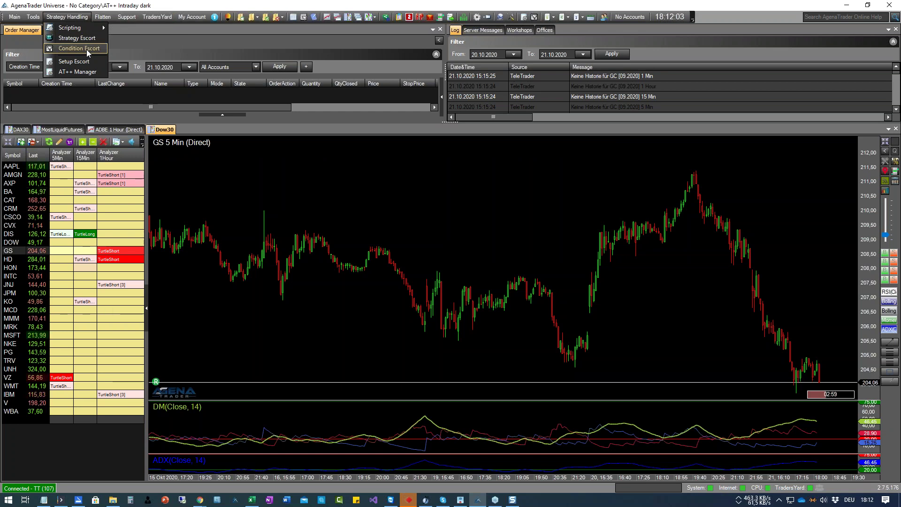
click(535, 18)
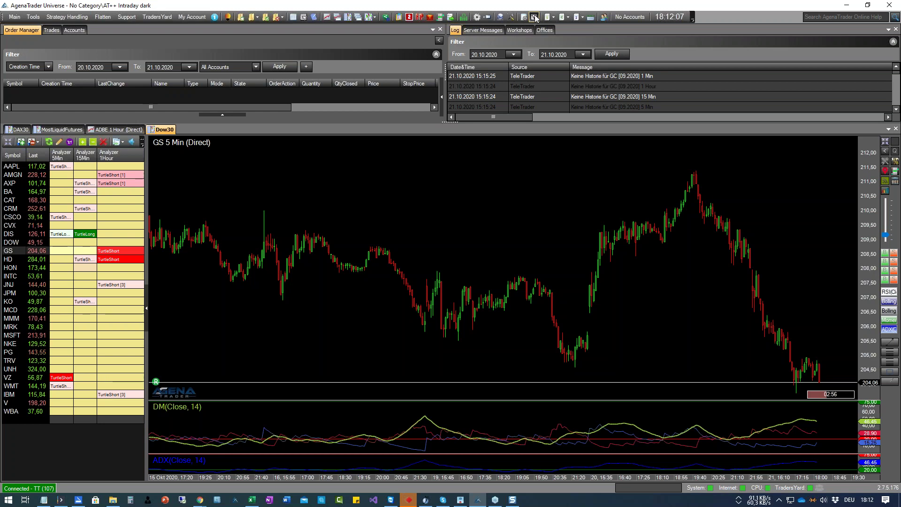
click(534, 18)
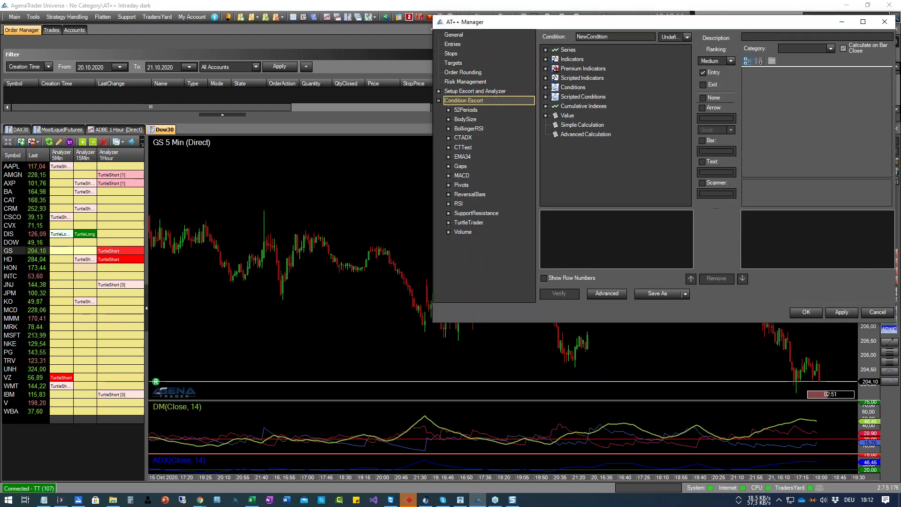
drag(617, 26, 384, 47)
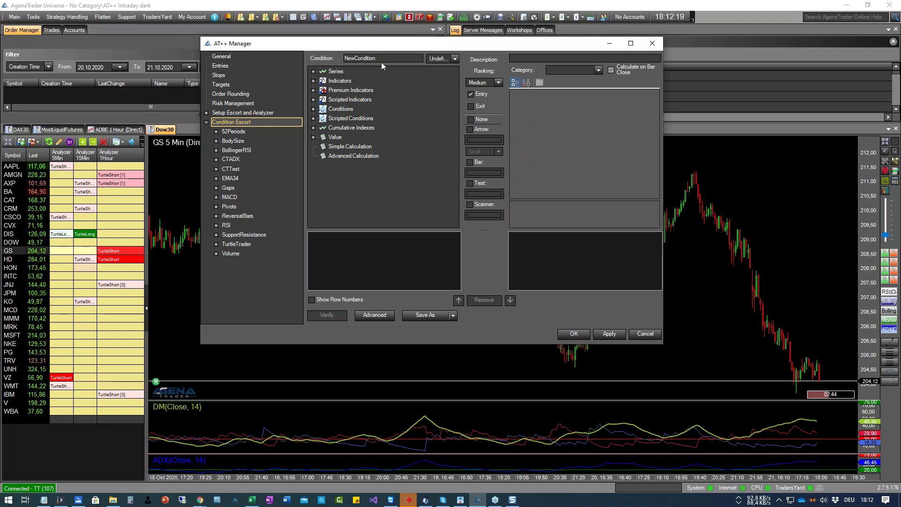
Name the new condition ADX_Filter1 and set its direction to Long
click(382, 59)
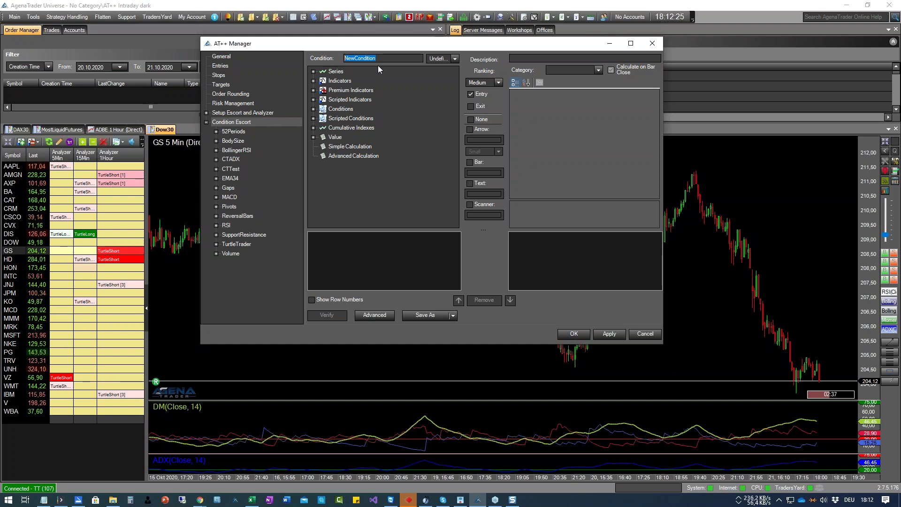
text(ADX_)
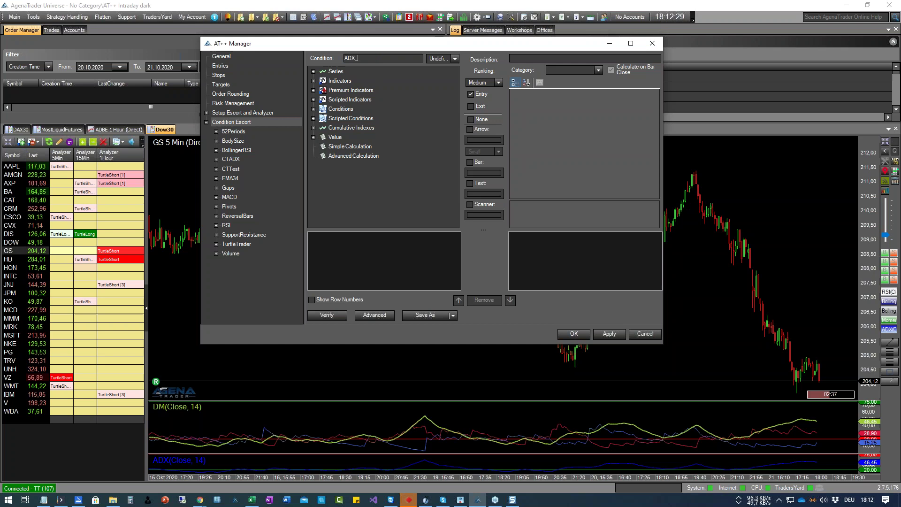
text(Filter1)
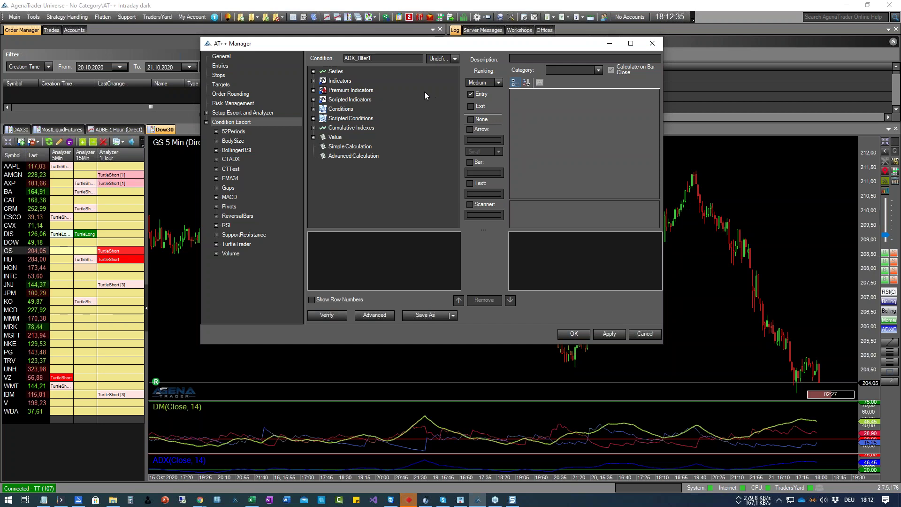
click(455, 59)
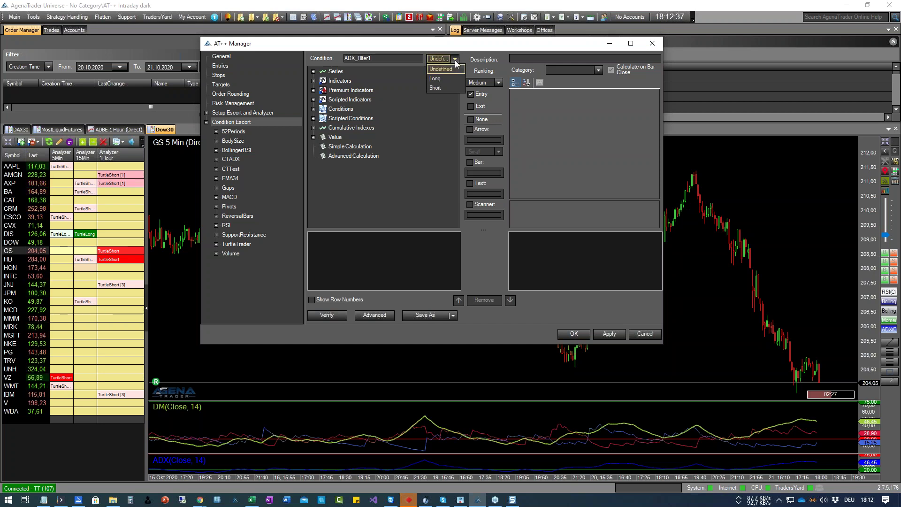
click(431, 79)
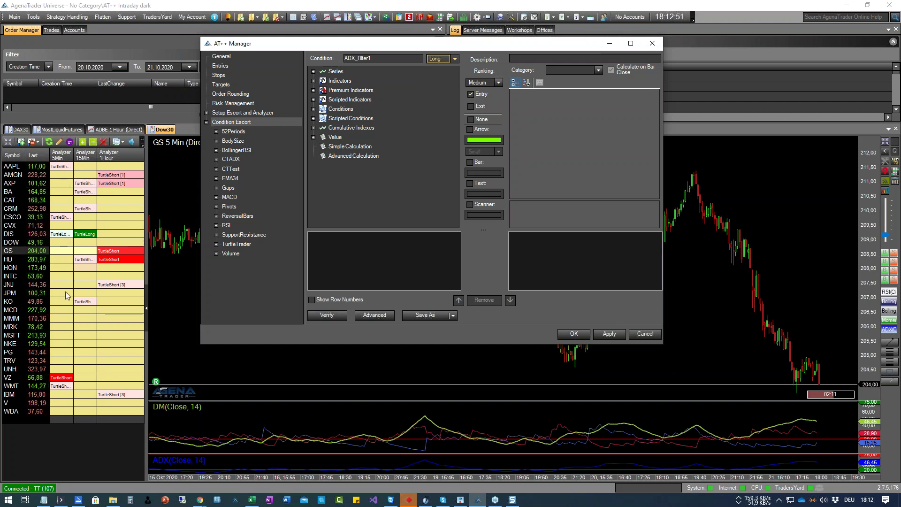
Set the condition's type to None instead of Entry and assign it to the CTADX category
drag(229, 196, 516, 136)
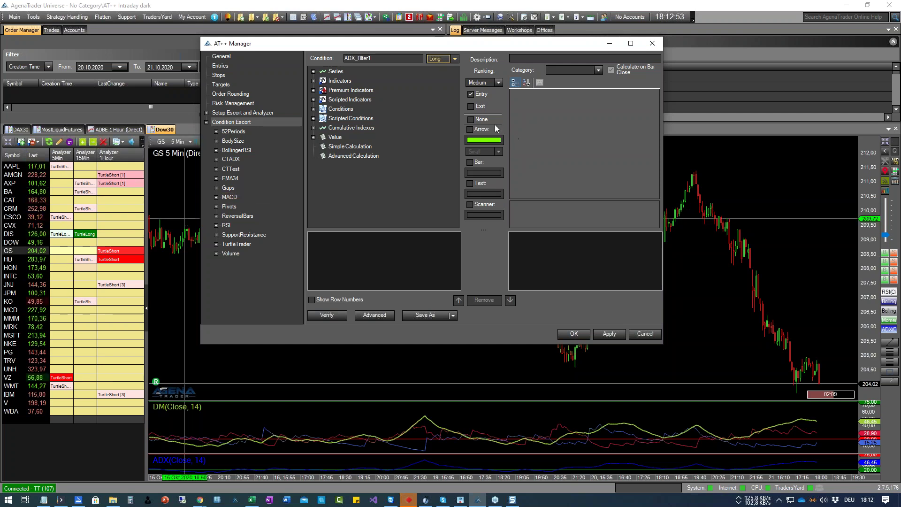
click(471, 119)
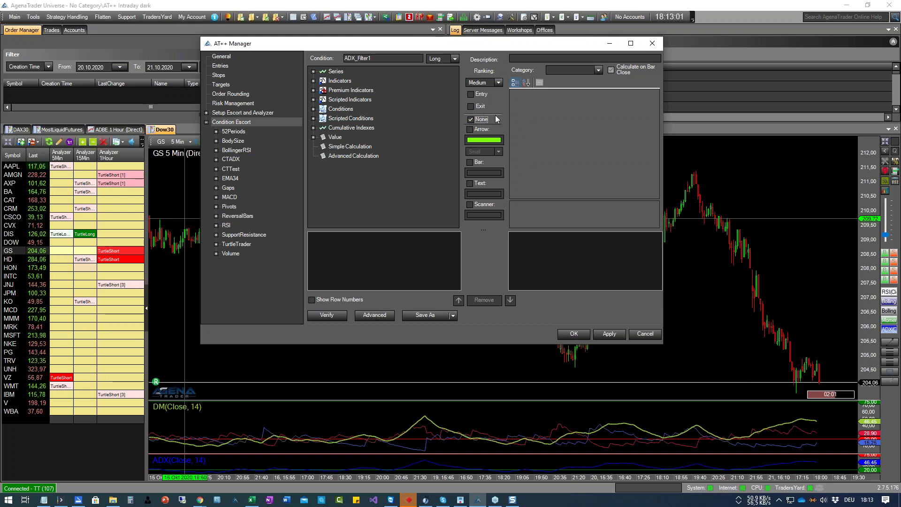
click(454, 58)
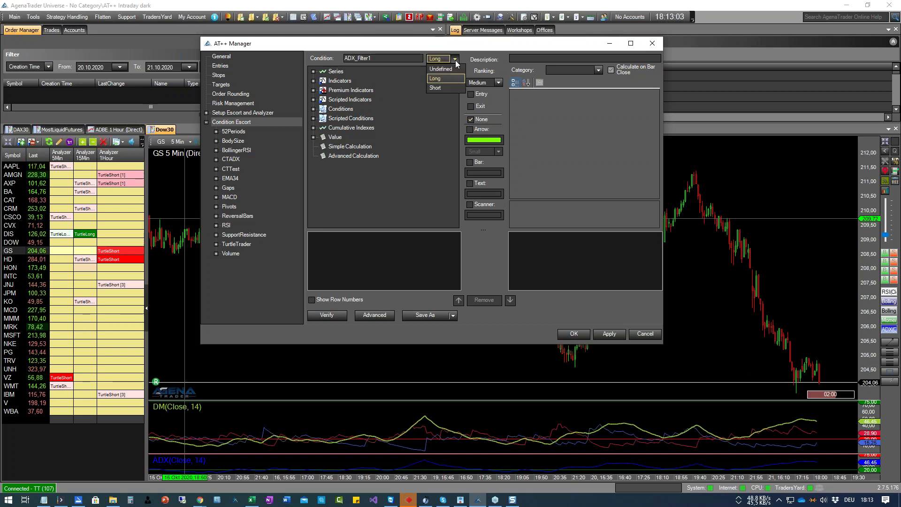
click(455, 60)
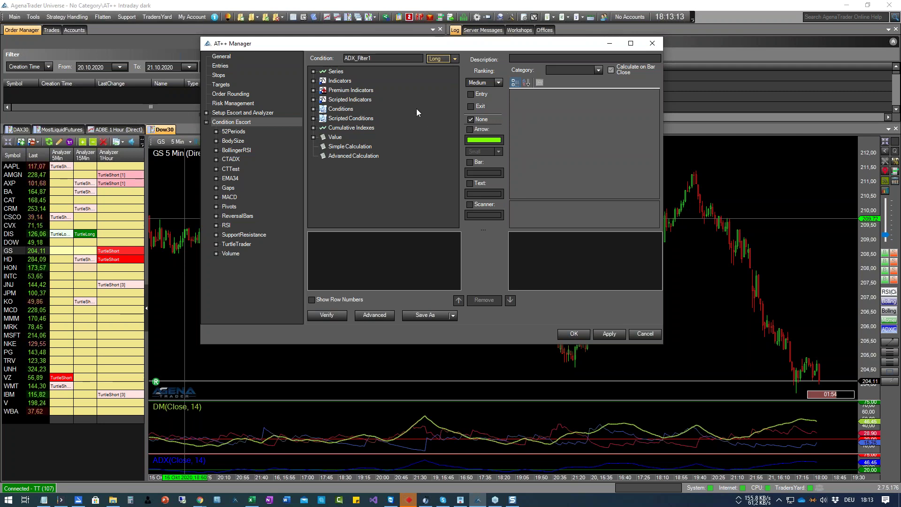
click(598, 70)
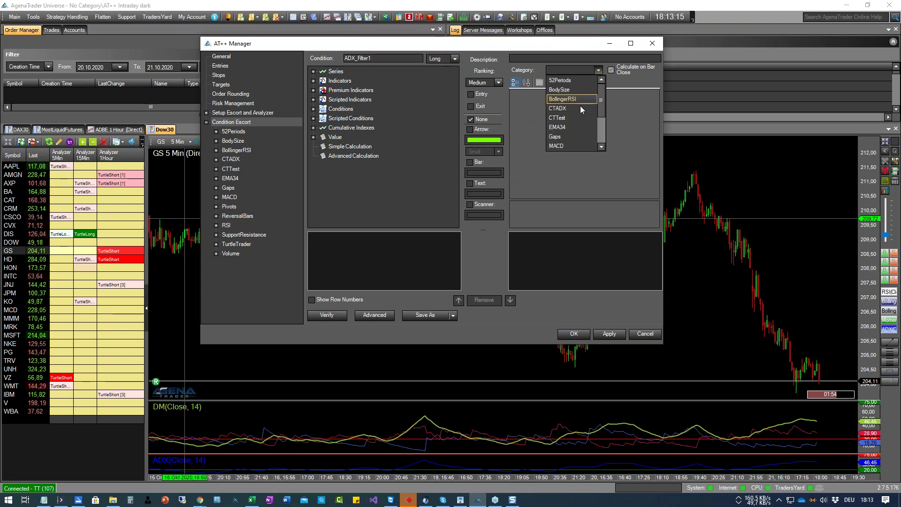
click(562, 109)
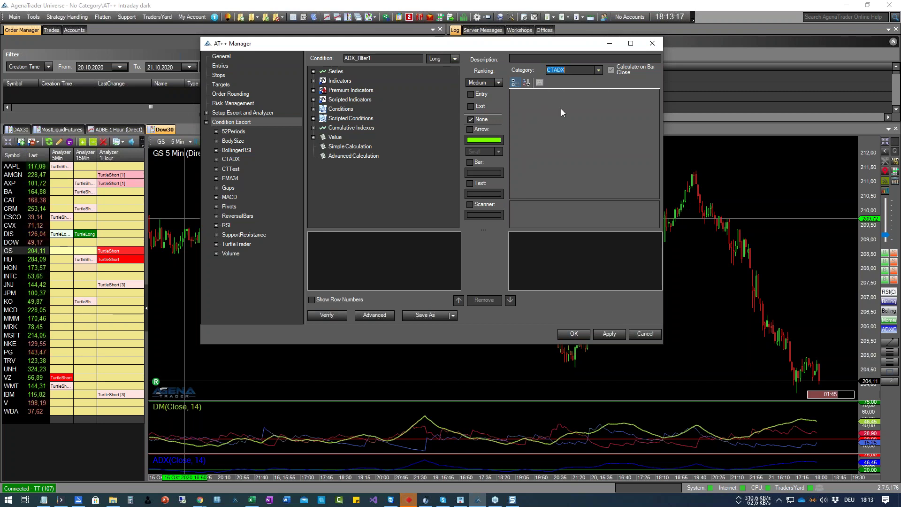
click(581, 70)
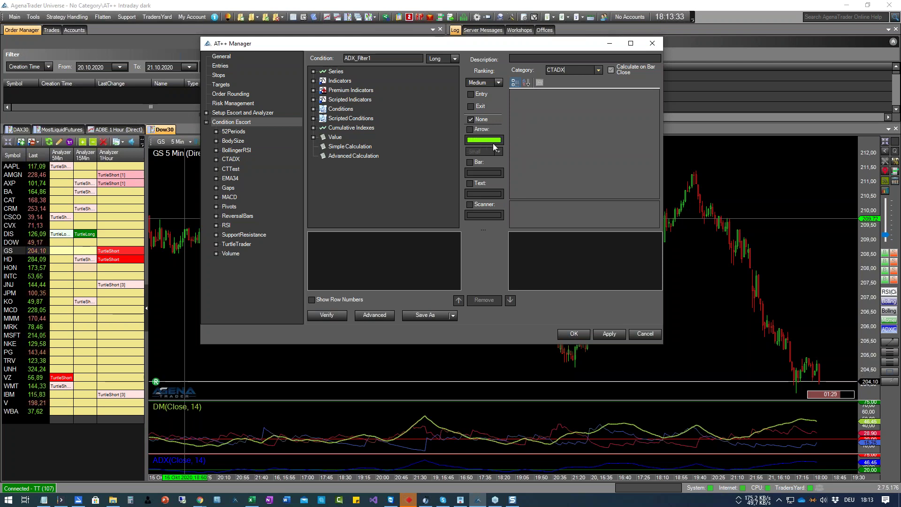
Enable the arrow marker for the condition and set the arrow size to Big
click(470, 129)
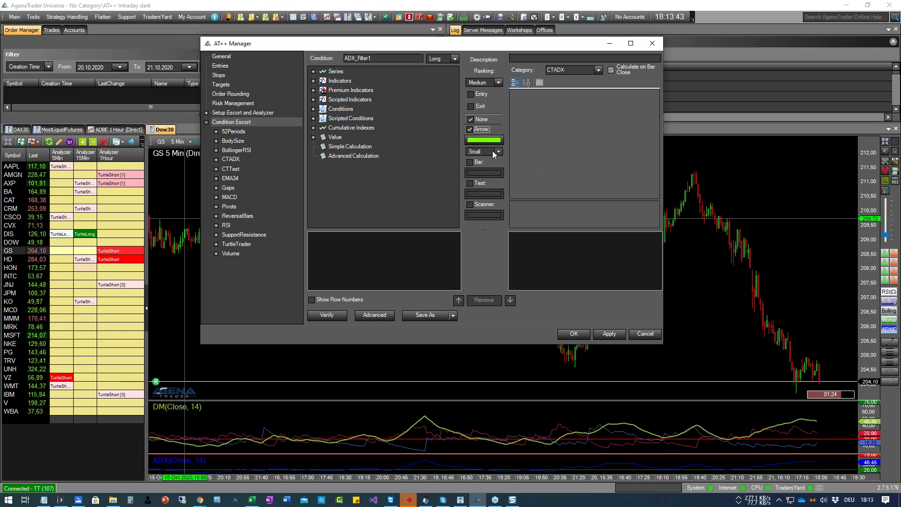
click(500, 151)
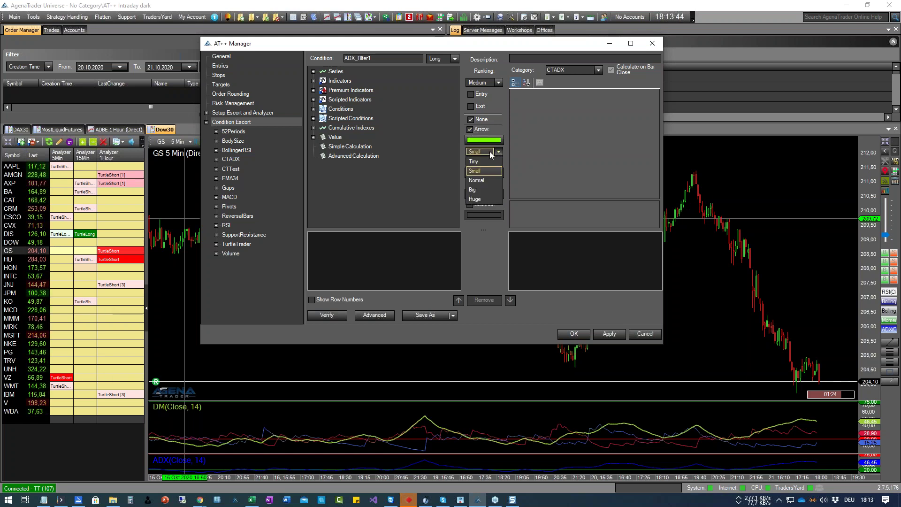
click(478, 188)
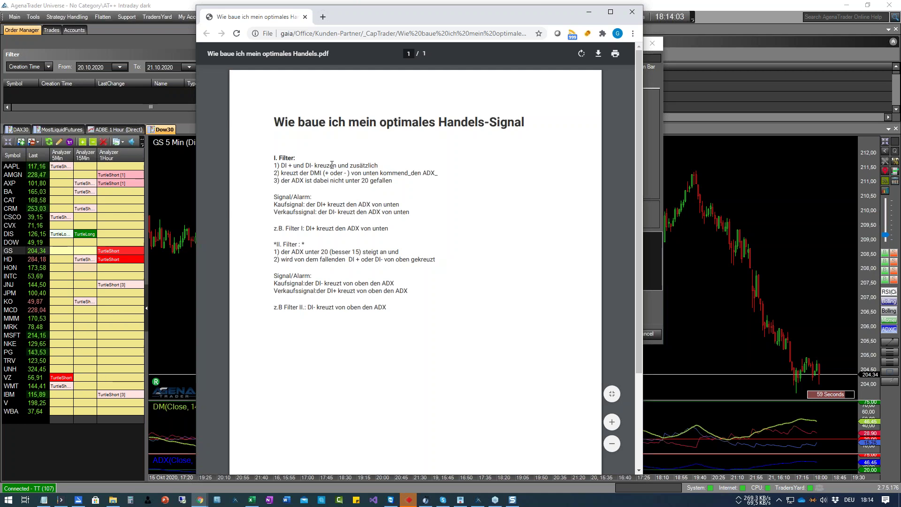
Check the filter rules in the PDF, minimise it, and add the DM indicator's DI-Plus as the condition's first operand
drag(460, 19, 542, 19)
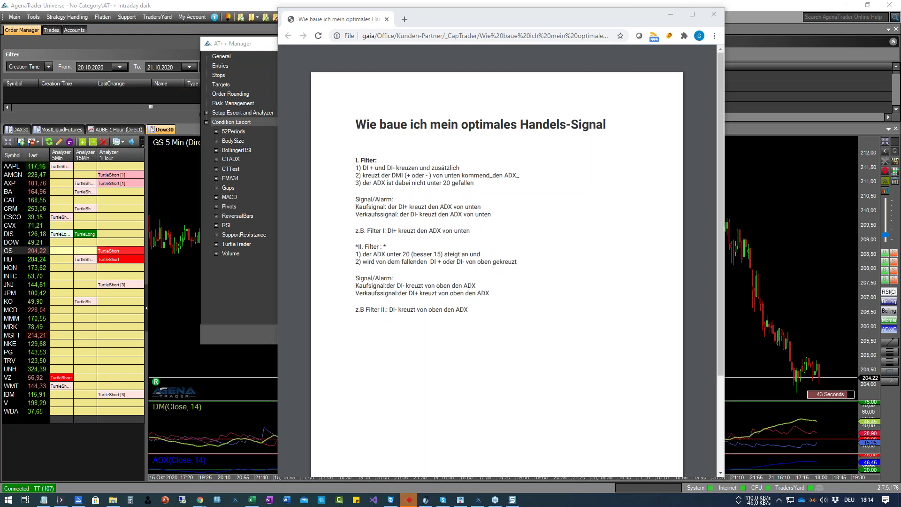
click(671, 14)
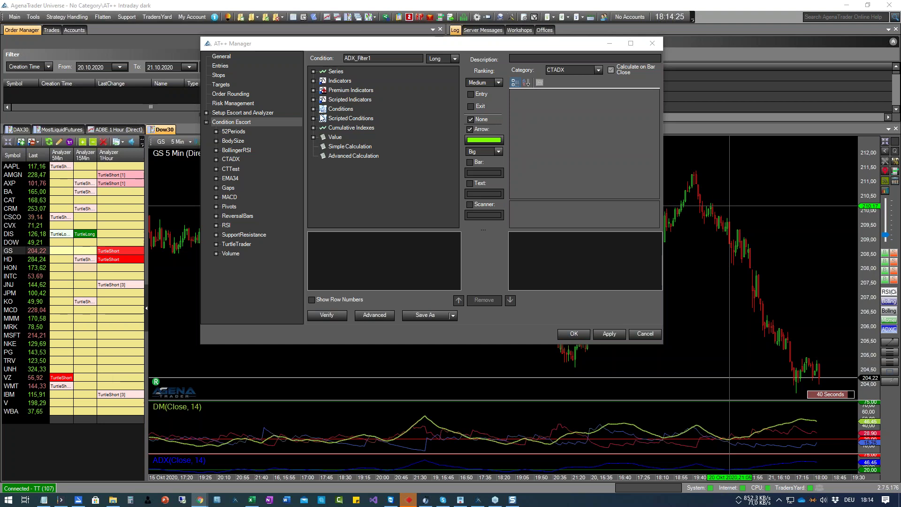
click(313, 81)
click(346, 137)
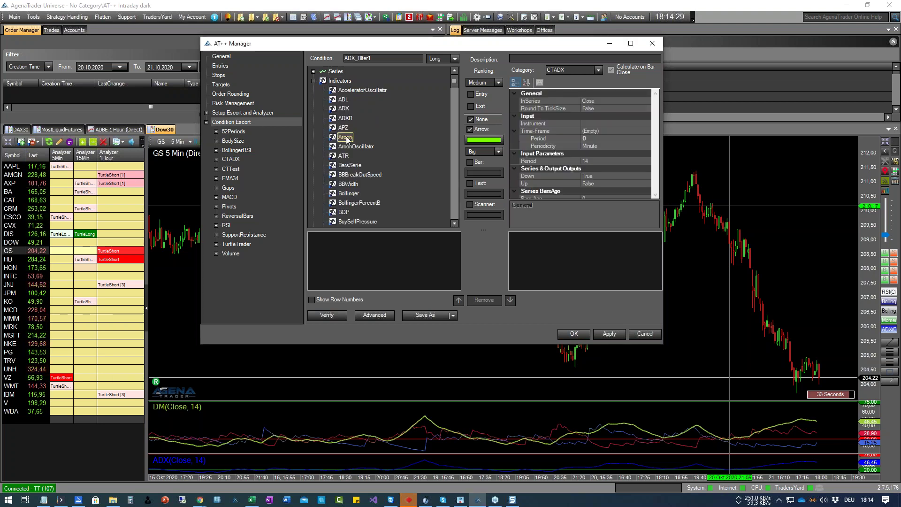
key(d)
scroll(357, 182, down, 2)
scroll(362, 188, down, 2)
click(344, 158)
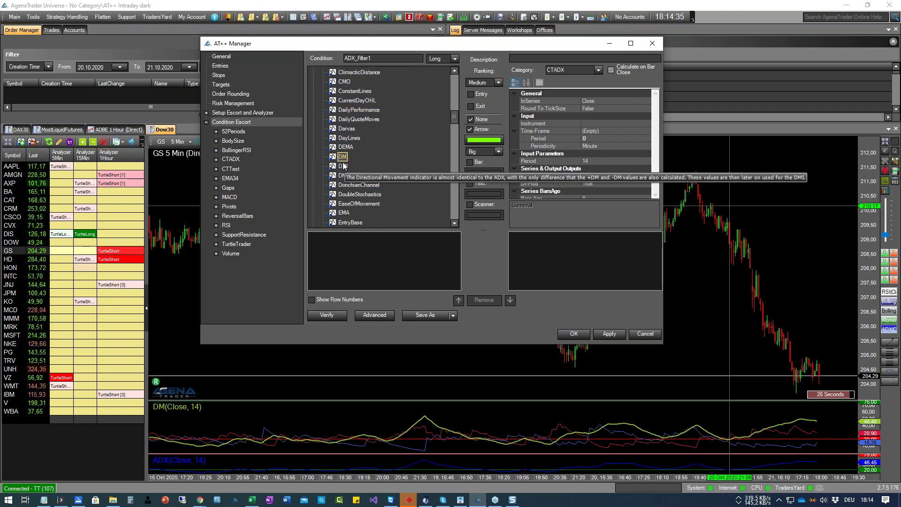
drag(343, 157, 368, 246)
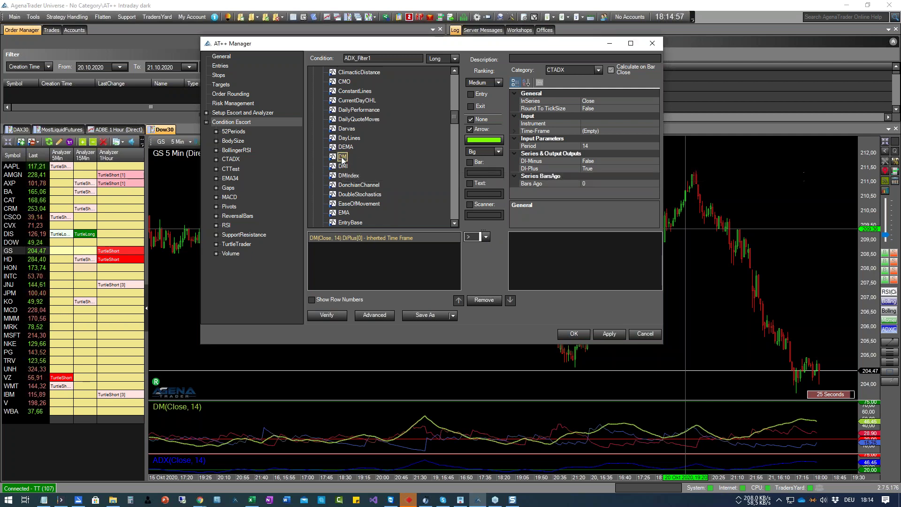
Add DM as the comparison operand of the first row, using the cr-a operator and the DI-Minus output
drag(369, 186, 544, 239)
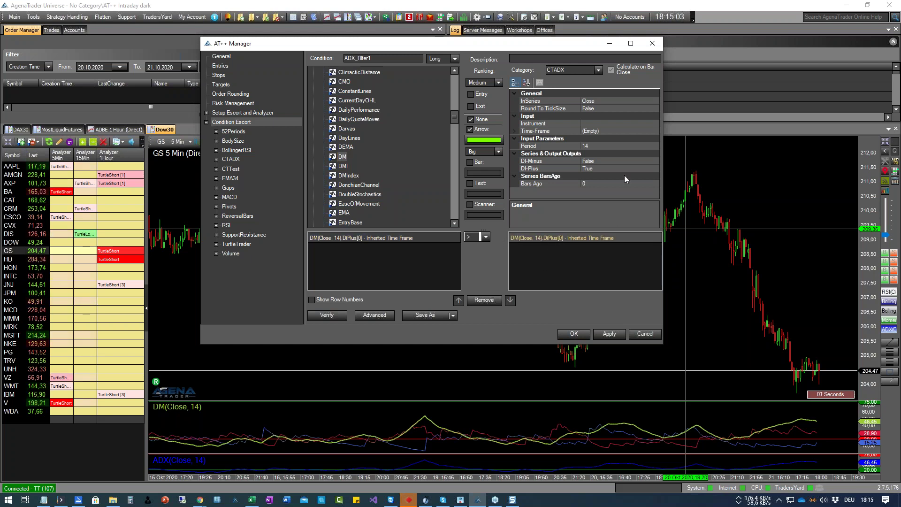
click(486, 236)
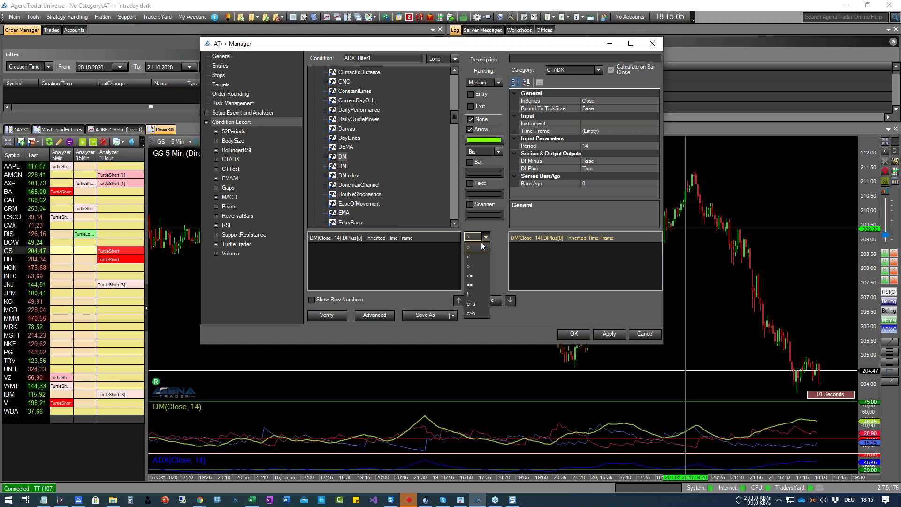
click(471, 303)
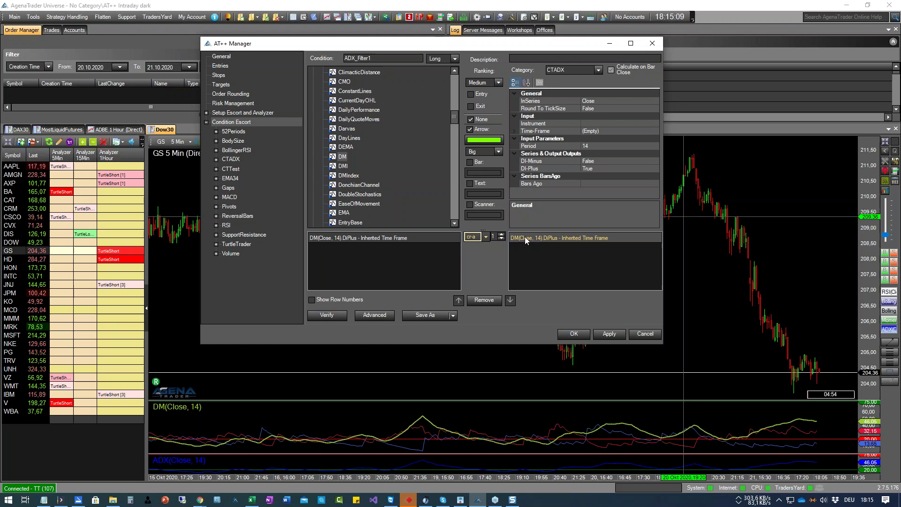
click(609, 161)
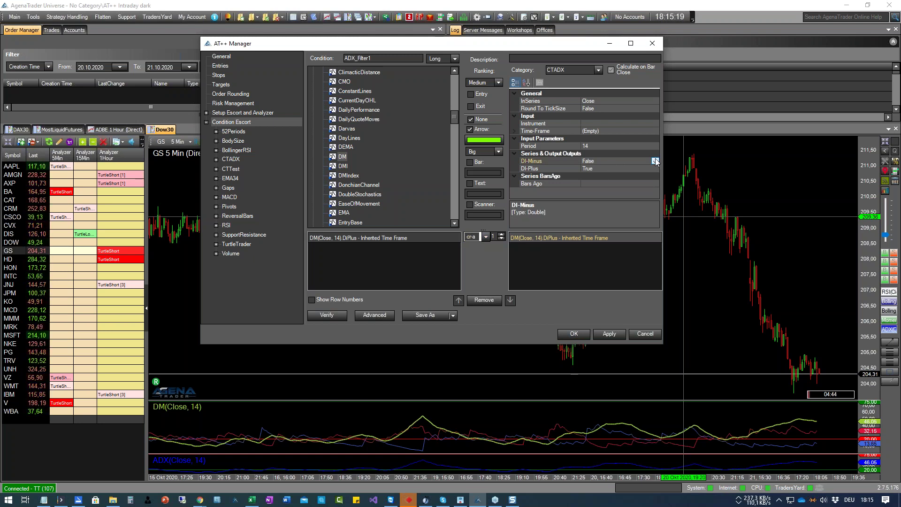
click(655, 160)
click(595, 169)
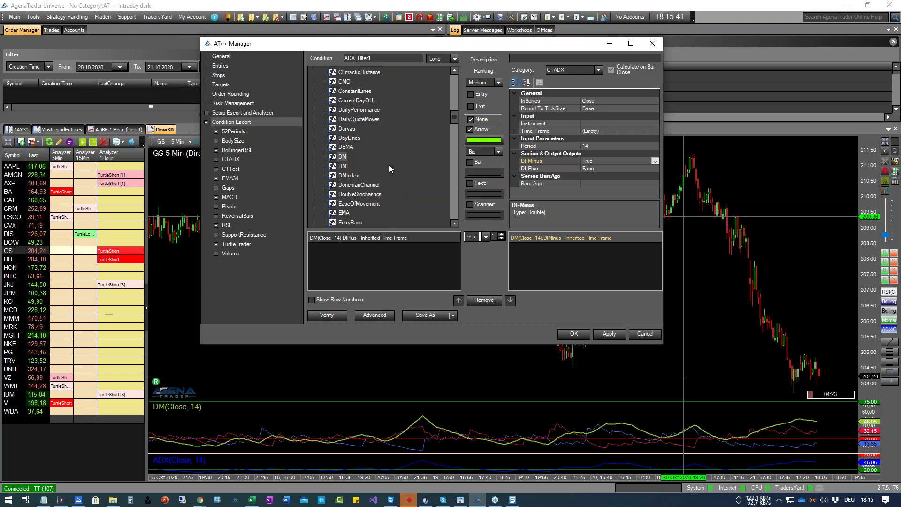
Add a second condition row comparing DM's DI-Plus with DM's DI-Minus output, using the cr-b operator
drag(343, 156, 371, 249)
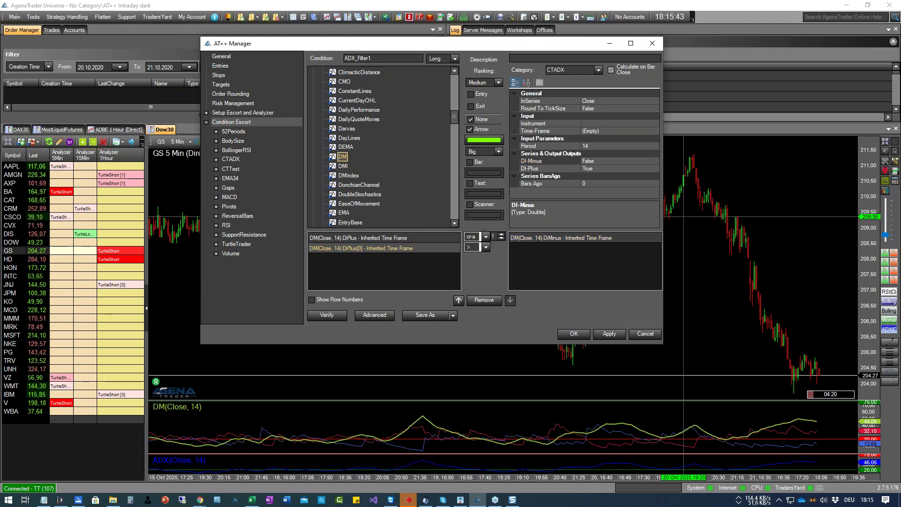
drag(343, 161, 532, 249)
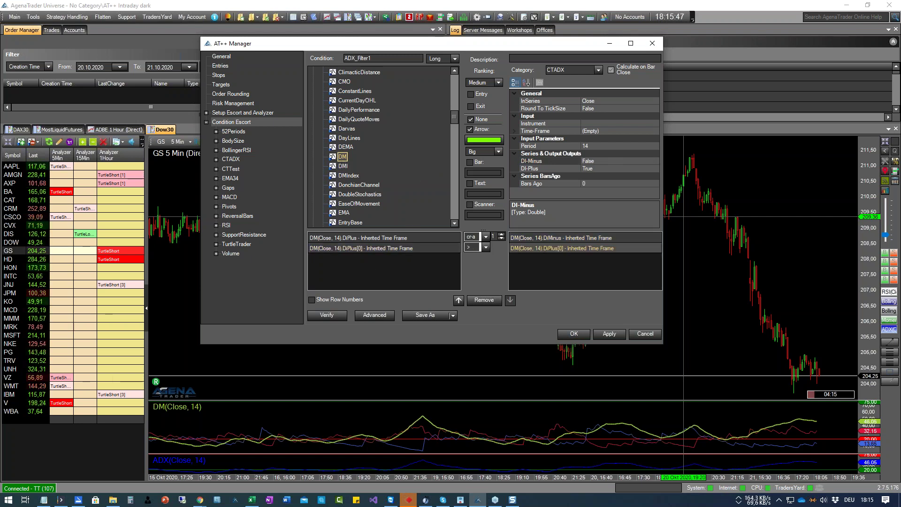
click(486, 248)
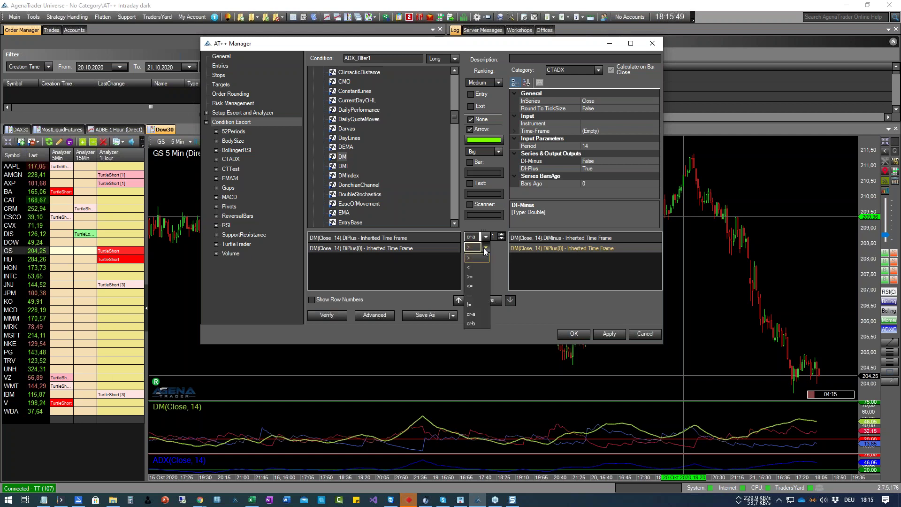
click(477, 324)
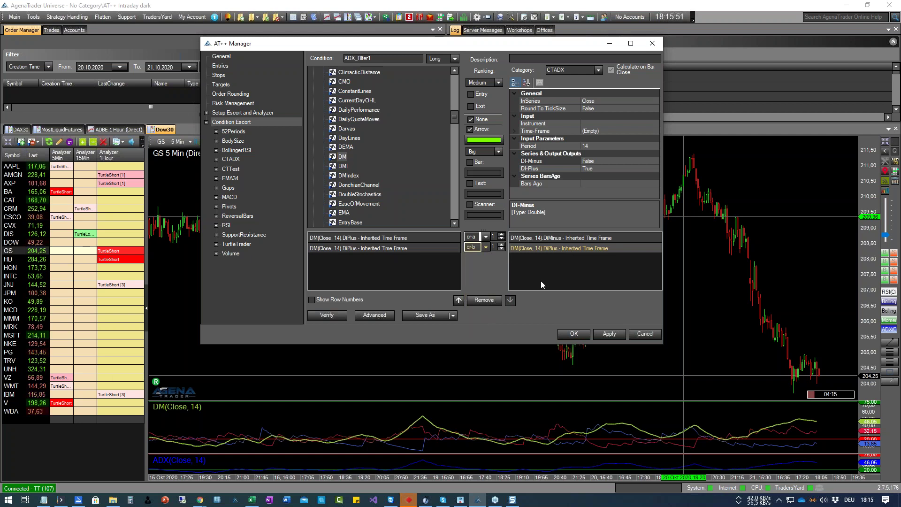
click(585, 249)
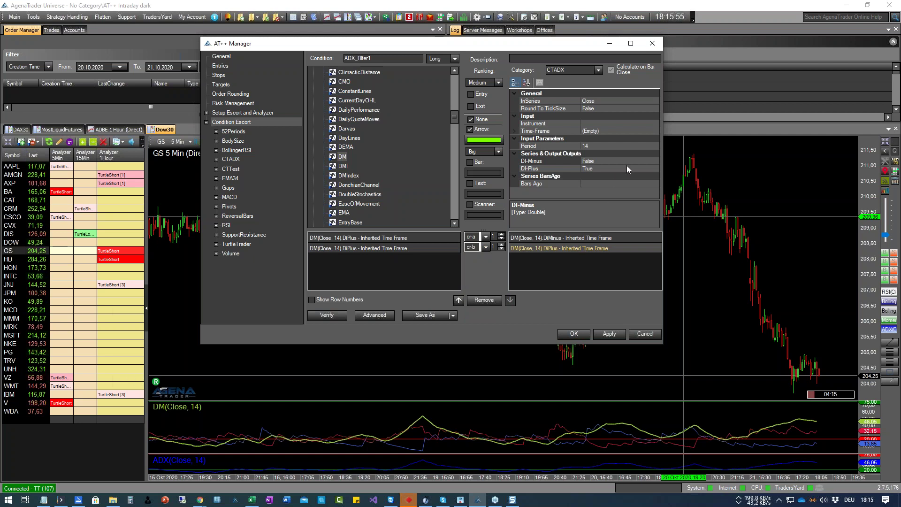
click(638, 161)
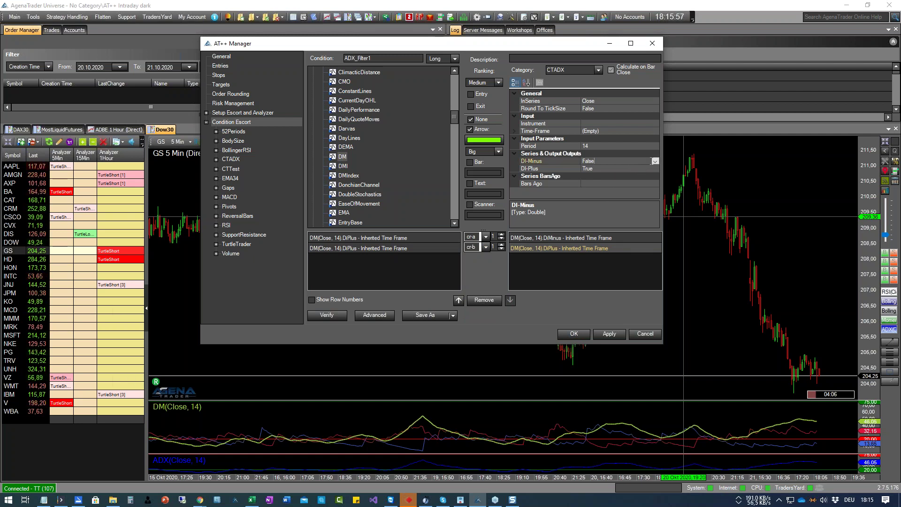
click(655, 161)
click(603, 170)
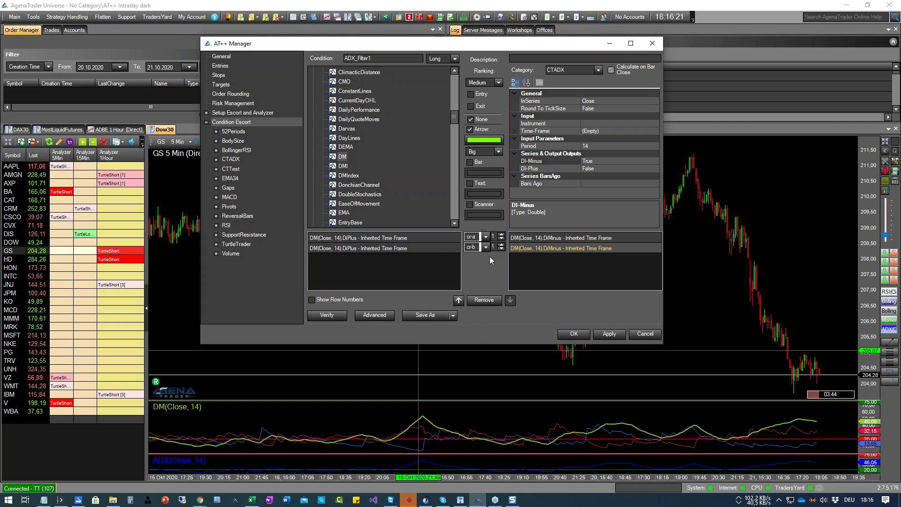
Apply the condition, reopen ADX_Filter1 from the CTADX category, and move the AT++ Manager off the chart
click(607, 334)
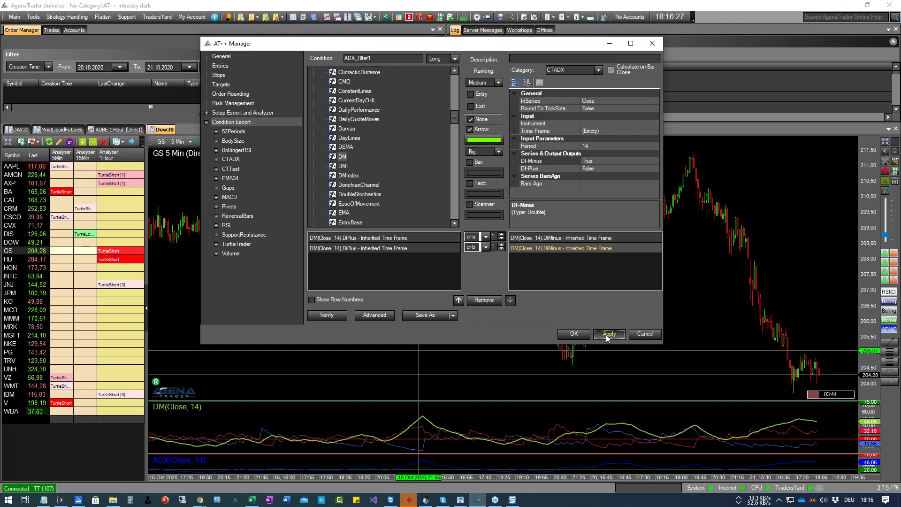
click(607, 334)
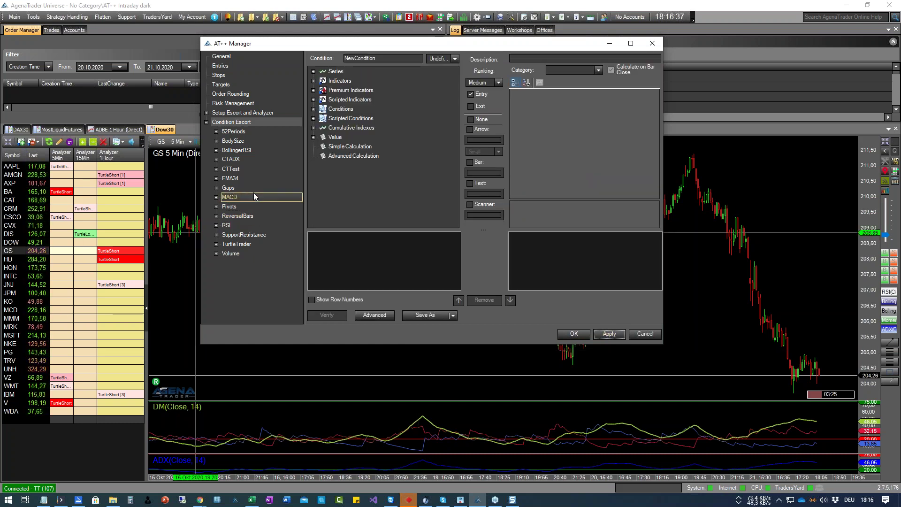
click(216, 159)
click(250, 168)
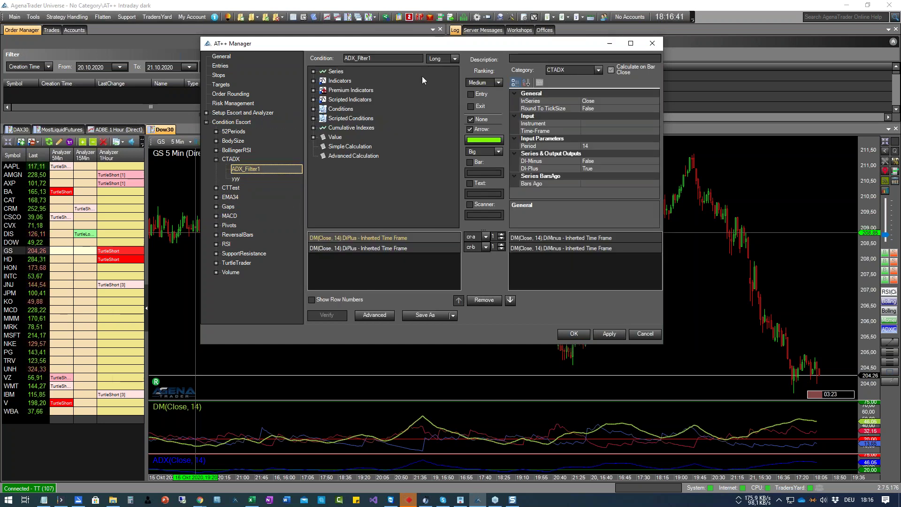
drag(408, 47, 900, 66)
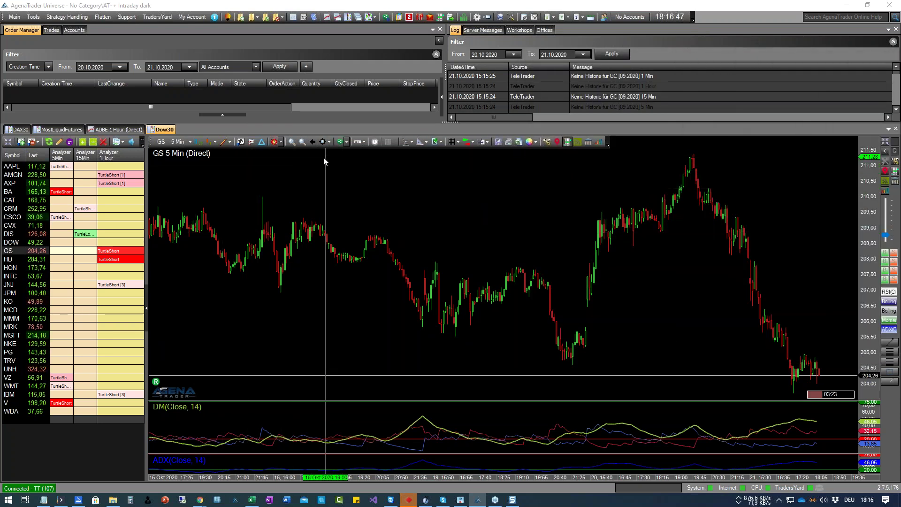
Add the ADX_Filter1 condition from the CTADX category to the GS 5-minute chart
click(240, 143)
click(248, 260)
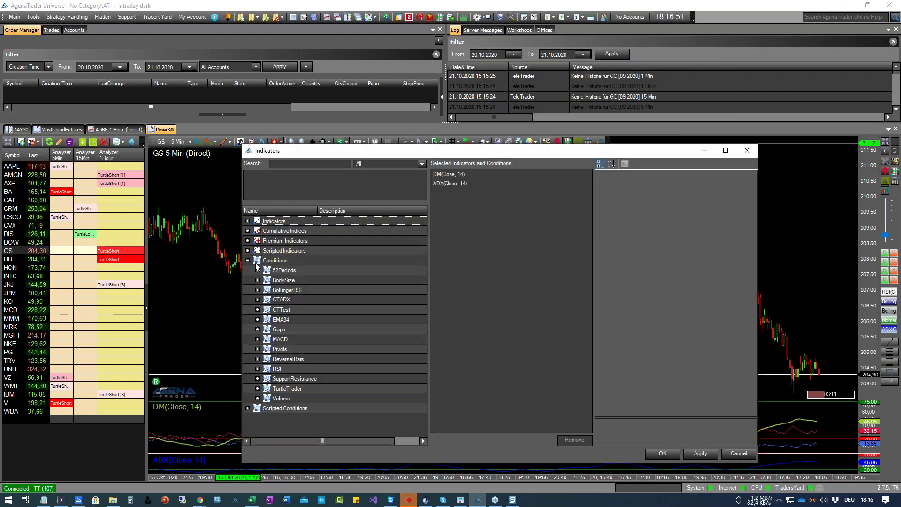
click(258, 299)
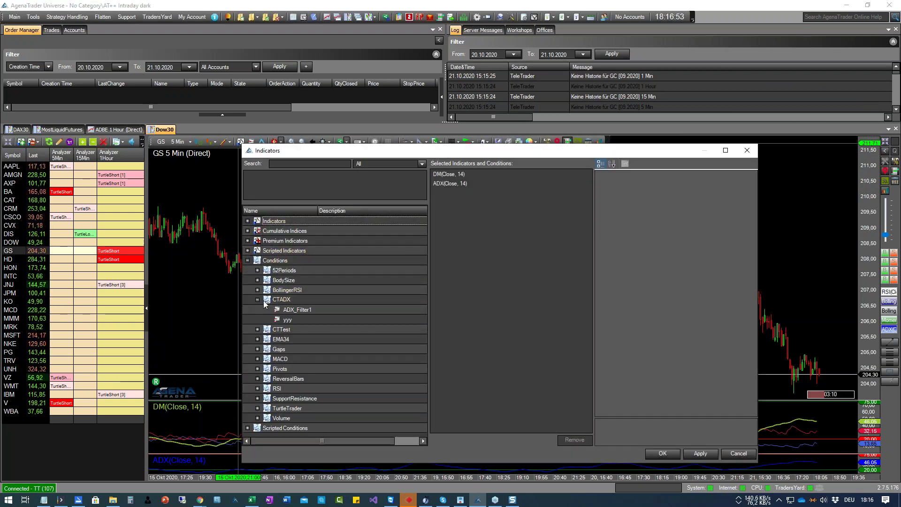
double_click(304, 311)
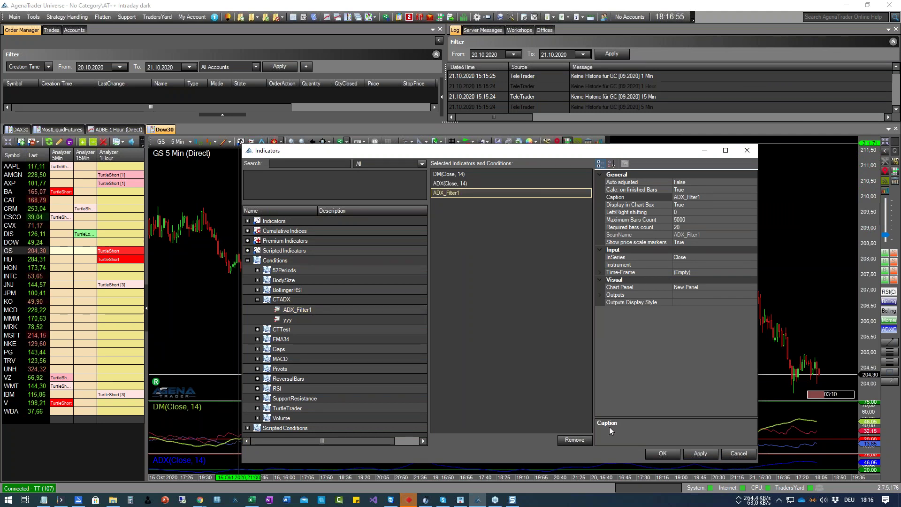
click(705, 456)
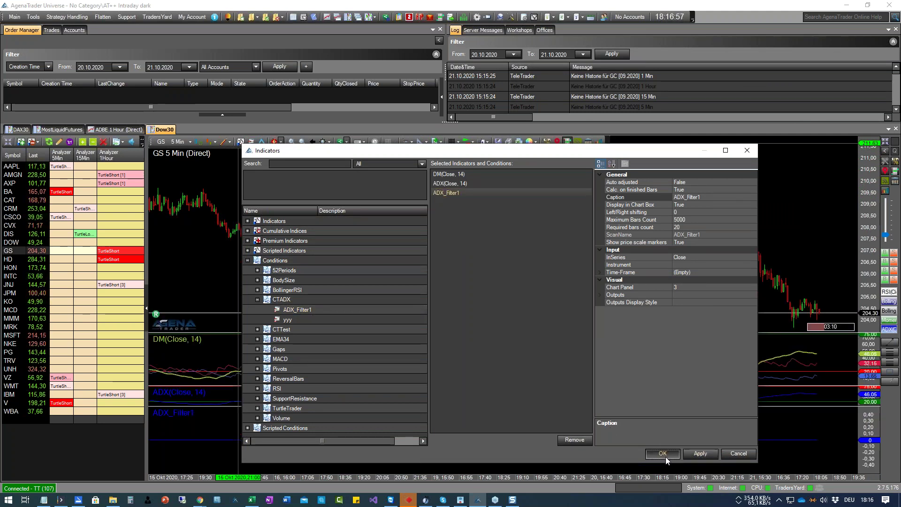
click(662, 454)
Check the GS chart for ADX_Filter1 signals and review the condition's rows and settings in the AT++ Manager
right_click(623, 477)
click(604, 475)
scroll(601, 475, down, 2)
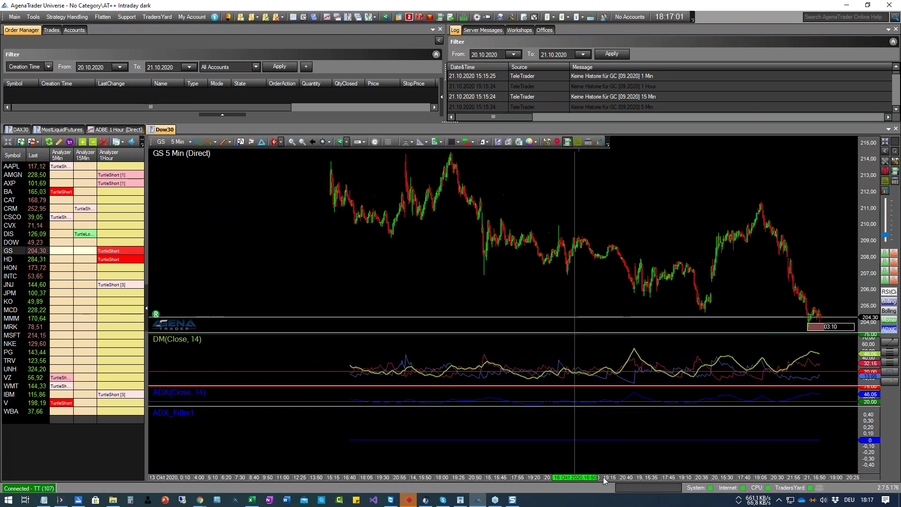
scroll(603, 477, up, 2)
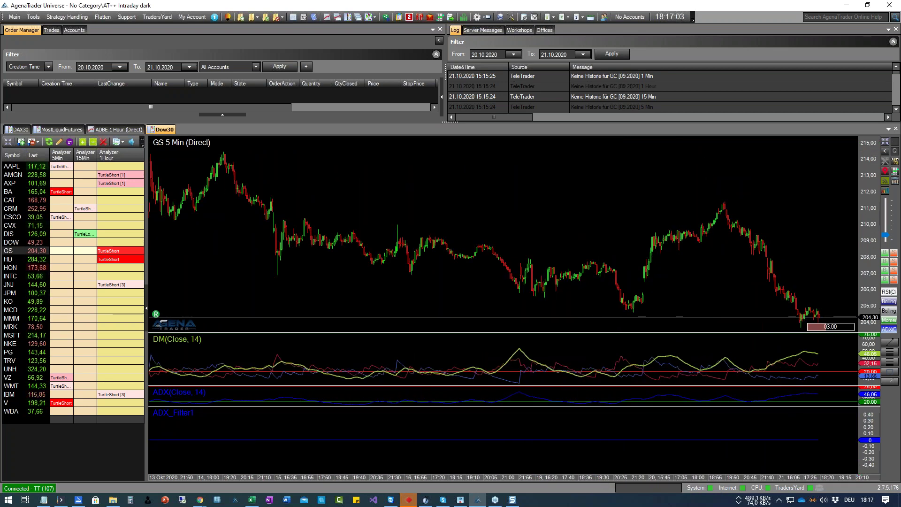
click(888, 329)
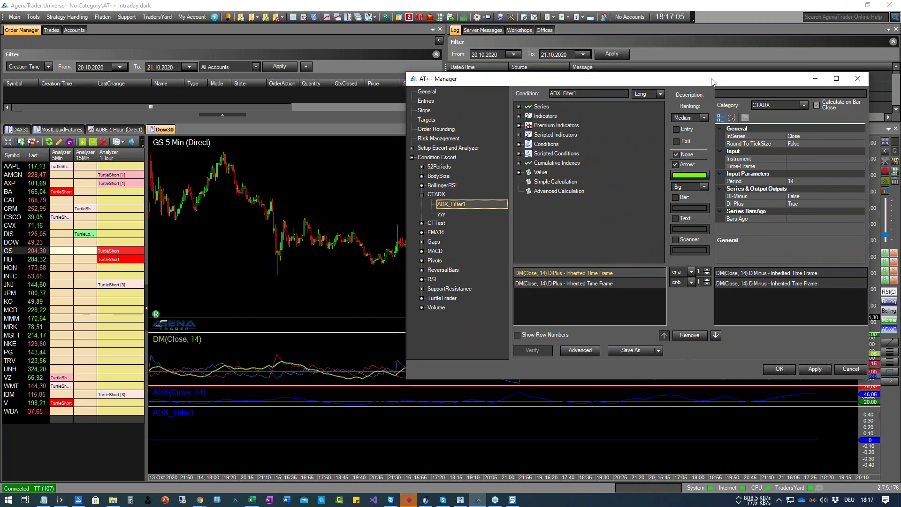
drag(711, 82, 538, 125)
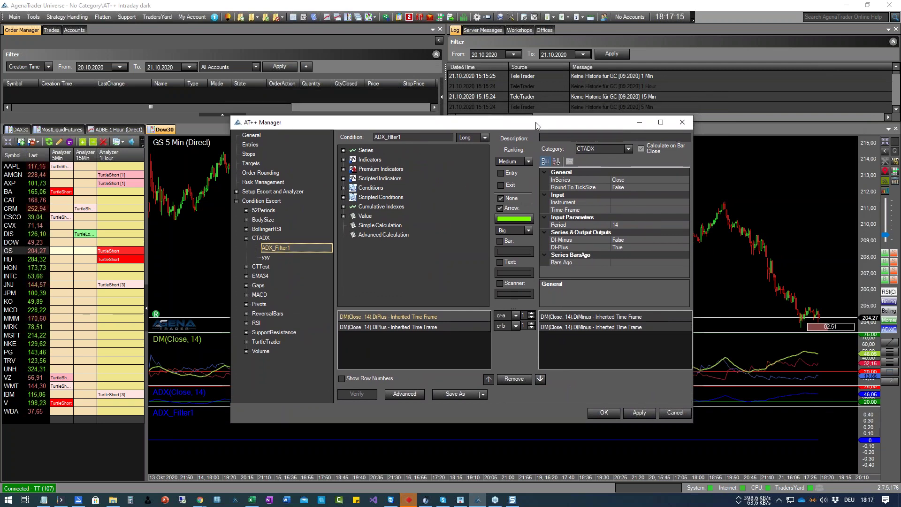
drag(538, 125, 900, 132)
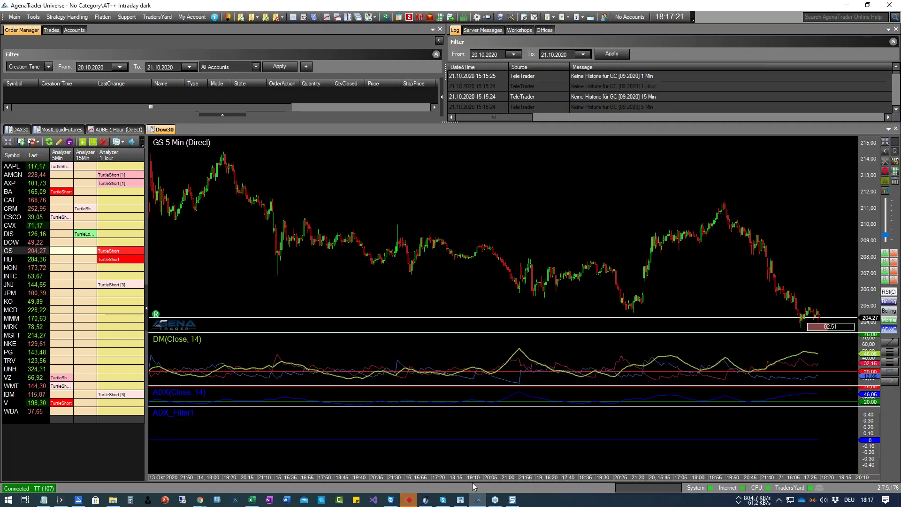
Reload the scripts on the GS chart, and check the filter on INTC and KO
drag(449, 480, 434, 485)
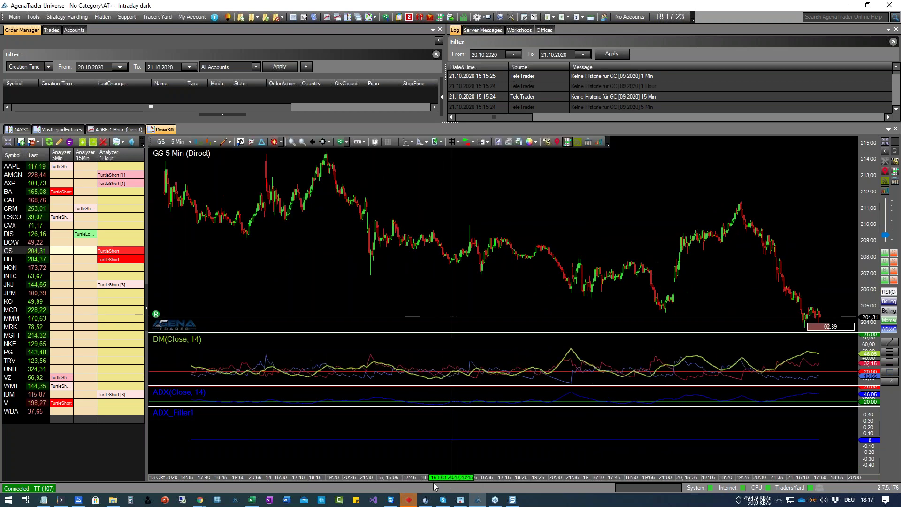
right_click(425, 474)
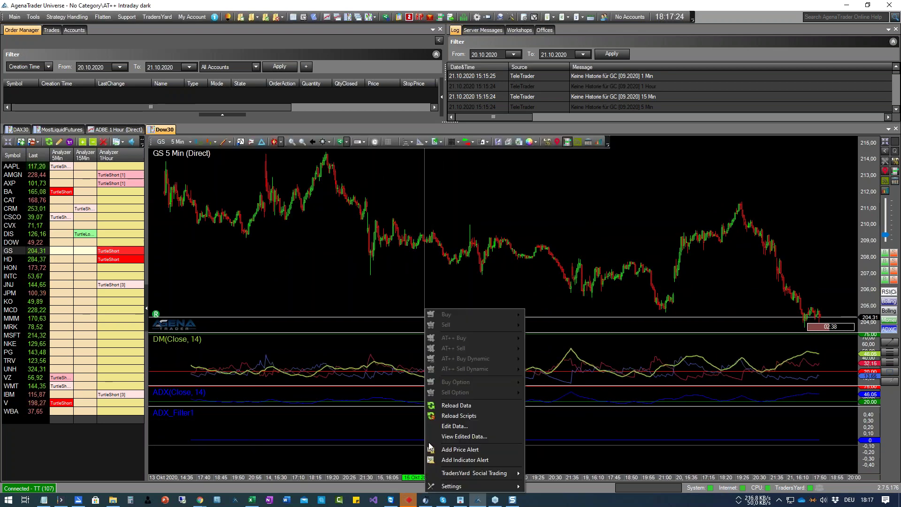
click(469, 415)
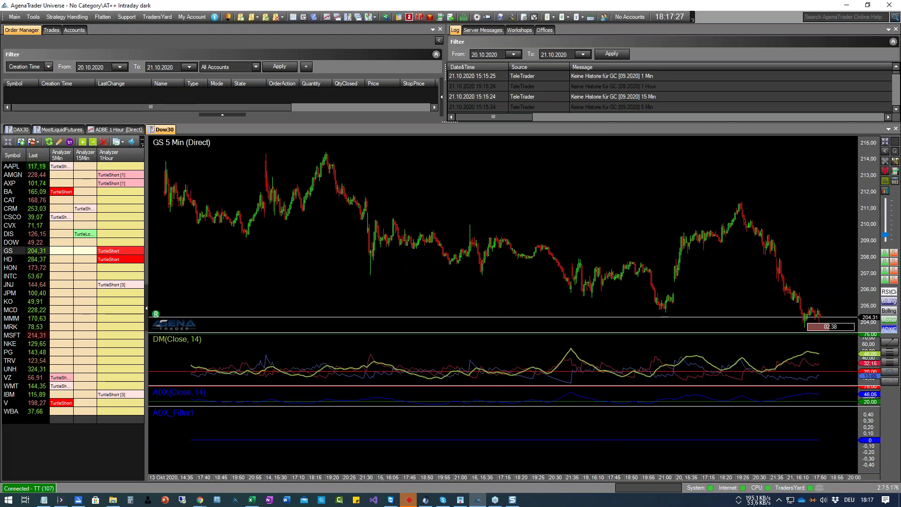
click(11, 277)
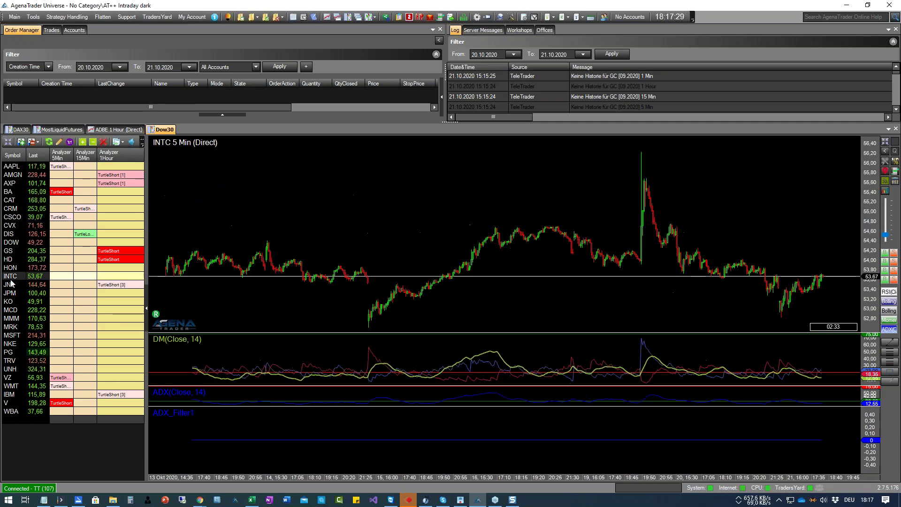
click(9, 302)
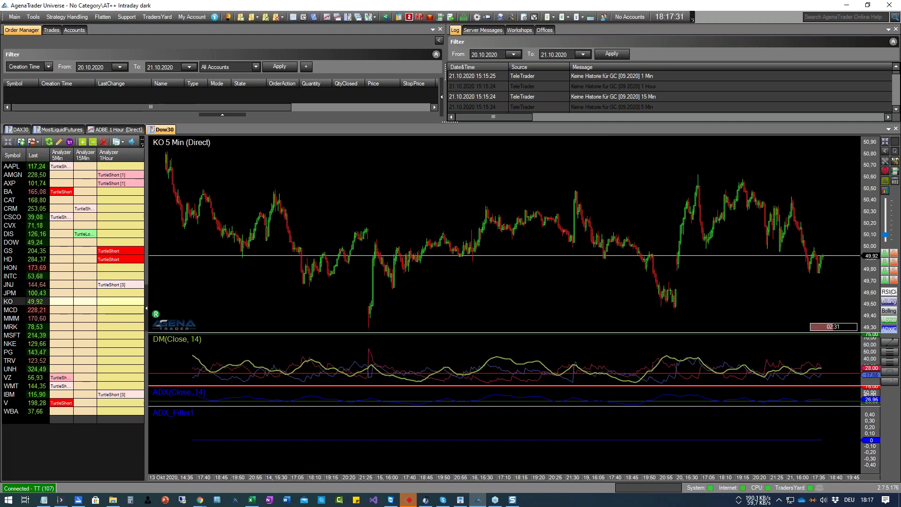
Change ADX_Filter1's type from None to Entry, apply the change and close the AT++ Manager
drag(603, 145, 391, 138)
click(408, 184)
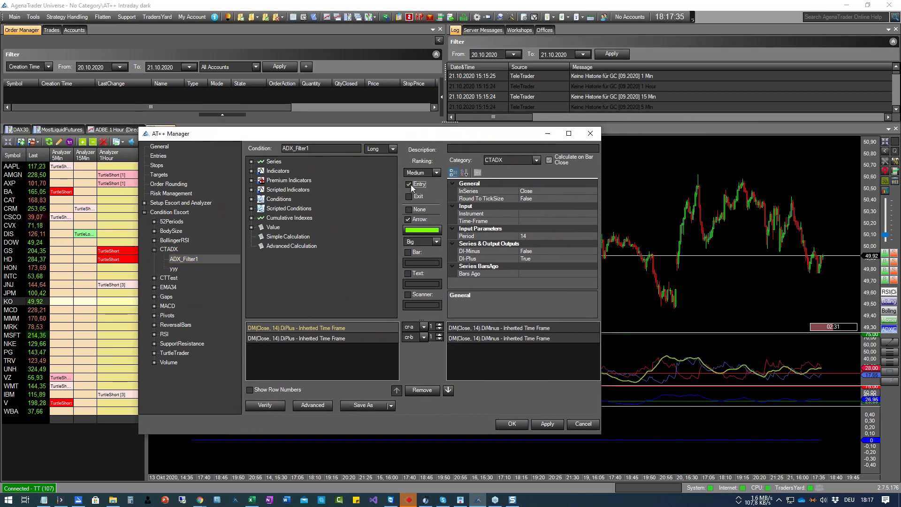
click(549, 424)
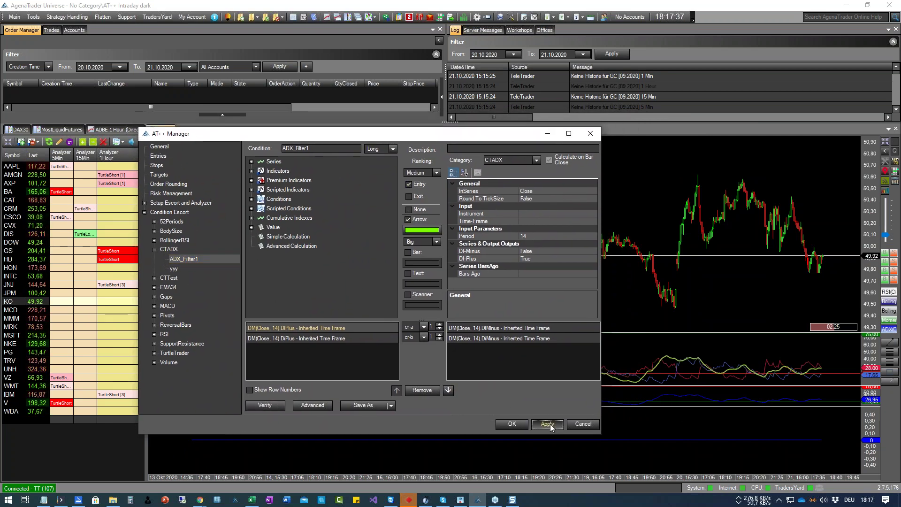
click(512, 423)
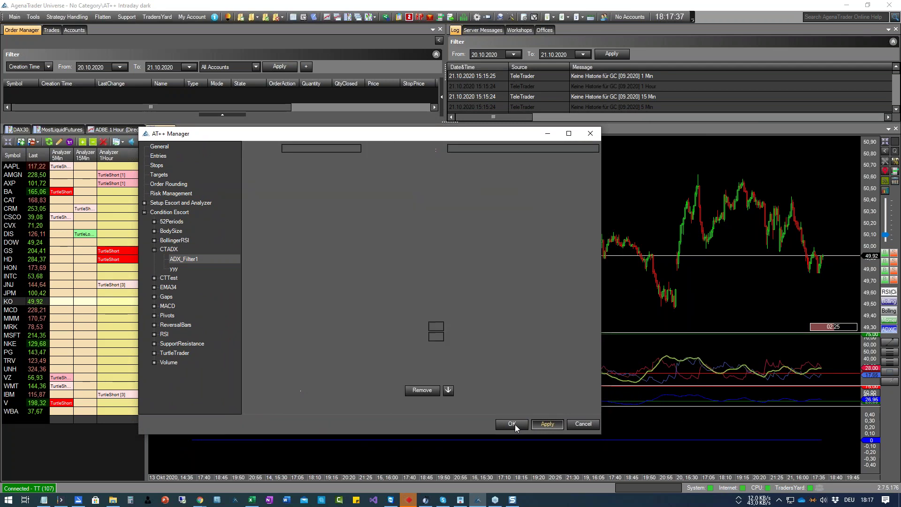
click(513, 424)
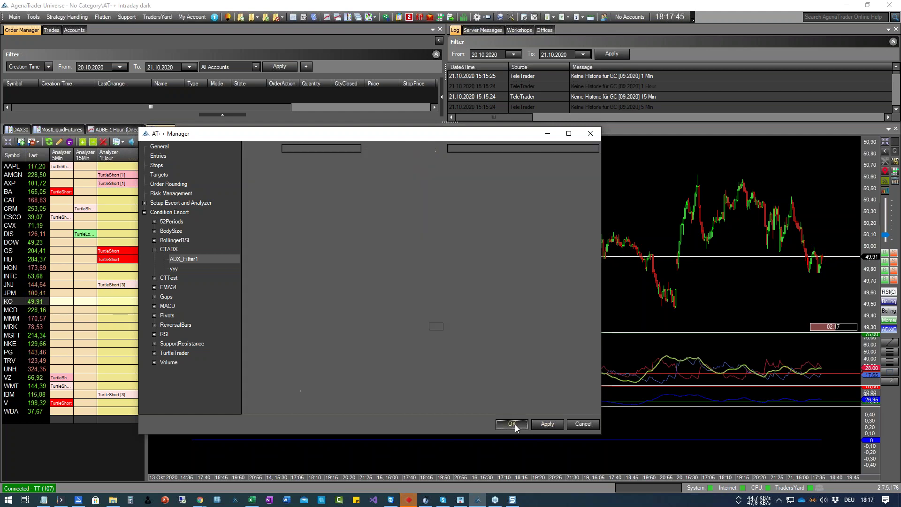
Reload the scripts on the KO chart and examine the ADX_Filter1 panel for signals
right_click(491, 430)
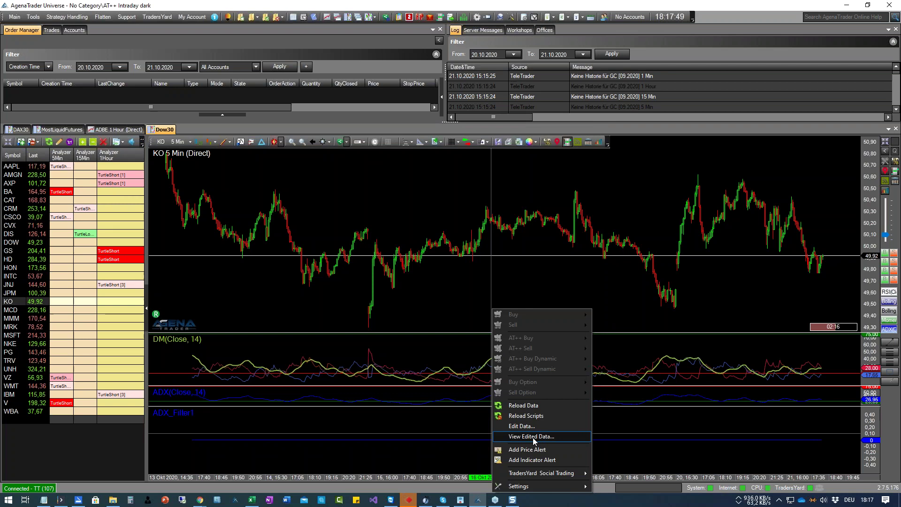
click(530, 418)
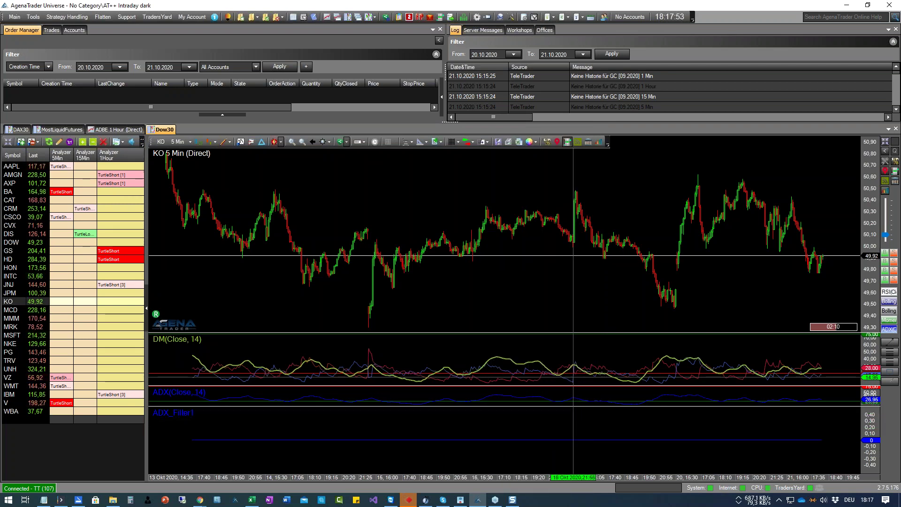
scroll(576, 477, up, 1)
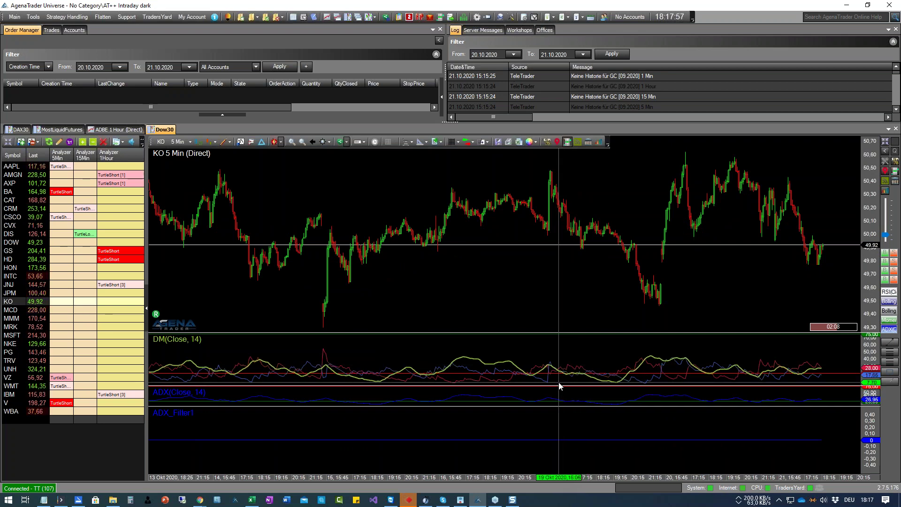
Enlarge the ADX panel on the KO chart and inspect ADX_Filter1's chart indicator settings
drag(559, 386, 567, 357)
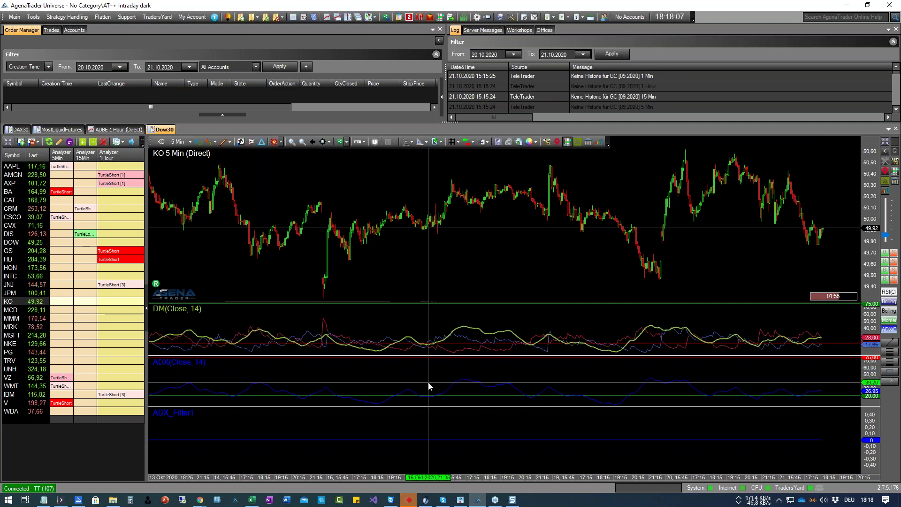
double_click(368, 435)
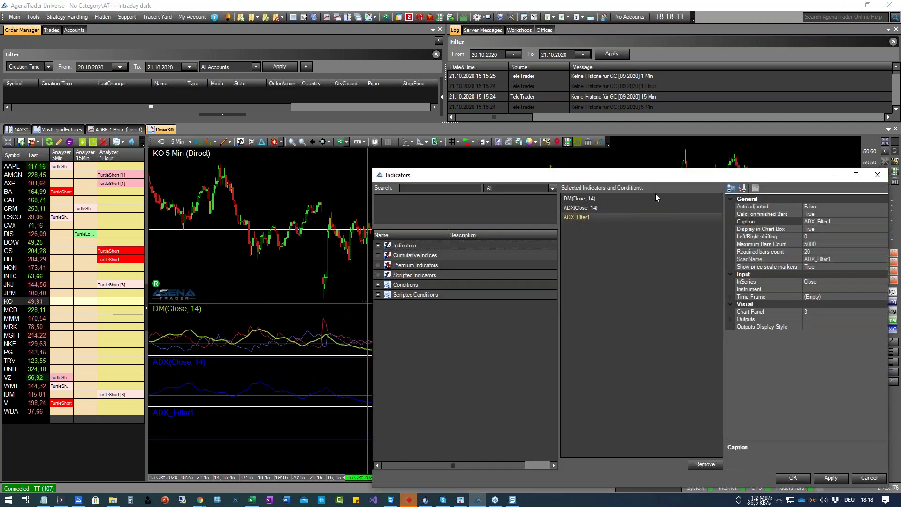
click(867, 175)
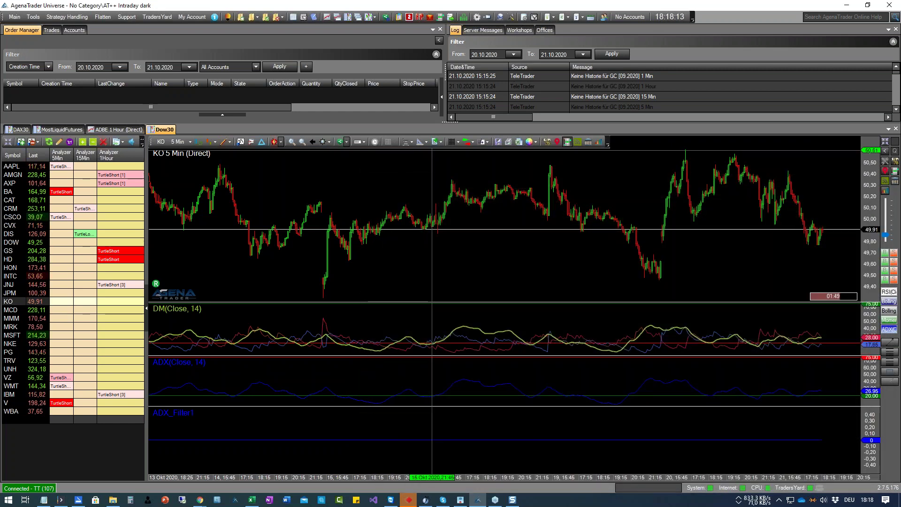
Open the AT++ Manager over the charts and load ADX_Filter1 from the CTADX category in the Condition Escort
click(45, 18)
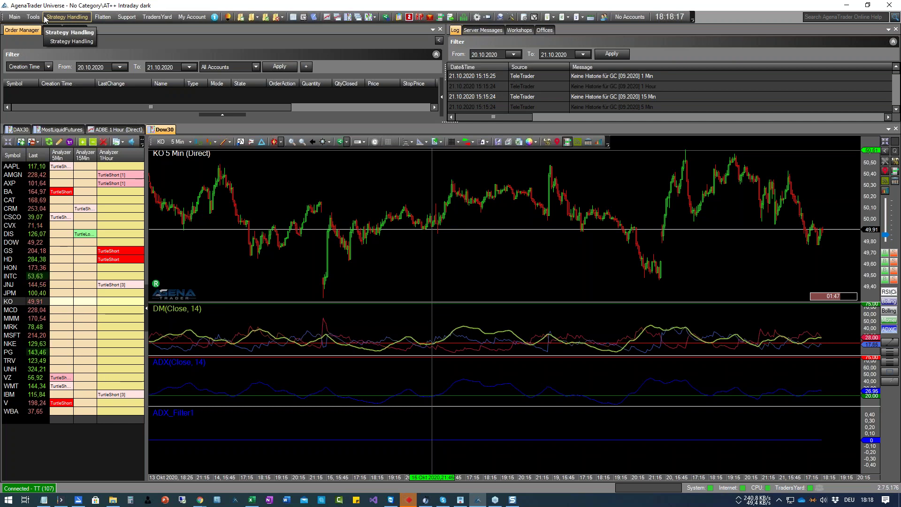
click(483, 24)
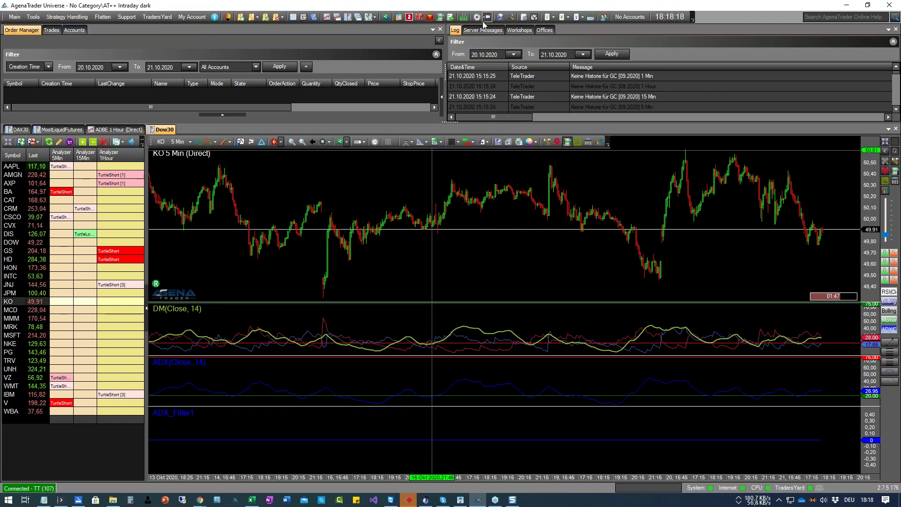
click(534, 18)
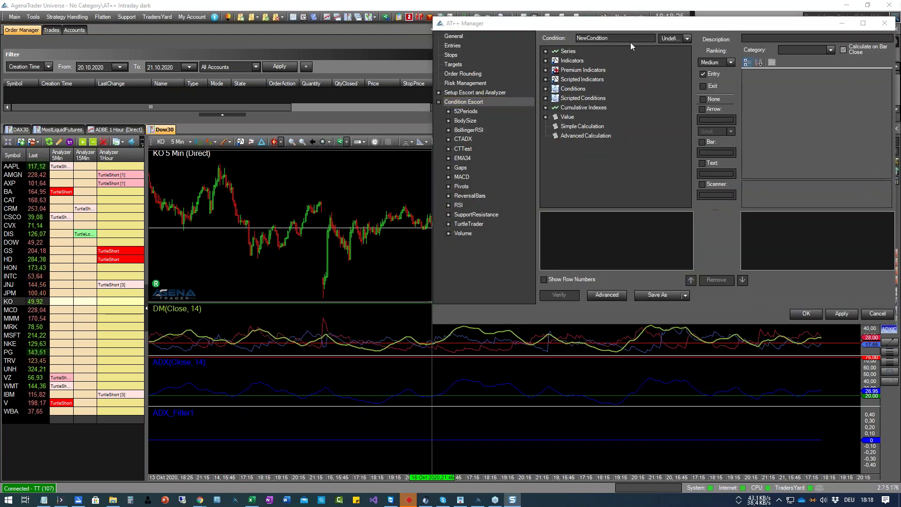
drag(628, 23, 393, 65)
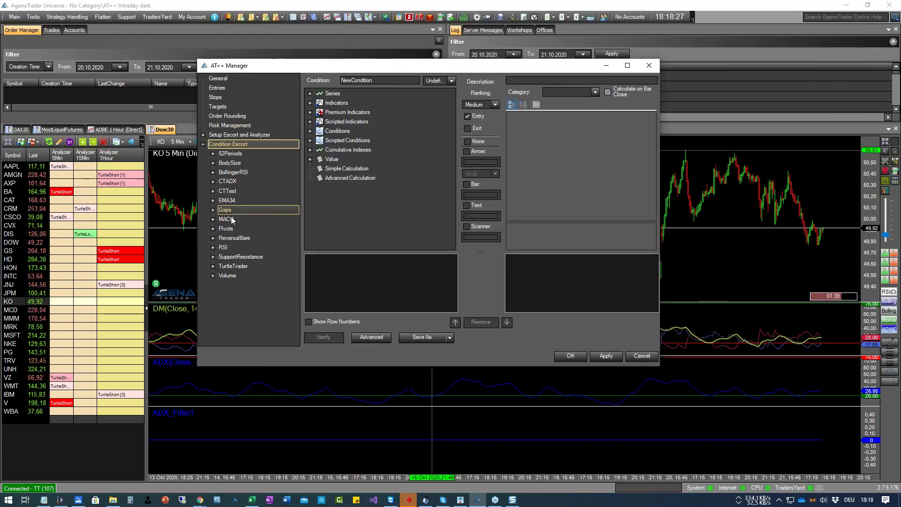
double_click(229, 181)
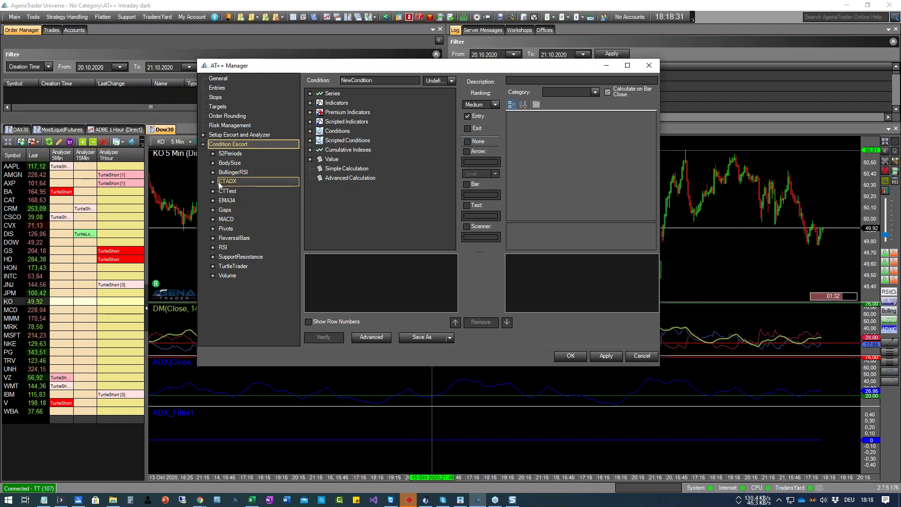
click(276, 192)
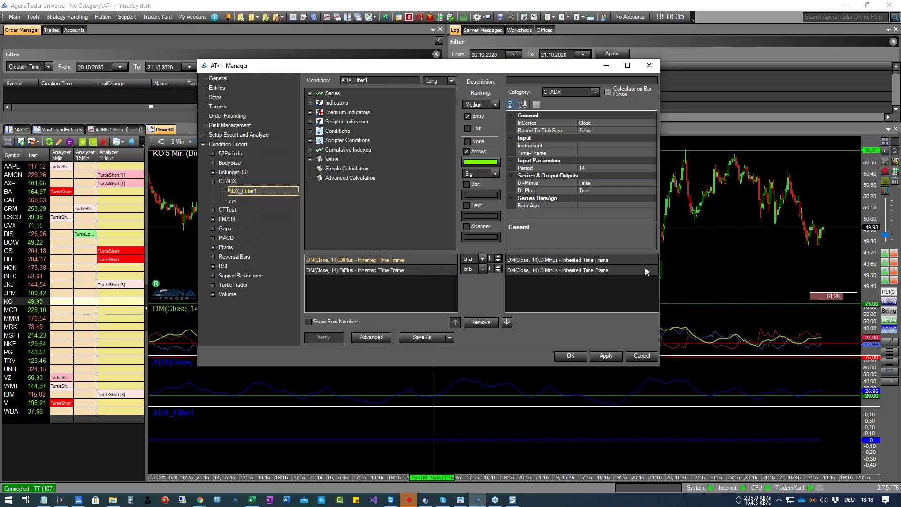
In the advanced view, enclose ADX_Filter1's two DiPlus/DiMinus crossing rows in one pair of parentheses, join them with OR and apply
click(371, 338)
click(318, 261)
click(312, 271)
click(627, 270)
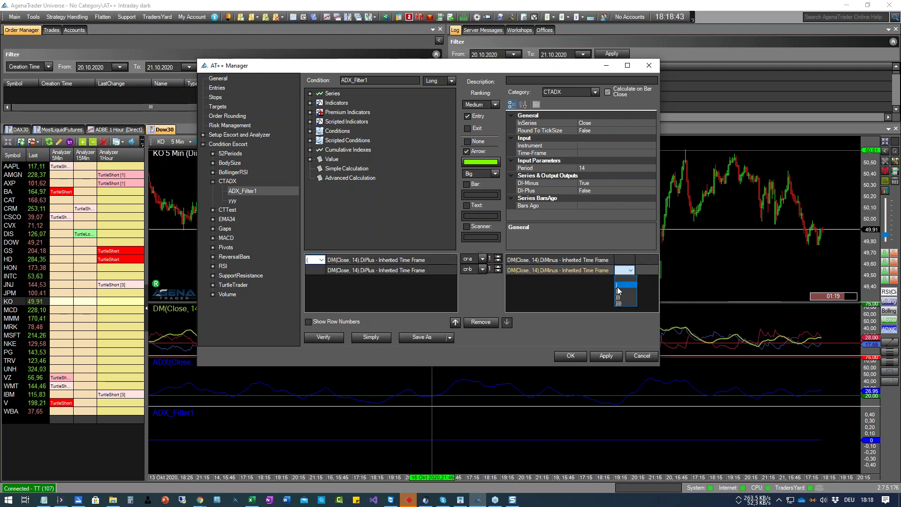
click(620, 285)
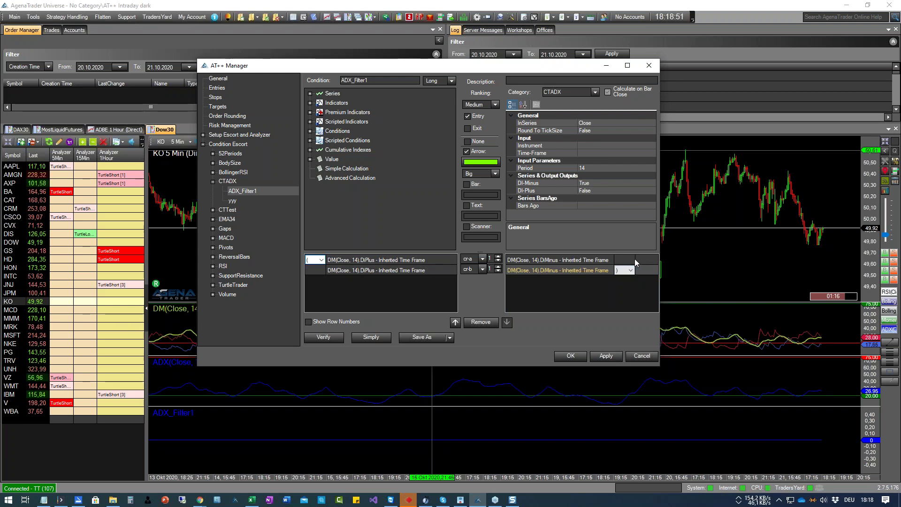
click(654, 260)
click(641, 273)
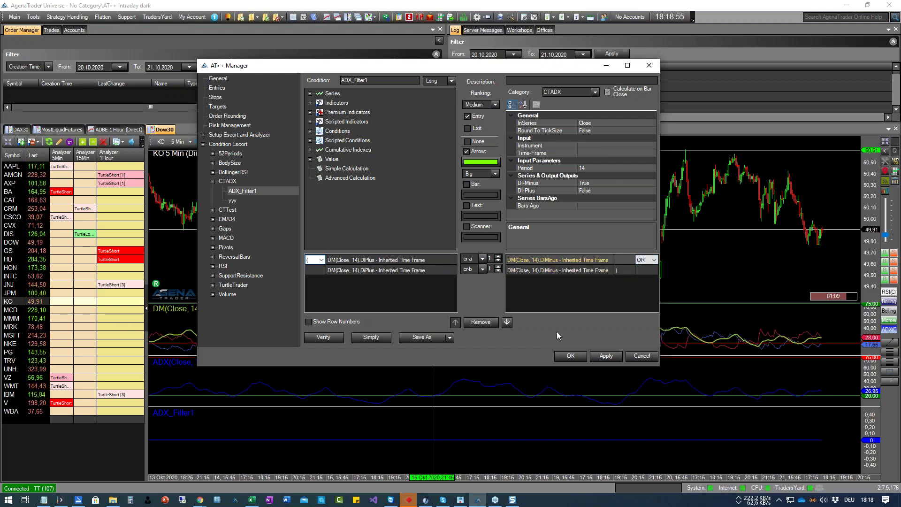
click(607, 356)
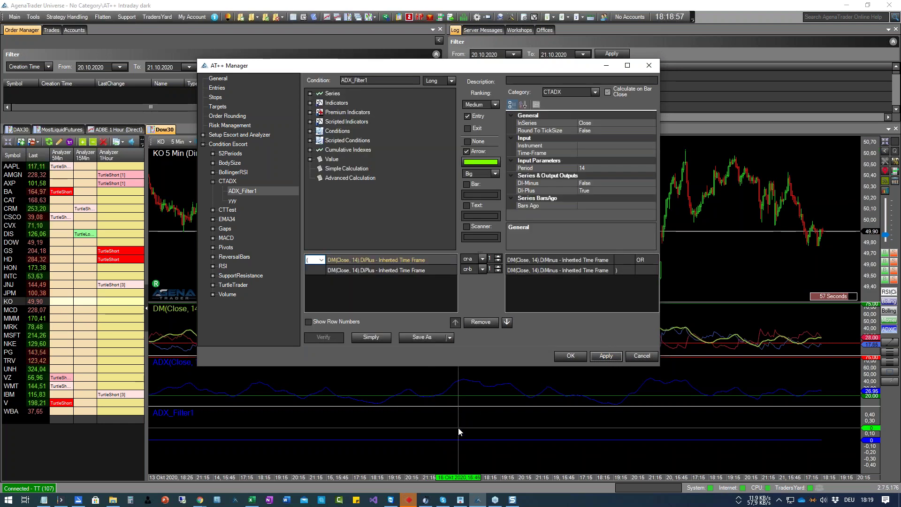
Reload the scripts on the KO chart and examine the signals against an enlarged DM panel with the Magnifier Glass cursor
right_click(458, 429)
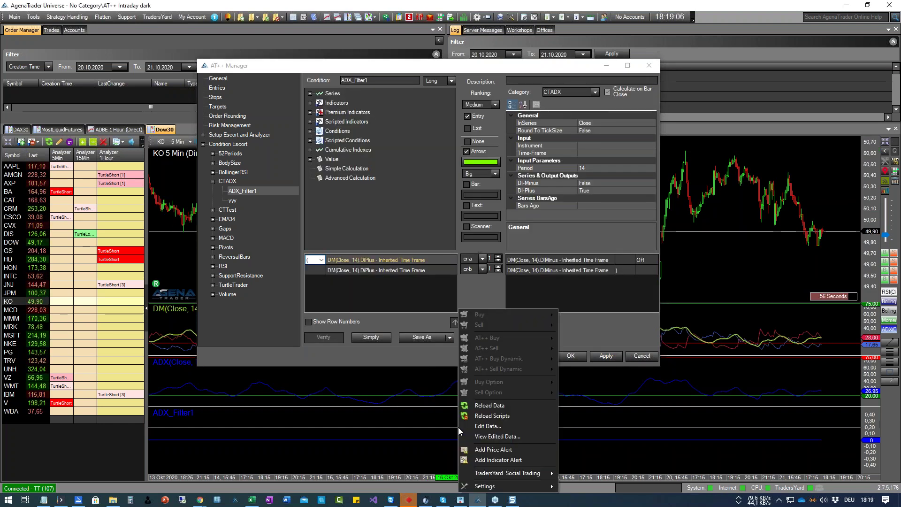
click(505, 415)
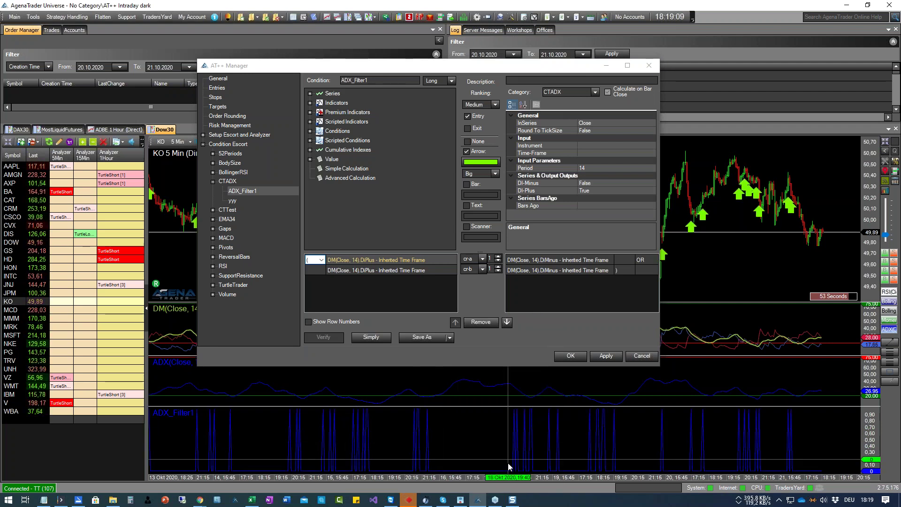
scroll(533, 481, up, 5)
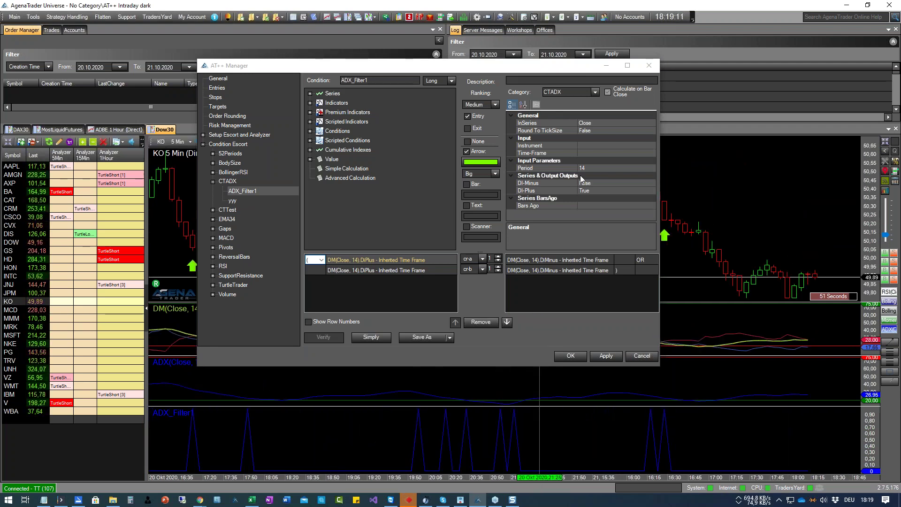
click(606, 65)
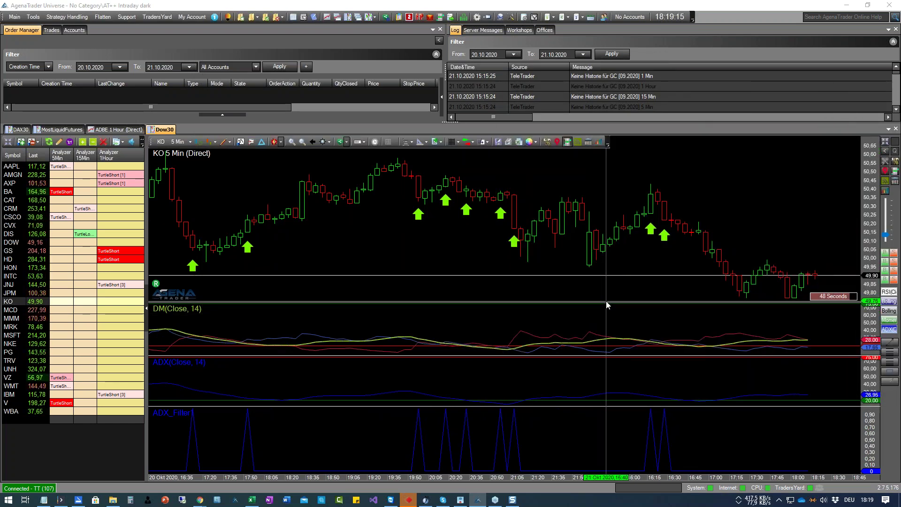
drag(607, 304, 606, 267)
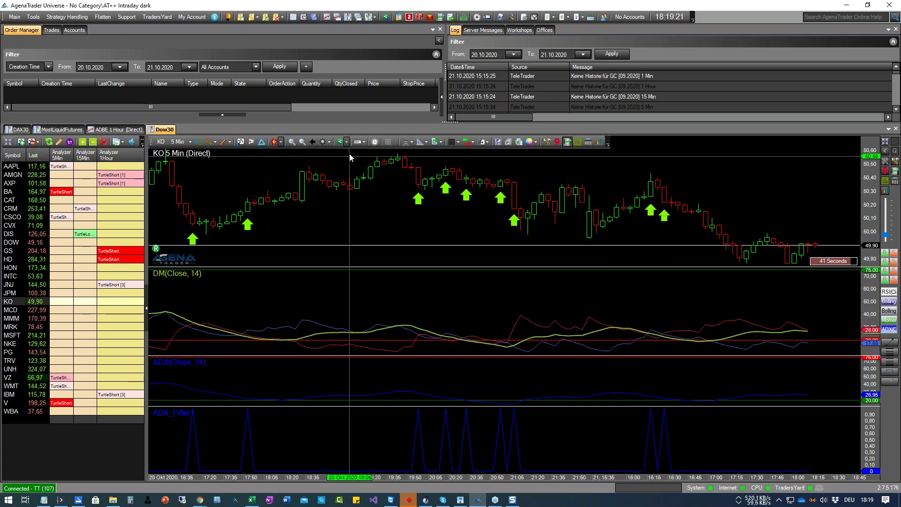
click(331, 143)
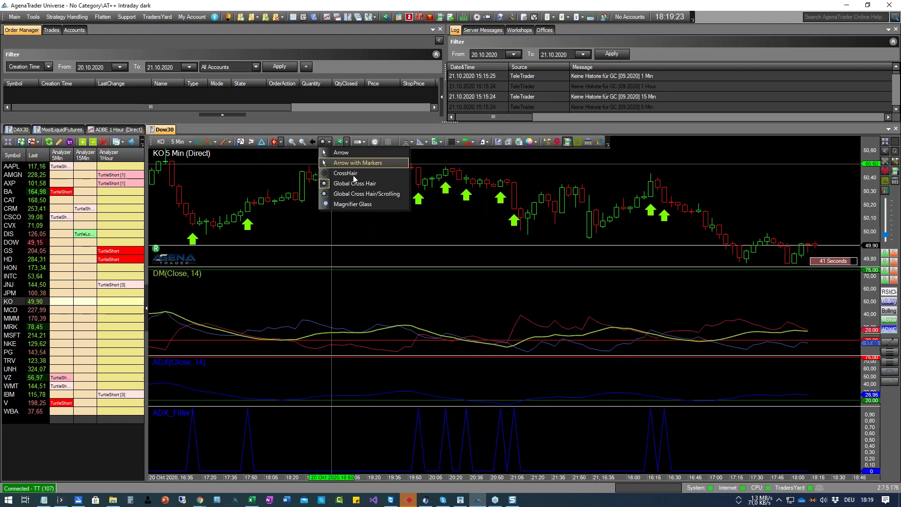
click(362, 227)
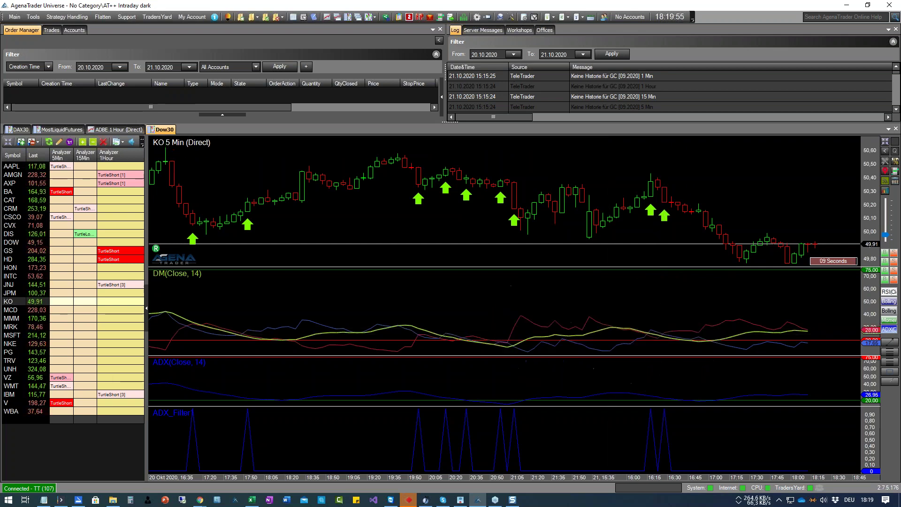
Bring the AT++ Manager back and review the opening parenthesis before ADX_Filter1's first row
right_click(808, 402)
click(840, 90)
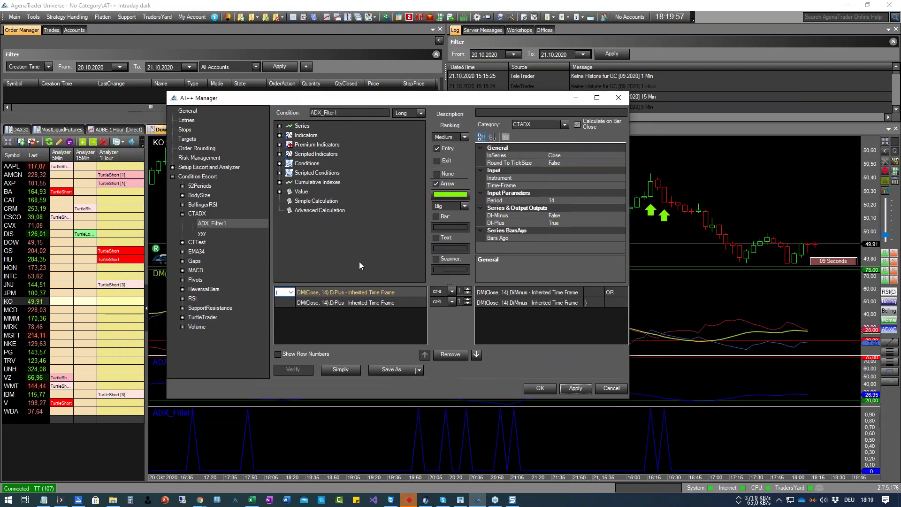
click(289, 293)
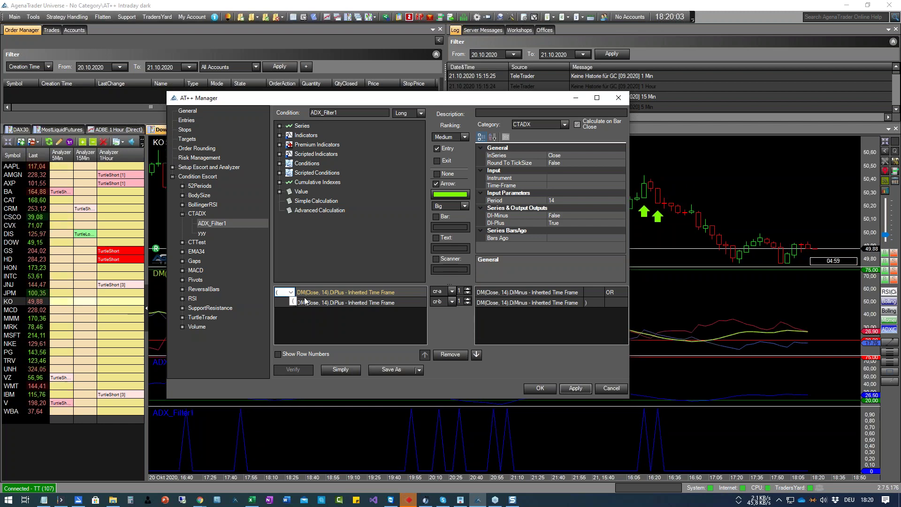
click(282, 294)
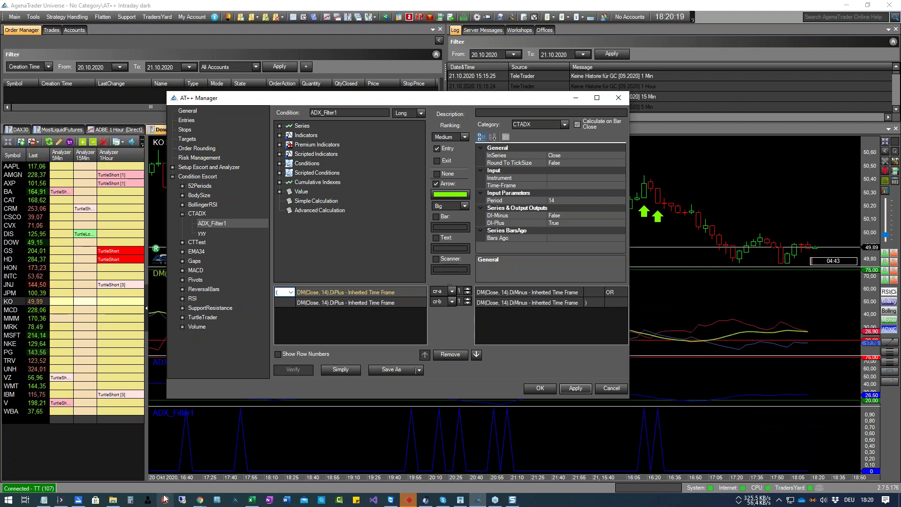
Switch to Chrome, read the Filter I rules in the trading-signal PDF, and clear the browser off the AT++ Manager
click(200, 500)
click(340, 467)
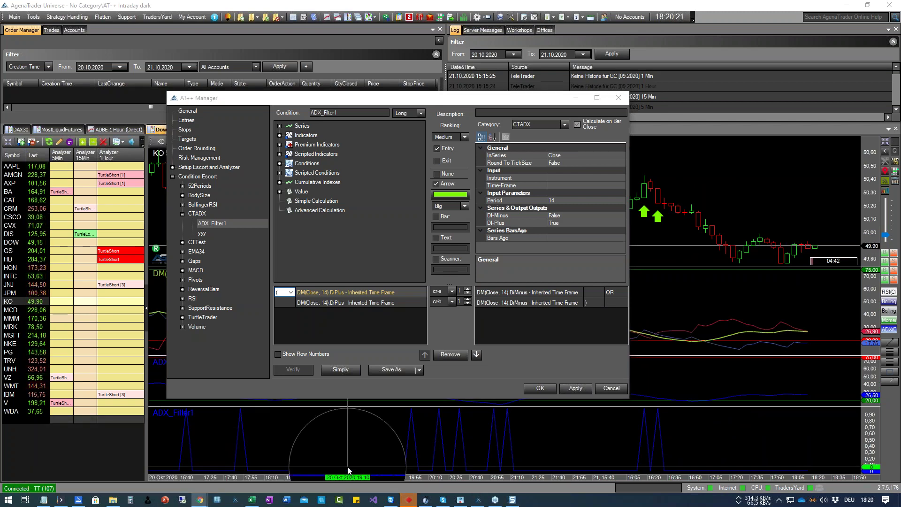
drag(840, 313, 453, 70)
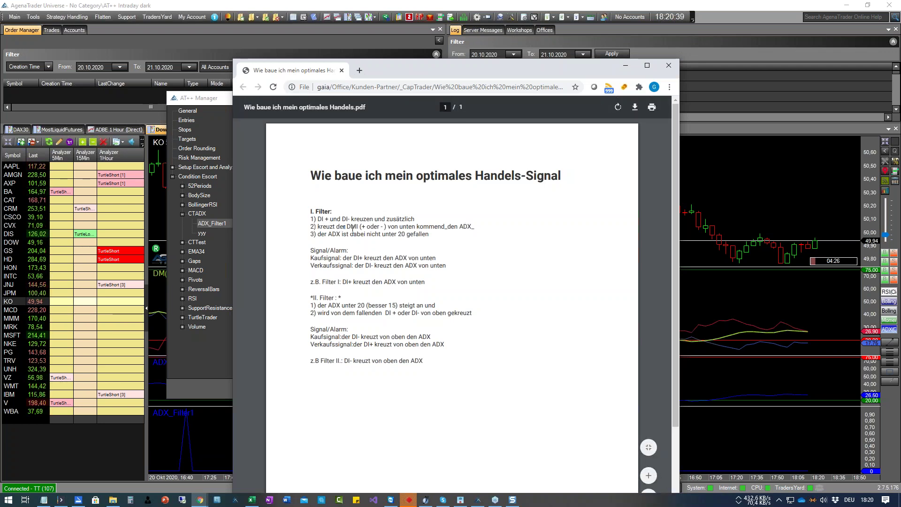
drag(500, 70, 900, 89)
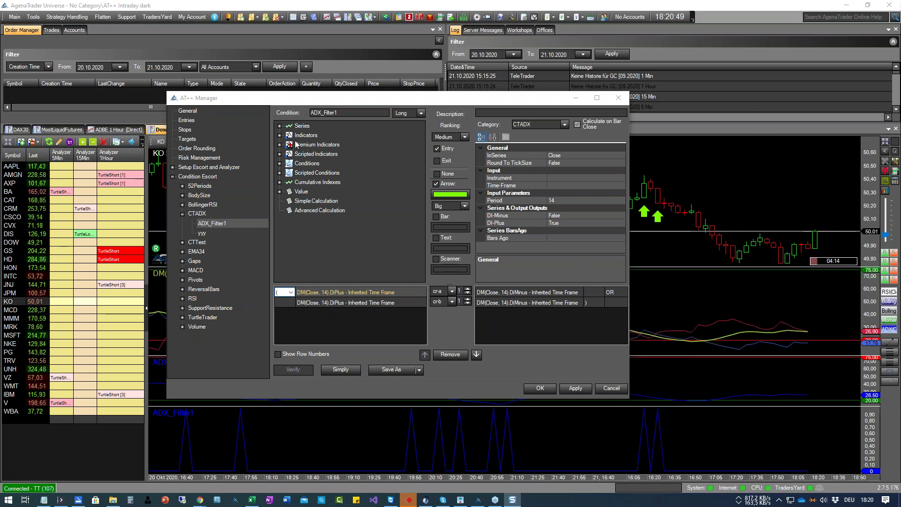
click(280, 135)
drag(310, 163, 329, 314)
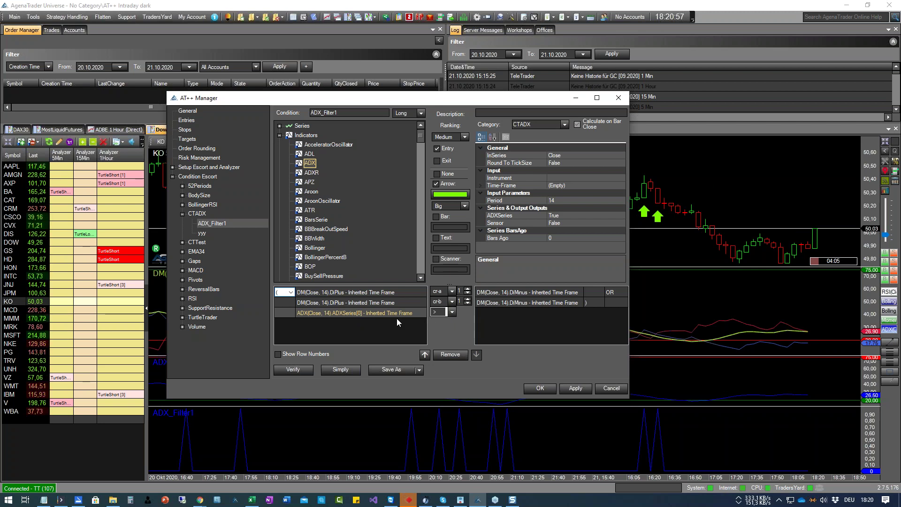
click(348, 313)
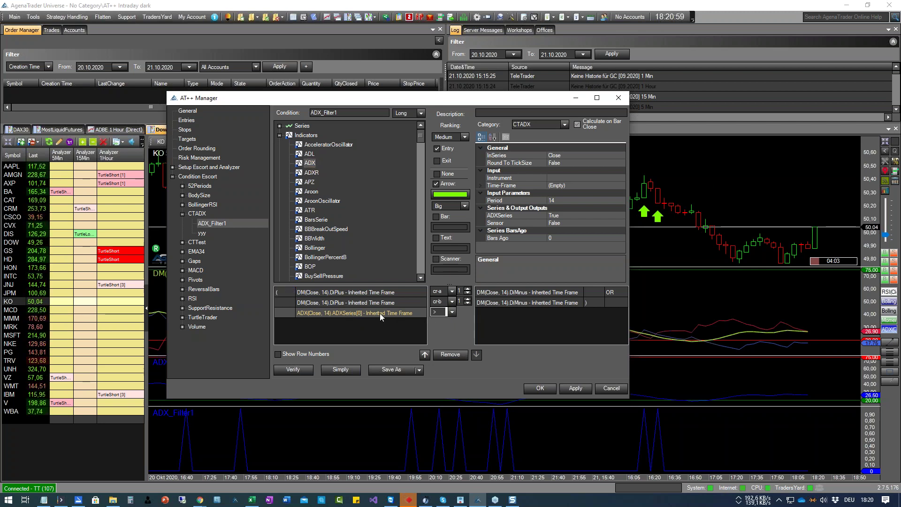
click(441, 353)
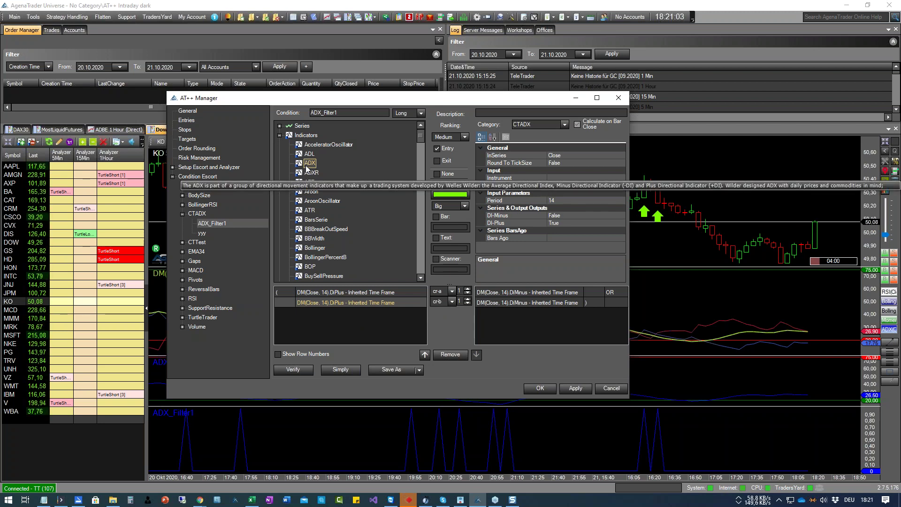
Put AND after the bracketed group and add the DM indicator's DiPlus as a third row with an opening parenthesis
click(616, 303)
click(615, 320)
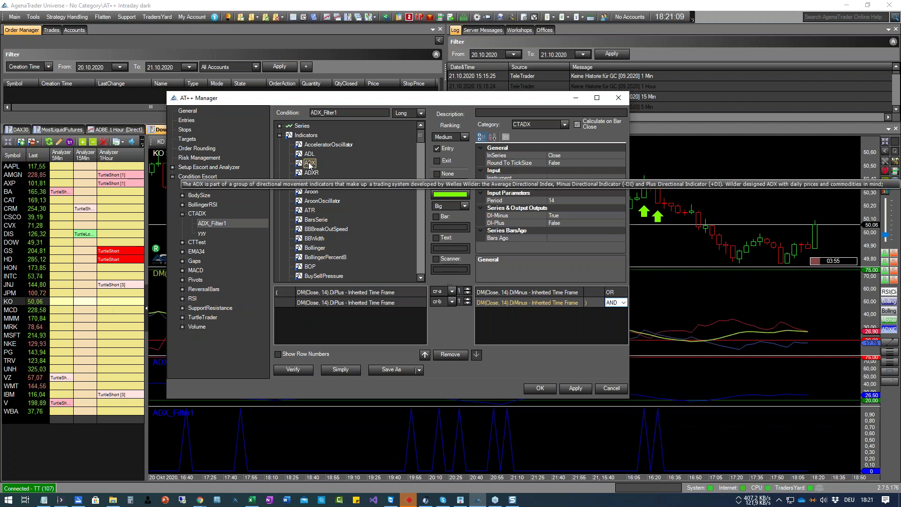
scroll(314, 200, down, 4)
scroll(315, 201, down, 10)
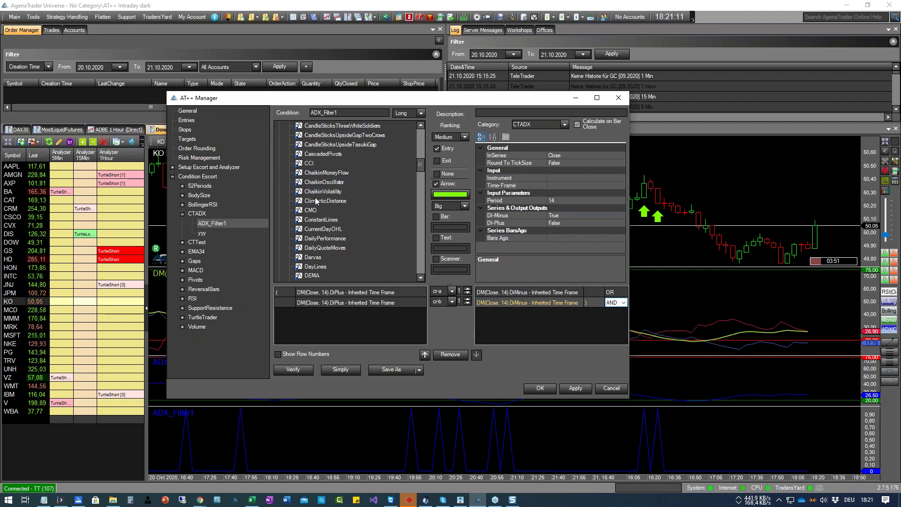
click(315, 201)
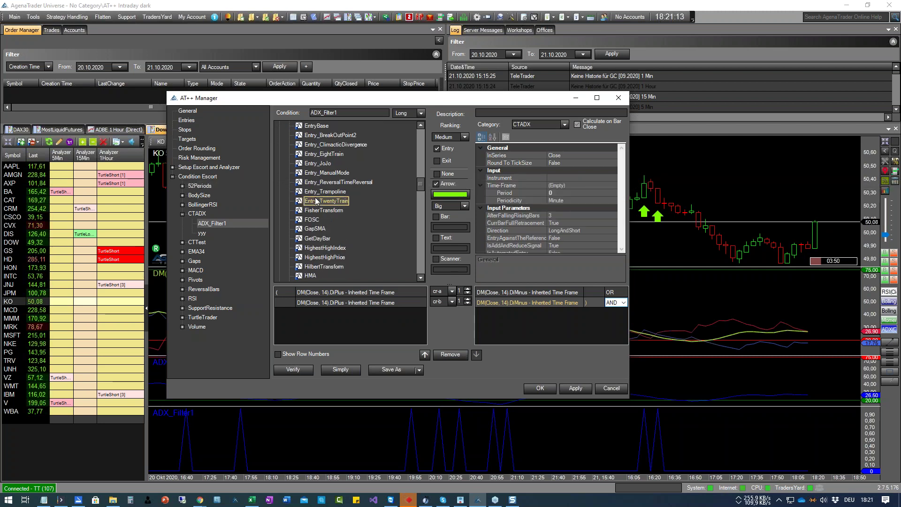
key(Up)
key(Up)
key(Up)
key(Up)
key(Up)
key(Up)
key(Up)
key(Up)
key(Up)
key(Up)
key(Up)
key(Up)
key(Up)
key(Up)
key(Up)
key(Up)
key(Up)
key(Up)
key(Up)
key(Up)
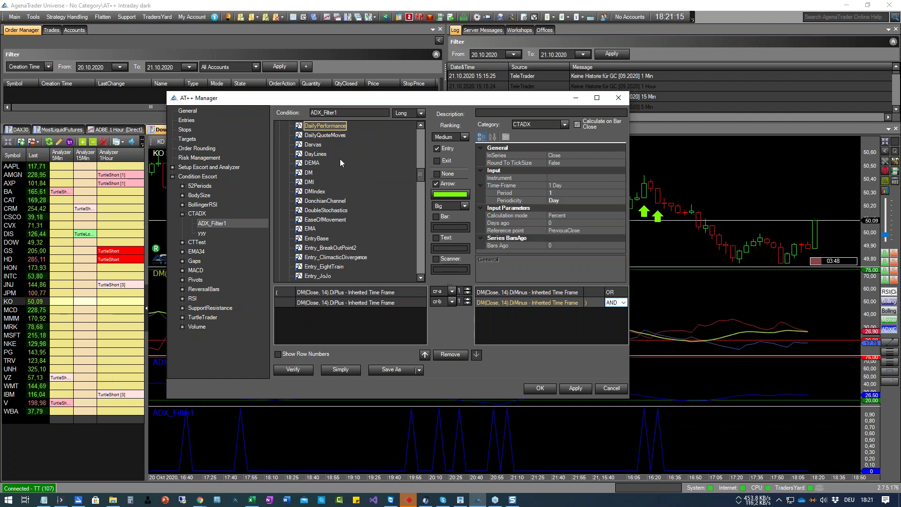
click(310, 173)
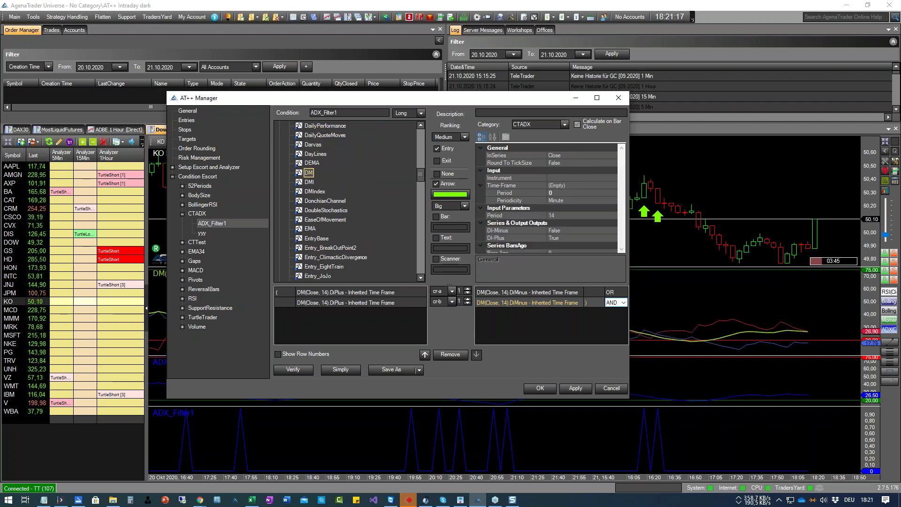
drag(330, 314, 335, 316)
click(282, 314)
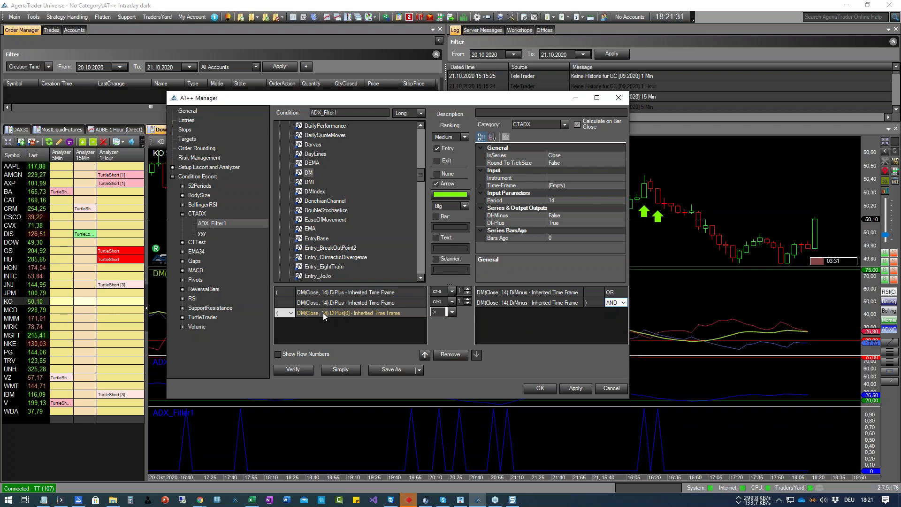
Set ADX_Filter1's third row to cross above (cr-a) the ADX indicator's ADXSeries with period 14
click(452, 313)
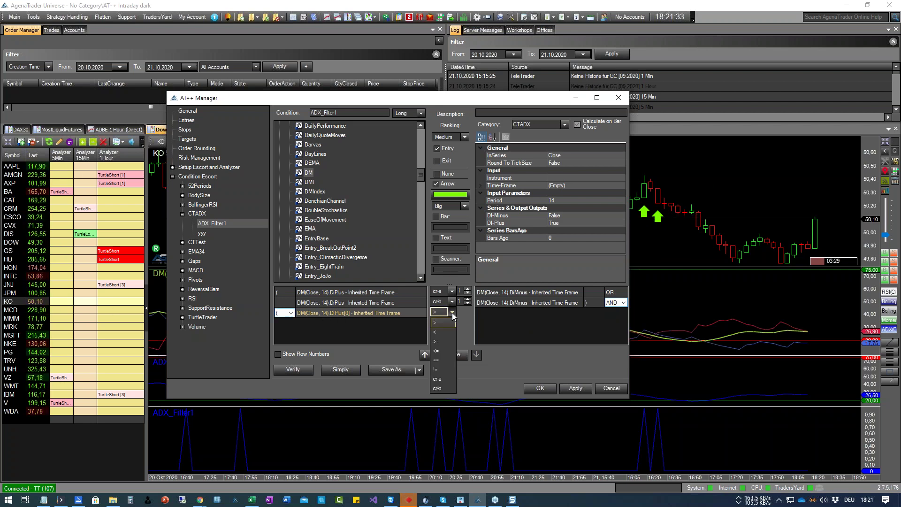
click(443, 379)
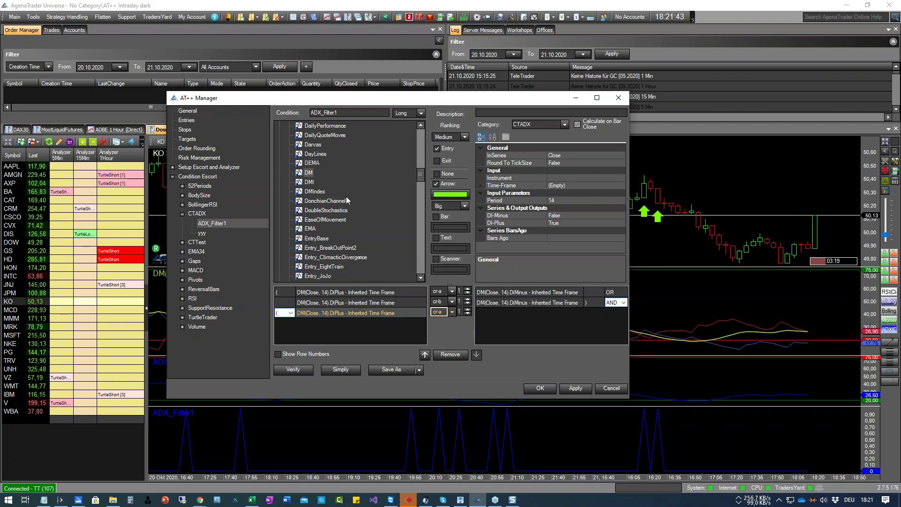
scroll(325, 193, up, 10)
scroll(325, 188, up, 10)
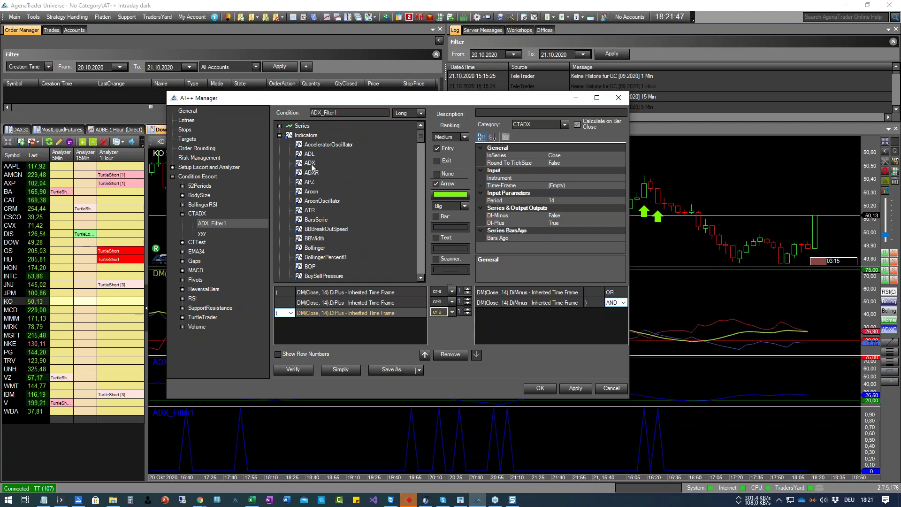
drag(310, 163, 503, 314)
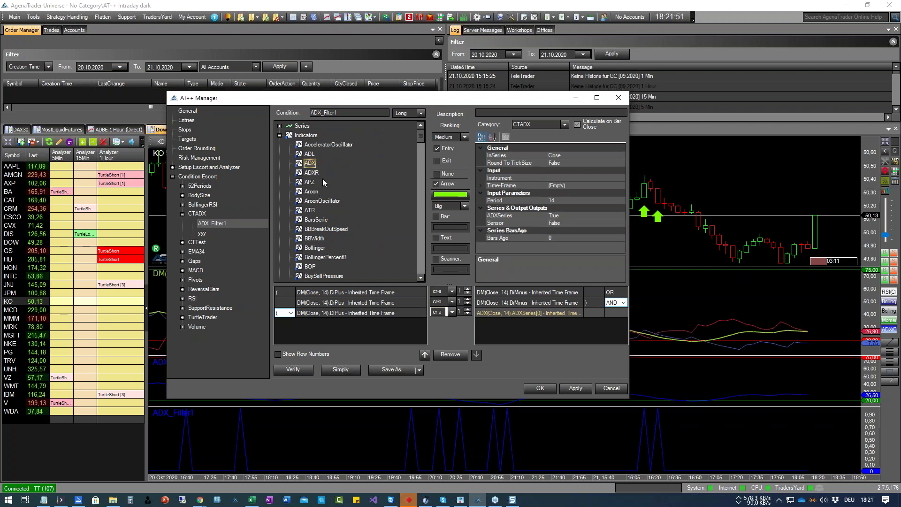
Add a fourth row with the DM indicator as its left operand and the ADX indicator as its right operand
drag(310, 164, 506, 326)
scroll(322, 230, down, 15)
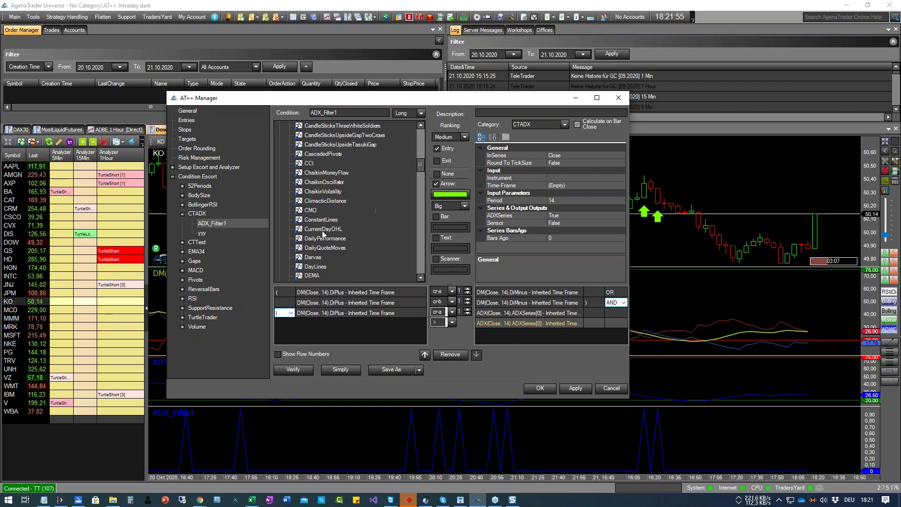
key(g)
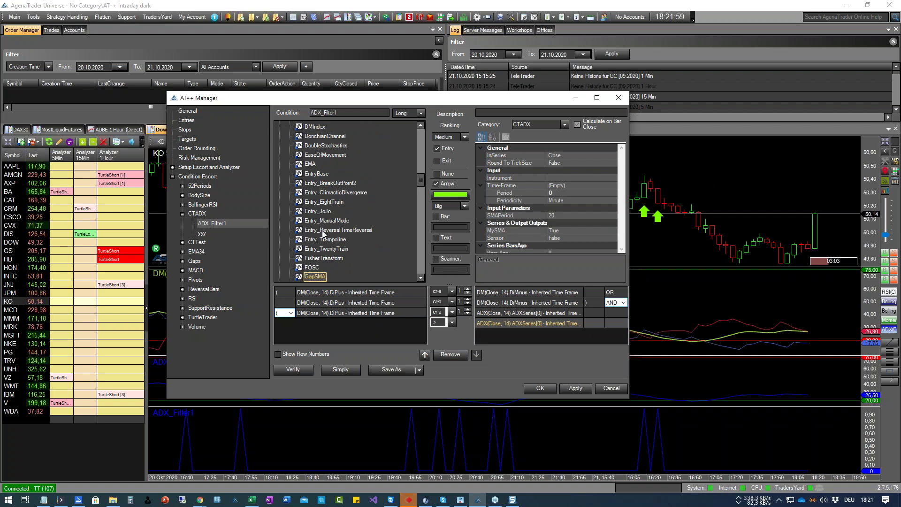
key(d)
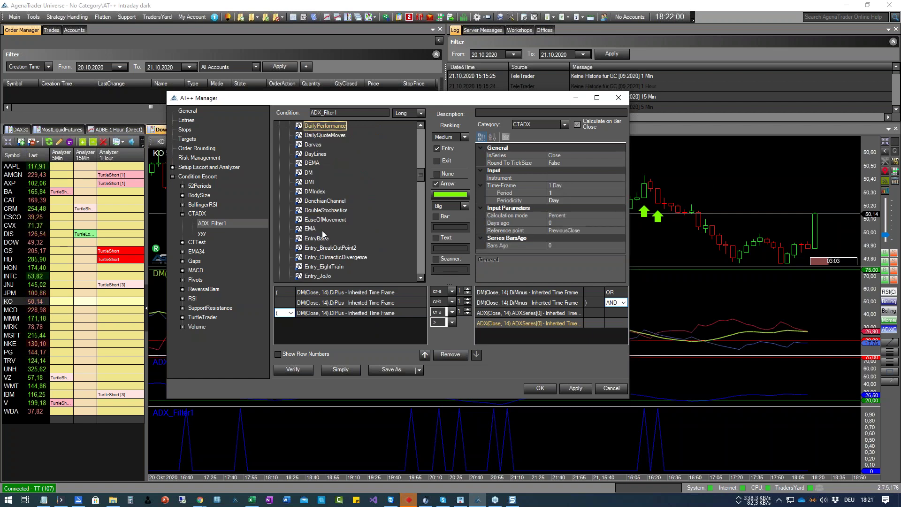
click(309, 173)
drag(347, 327, 351, 331)
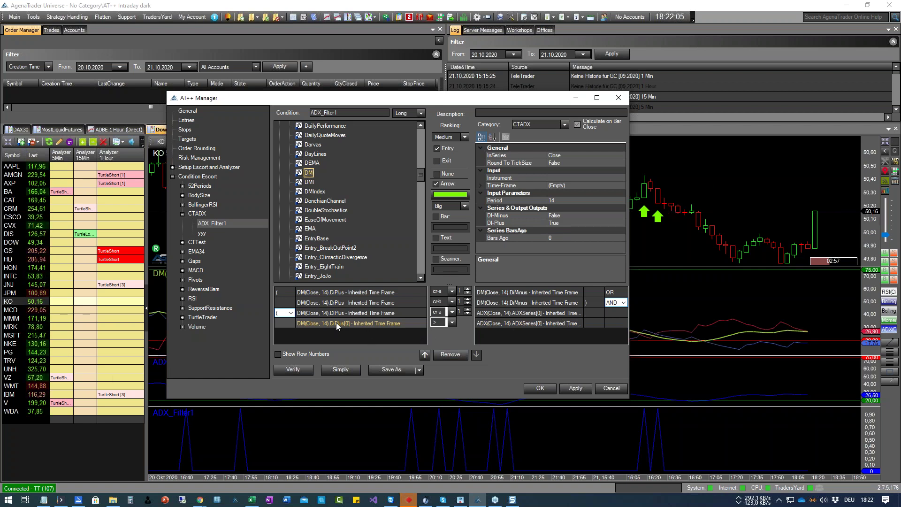
Switch the fourth row's DM output from DI-Plus to DI-Minus and set its comparison to crosses above (cr-a)
click(528, 292)
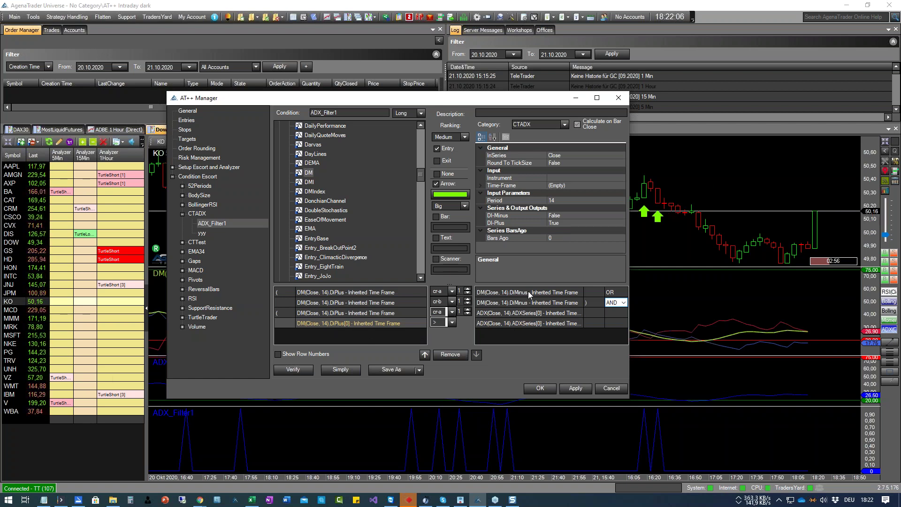
click(575, 216)
click(622, 216)
click(561, 224)
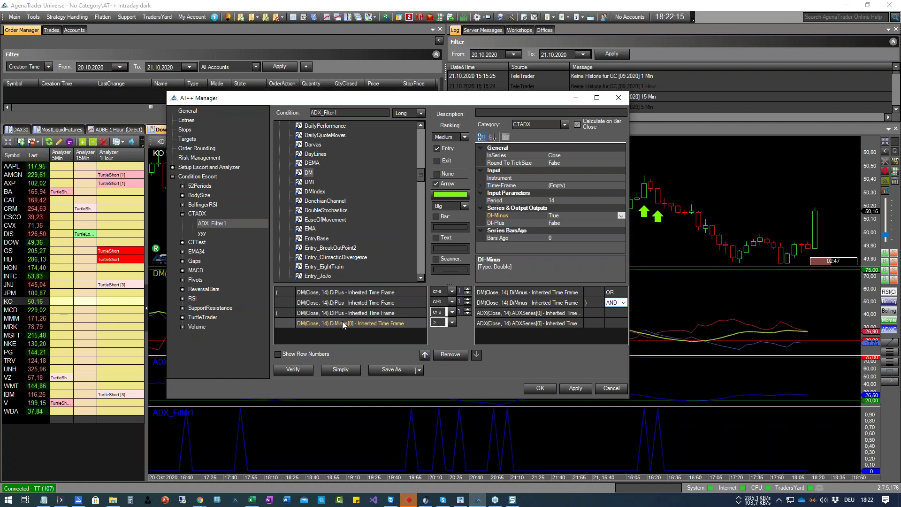
click(453, 323)
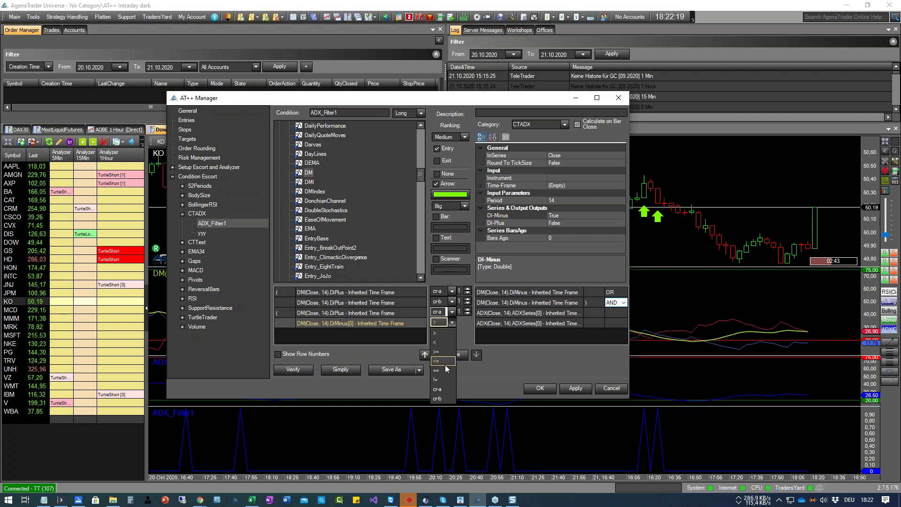
click(443, 389)
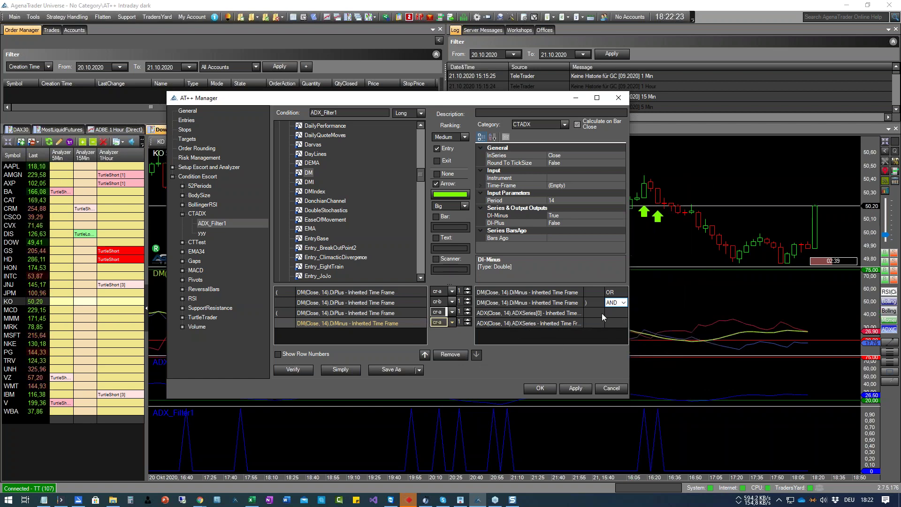
Close the second group with a parenthesis after the fourth row and join the third and fourth rows with OR
click(593, 324)
click(594, 324)
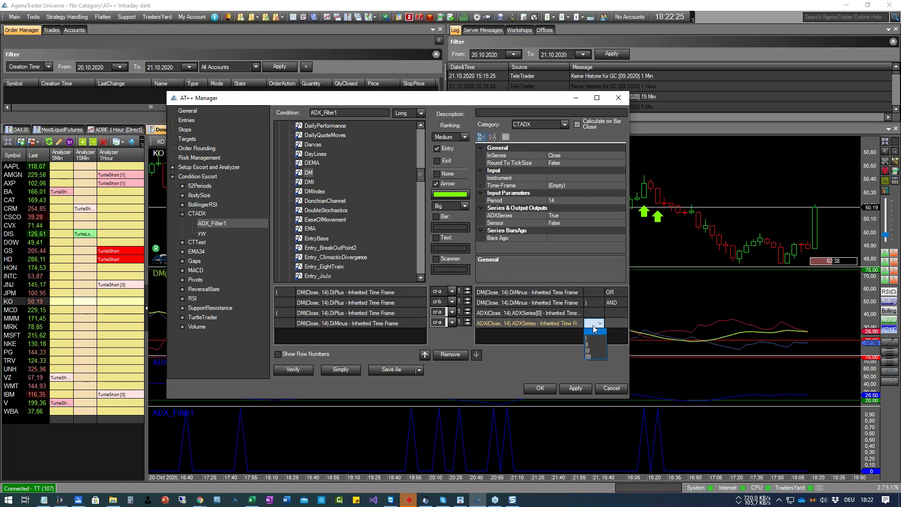
click(589, 338)
click(615, 311)
click(615, 313)
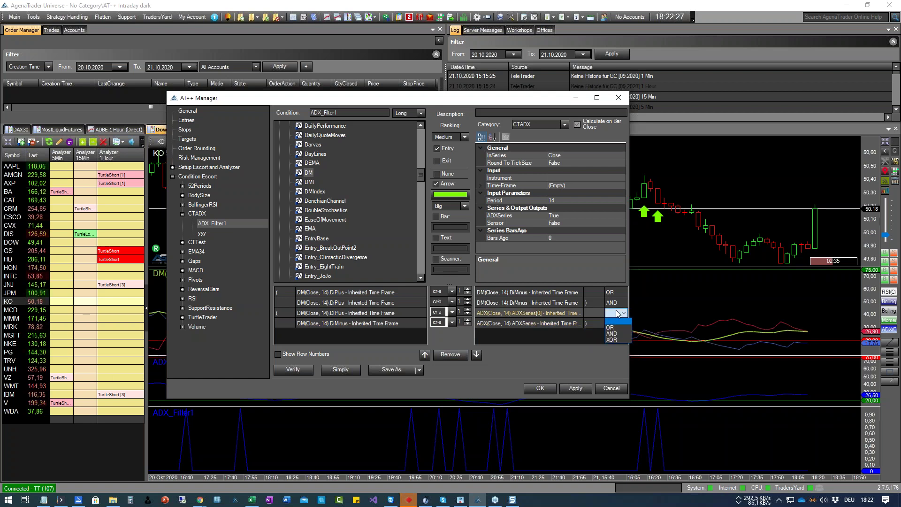
click(612, 327)
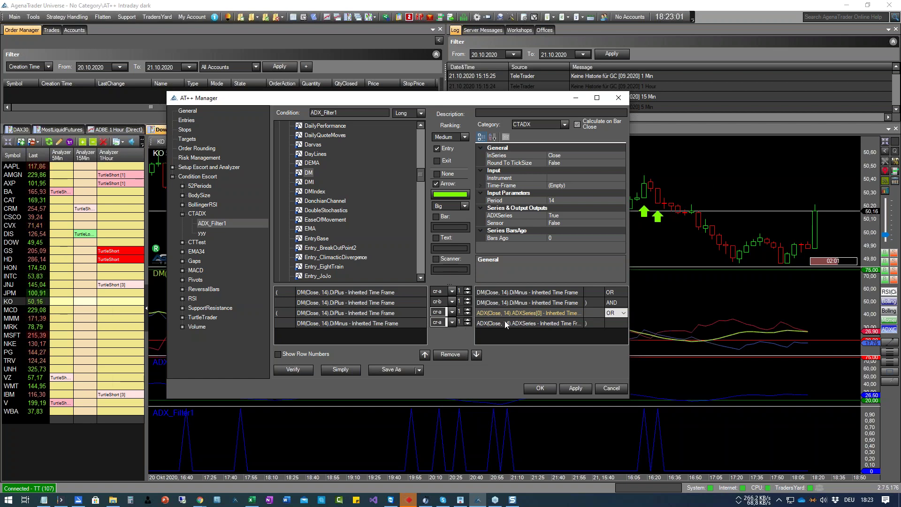
key(Return)
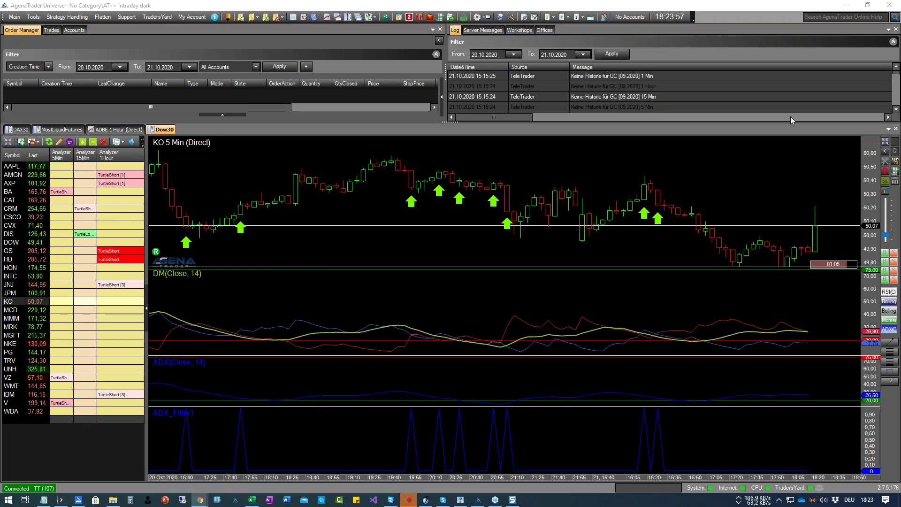
Switch to Chrome, highlight Filter I's third rule in the trading-signal PDF, and move the browser out of the way
key(alt+Tab)
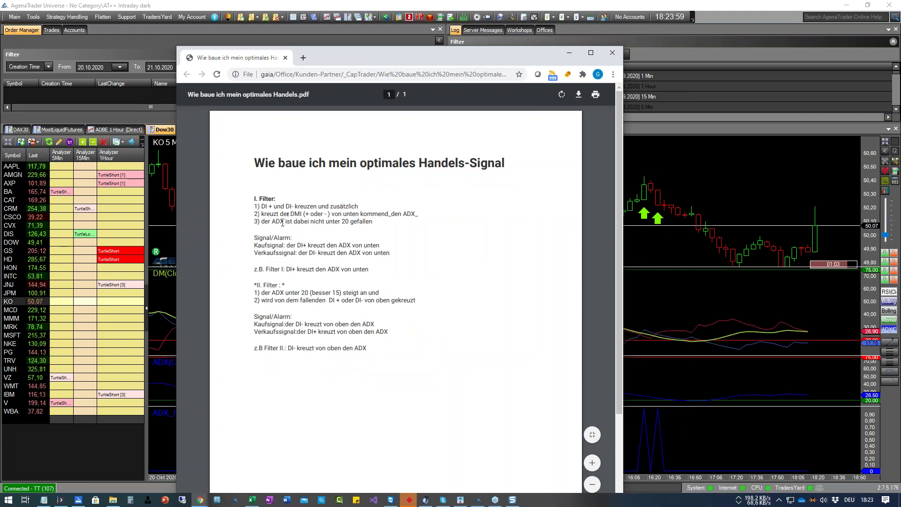
drag(258, 221, 373, 222)
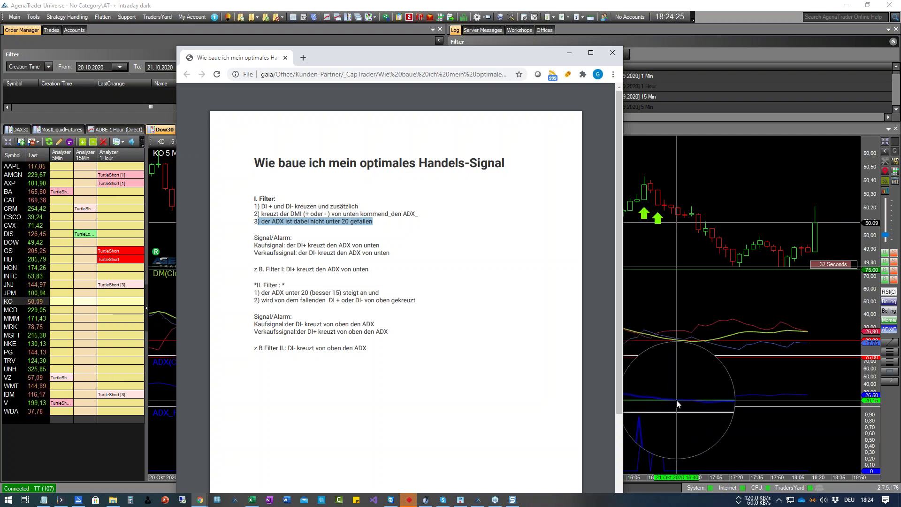
drag(456, 55, 900, 60)
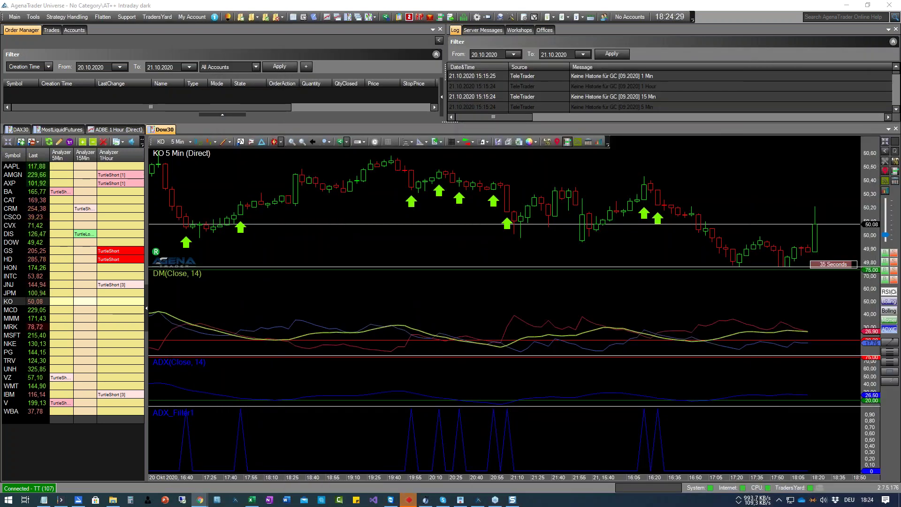
Return to the AT++ Manager and add a fifth row comparing the ADX indicator as greater than a Number value
click(478, 500)
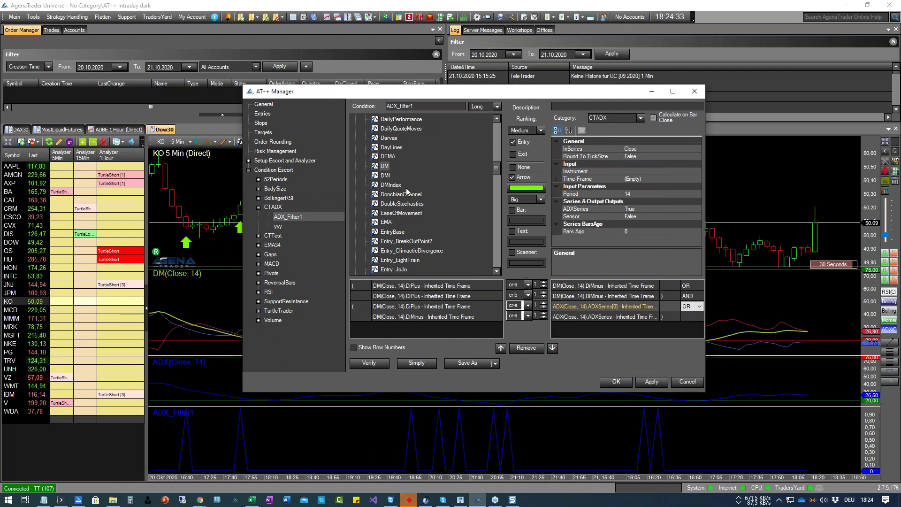
scroll(494, 168, up, 10)
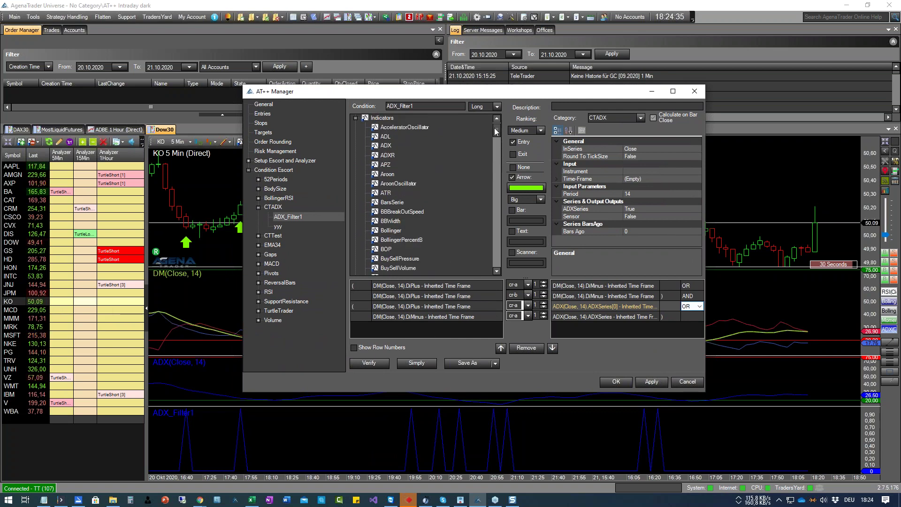
drag(389, 157, 423, 327)
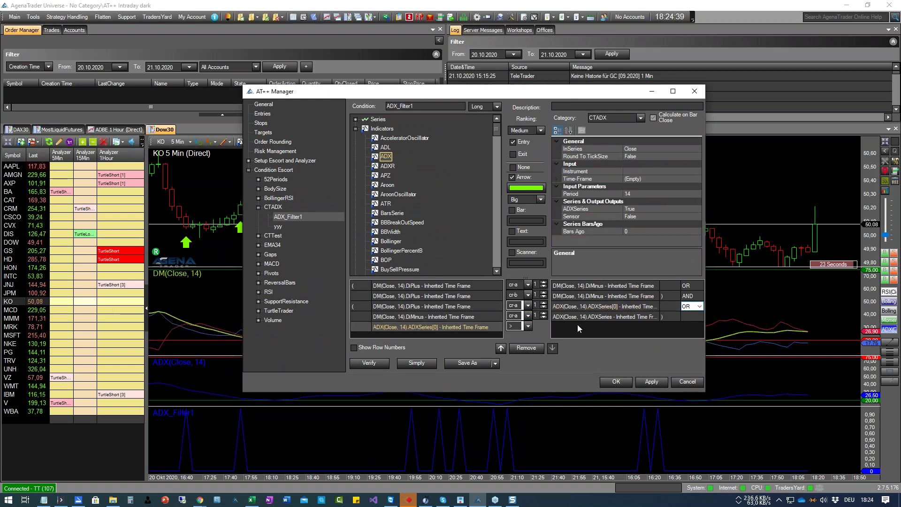
click(355, 129)
click(355, 184)
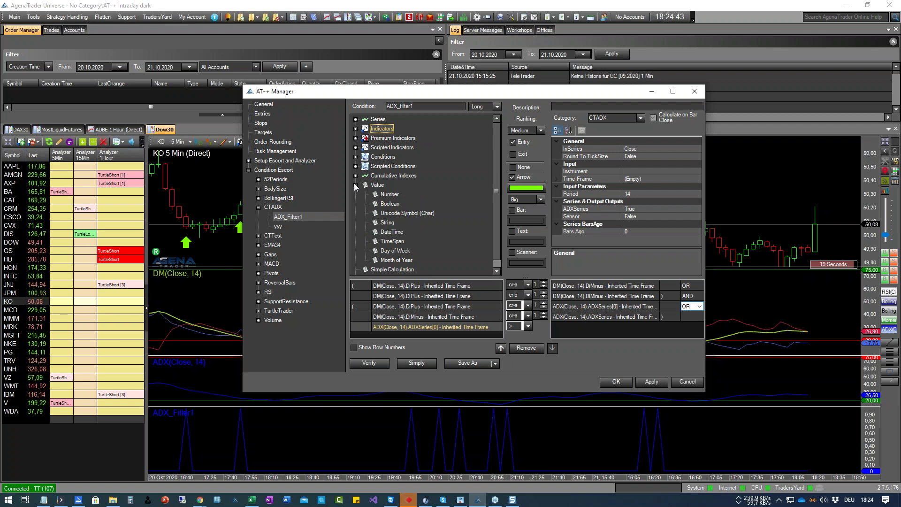
click(387, 195)
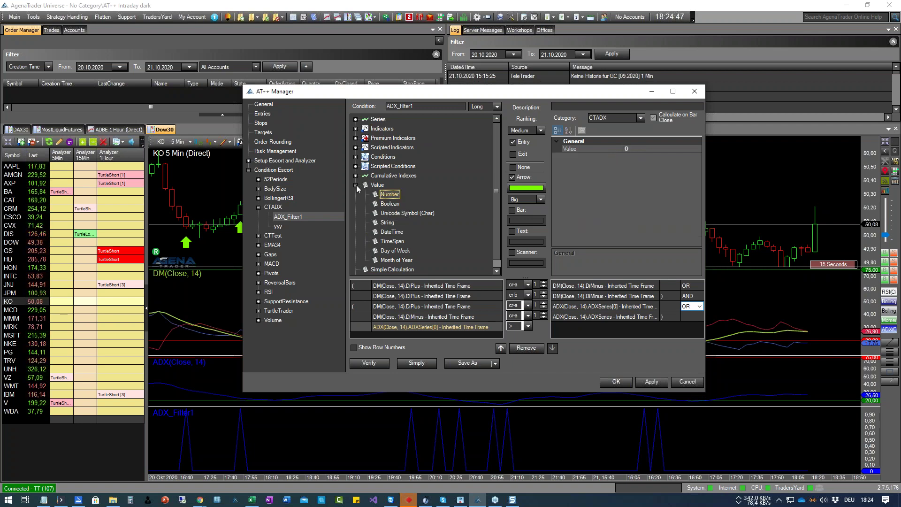
drag(391, 197, 573, 331)
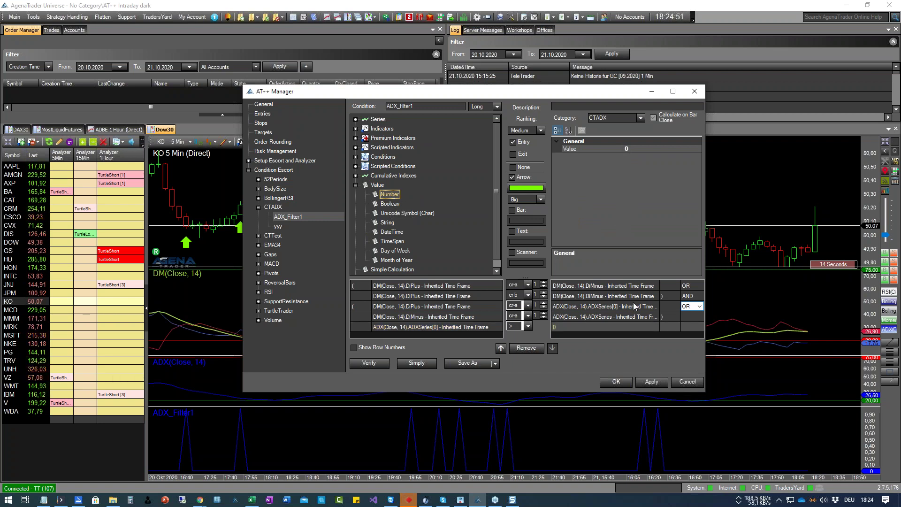
Set the fifth row's comparison number to 20 and apply the ADX_Filter1 condition
click(633, 148)
key(ctrl+a)
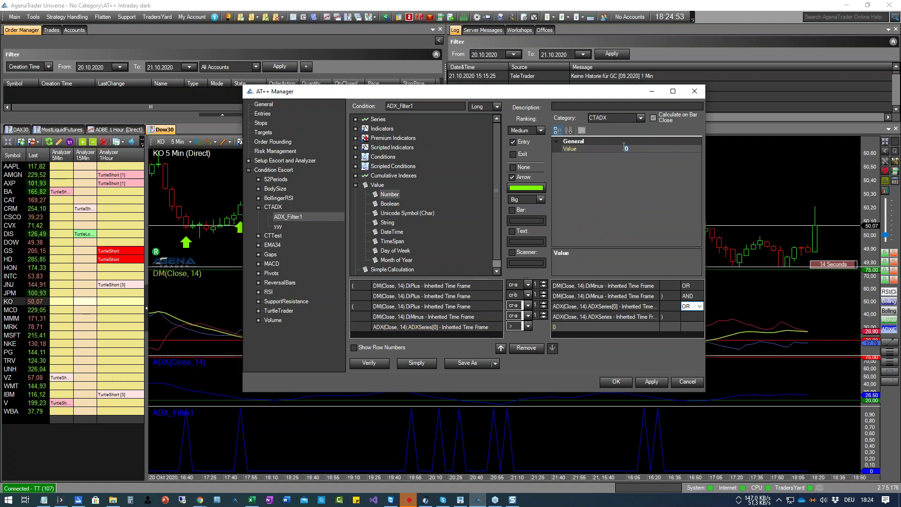
text(20)
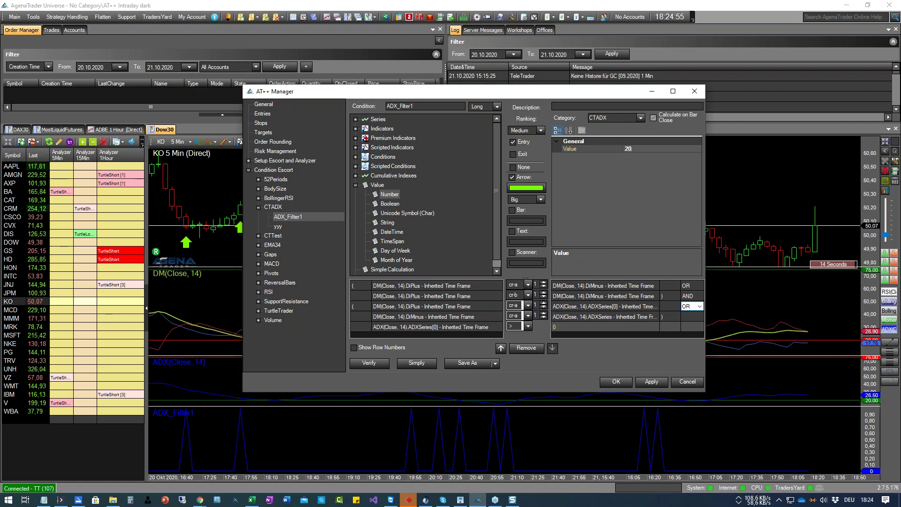
key(Return)
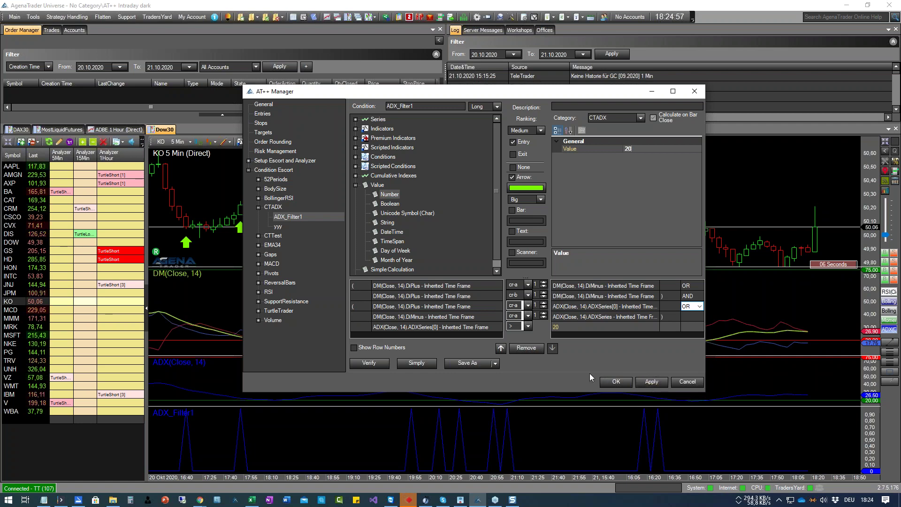
click(647, 381)
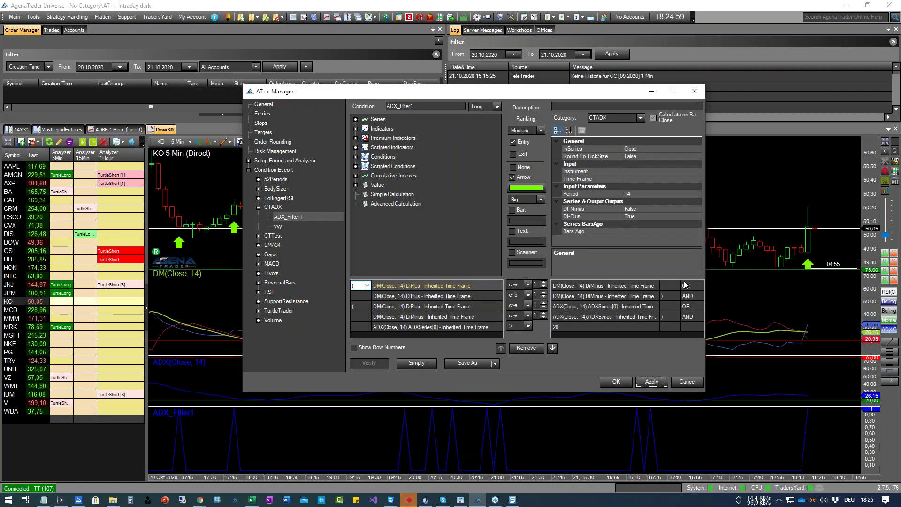
Review the AND and OR operators linking ADX_Filter1's rows, keeping OR on the first row
click(690, 318)
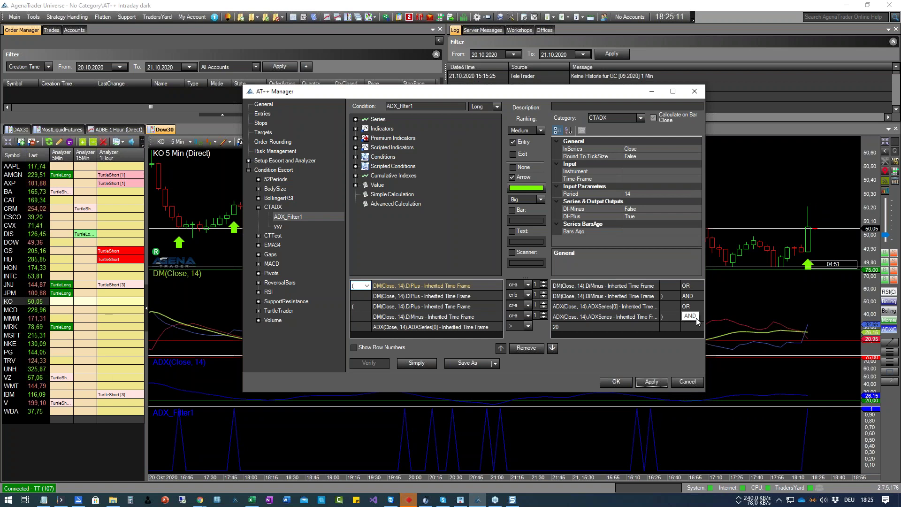
click(741, 282)
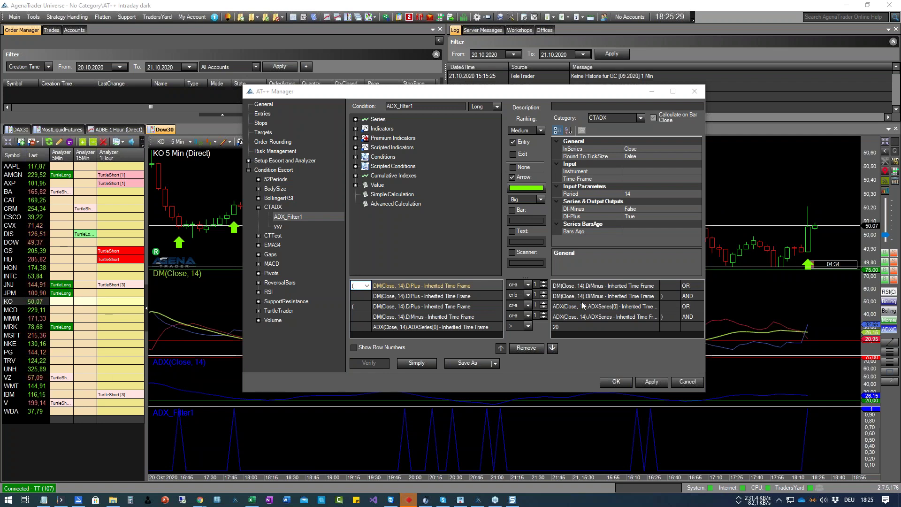
click(696, 285)
click(699, 286)
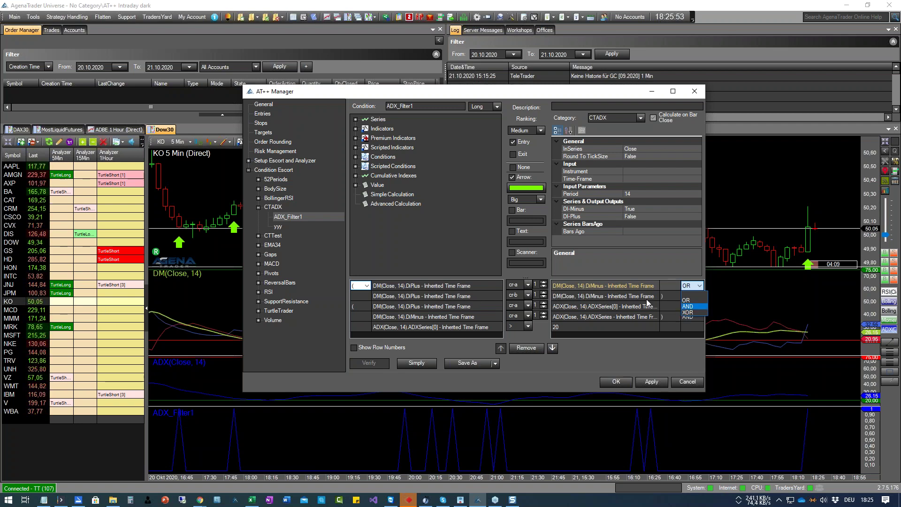
click(693, 290)
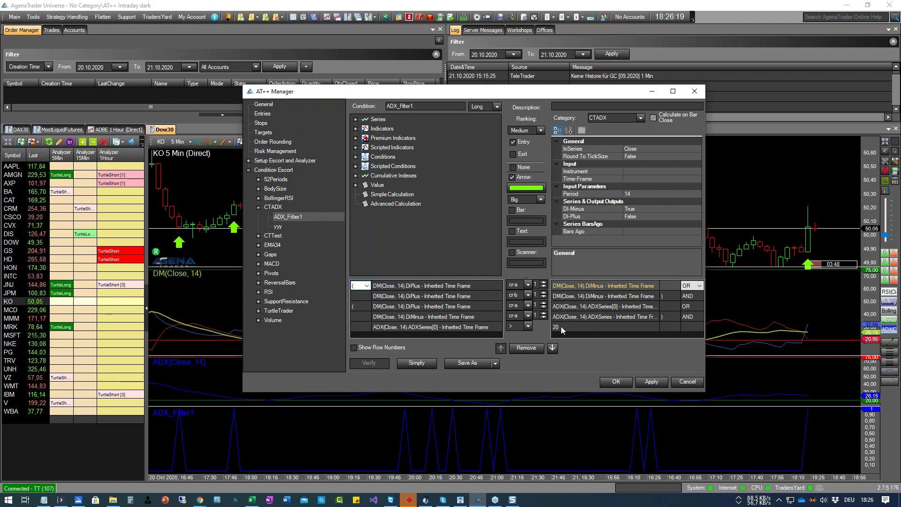
Move the AT++ Manager off the KO 5-minute chart and examine ADX_Filter1's arrows over a longer history
drag(565, 96, 0, 110)
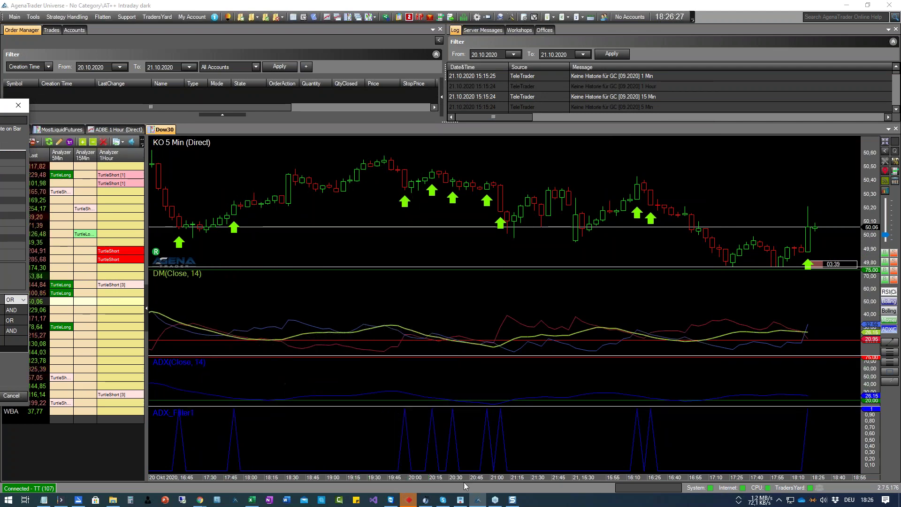
scroll(516, 479, down, 5)
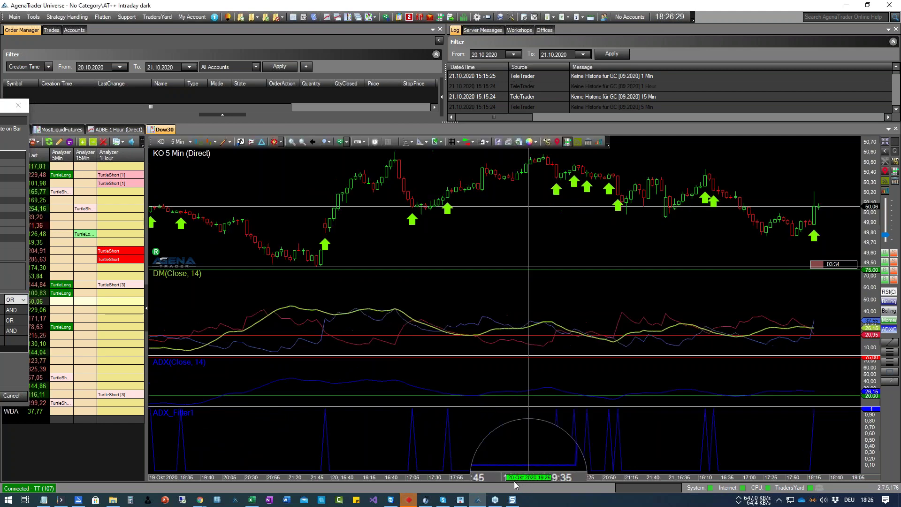
scroll(511, 482, up, 2)
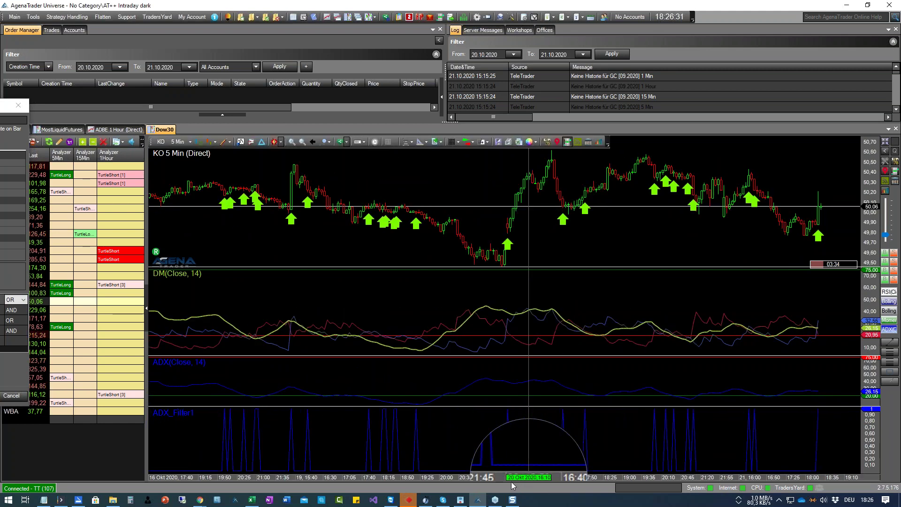
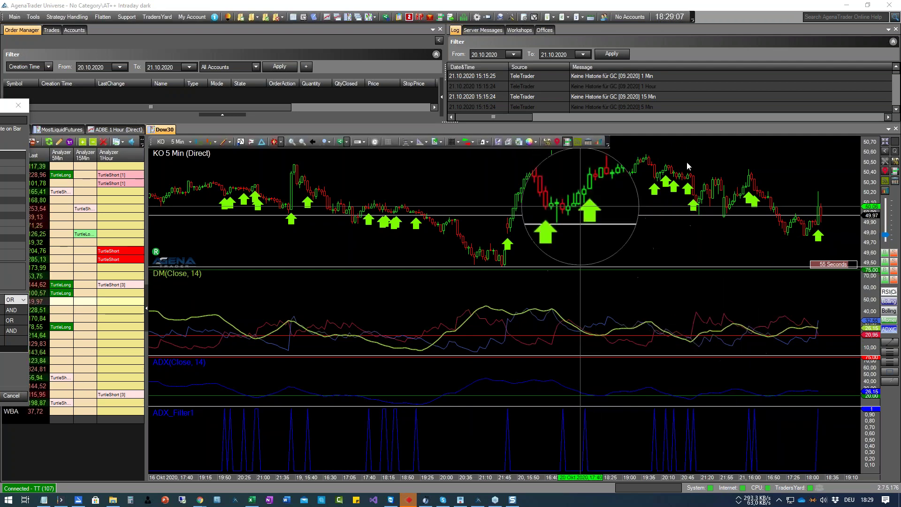
Apply the ADX_Filter1 condition in the AT++ Manager and refresh the KO chart with its updated signals
drag(114, 109, 571, 68)
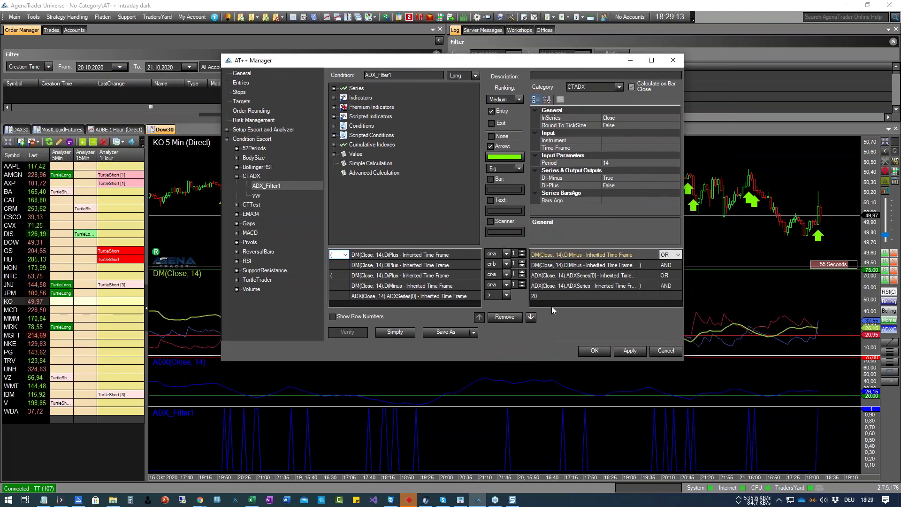
click(629, 351)
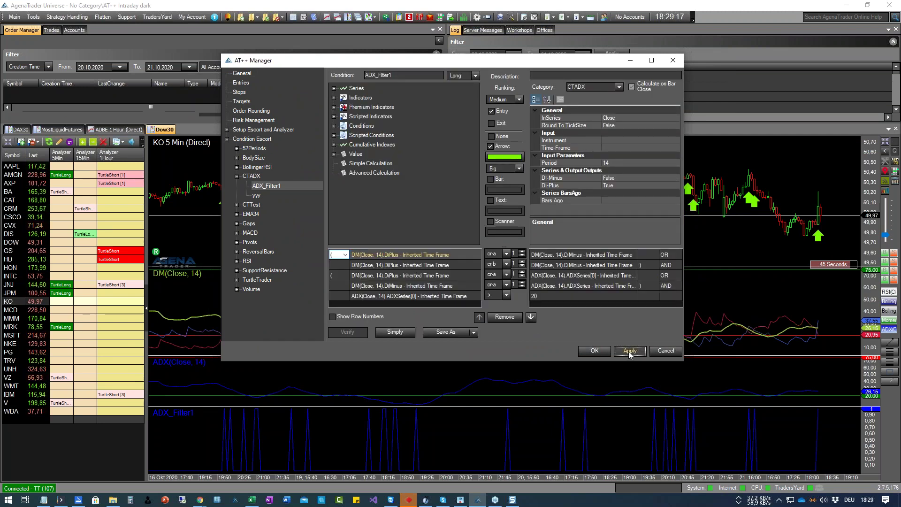
drag(328, 60, 837, 56)
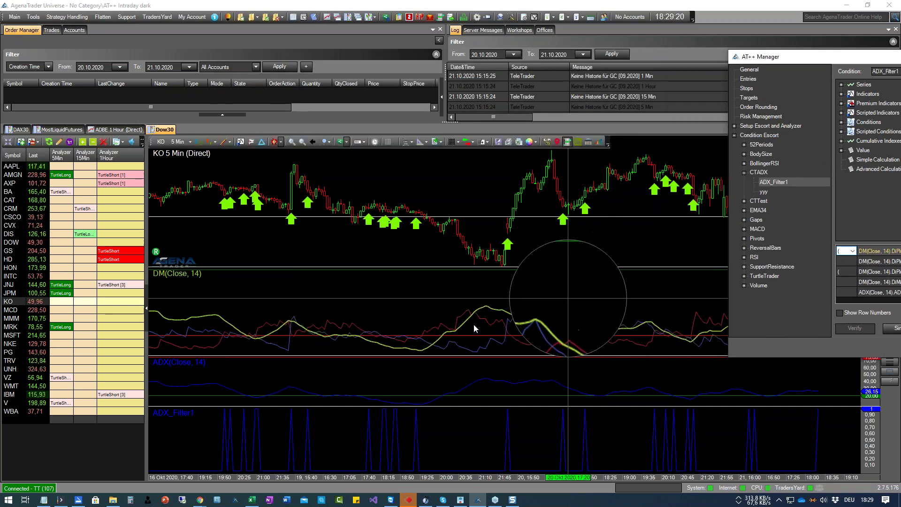
right_click(383, 304)
click(435, 409)
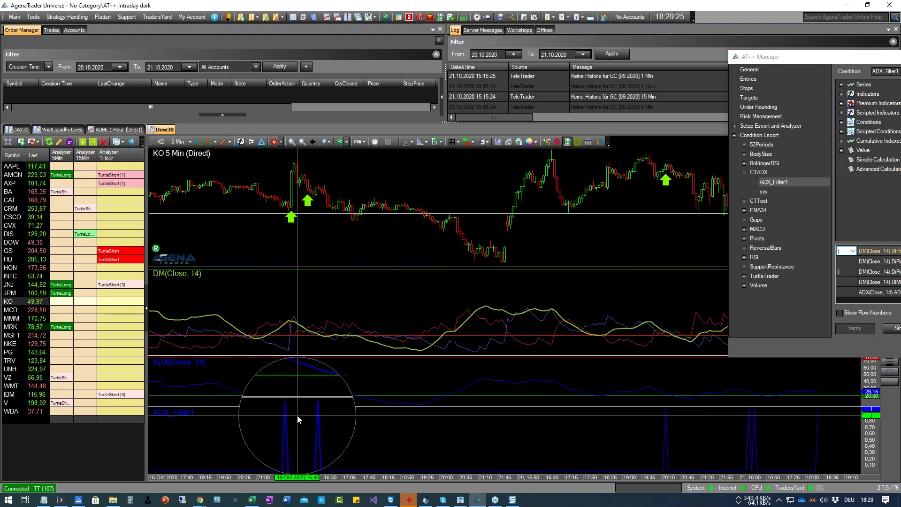
Inspect the KO signals with the Global Cross Hair and Magnifier Glass cursors, and leave the chart cursor set to CrossHair
click(328, 141)
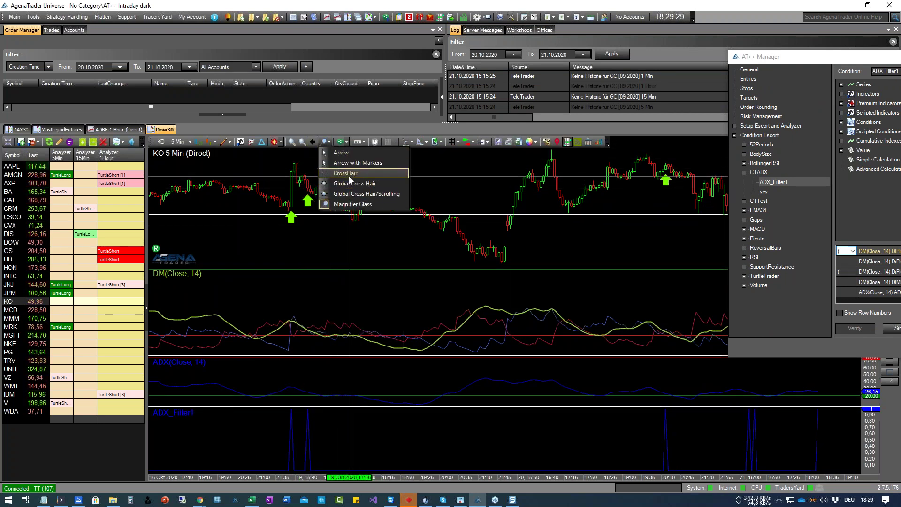
click(360, 184)
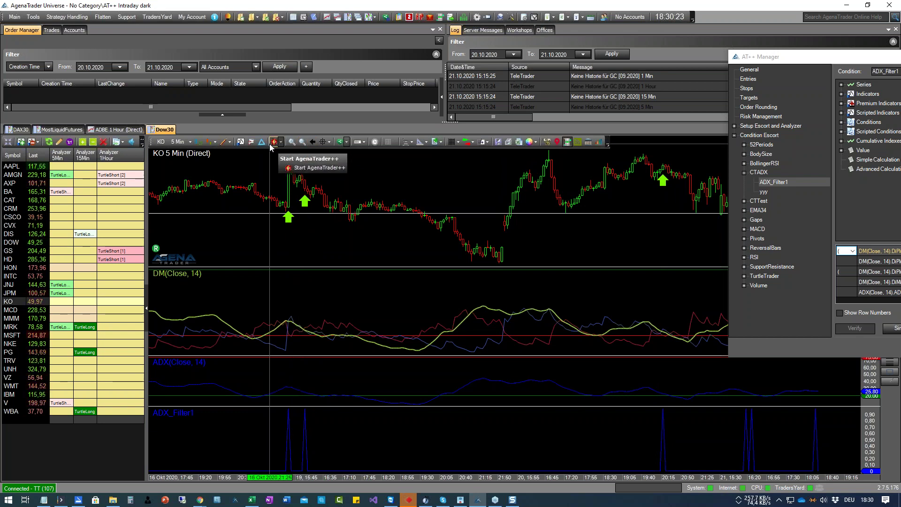
click(328, 142)
click(351, 202)
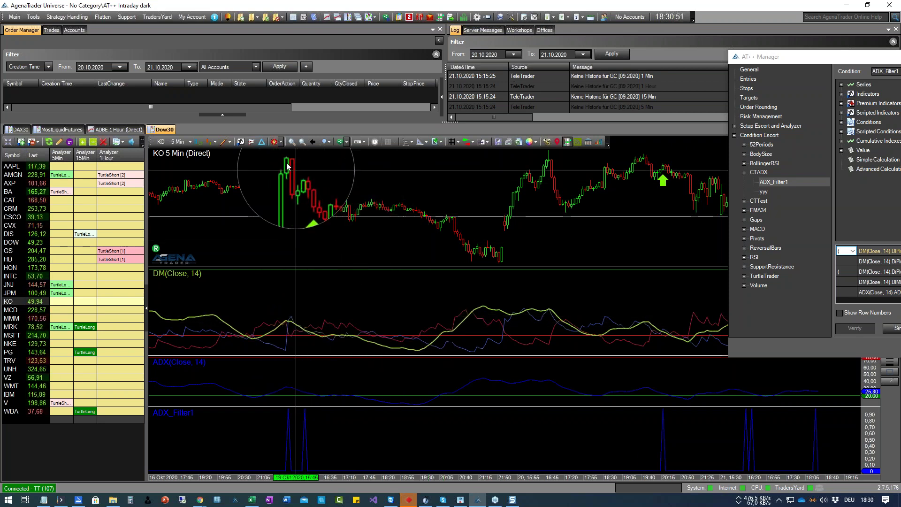
click(327, 142)
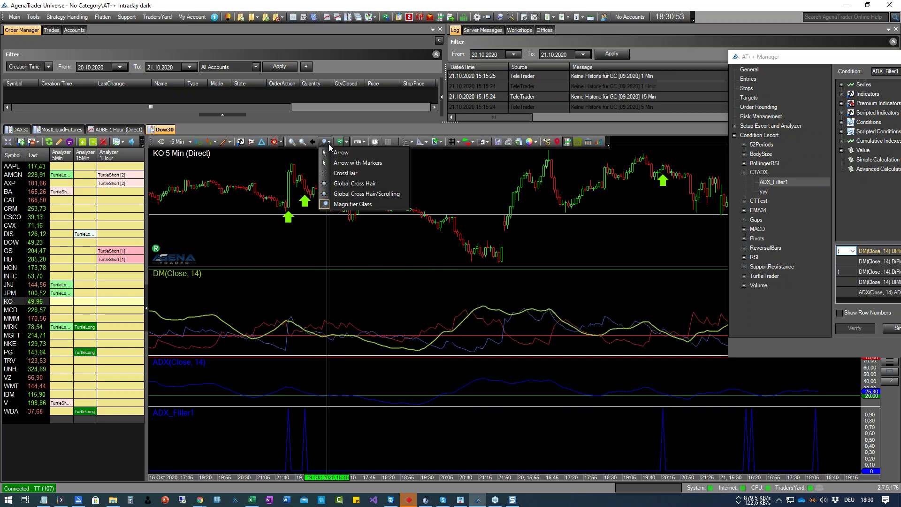
click(345, 175)
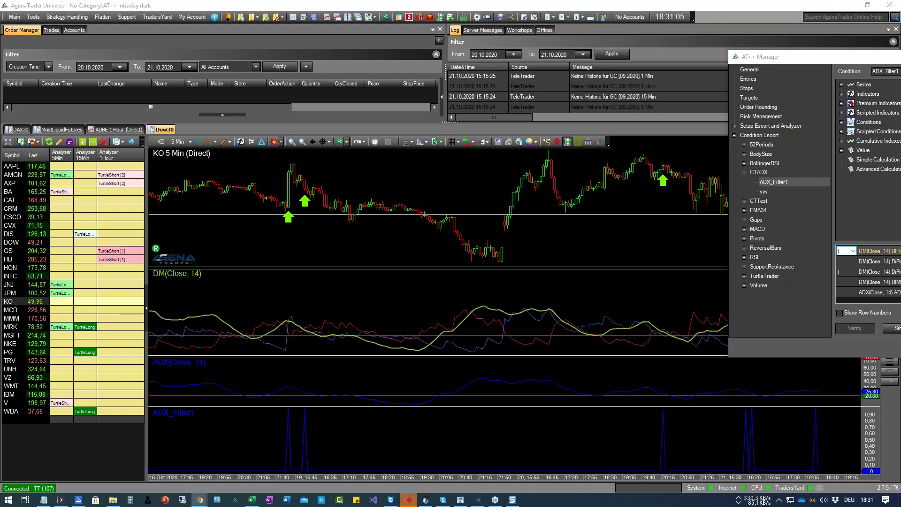
Switch to Chrome and highlight Filter I's buy-signal rule, DI+ crossing the ADX from below, in the trading-signal PDF
key(alt+Tab)
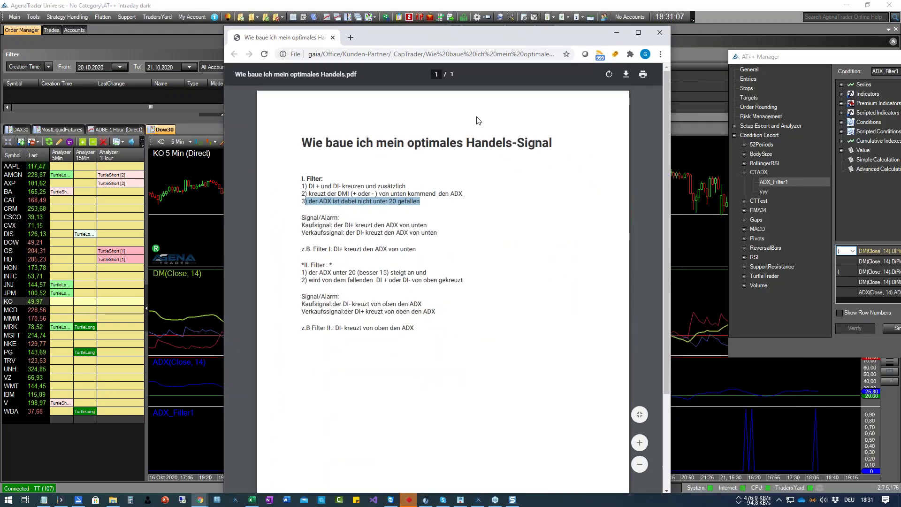
click(327, 228)
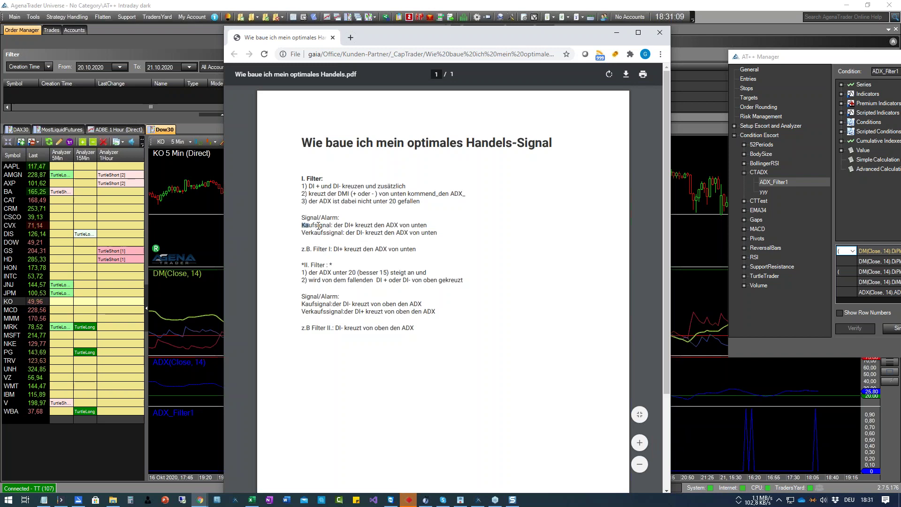
drag(319, 226, 343, 226)
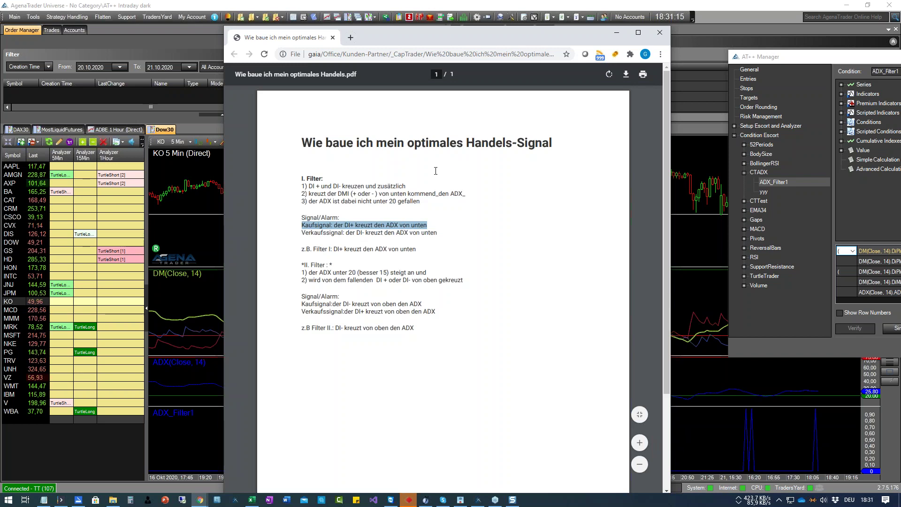
Return to AgenaTrader and start a new condition under Condition Escort in the AT++ Manager, with the dialog fully in view
key(alt+Tab)
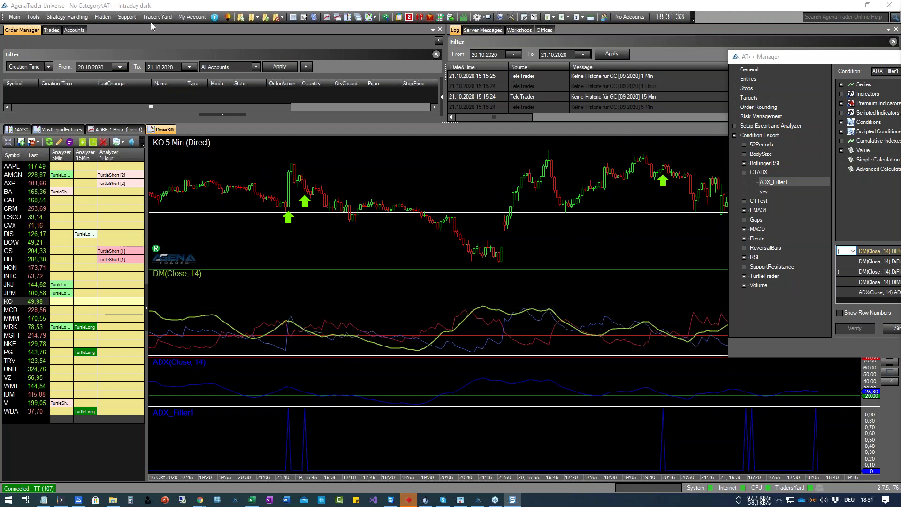
click(67, 17)
click(78, 47)
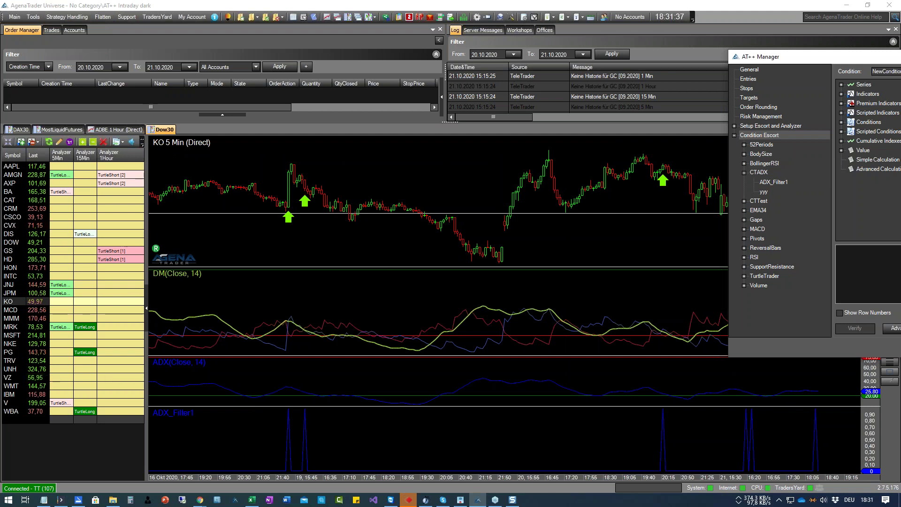
drag(797, 57, 467, 97)
click(250, 233)
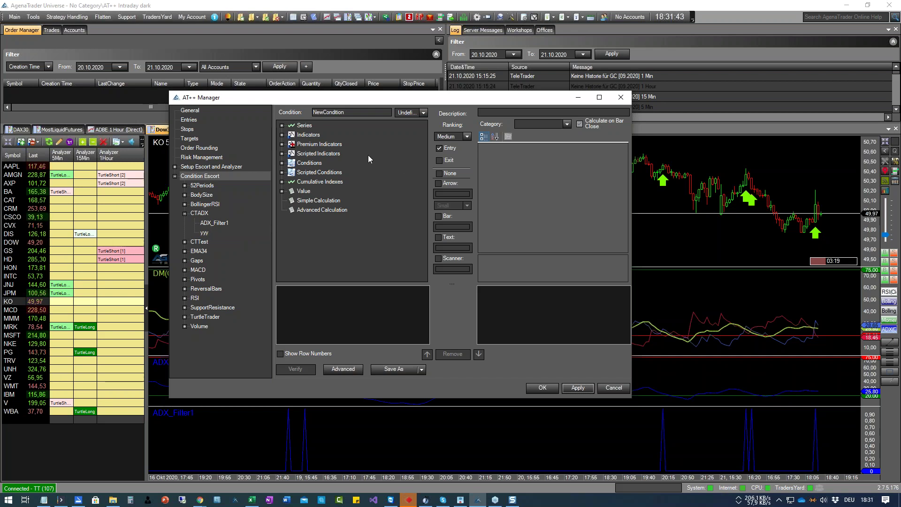
Name the new condition ADX_SignalLong and set its direction to Long
click(355, 114)
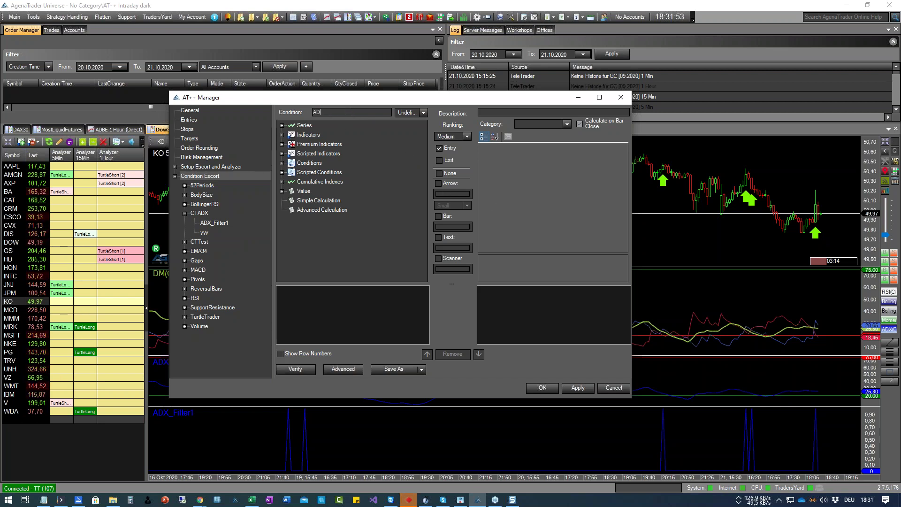
text(_SignalLong)
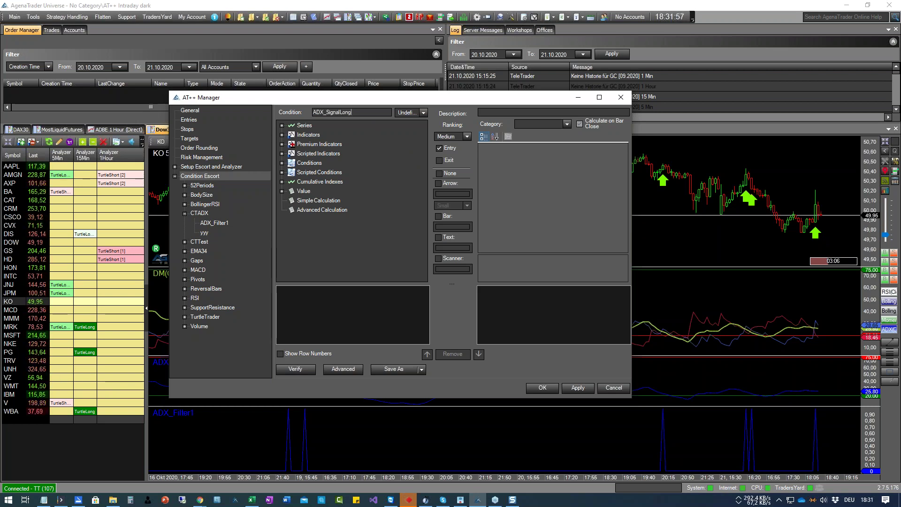
click(423, 113)
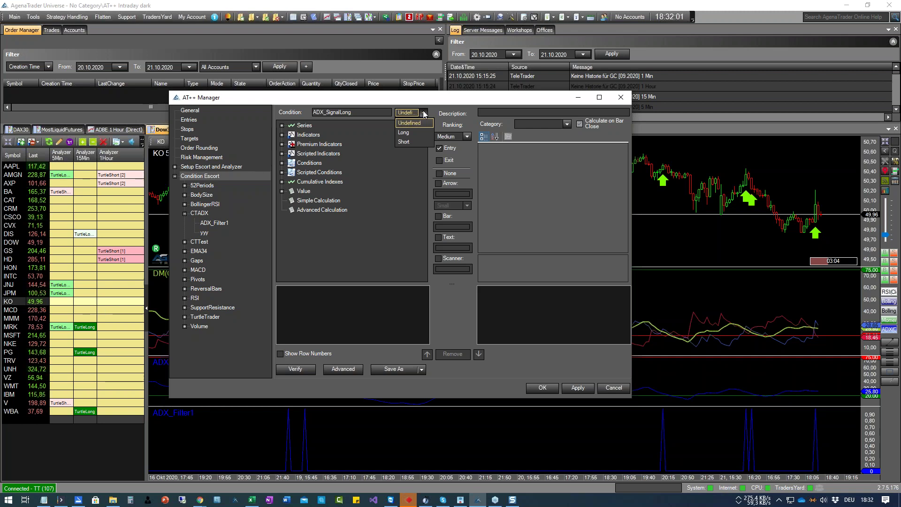
click(424, 112)
click(425, 113)
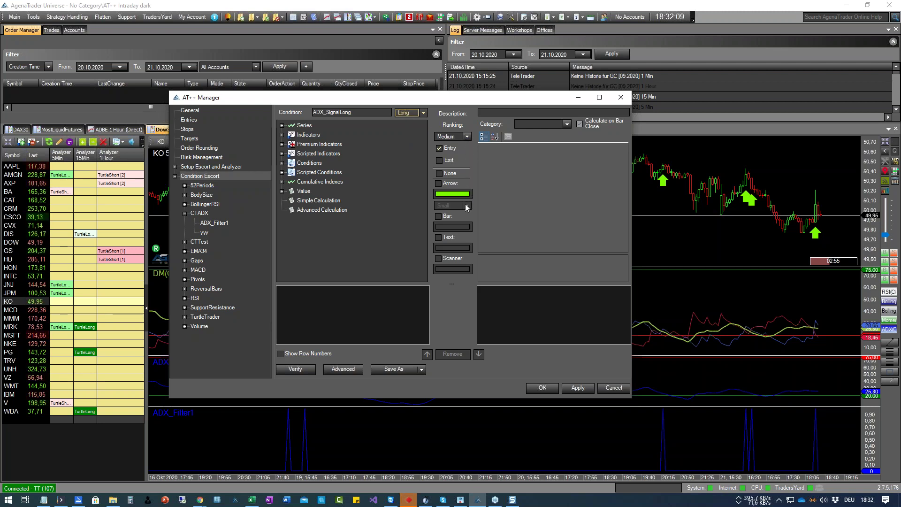
Enable the arrow marker for ADX_SignalLong and set its size to Big
click(446, 184)
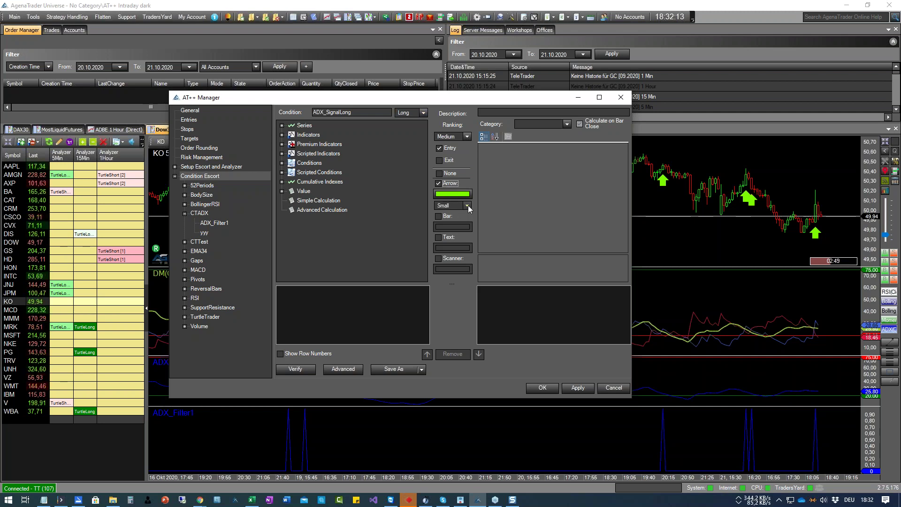
click(468, 205)
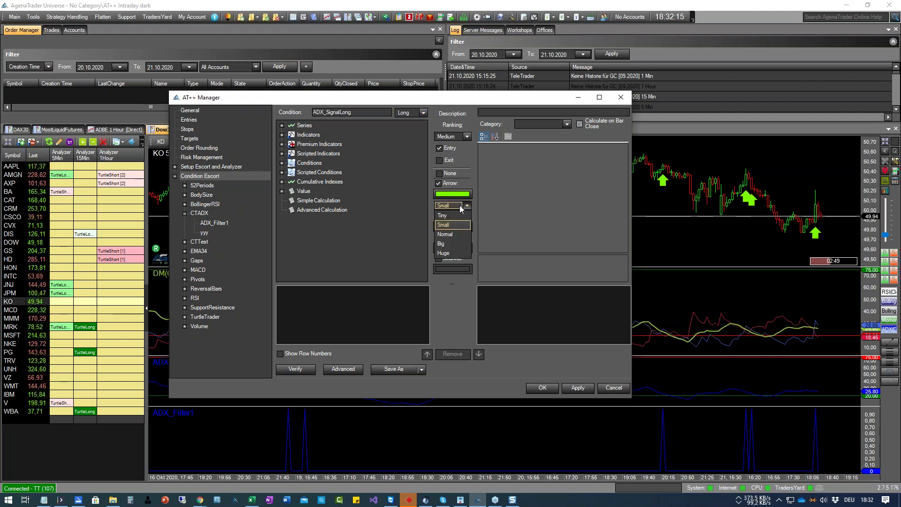
click(443, 244)
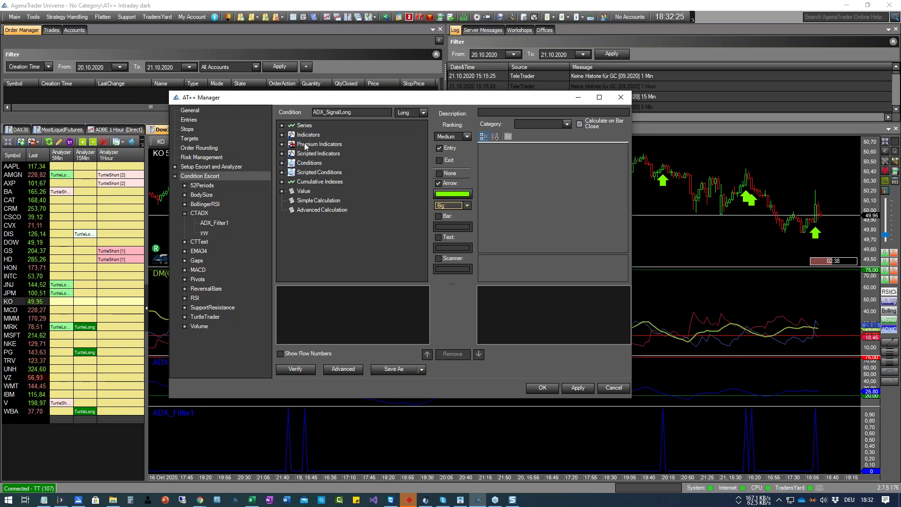
Add the DM indicator's DI-Plus output as the left operand of ADX_SignalLong's first row
click(282, 135)
click(314, 182)
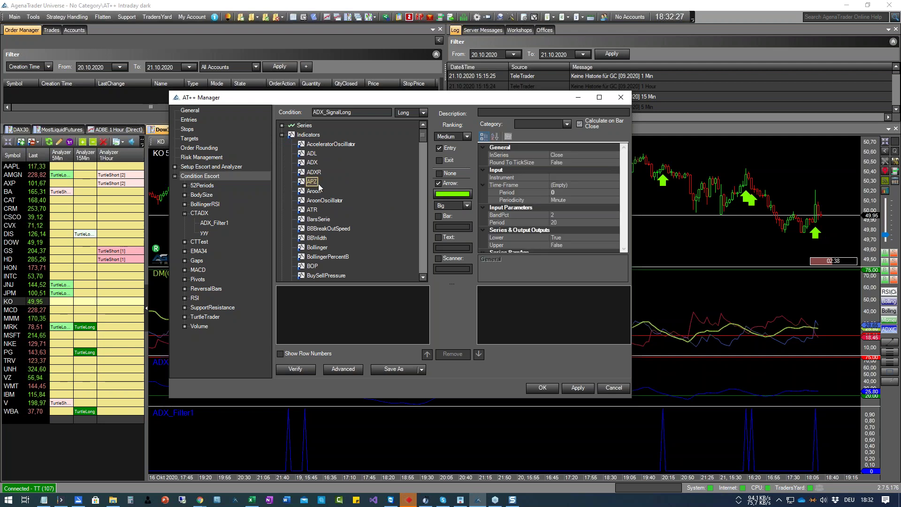
scroll(323, 234, down, 10)
click(328, 276)
scroll(331, 253, down, 2)
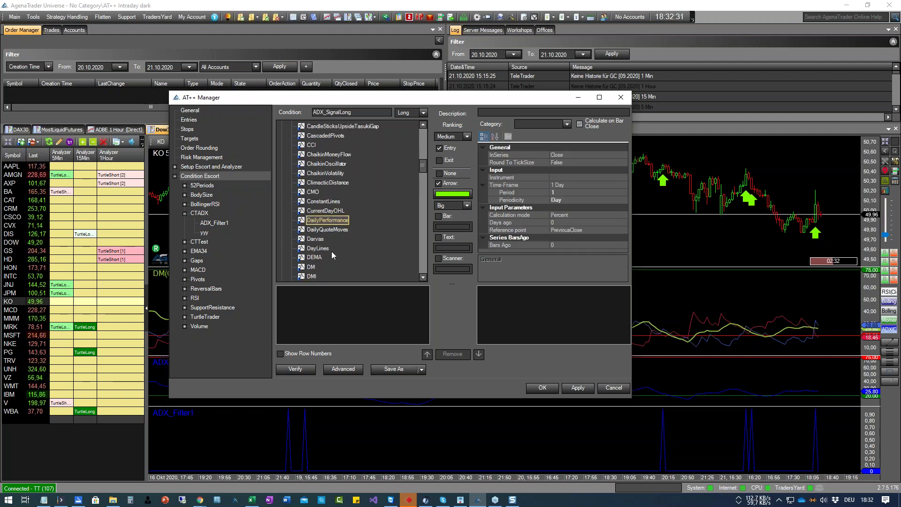
click(311, 267)
drag(364, 300, 414, 295)
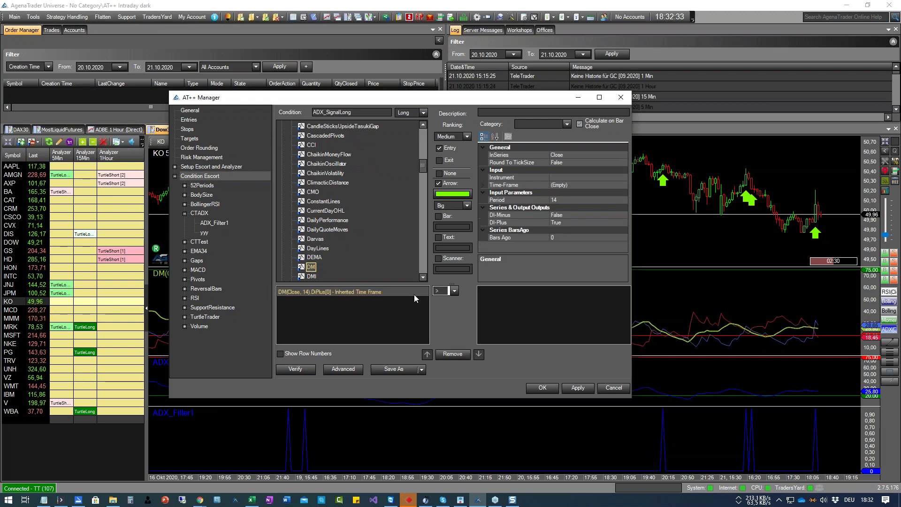
Set the first row's operator to cr-a and add the ADX indicator's ADXSeries as the right operand
click(456, 291)
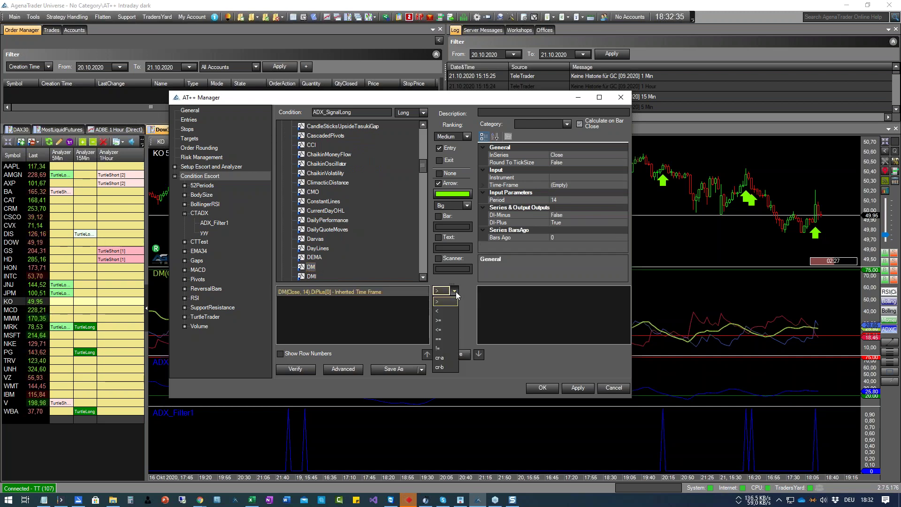
click(444, 363)
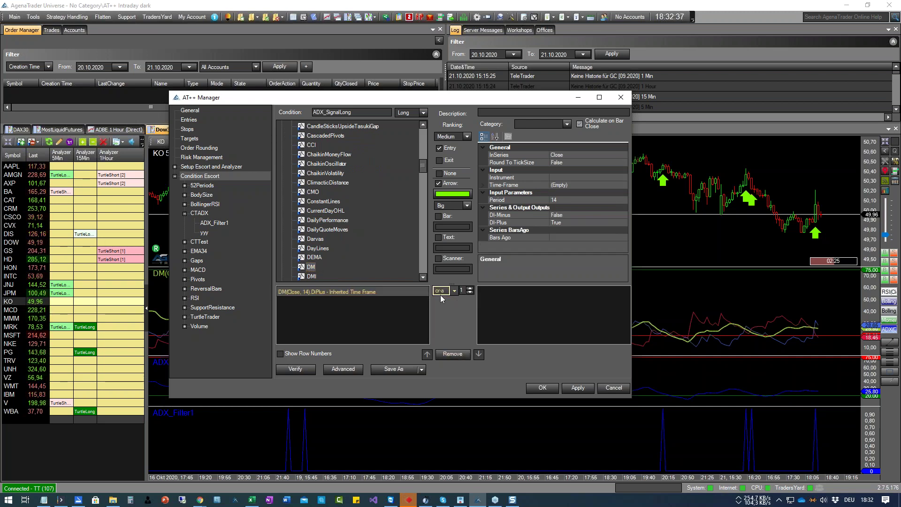
scroll(314, 201, up, 10)
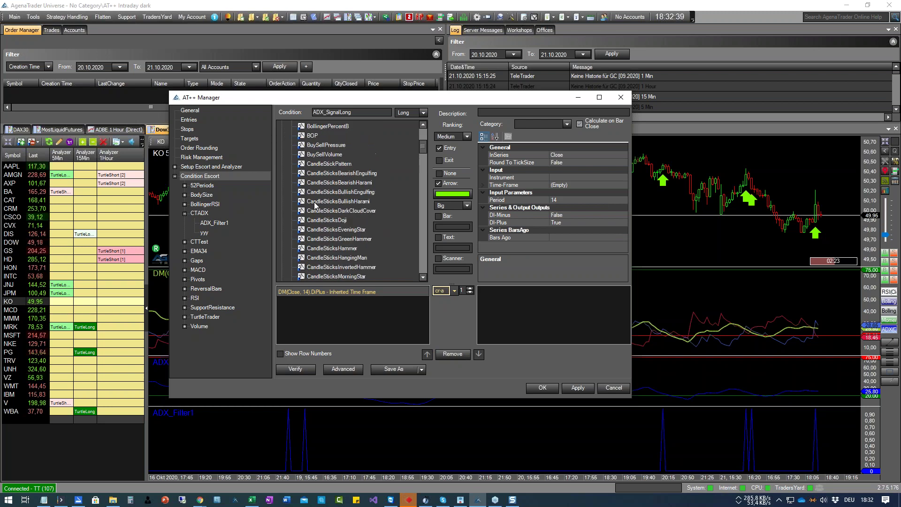
drag(311, 164, 497, 294)
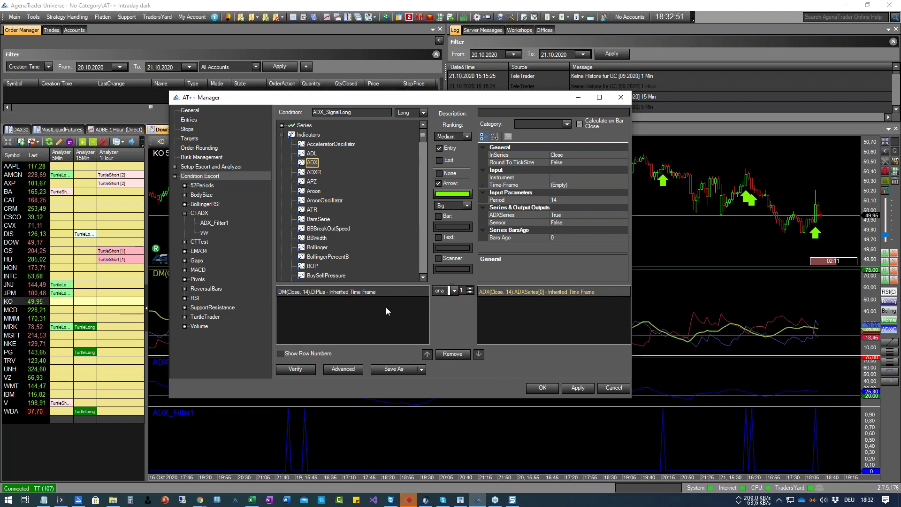
Add the ADX_Filter1 condition from the CTADX category as the left operand of ADX_SignalLong's second row
click(282, 135)
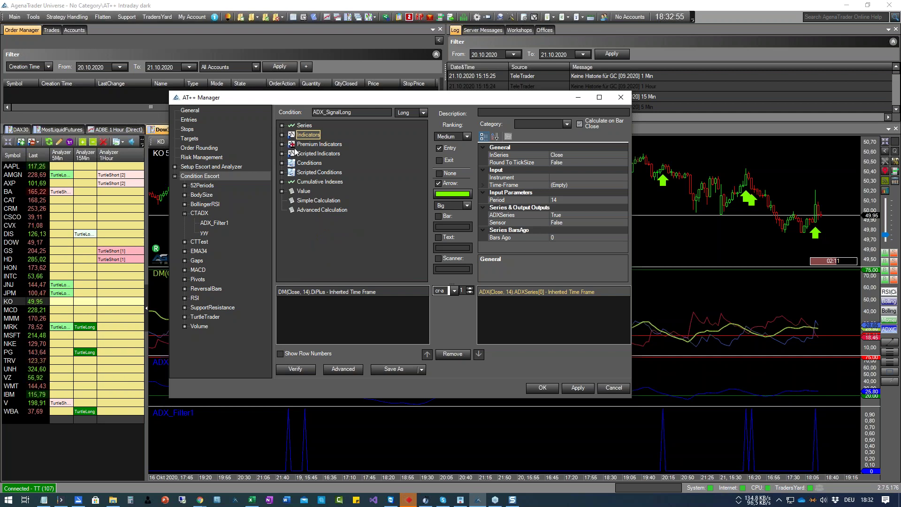
click(282, 162)
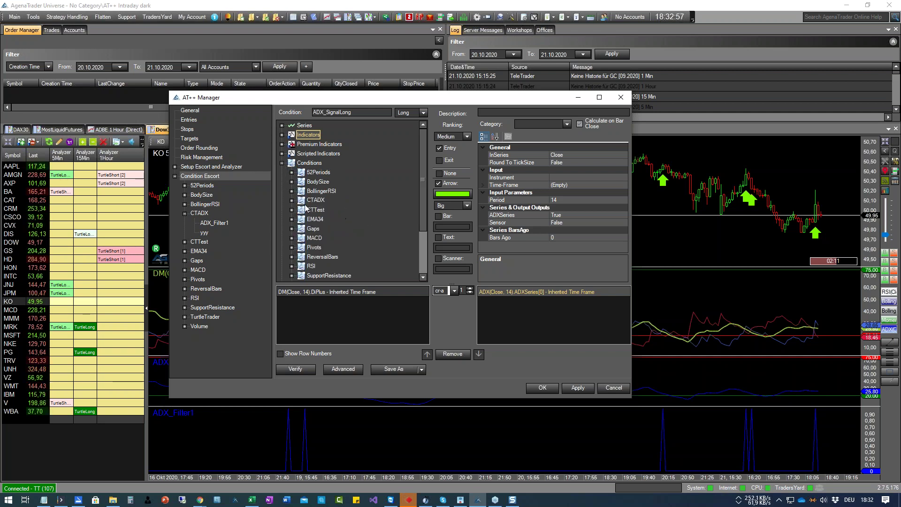
click(292, 199)
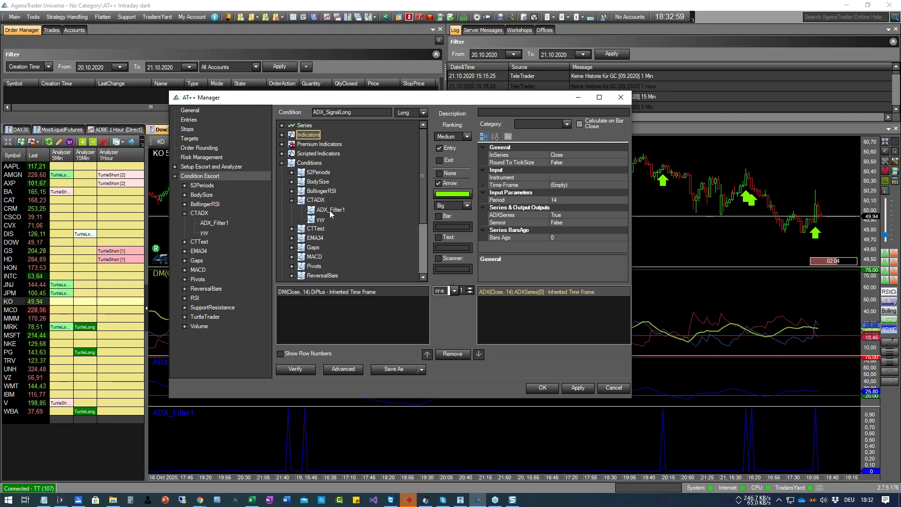
click(330, 210)
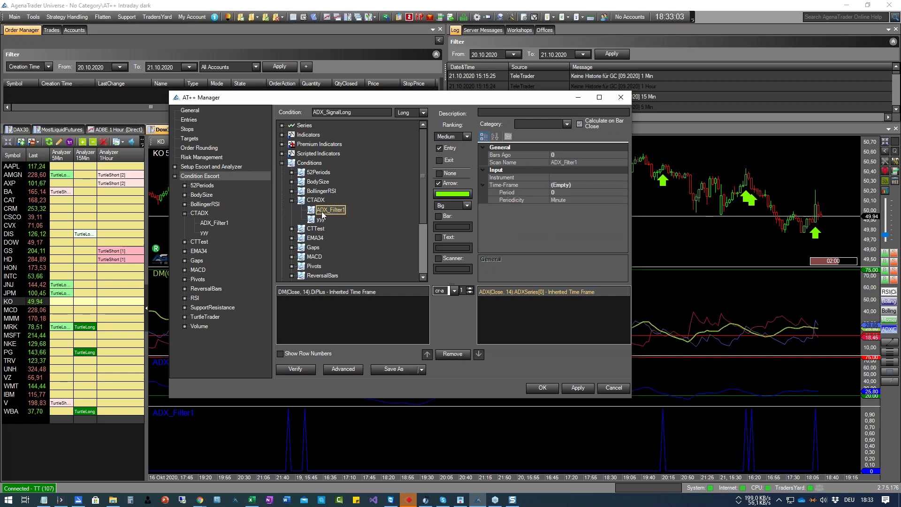
drag(327, 212, 325, 307)
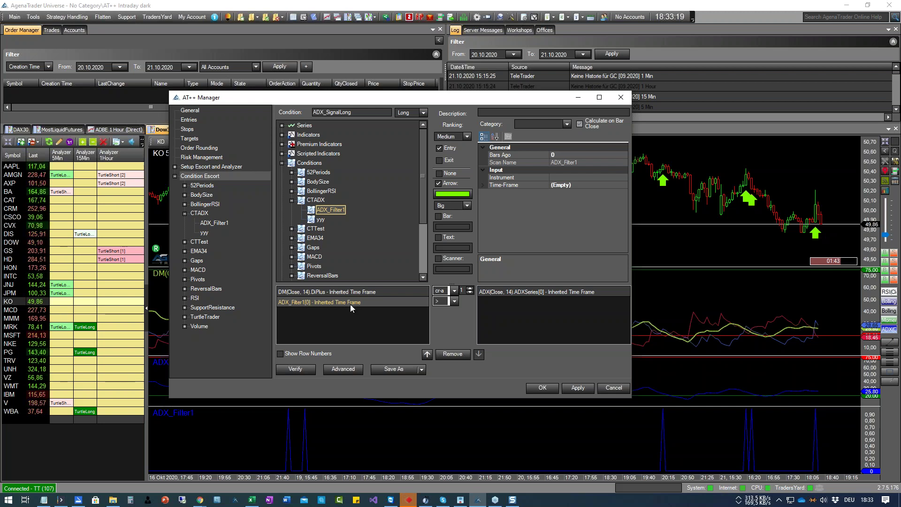
click(455, 301)
click(454, 301)
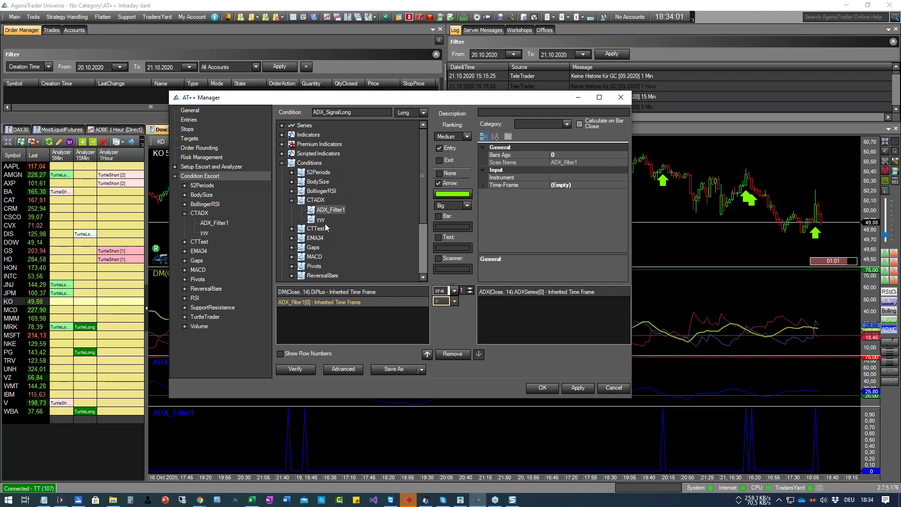
Add a Number value as the right operand of the second row, beside ADX_Filter1
click(292, 202)
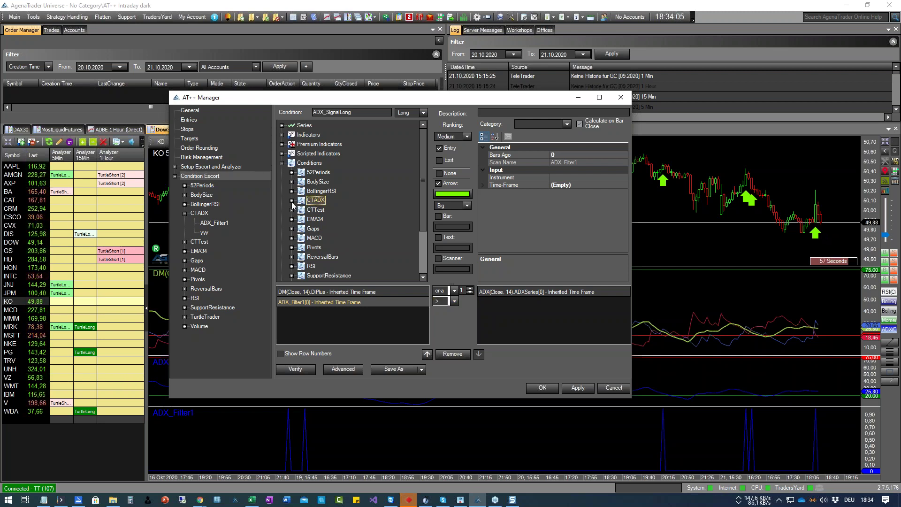
click(281, 163)
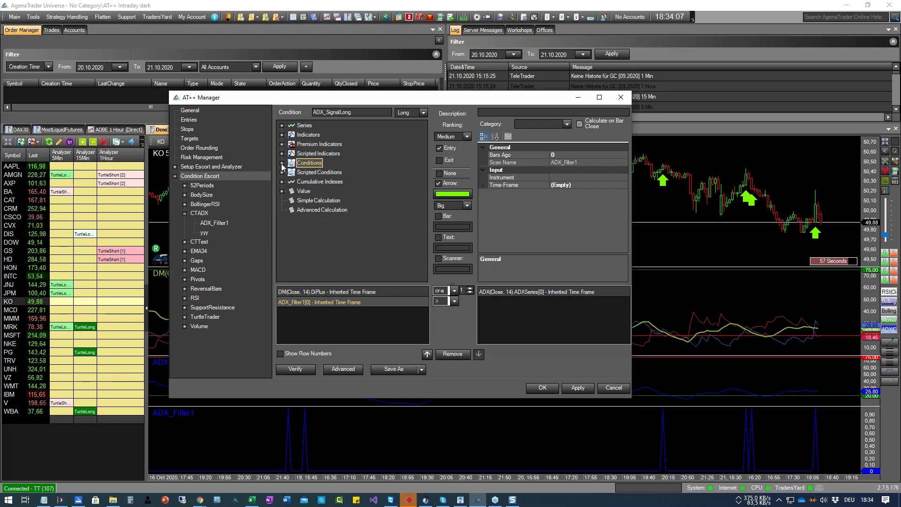
click(282, 191)
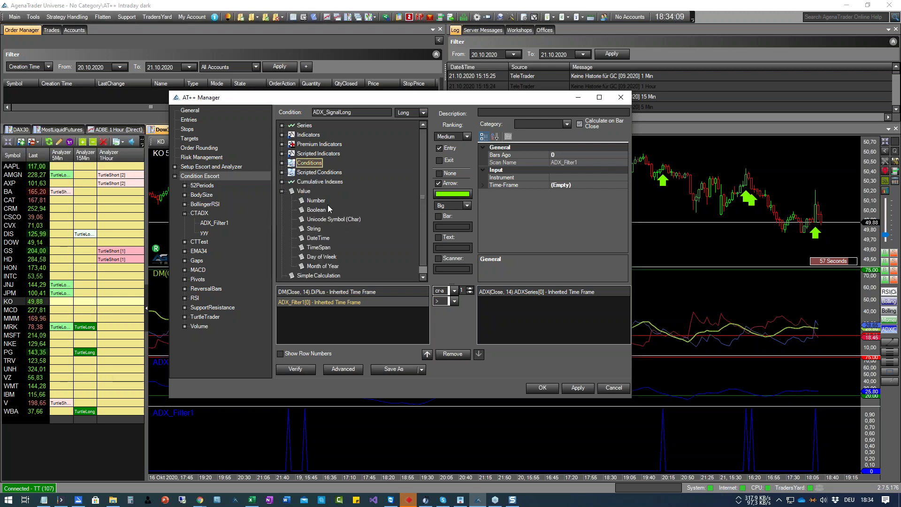
drag(323, 203, 496, 305)
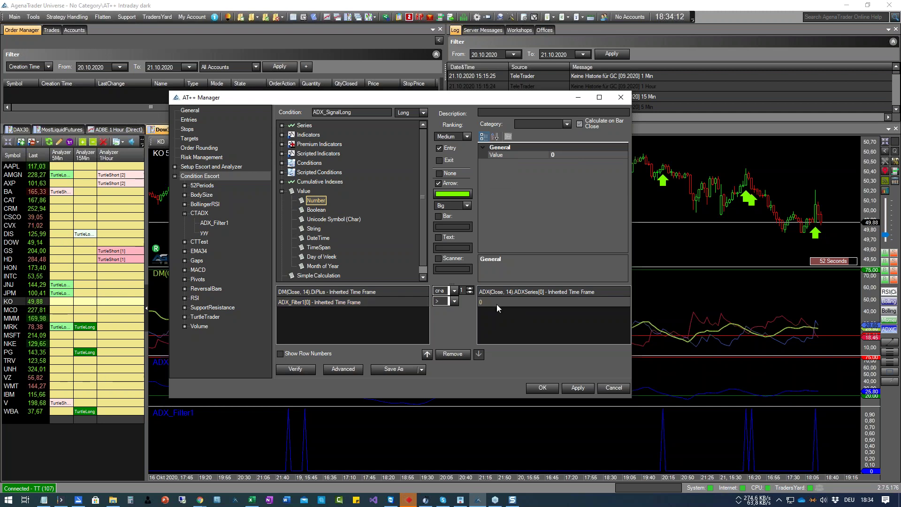
click(454, 302)
click(454, 304)
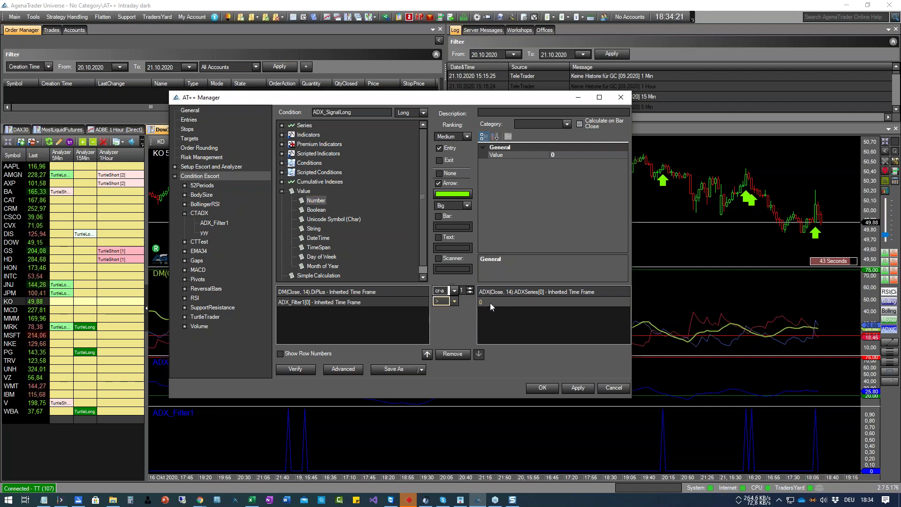
Set the ADX_Filter1 row's operator to == and its comparison number to 1
click(455, 301)
click(444, 345)
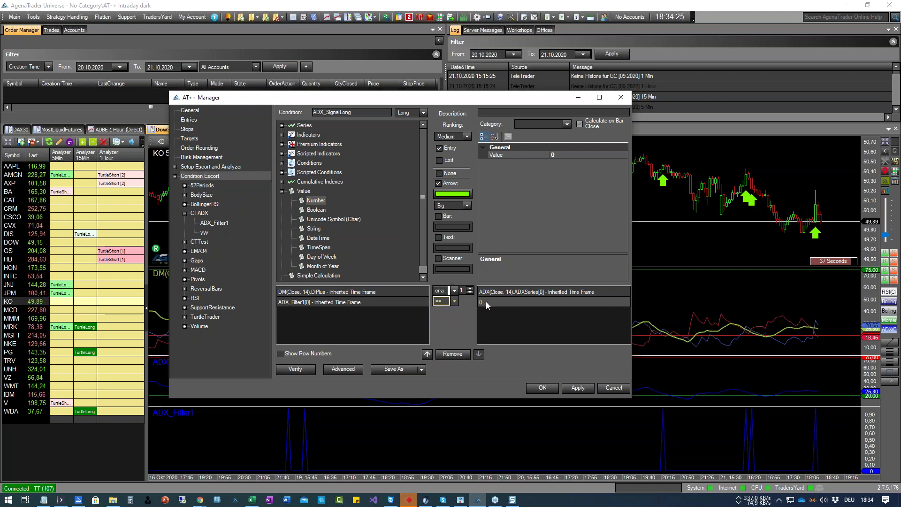
click(554, 155)
text(1)
click(536, 317)
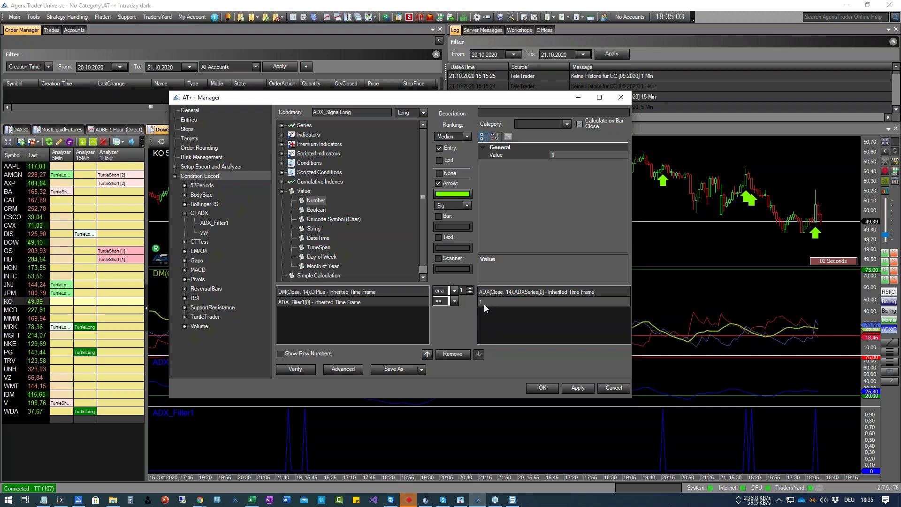
Set the ADX_Filter1 row's operator to > and its comparison number to 0, and apply the ADX_SignalLong condition
click(455, 302)
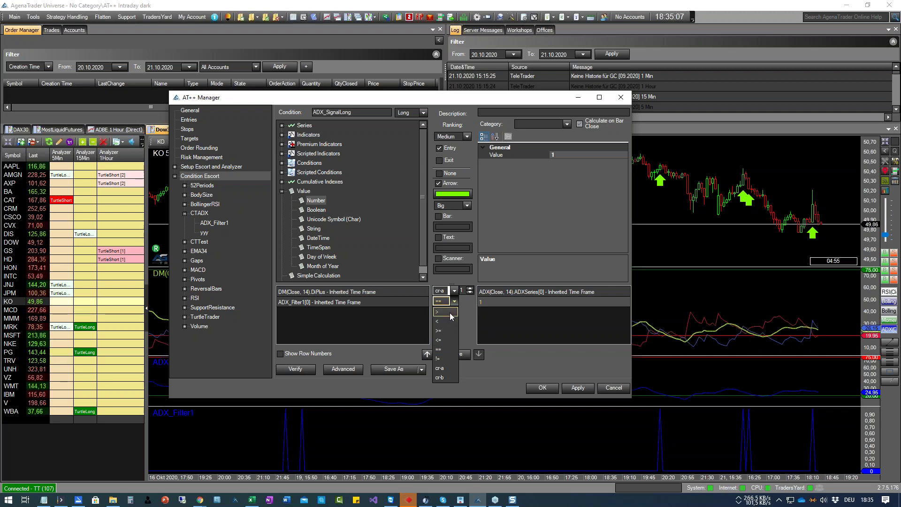
click(441, 324)
click(486, 303)
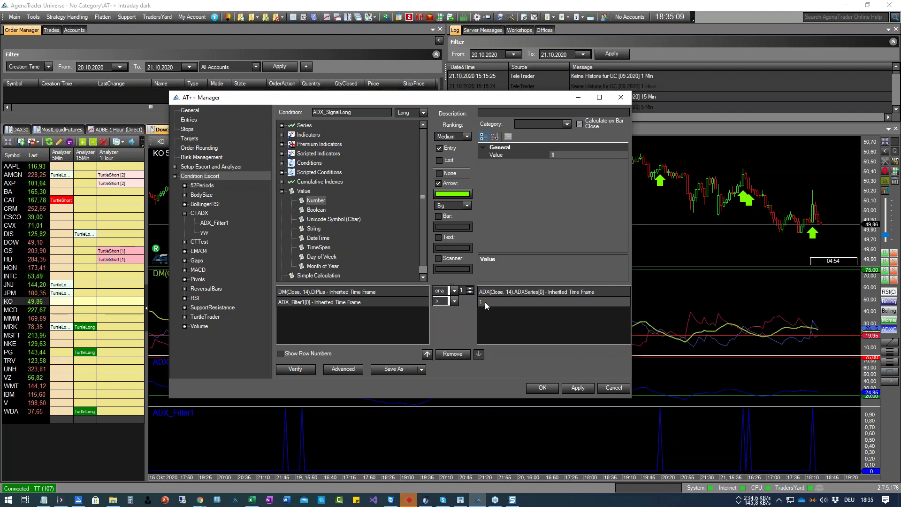
click(561, 156)
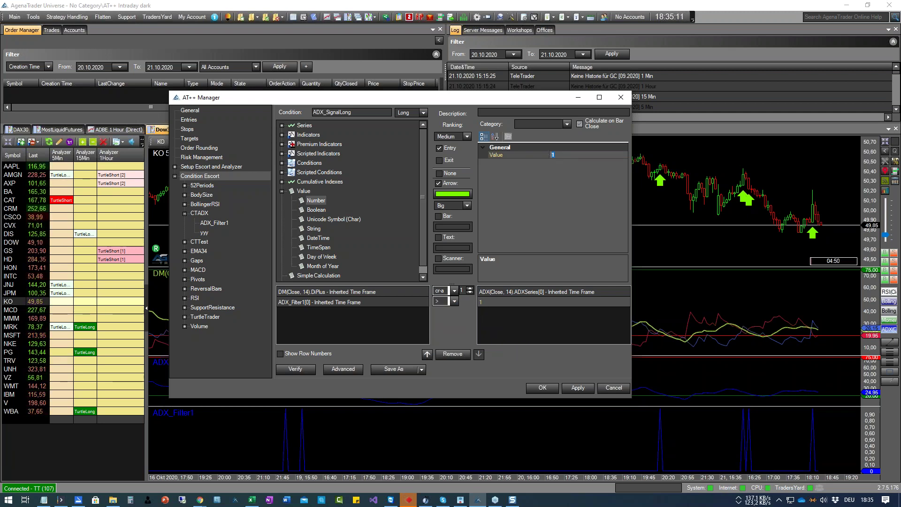
text(0)
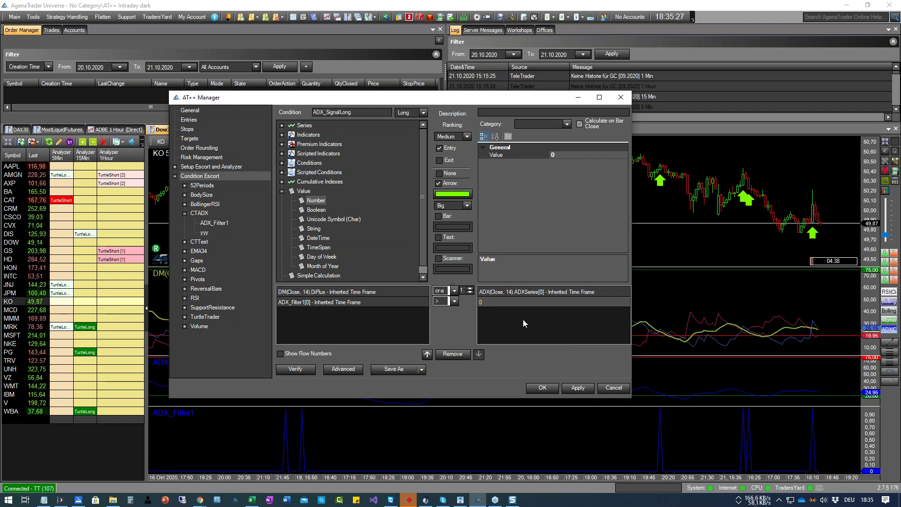
click(572, 387)
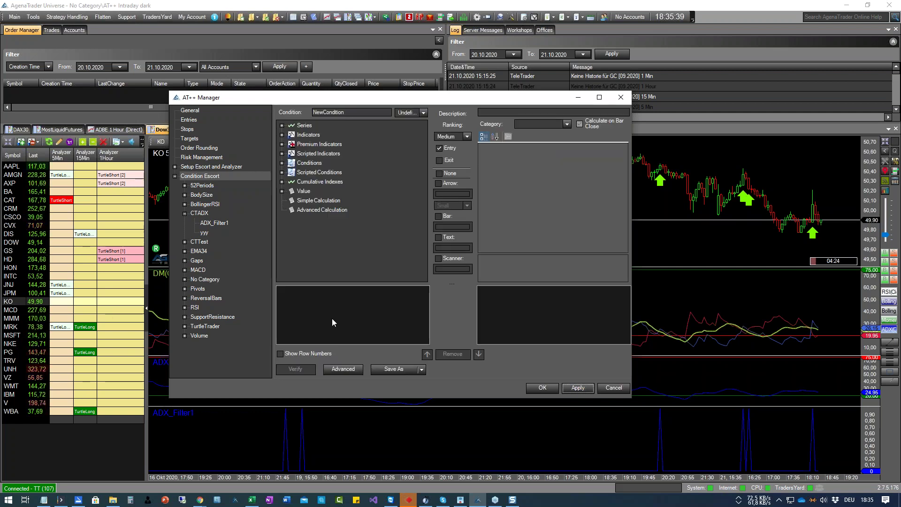
Assign the uncategorised ADX_SignalLong condition to the CTADX category and apply the change
click(186, 280)
click(228, 289)
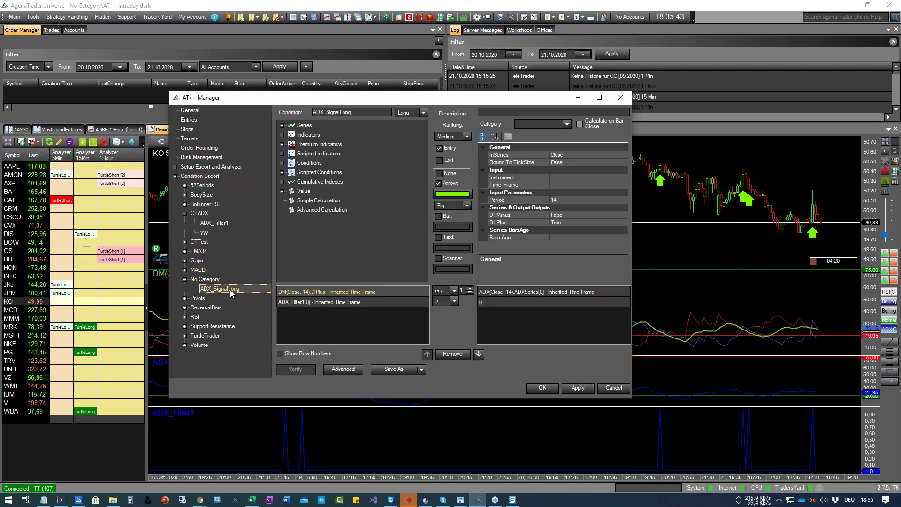
click(566, 123)
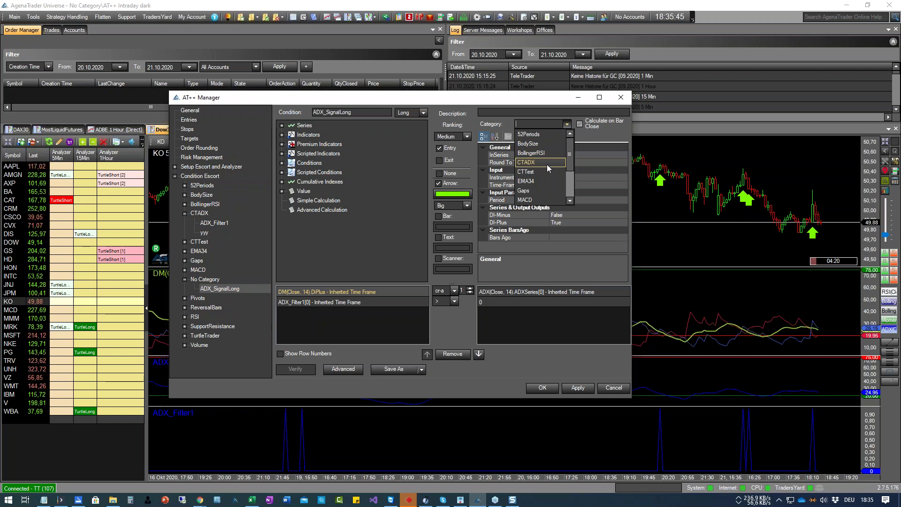
click(539, 163)
click(572, 386)
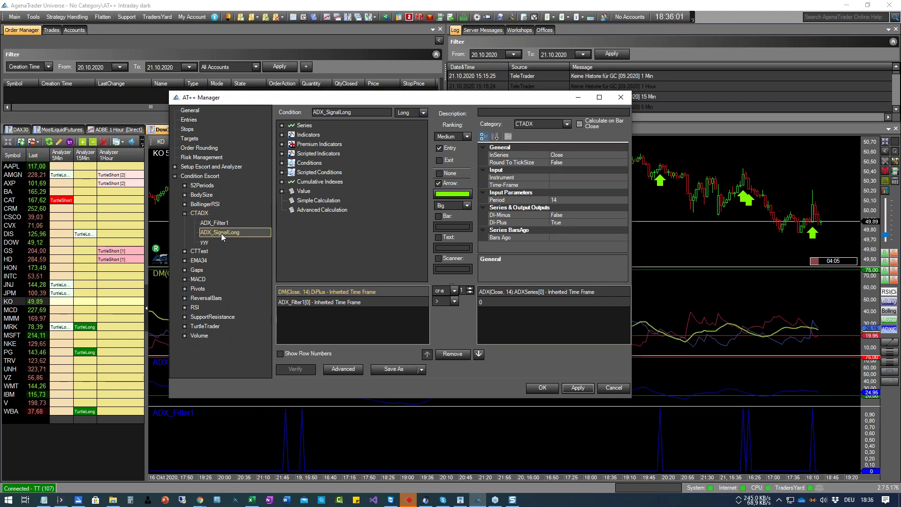
Disable the arrow marker of ADX_Filter1, set its signal output to None and apply the change
click(220, 223)
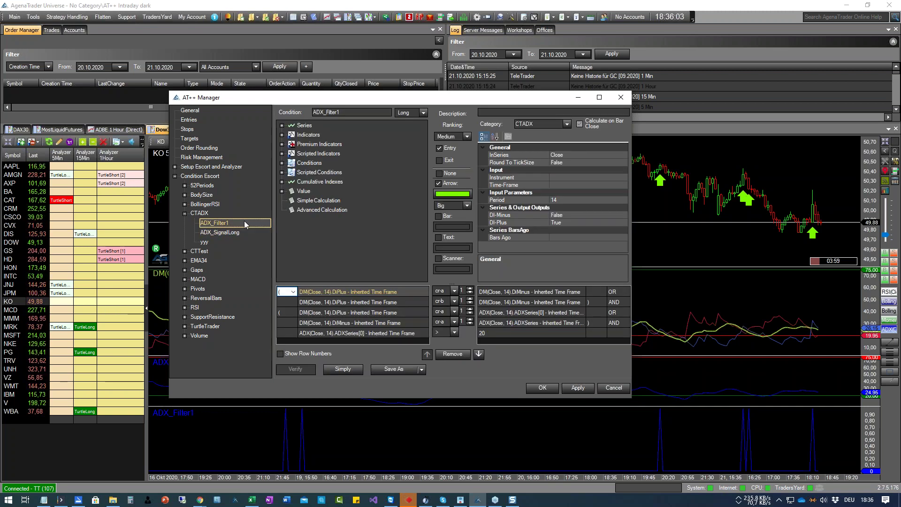
click(450, 183)
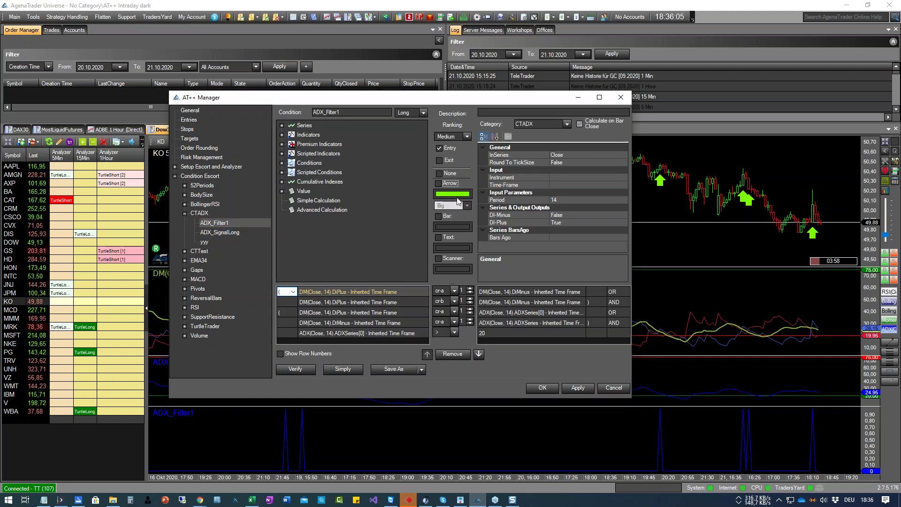
click(440, 174)
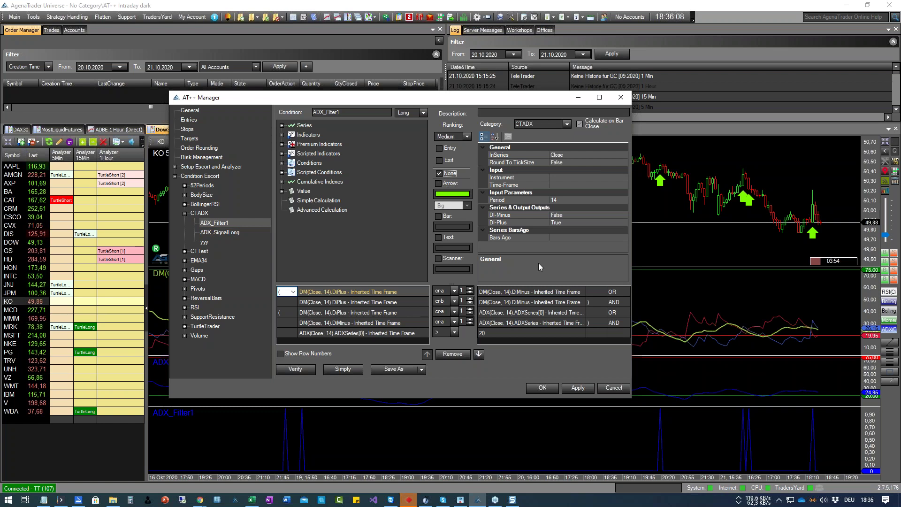
click(554, 388)
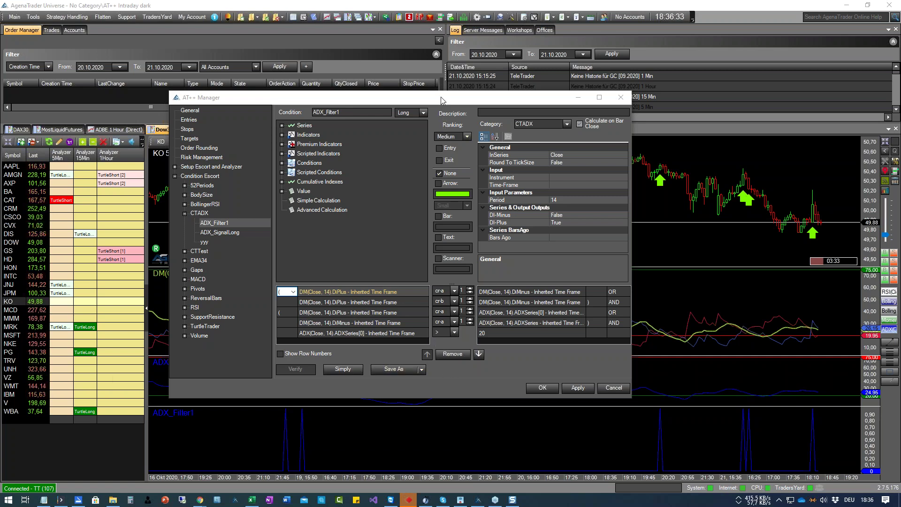
Move the AT++ Manager window off the chart and dismiss the notification
drag(441, 100, 747, 106)
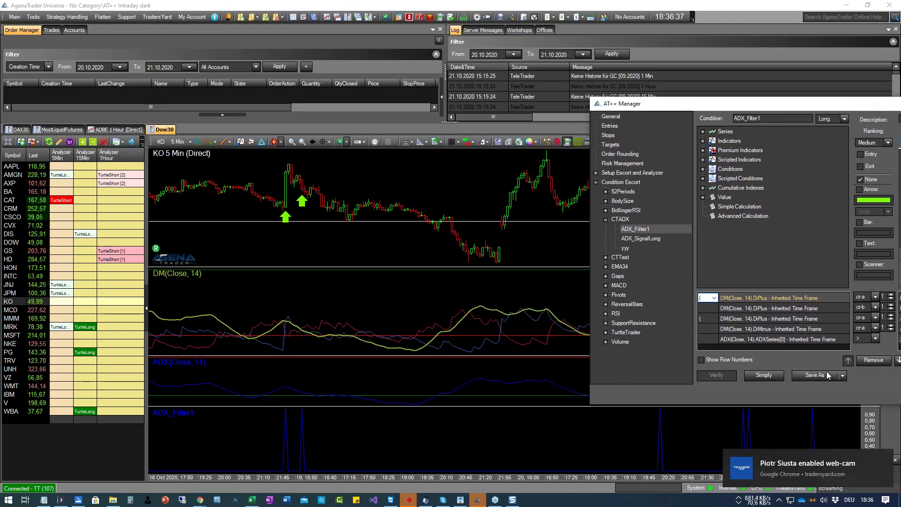
click(885, 460)
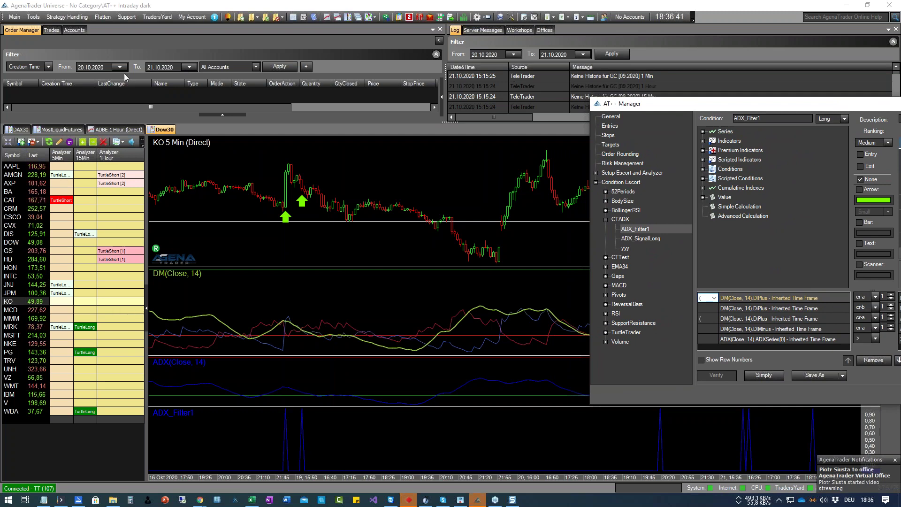
drag(689, 108, 655, 117)
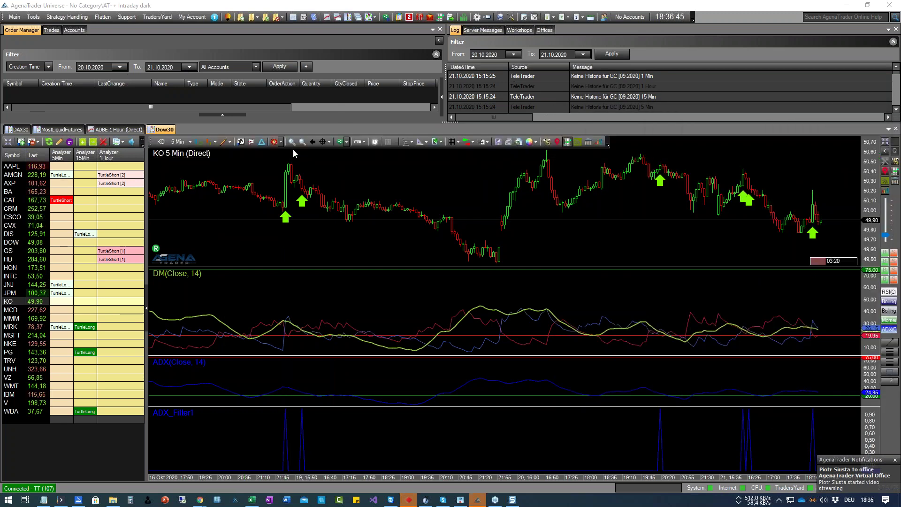
Add the ADX_SignalLong condition from the CTADX category to the KO 5-minute chart in a new panel
click(240, 141)
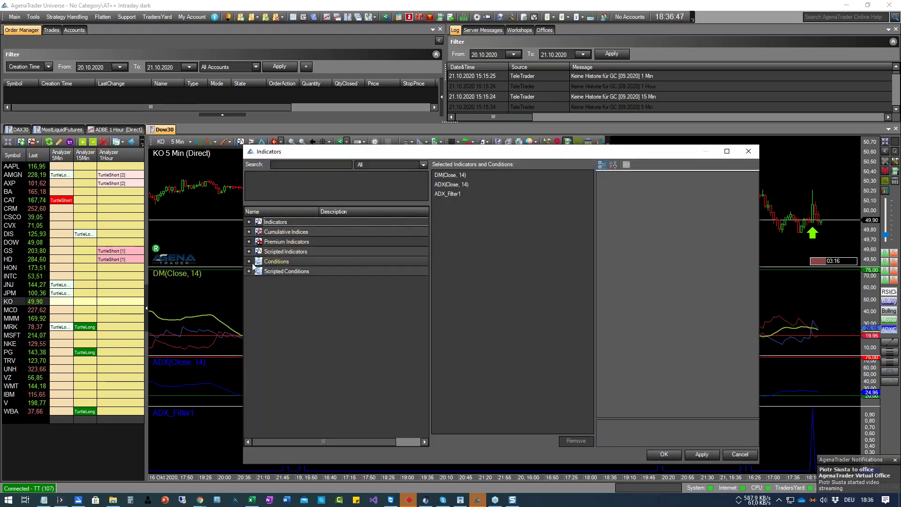
click(249, 262)
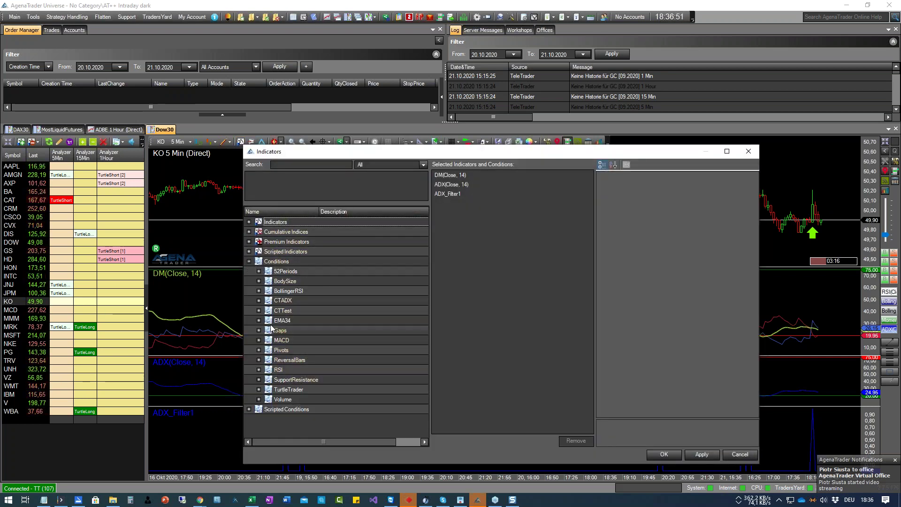
click(258, 300)
click(303, 321)
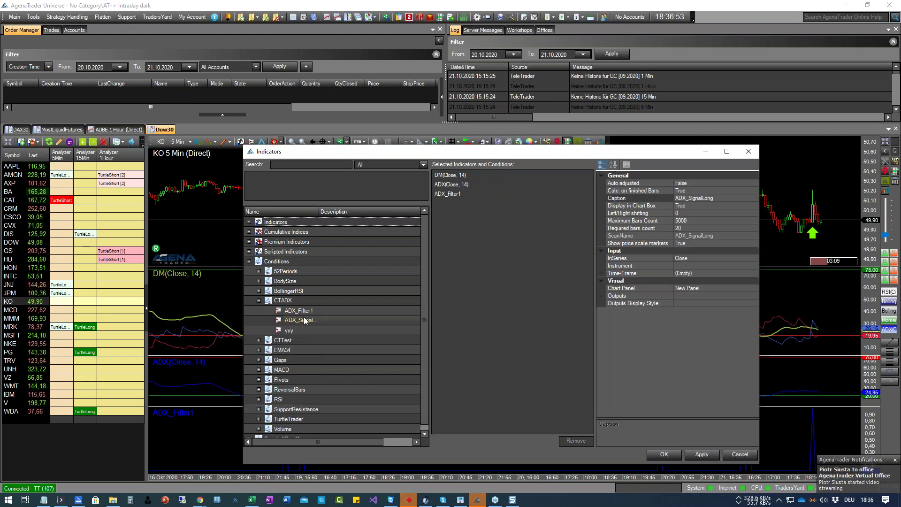
double_click(303, 321)
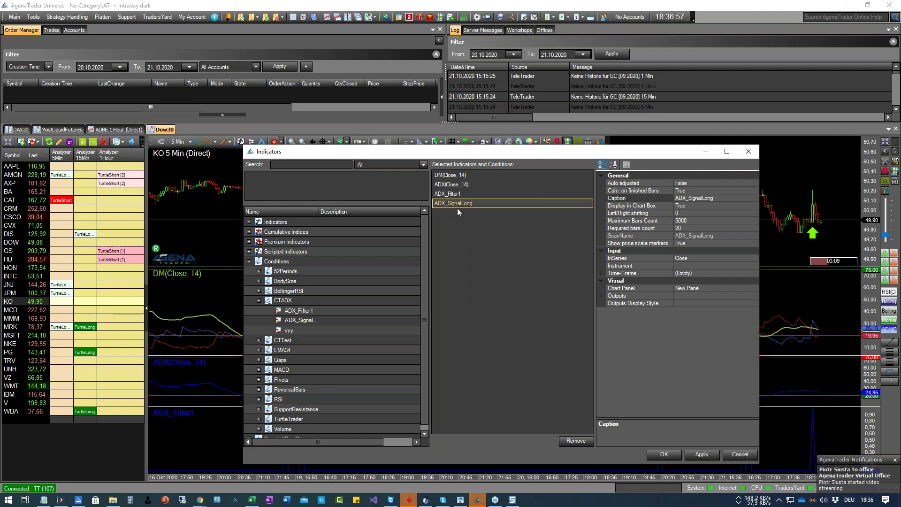
click(693, 456)
click(673, 457)
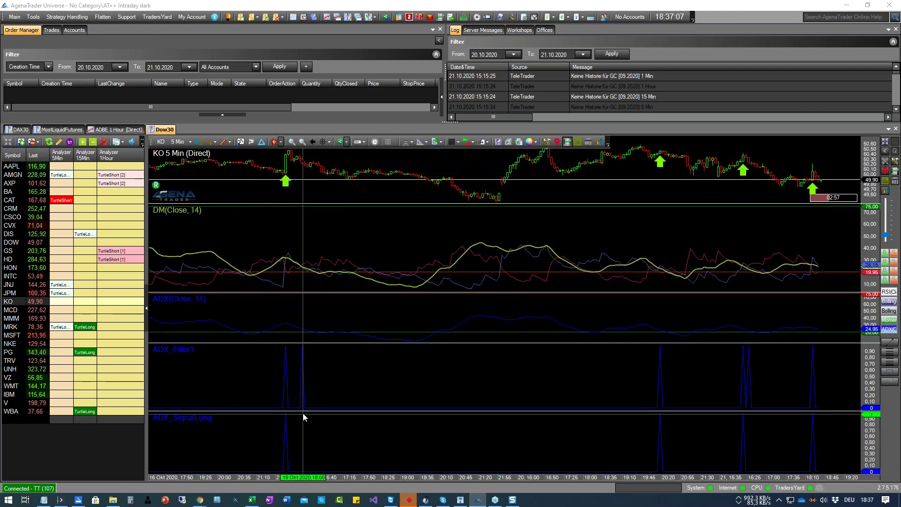
Set the Scan plot color of ADX_SignalLong on the KO chart to white (255; 255; 255) and apply it
right_click(293, 427)
click(286, 427)
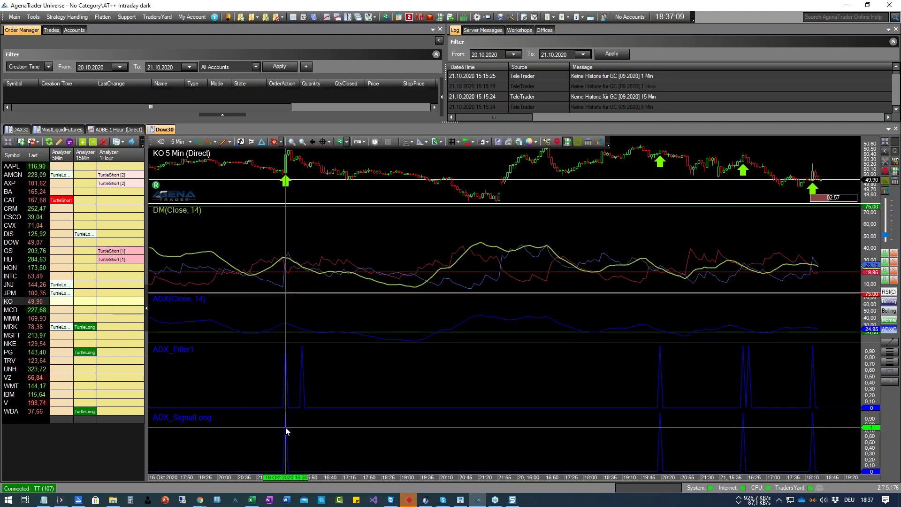
drag(657, 174, 480, 122)
click(471, 266)
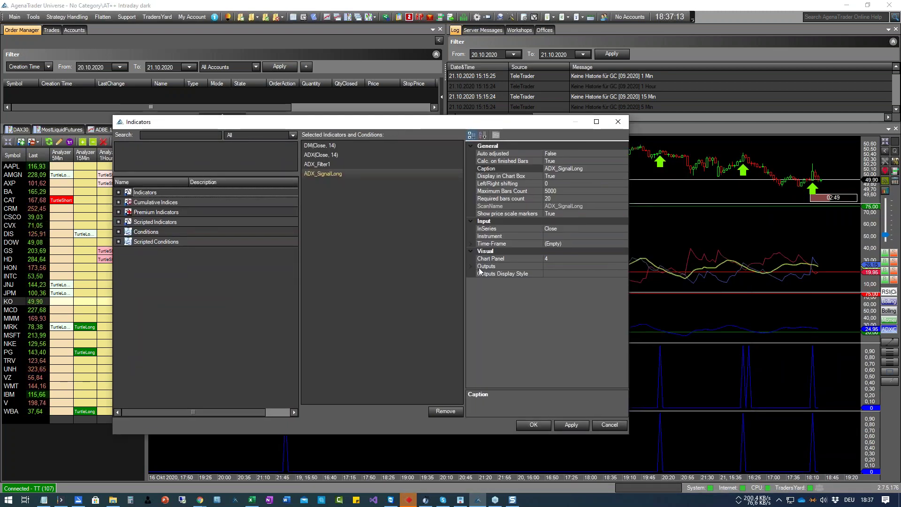
click(480, 274)
click(521, 296)
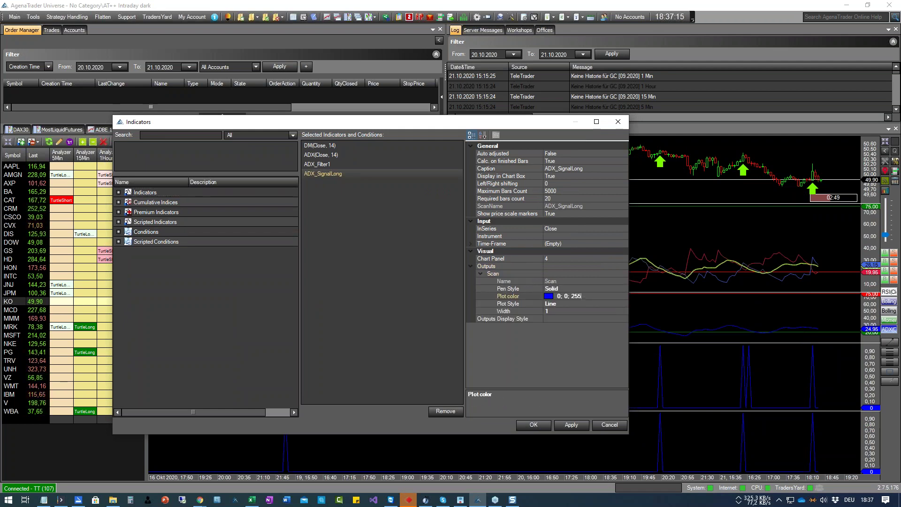
click(624, 296)
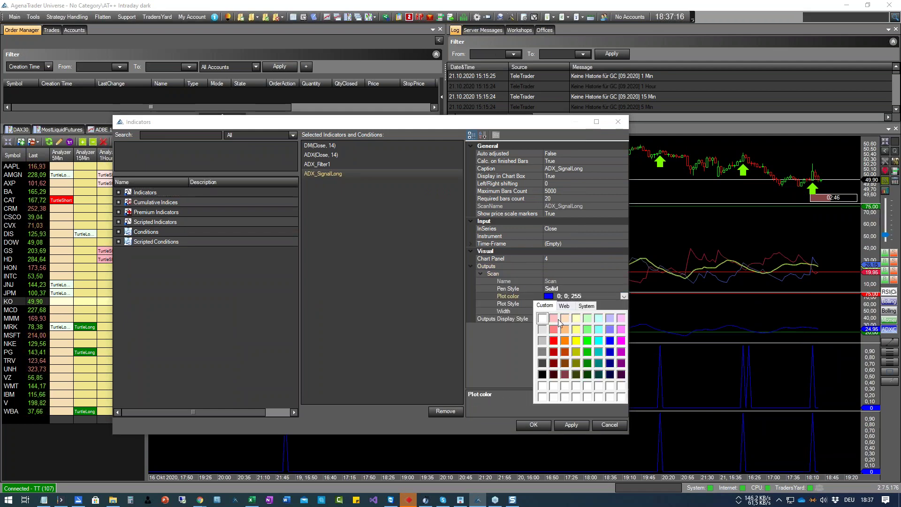
click(544, 319)
click(570, 424)
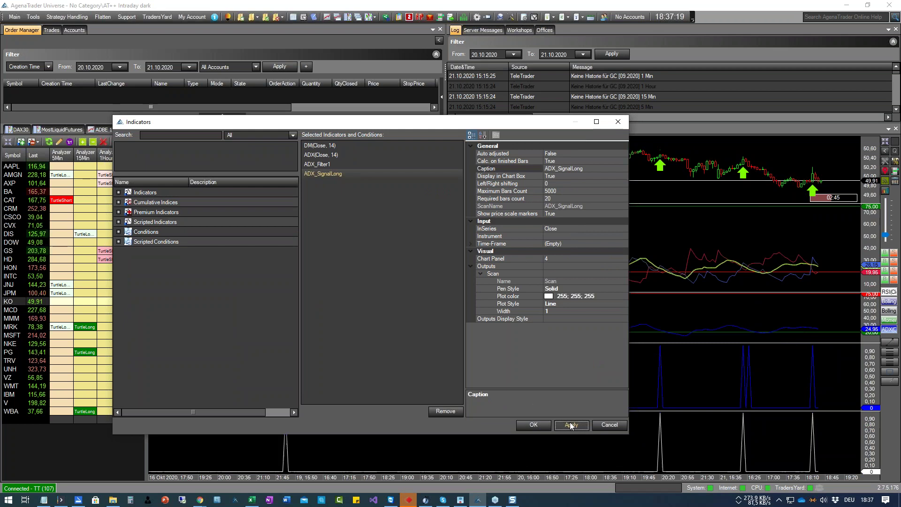
Set the Scan plot color of ADX_Filter1 to white (255; 255; 255) and confirm the indicator settings
click(348, 165)
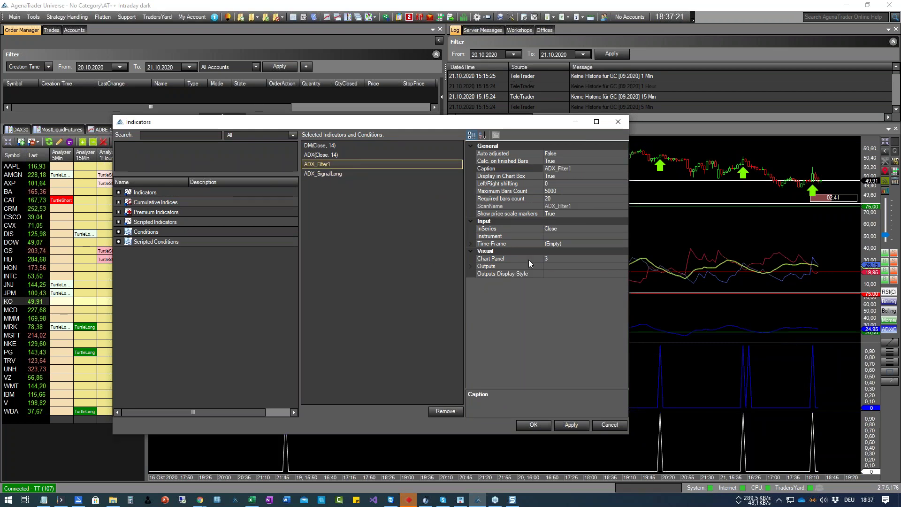
click(471, 265)
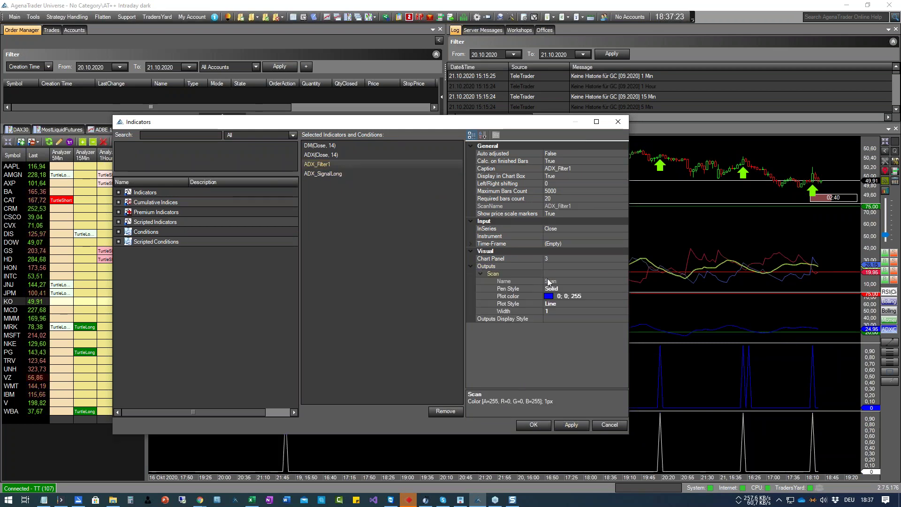
click(577, 298)
click(624, 296)
click(550, 329)
click(570, 427)
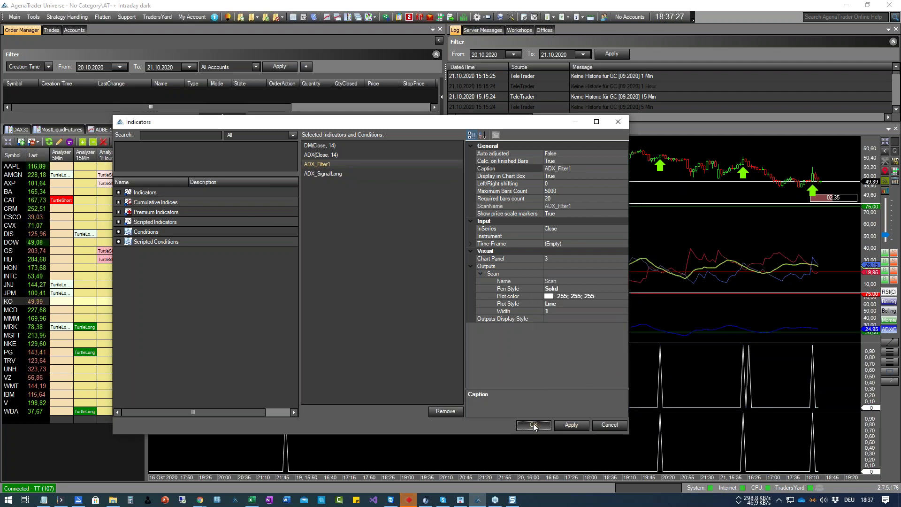
click(533, 424)
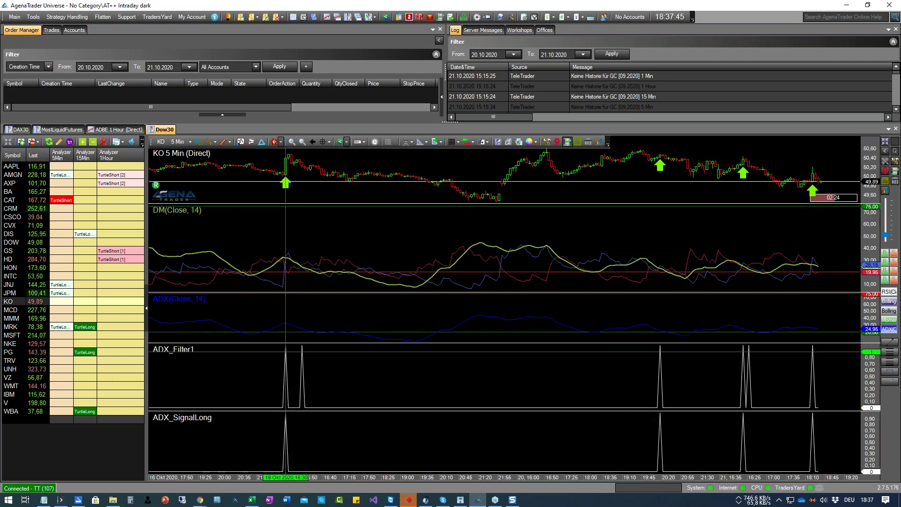
Enlarge the price panel and check the long signal arrows on the BA, CRM, CVX, KO and CAT 5-minute charts
drag(286, 209, 286, 261)
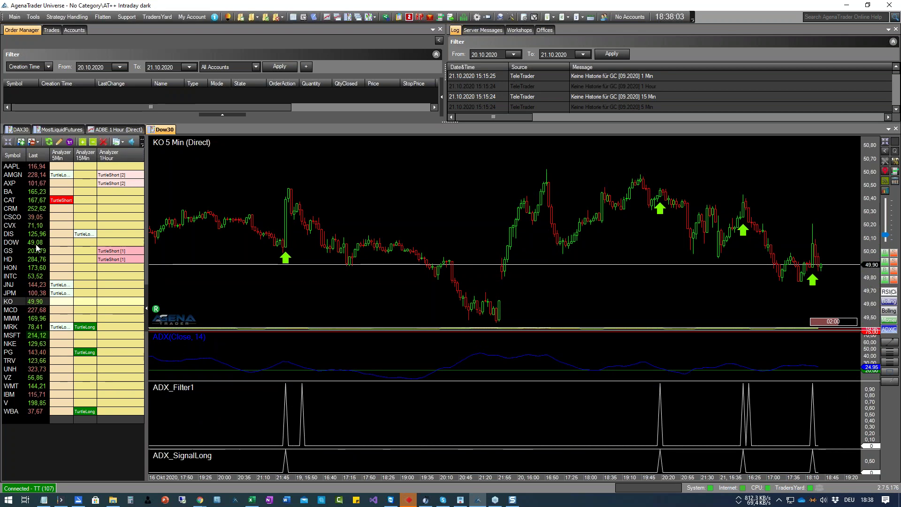
click(14, 193)
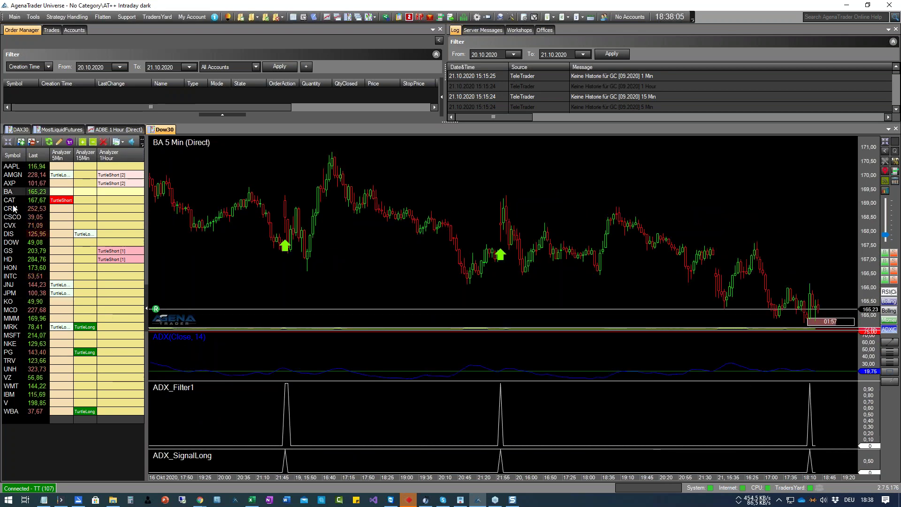
click(14, 209)
click(14, 225)
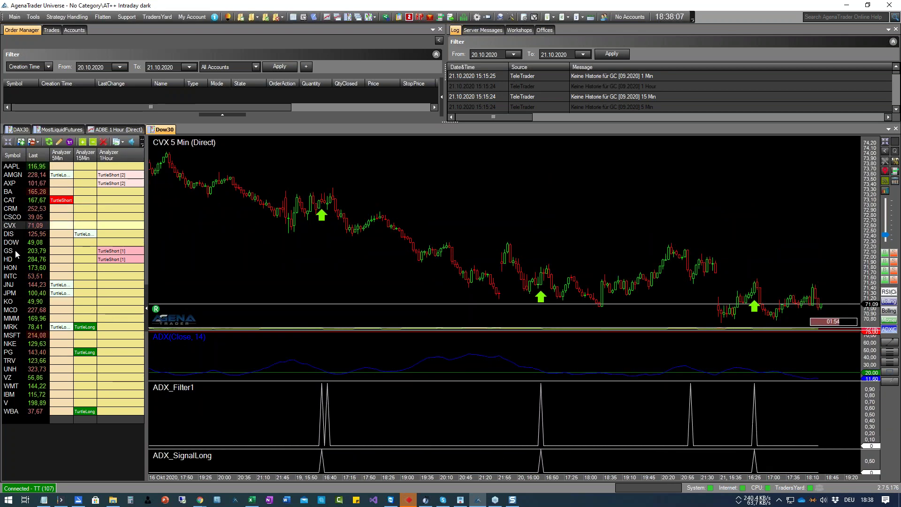
click(10, 301)
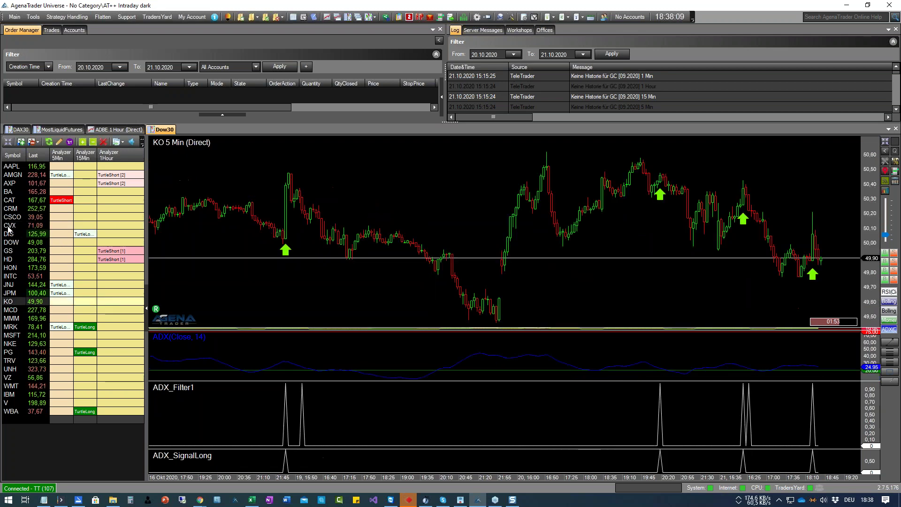
click(16, 201)
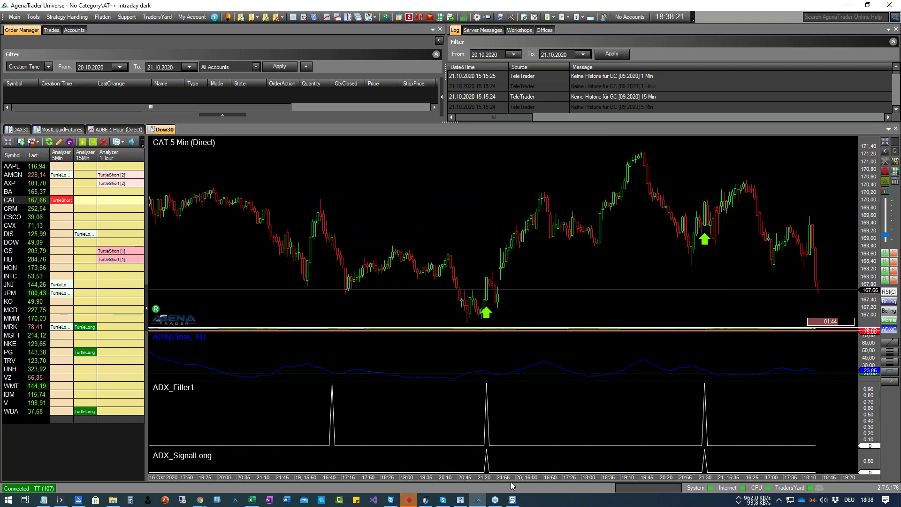
scroll(506, 478, down, 3)
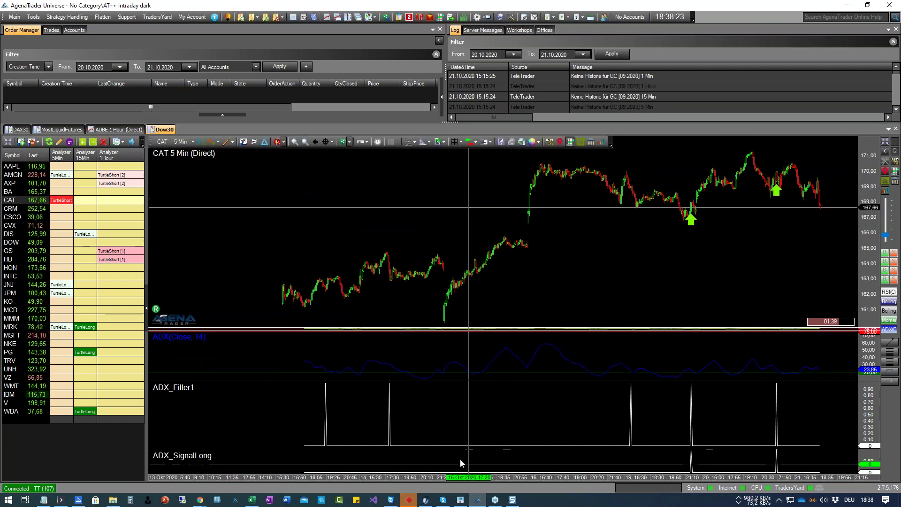
scroll(640, 479, up, 3)
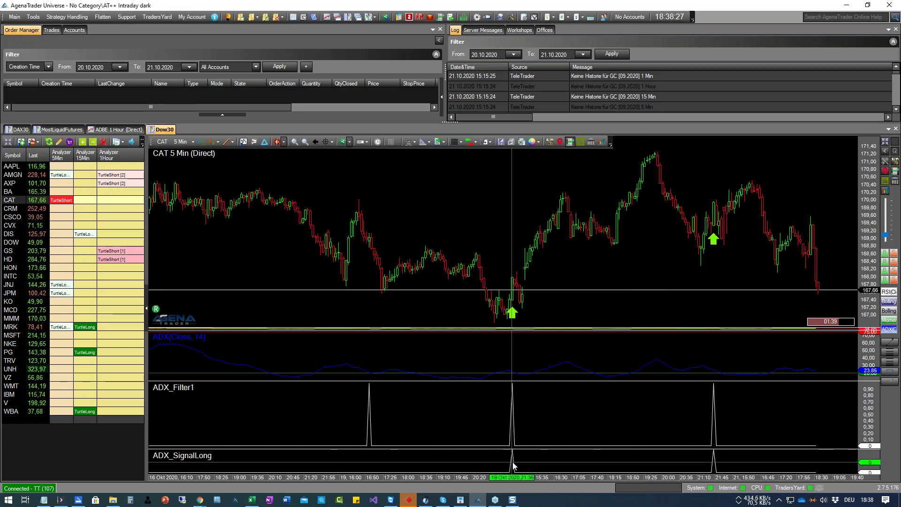
Open the AT++ Manager and review the rules of the ADX_Filter1 and ADX_SignalLong conditions
double_click(370, 394)
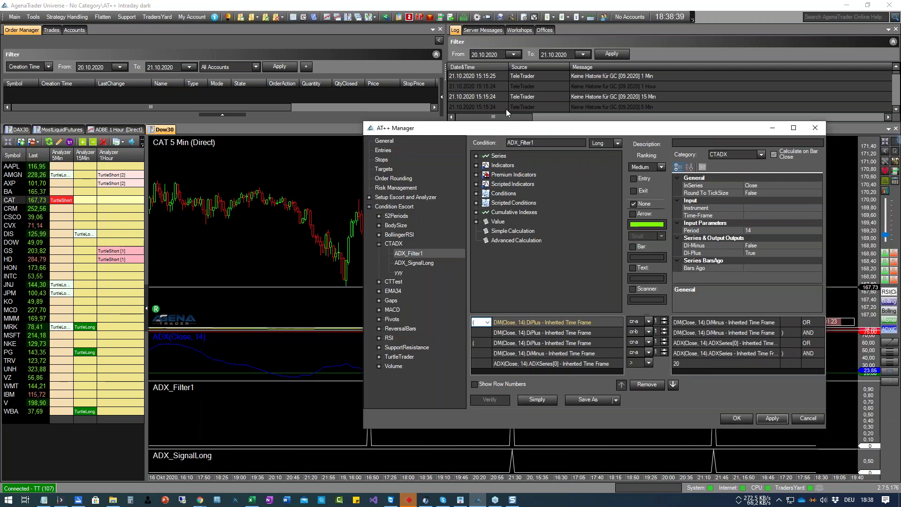
drag(566, 129, 312, 103)
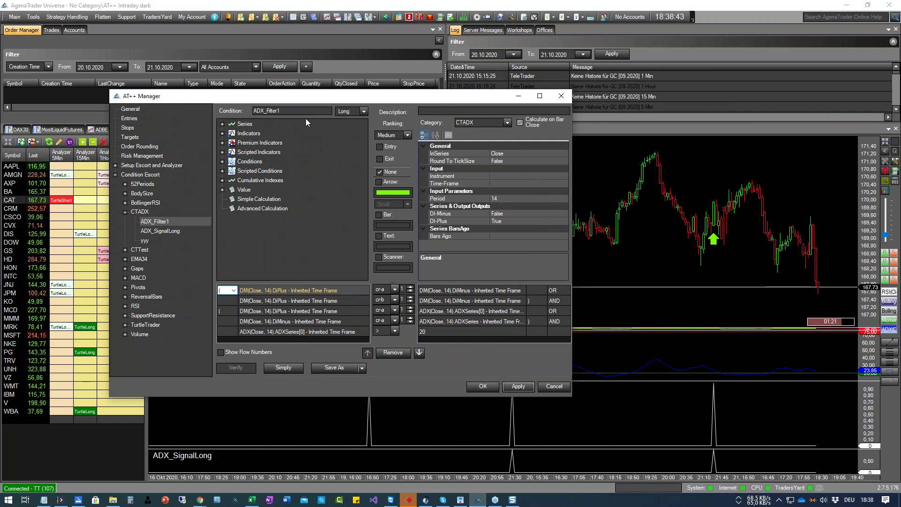
click(178, 233)
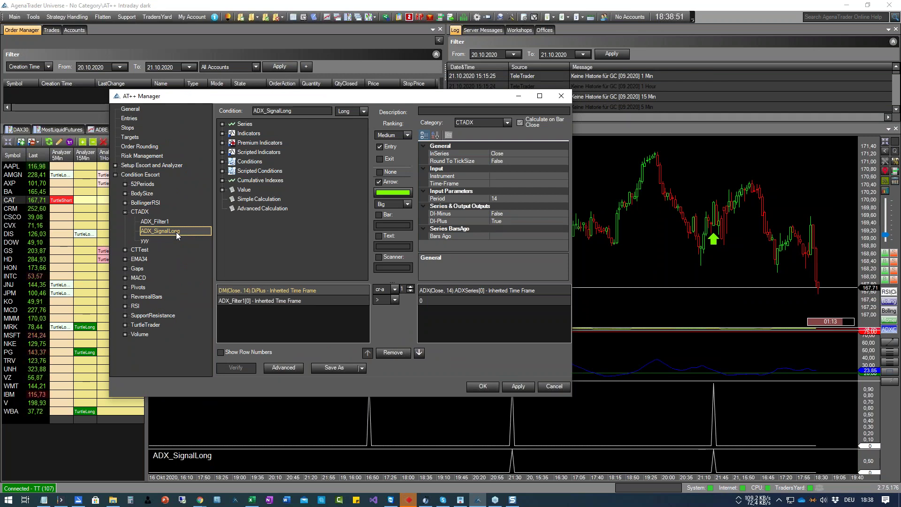
click(158, 224)
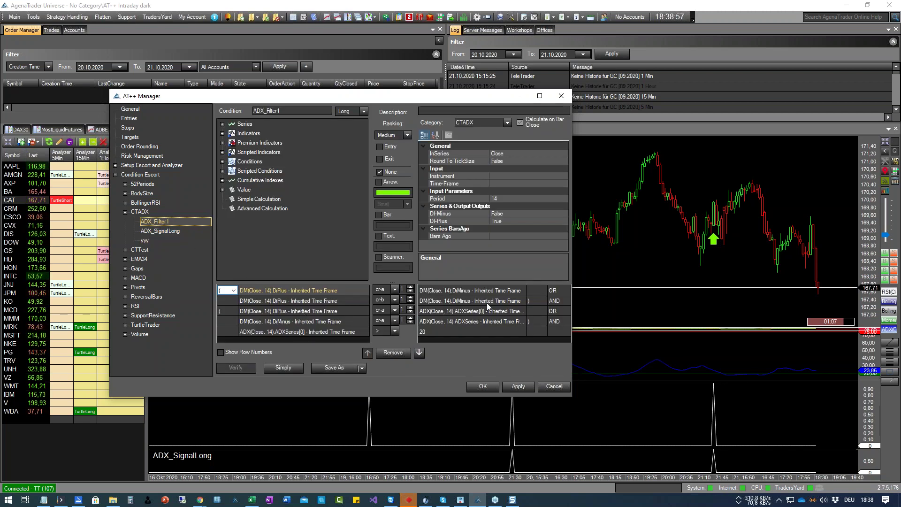
Save ADX_SignalLong as a new condition named ADX_SignalShort and open the copy in the CTADX category
click(171, 231)
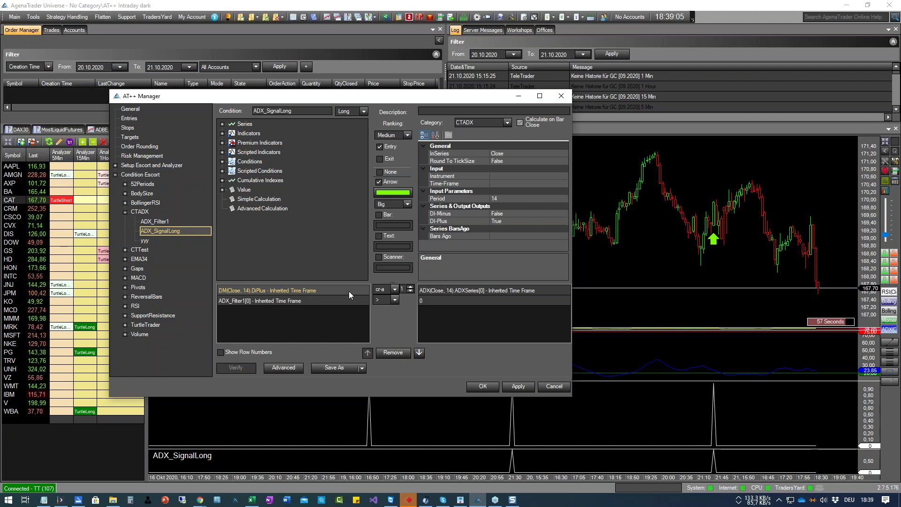
click(362, 368)
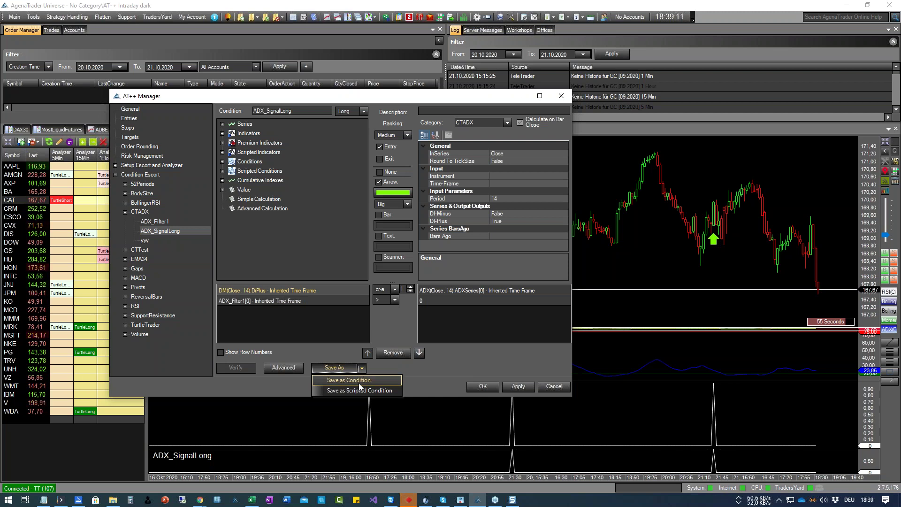
click(359, 381)
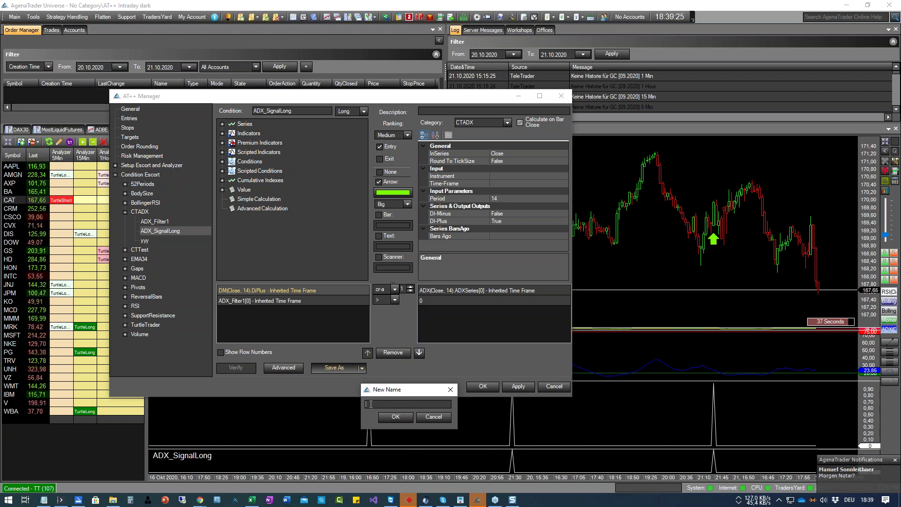
text(D)
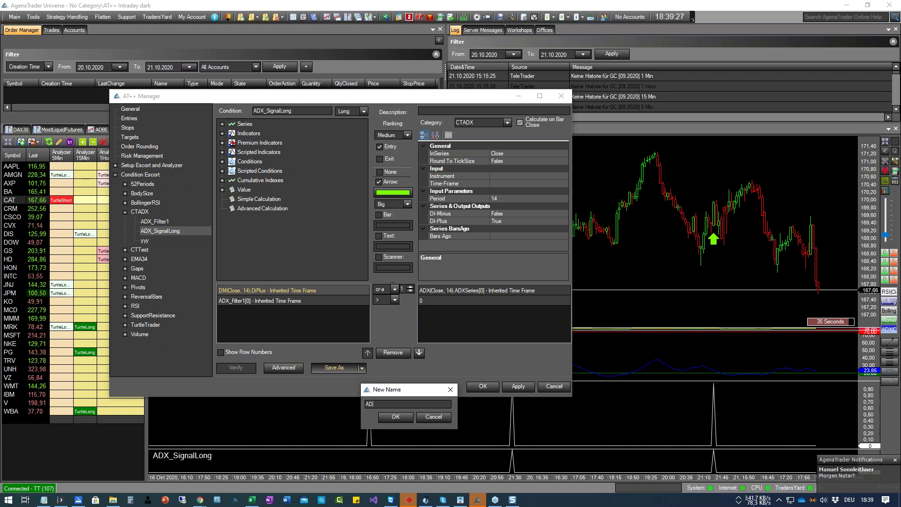
text(X_SignalShort)
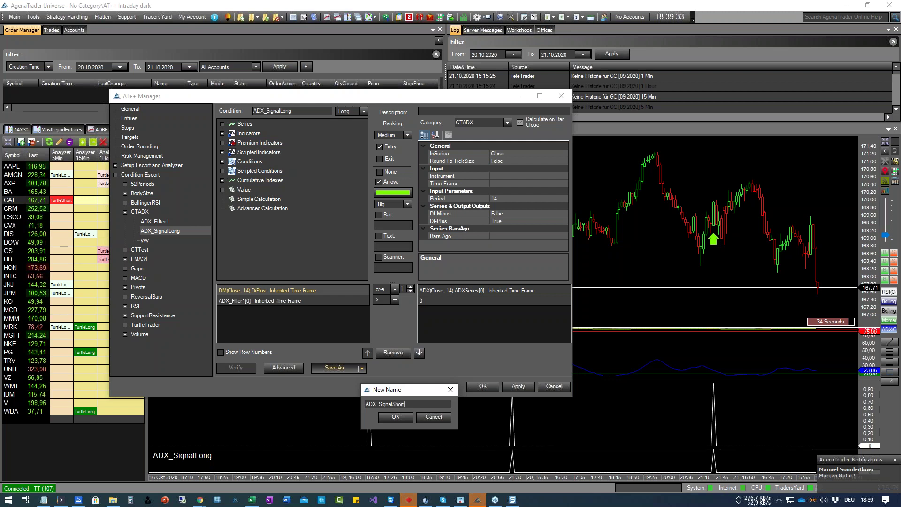
click(396, 417)
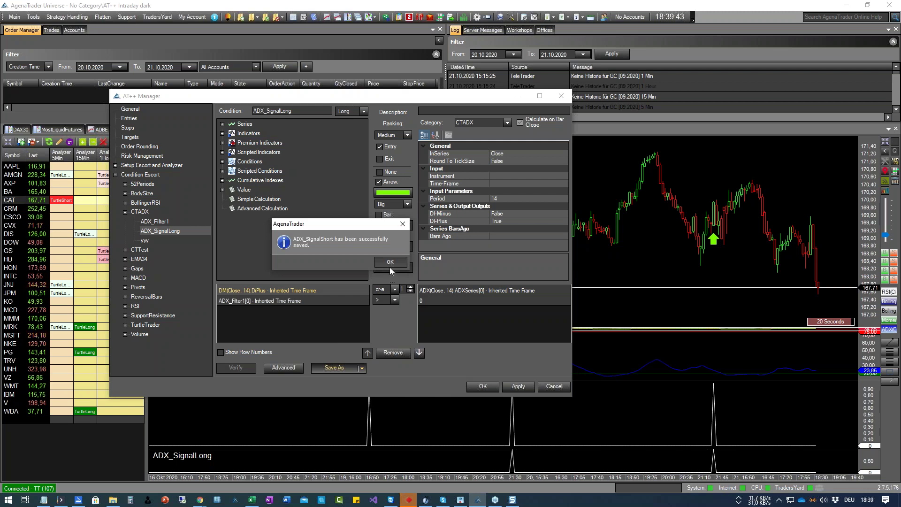
click(390, 265)
click(165, 242)
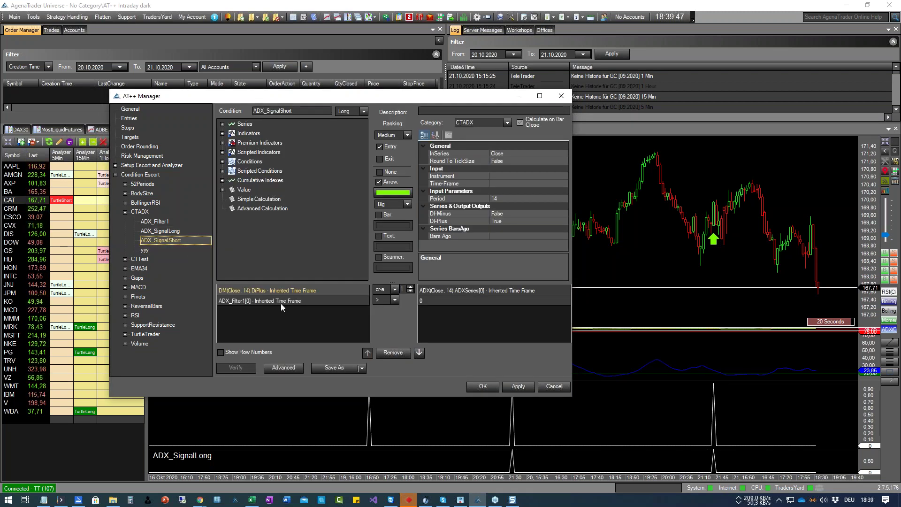
Switch the DM output in the first rule of ADX_SignalShort to DI-Minus by setting it to True, and apply the change
click(324, 290)
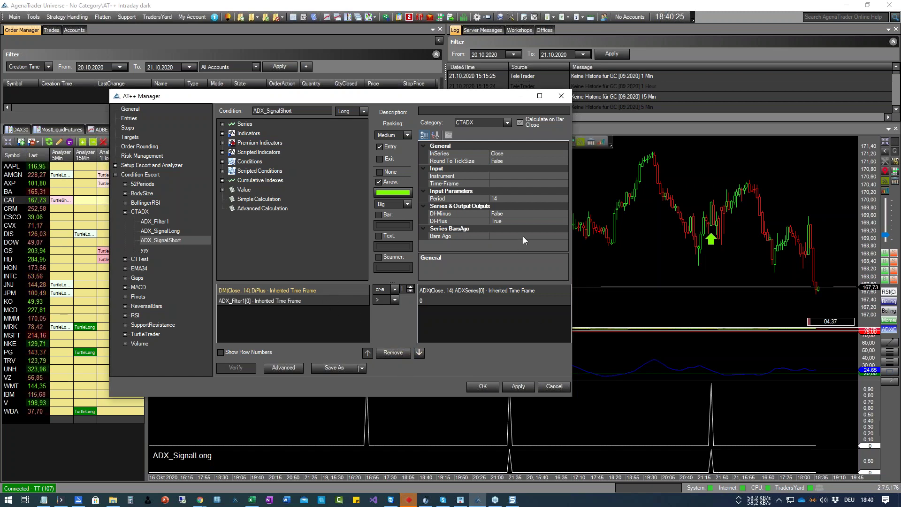
click(523, 213)
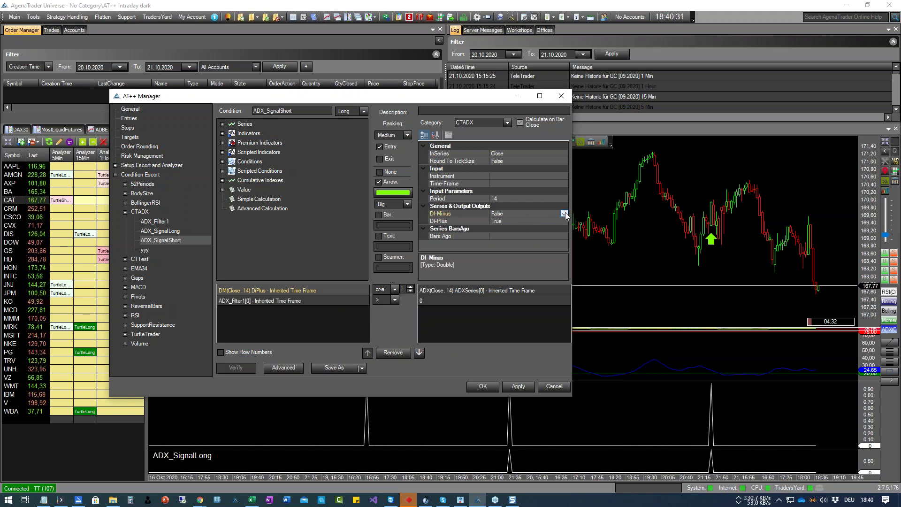
click(564, 214)
click(512, 219)
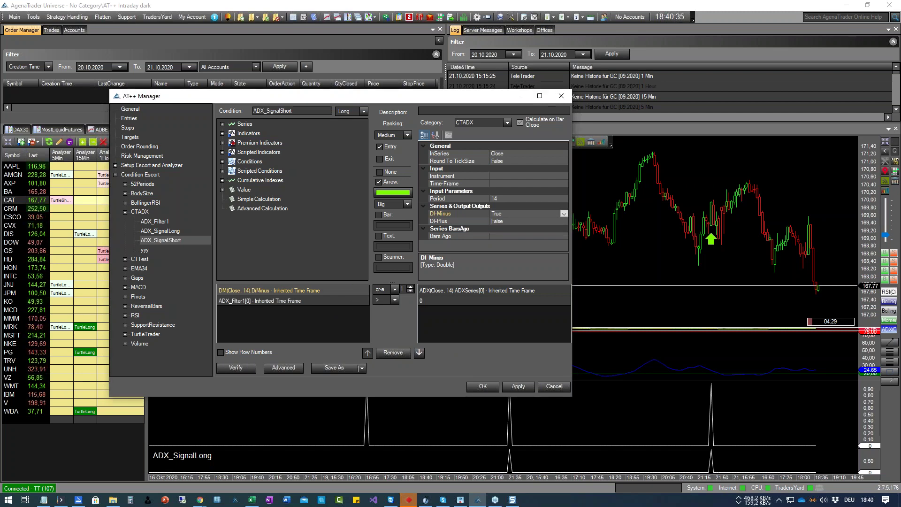
click(312, 304)
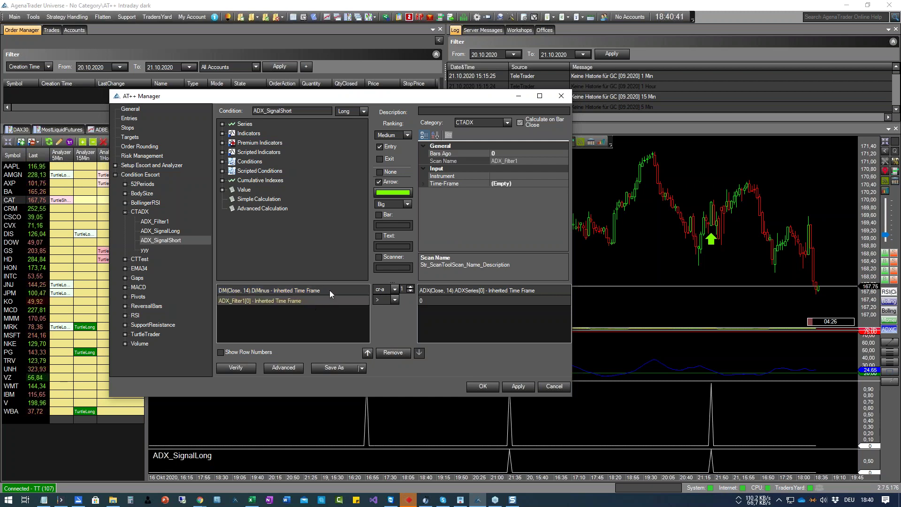
click(329, 290)
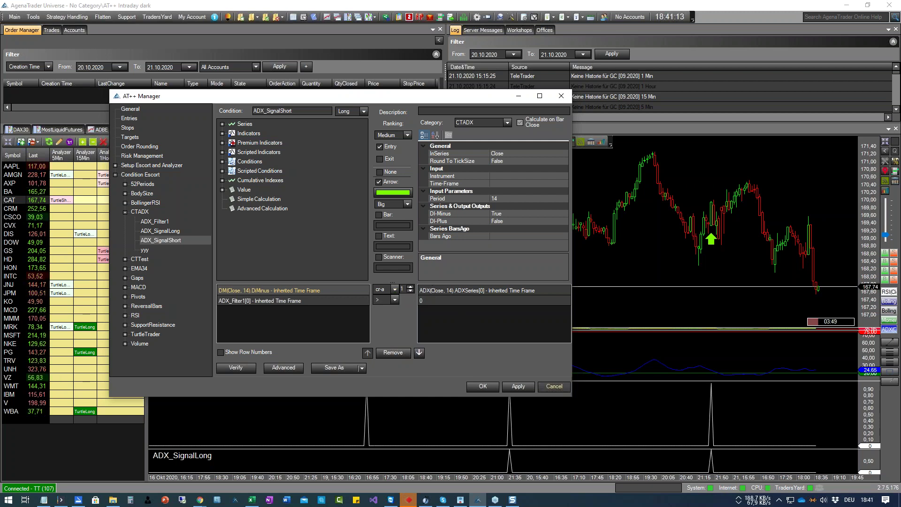
click(517, 386)
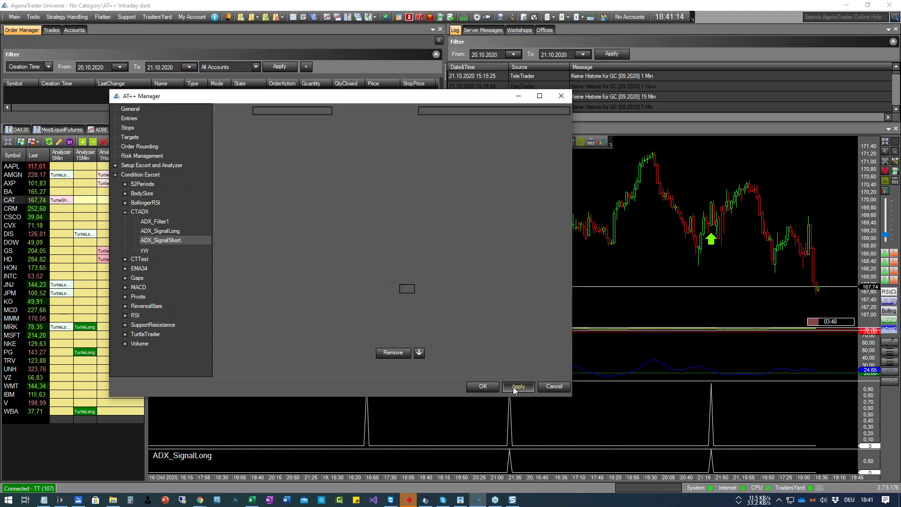
Add the ADX_SignalShort condition from the CTADX category to the CAT 5-minute chart in a new panel and apply it
drag(339, 96, 873, 82)
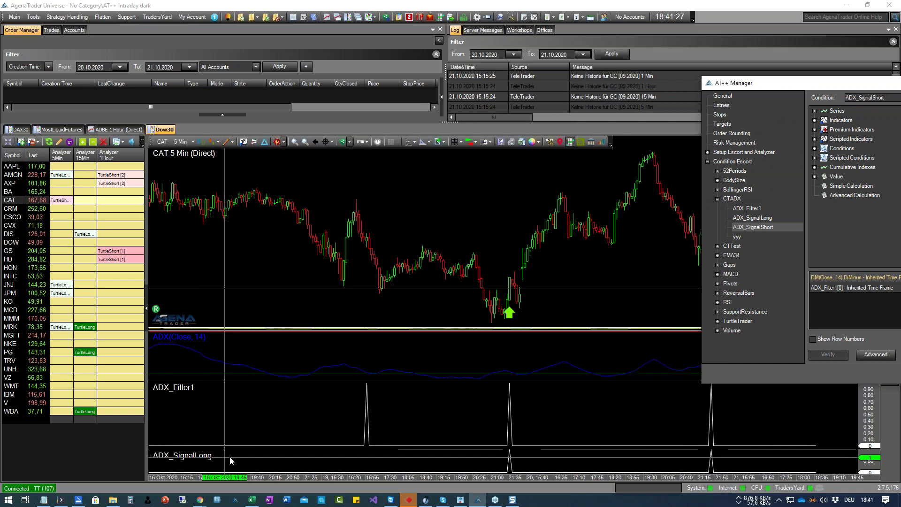
click(242, 145)
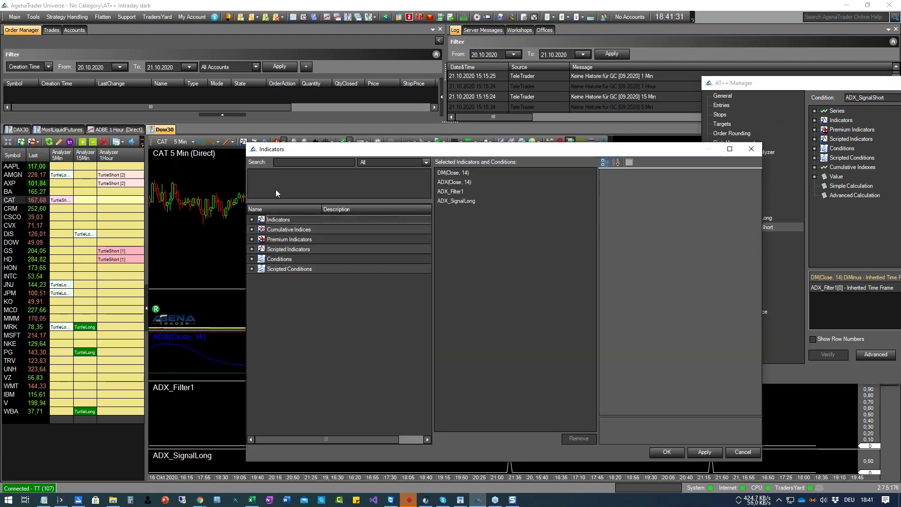
click(251, 259)
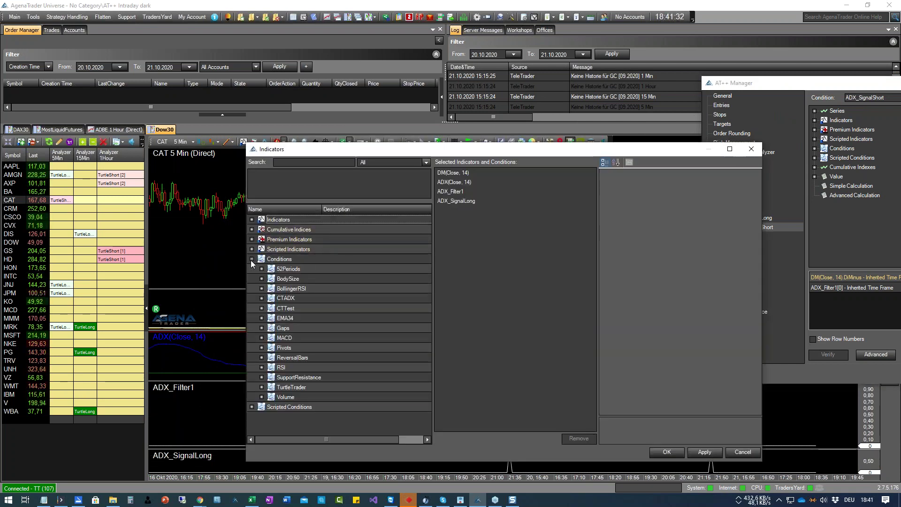
click(262, 299)
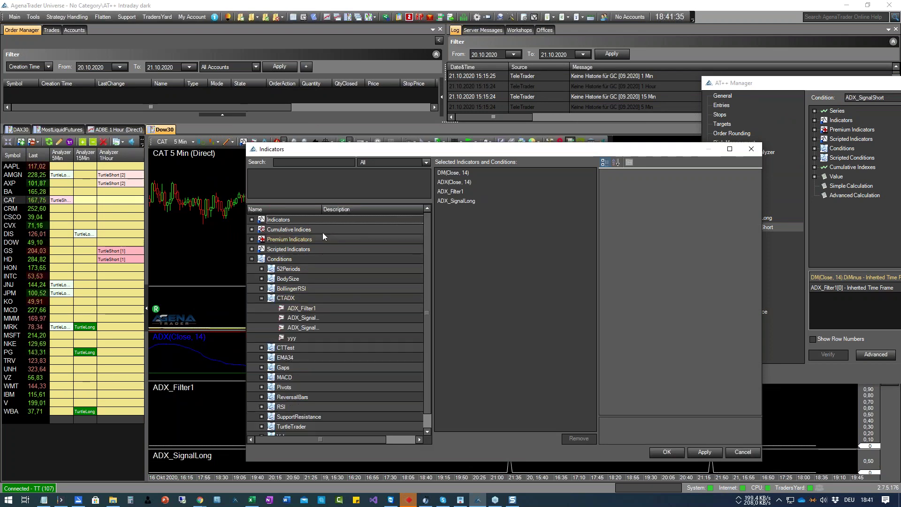
drag(322, 209, 376, 209)
double_click(321, 328)
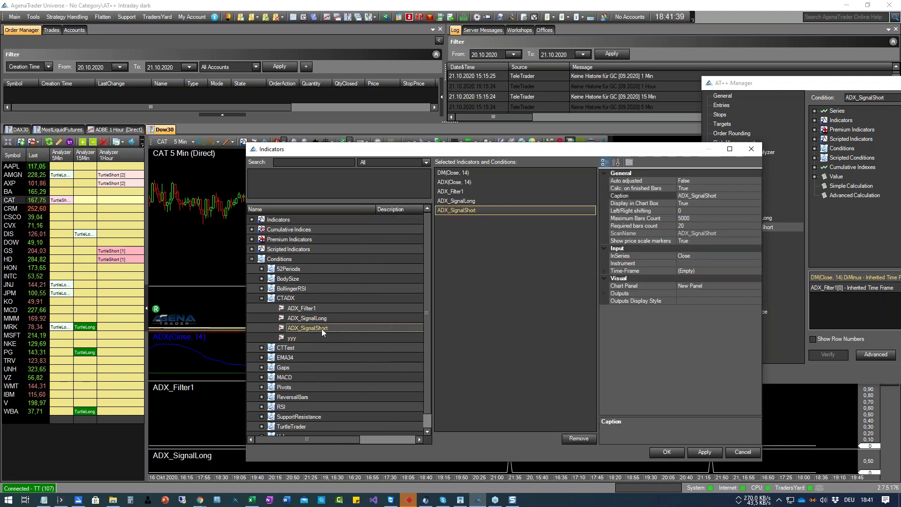
click(700, 452)
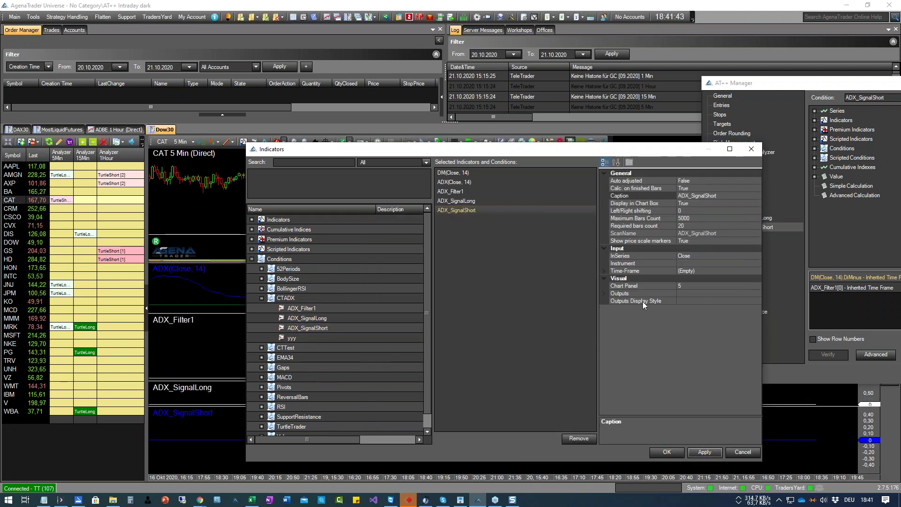
Set the plot color of the ADX_SignalShort scan output to white and confirm the indicator settings
click(605, 294)
click(614, 301)
click(696, 323)
click(757, 323)
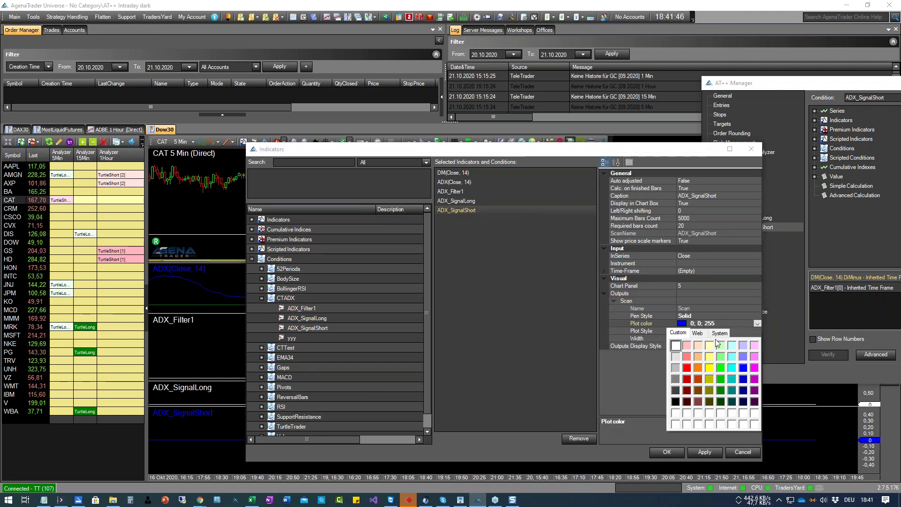
click(674, 346)
click(666, 452)
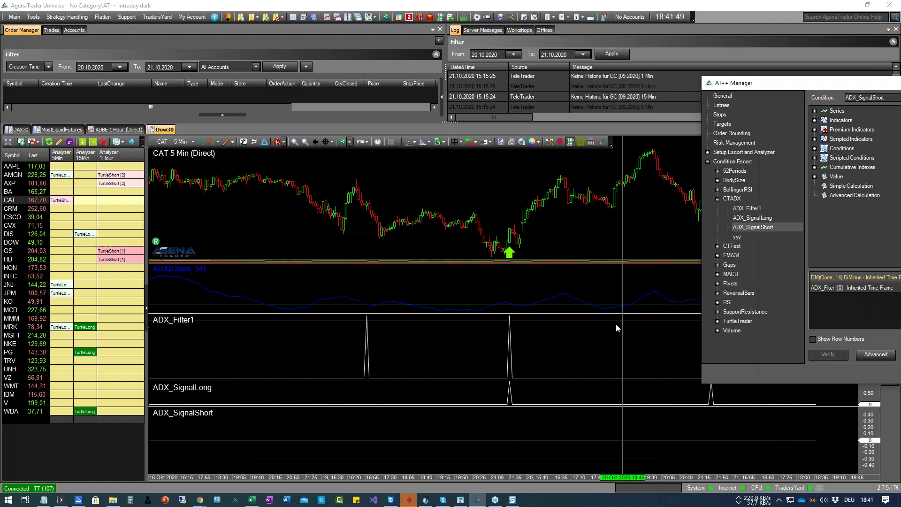
Compress the CAT chart's time axis and enlarge the signal panels to examine the ADX_SignalShort spikes
drag(601, 477, 571, 471)
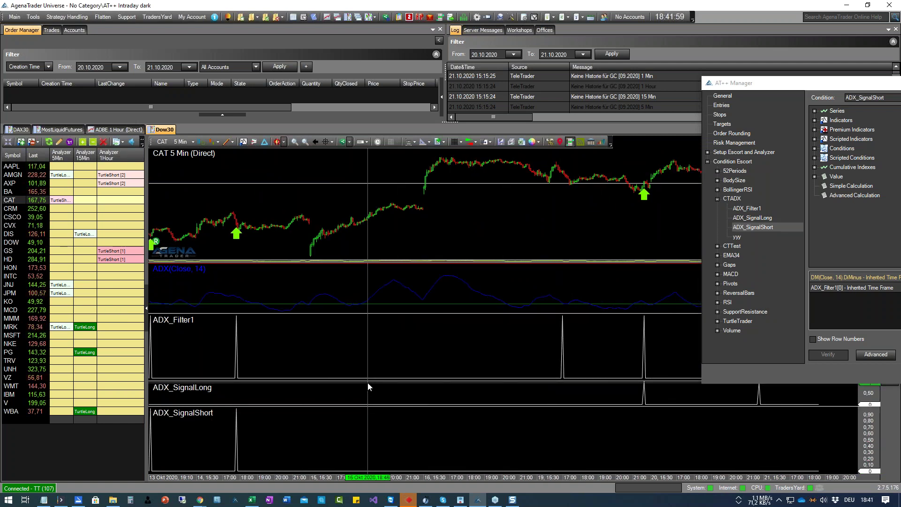
drag(367, 382, 372, 347)
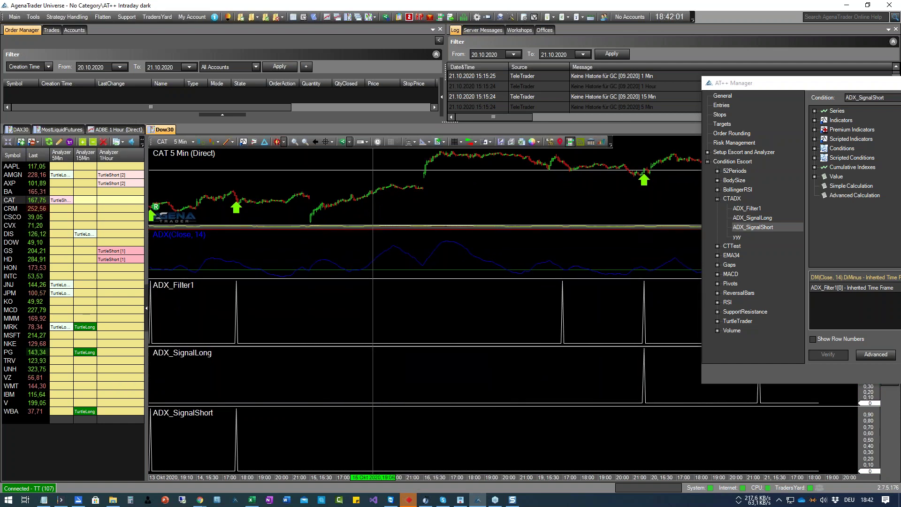
drag(328, 406, 331, 385)
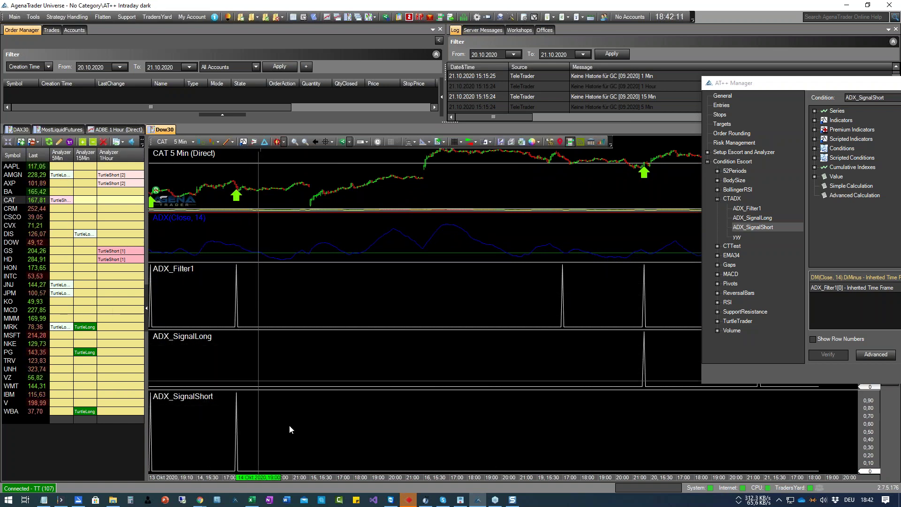
Change the direction of the ADX_SignalShort condition to Short in the AT++ Manager and save the change
drag(896, 83, 364, 140)
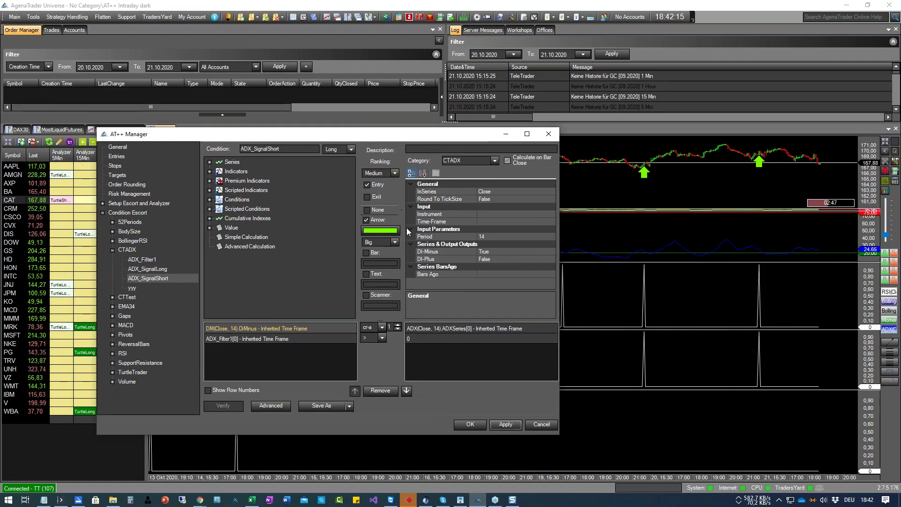
click(351, 149)
click(336, 177)
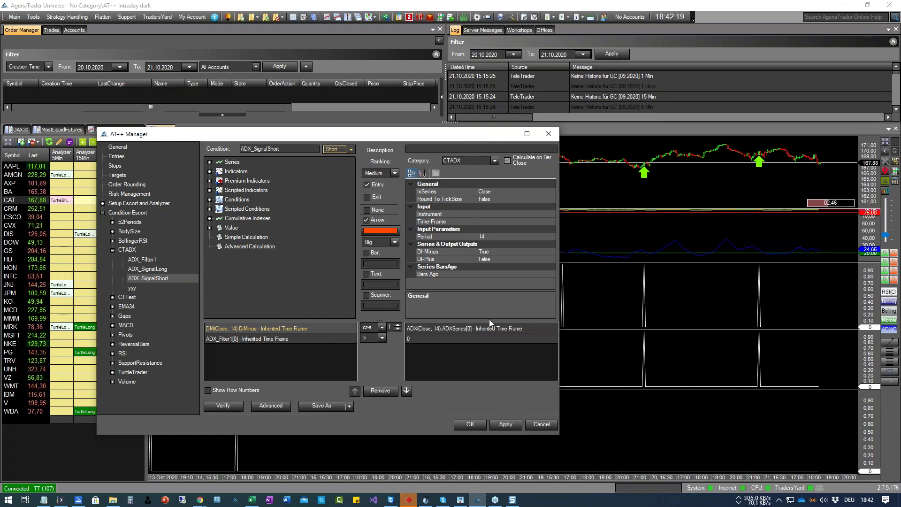
click(494, 424)
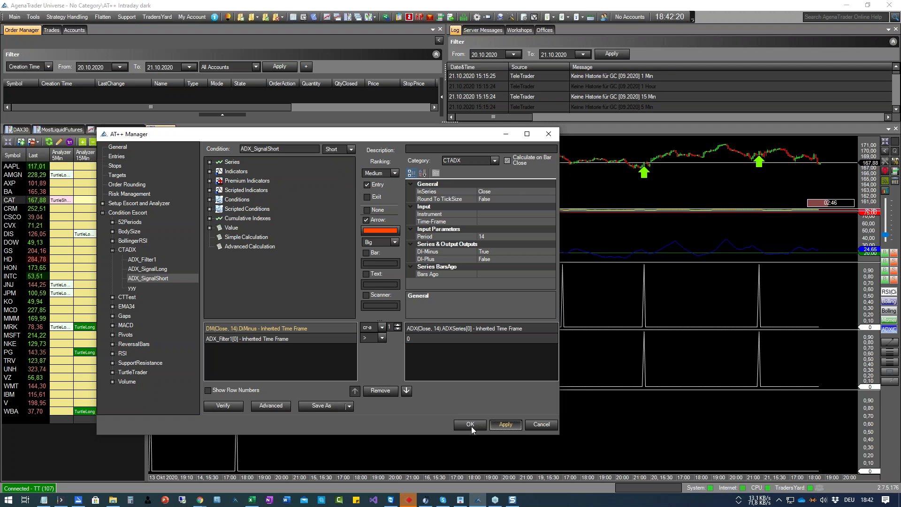
click(470, 425)
click(470, 425)
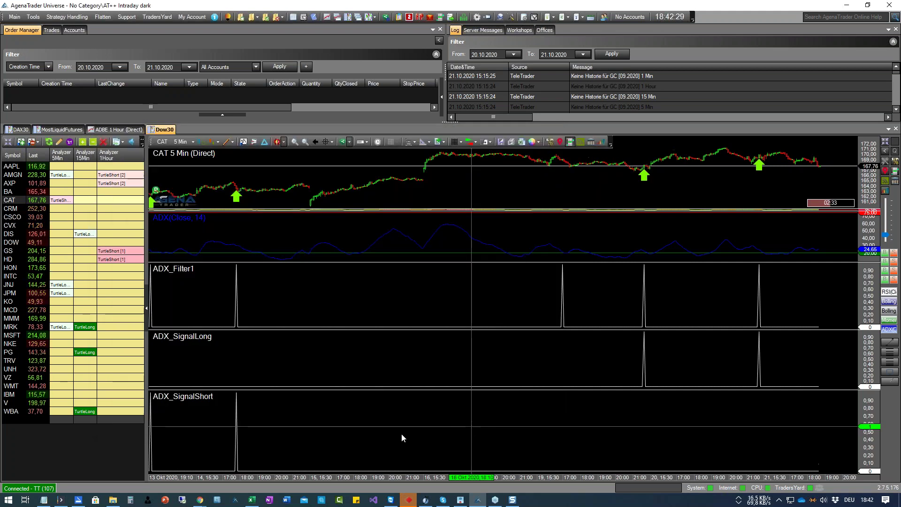
Reload the scripts on the CAT chart and enlarge its price panel by shrinking the filter and signal panels
right_click(379, 429)
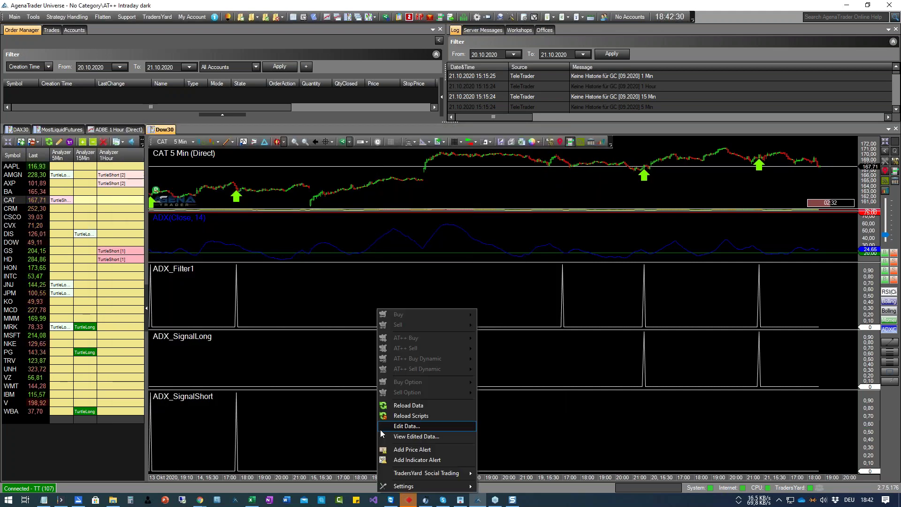
click(413, 416)
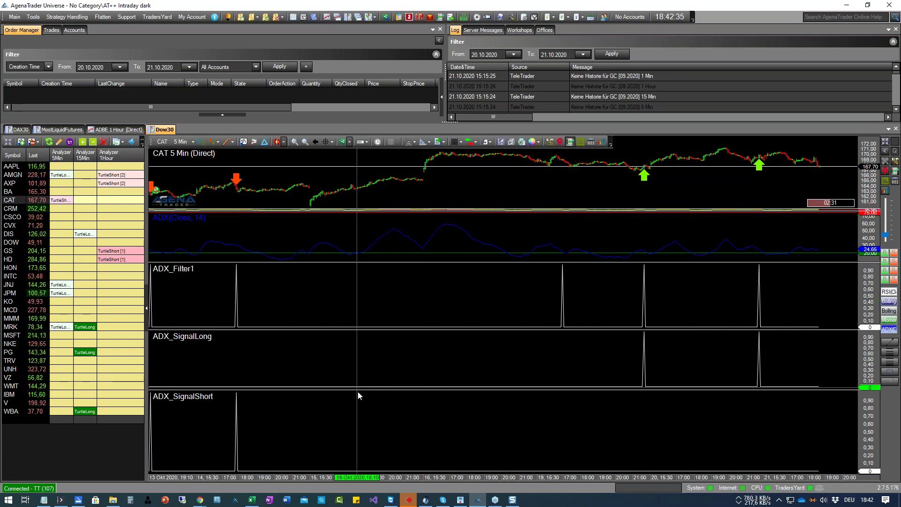
drag(358, 390, 358, 451)
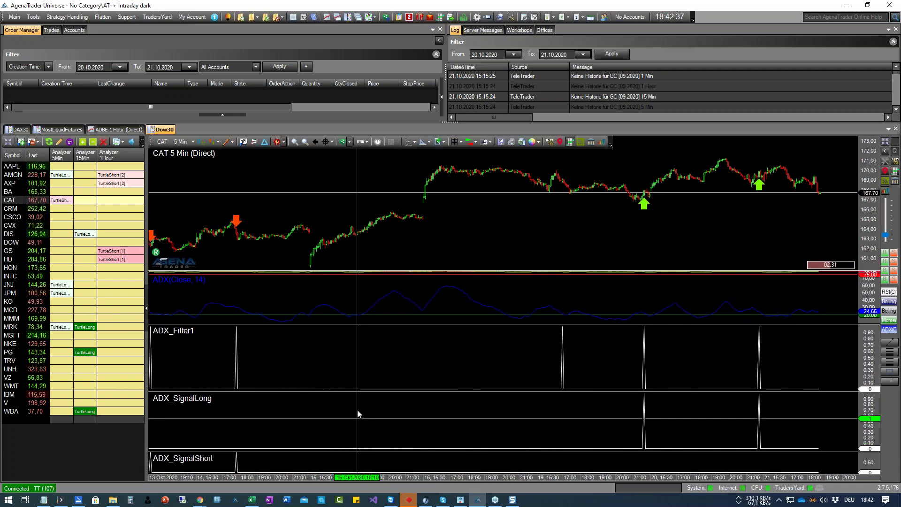
drag(358, 391, 359, 437)
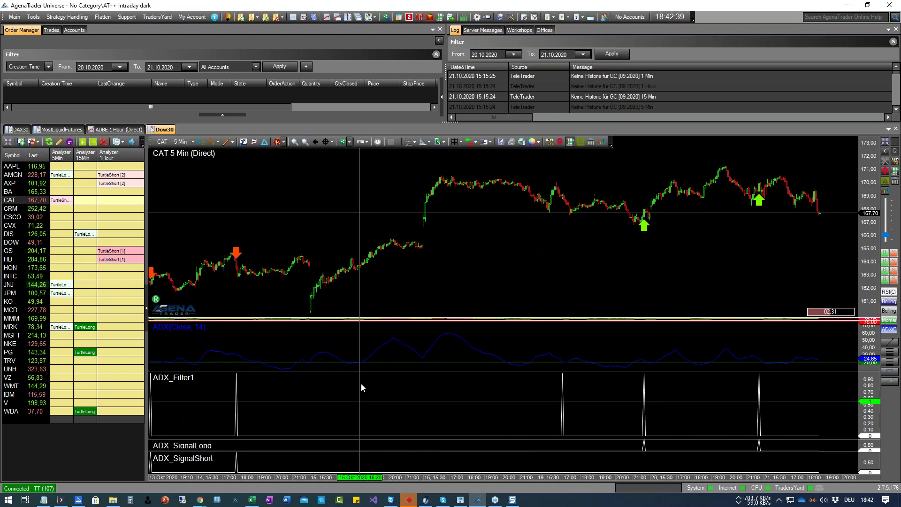
drag(361, 366, 362, 415)
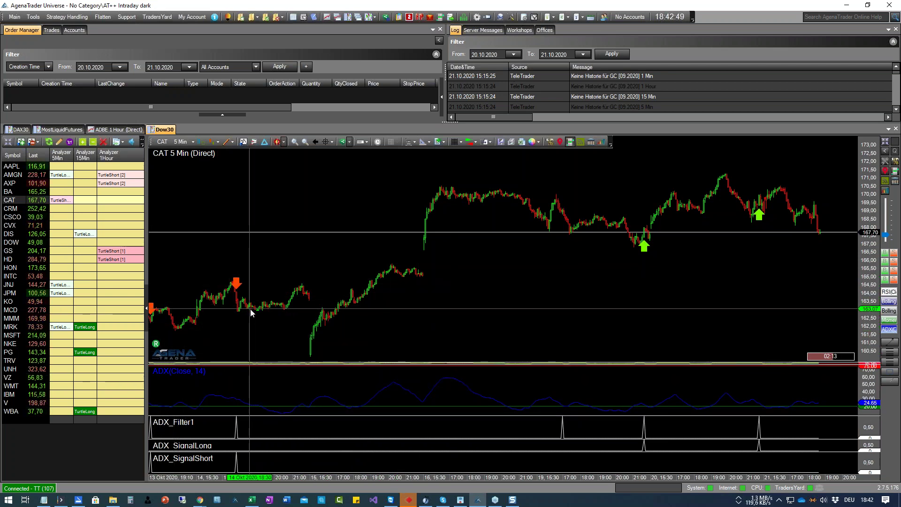
Check the long and short signal arrows on the BA, DOW, DIS, HD and MMM 5-minute charts, enlarging the signal panels for comparison
click(9, 191)
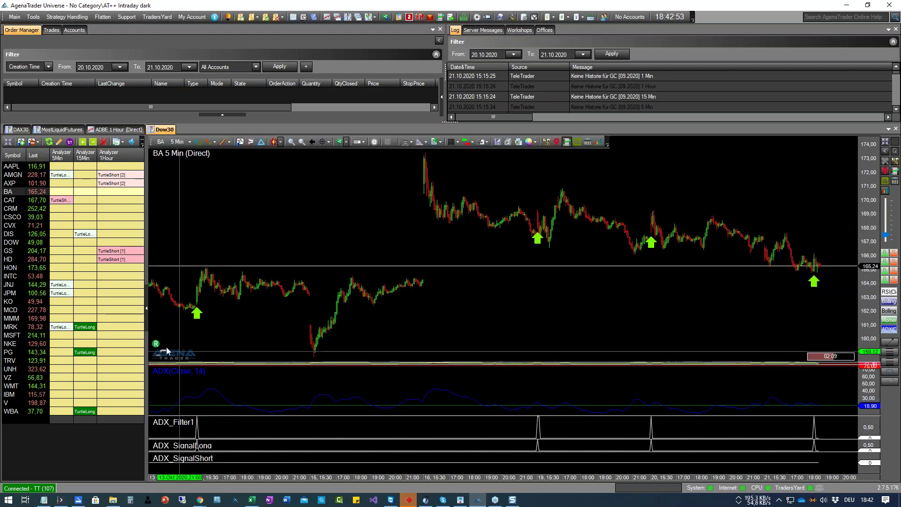
click(35, 241)
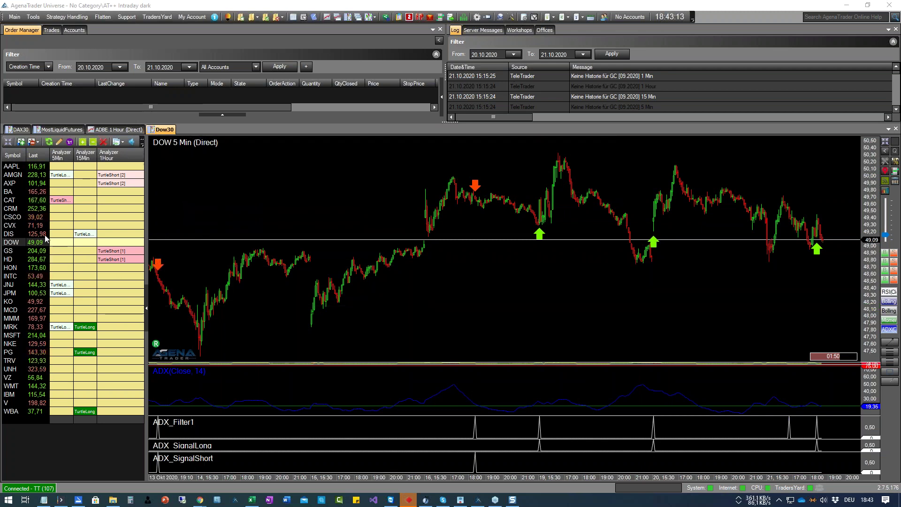
click(11, 235)
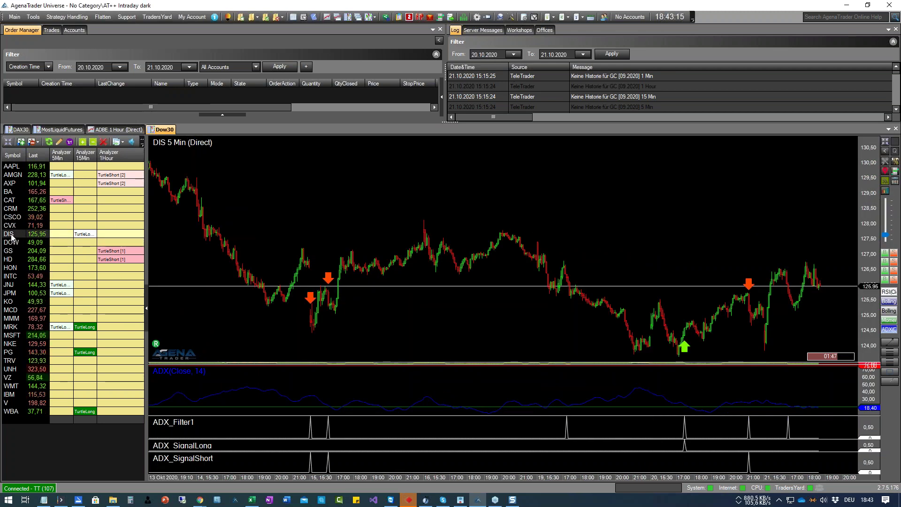
click(19, 259)
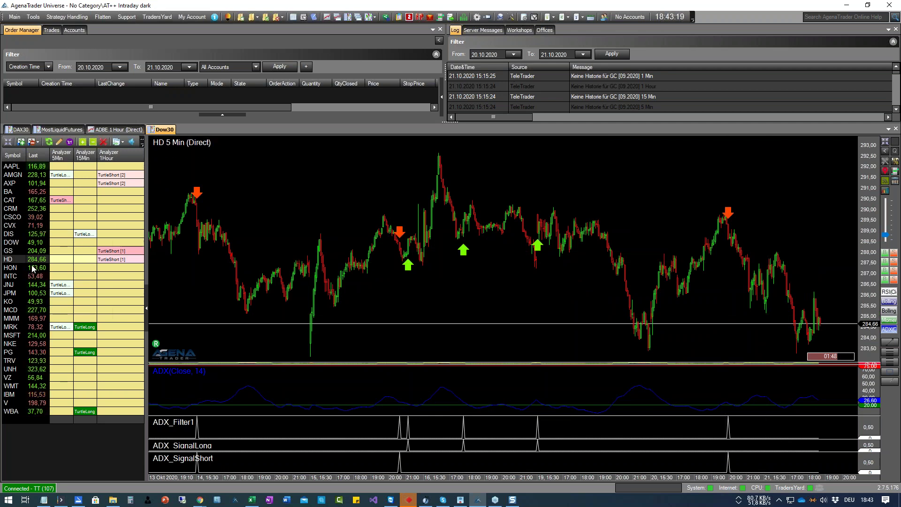
click(18, 318)
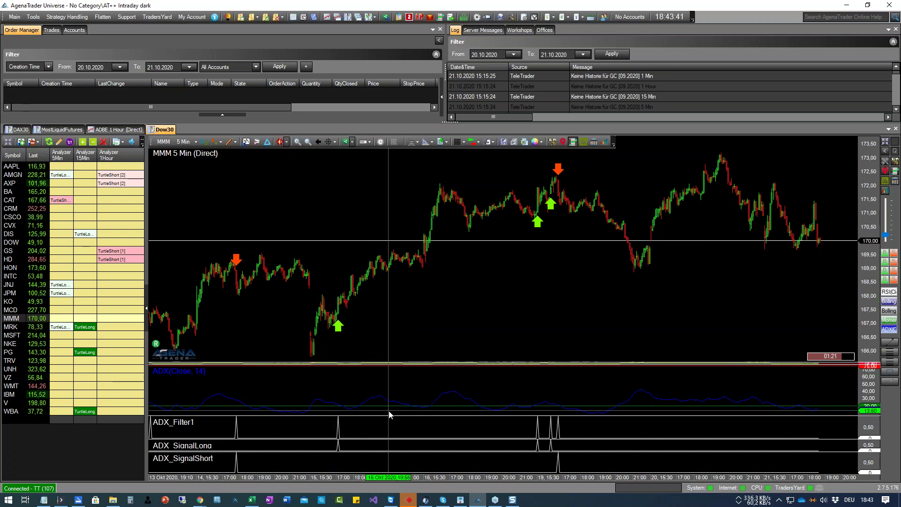
drag(388, 417, 389, 418)
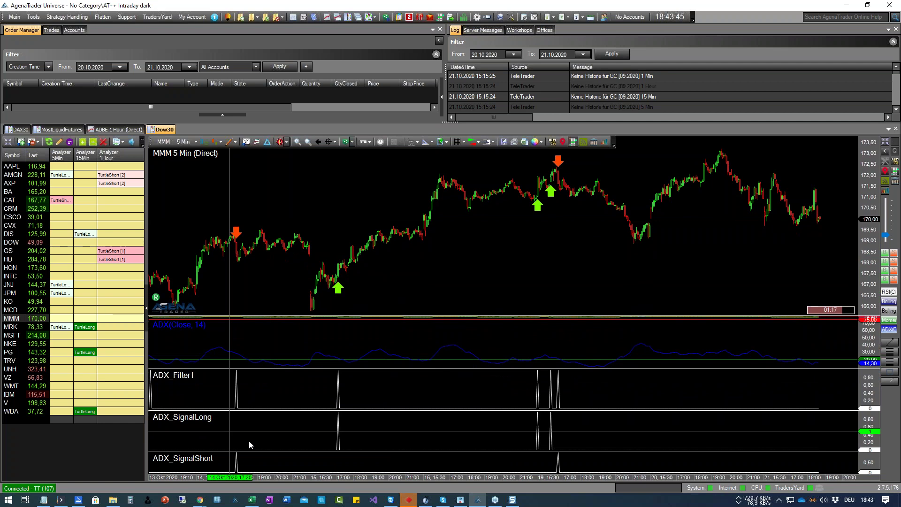
drag(360, 460, 359, 444)
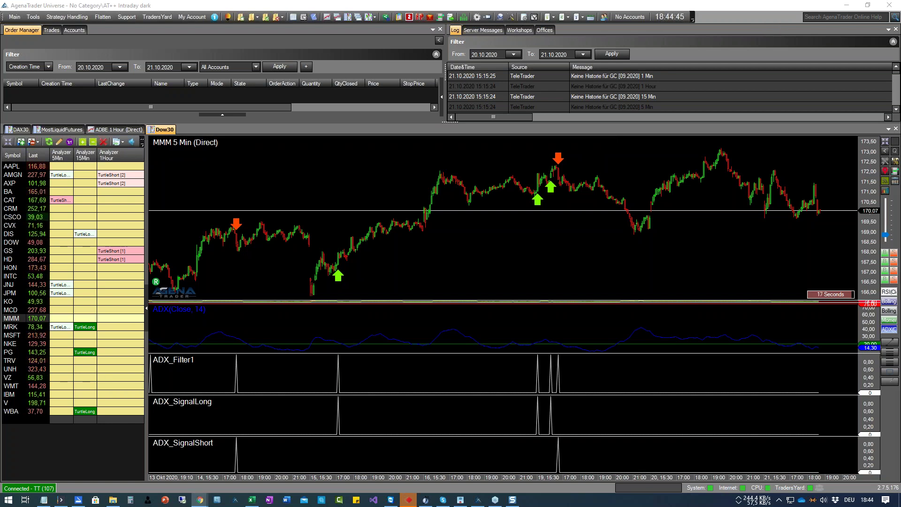
Bring in the Handels-Signal PDF and read the rules of Filter II and its buy and sell signals
drag(900, 24, 313, 22)
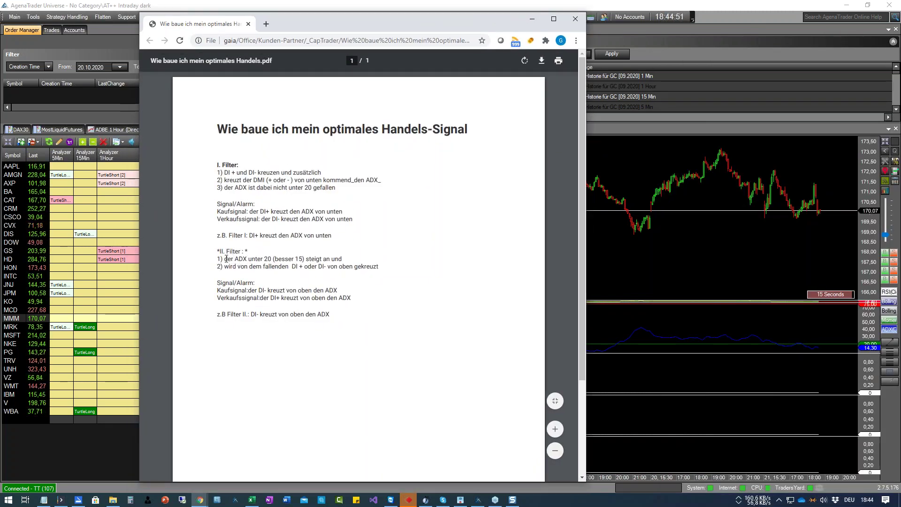
drag(247, 259, 269, 259)
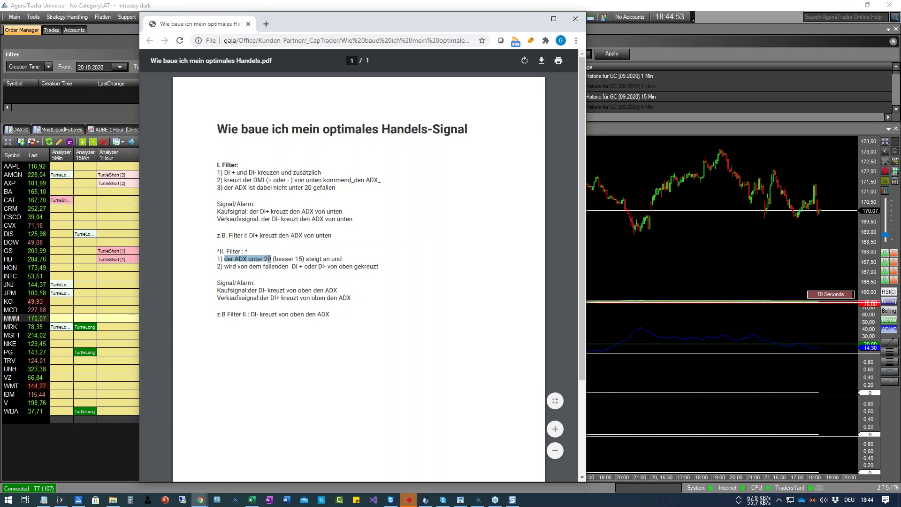
click(287, 257)
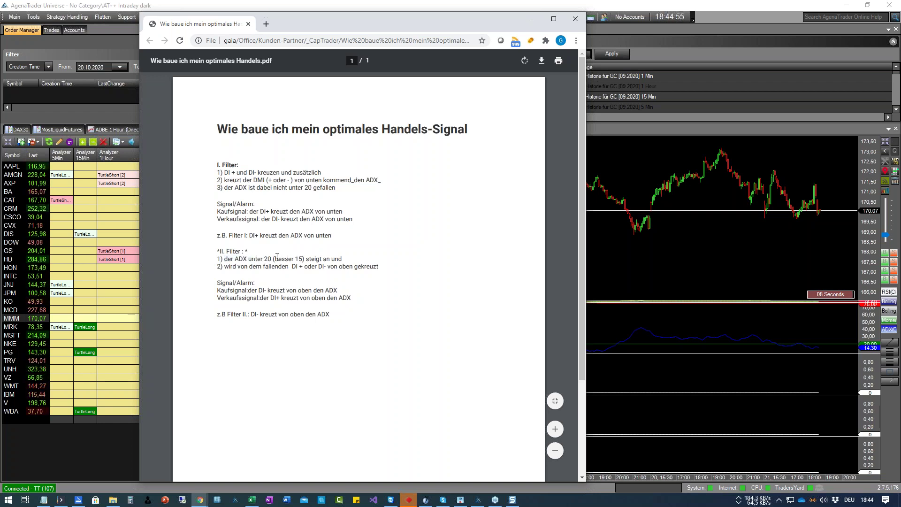
drag(304, 259, 342, 259)
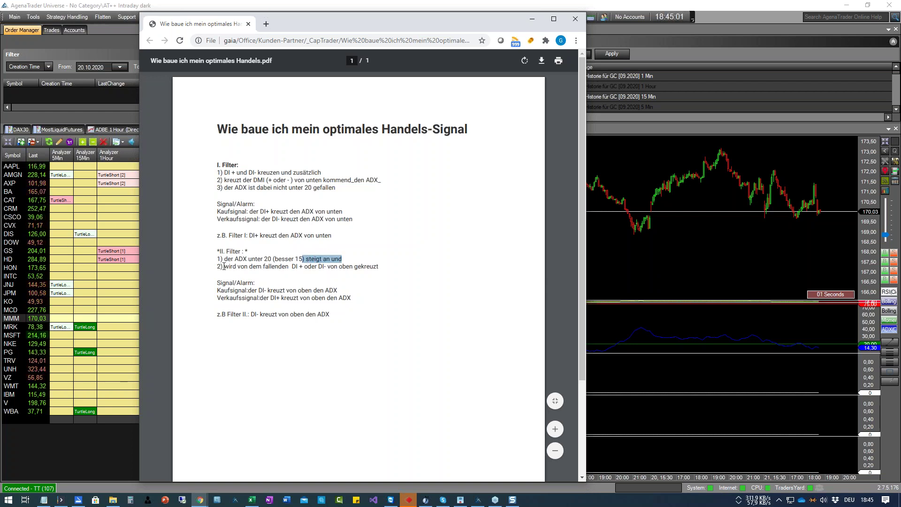
drag(224, 266, 378, 269)
click(309, 266)
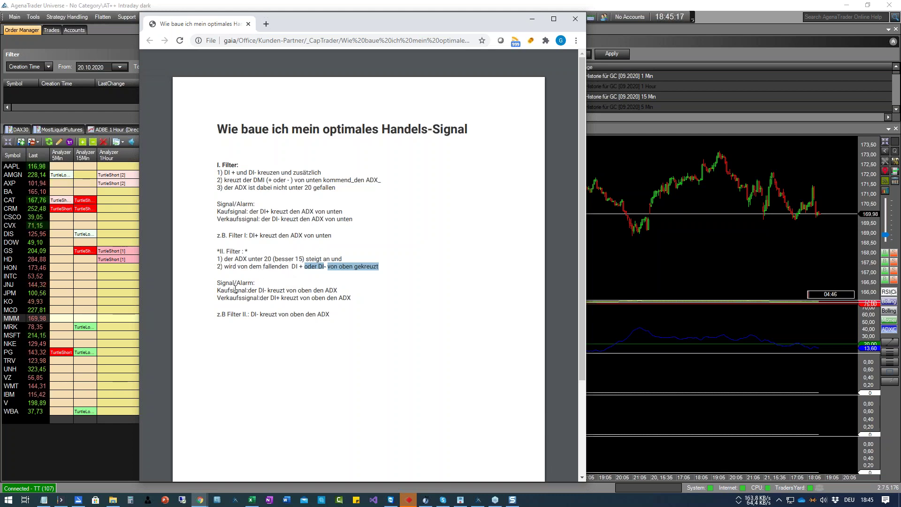
drag(218, 291, 249, 291)
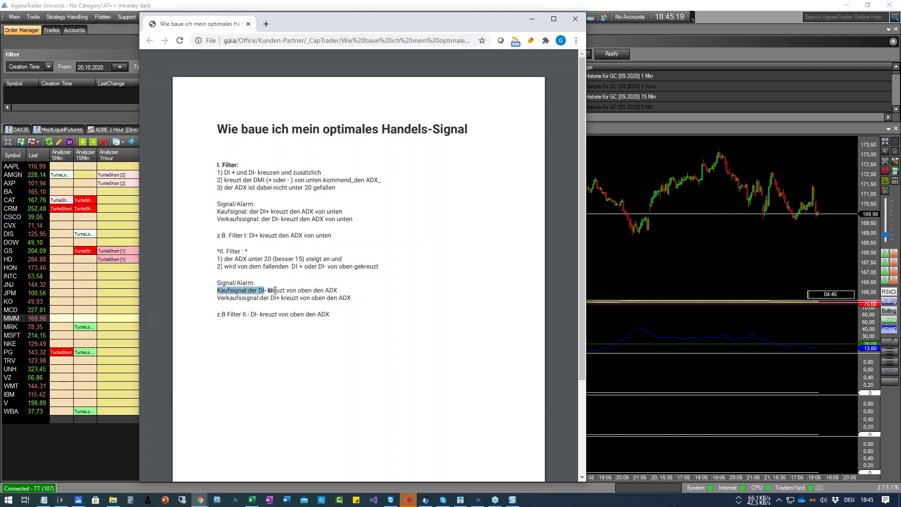
click(251, 299)
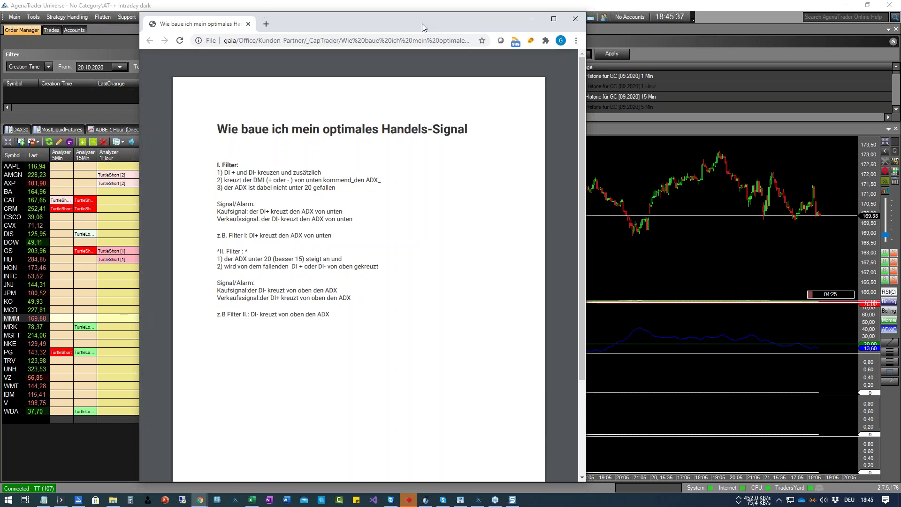
drag(422, 23, 599, 30)
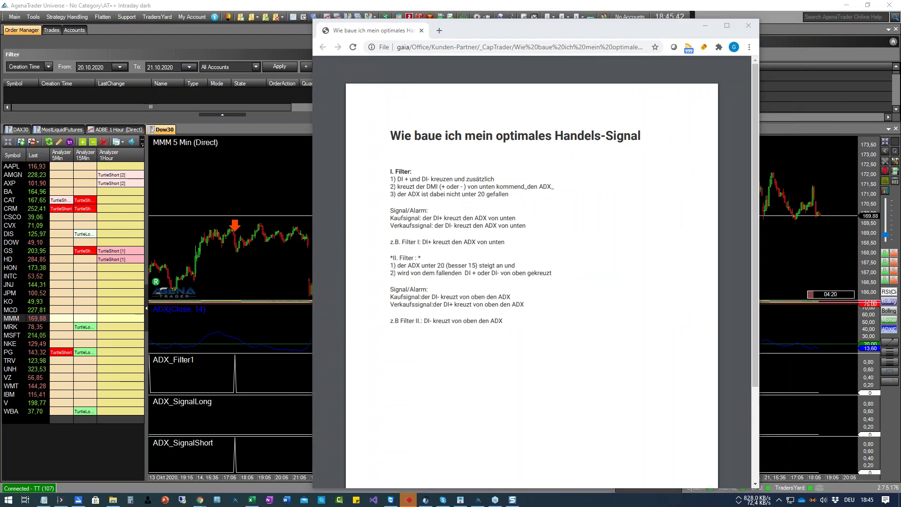
drag(545, 26, 900, 29)
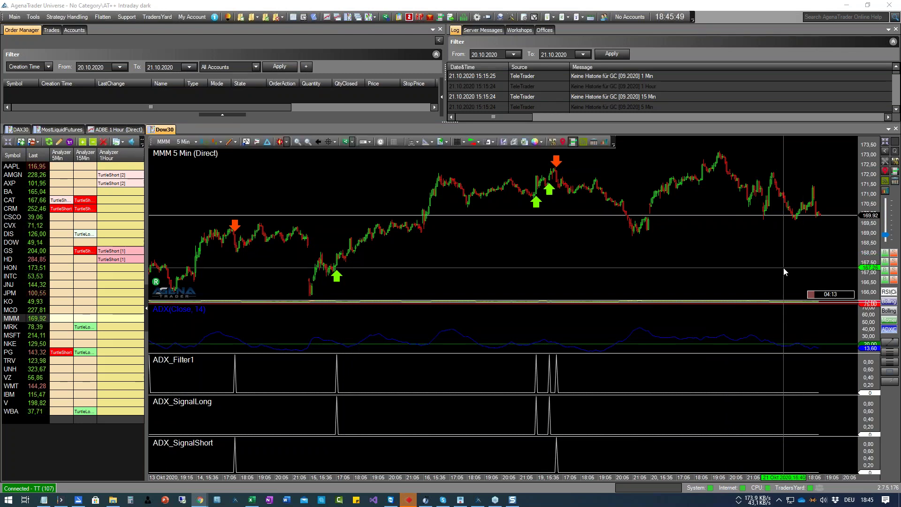
Remove the ADX_Filter1 and ADX_SignalLong conditions from the MMM 5-minute chart
key(Delete)
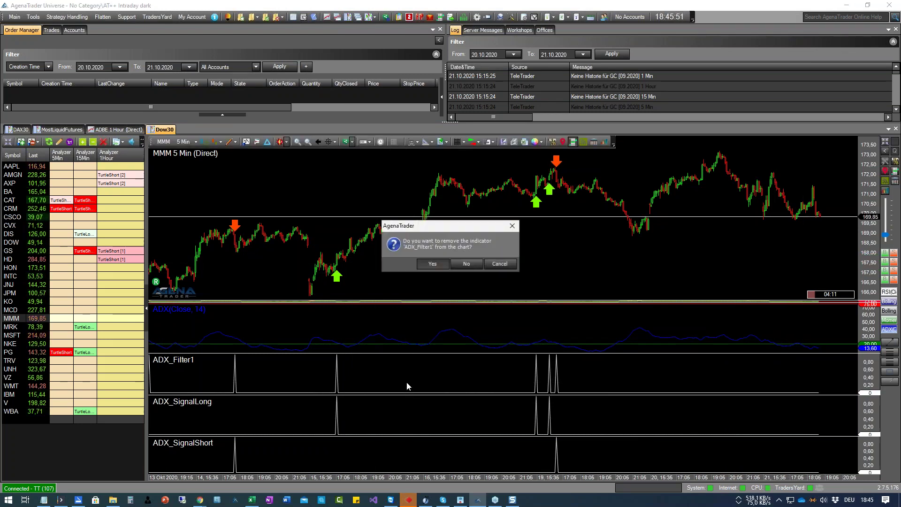
click(431, 264)
key(Delete)
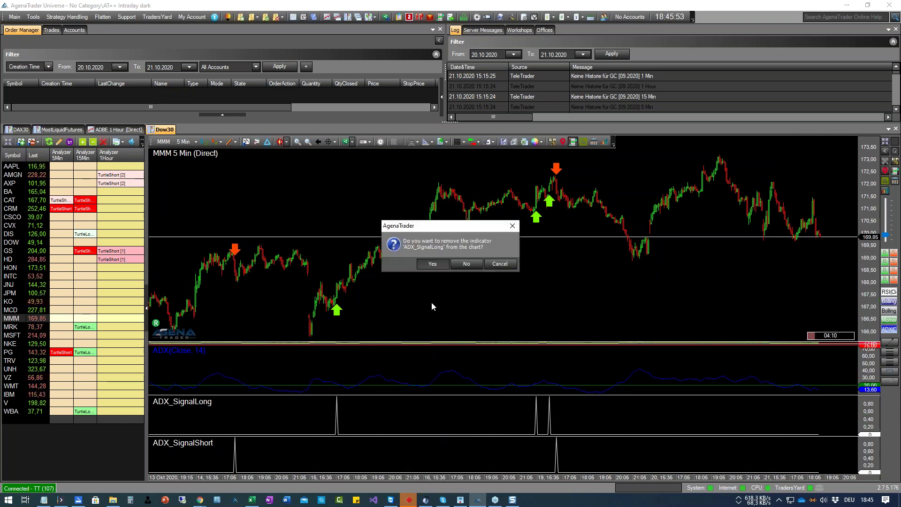
click(432, 263)
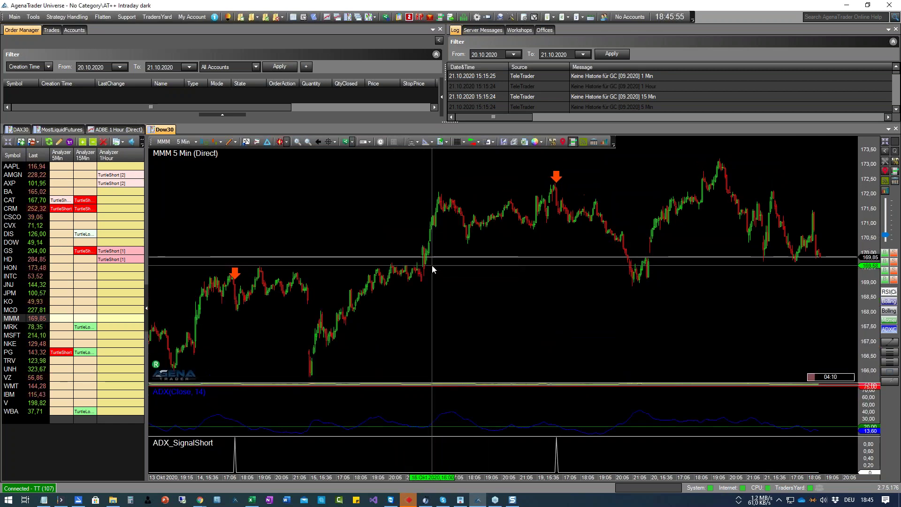
Remove the ADX_SignalShort indicator from the MMM chart and enlarge the DM and ADX panes below the price
key(Delete)
click(432, 264)
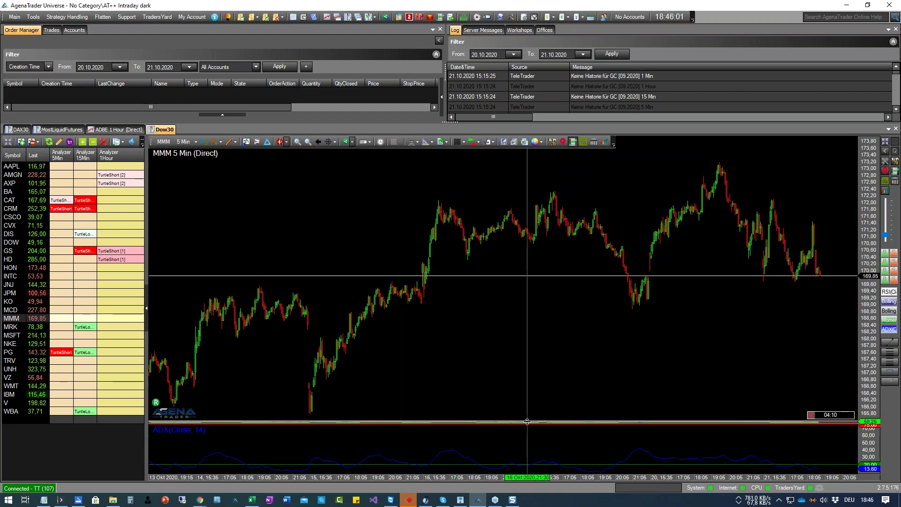
drag(525, 422, 497, 339)
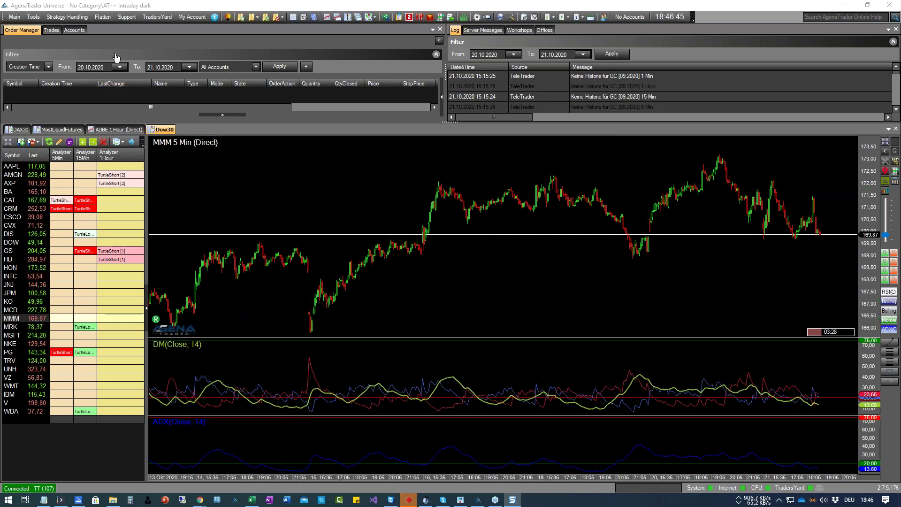
Create a new condition in the CTADX category of the AT++ Manager's Condition Escort and name it ADX_Filter2
click(534, 20)
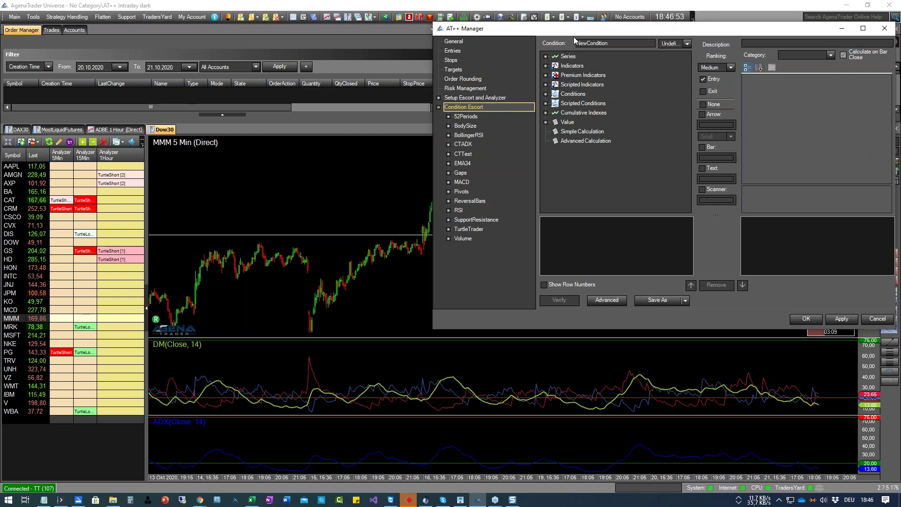
drag(518, 33, 333, 61)
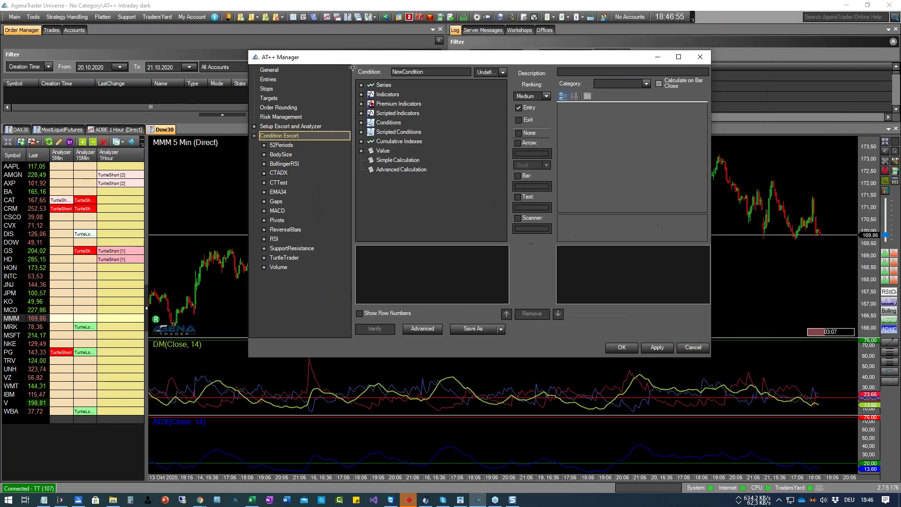
click(288, 172)
click(264, 174)
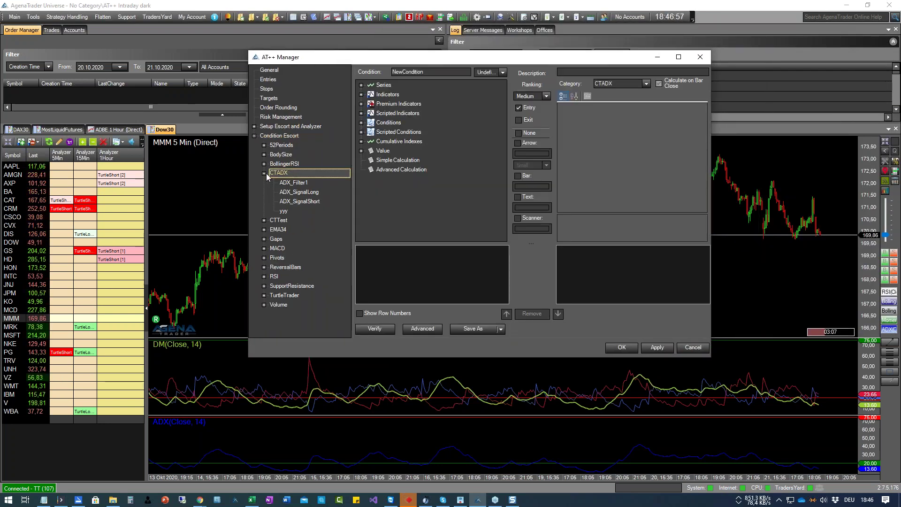
click(265, 173)
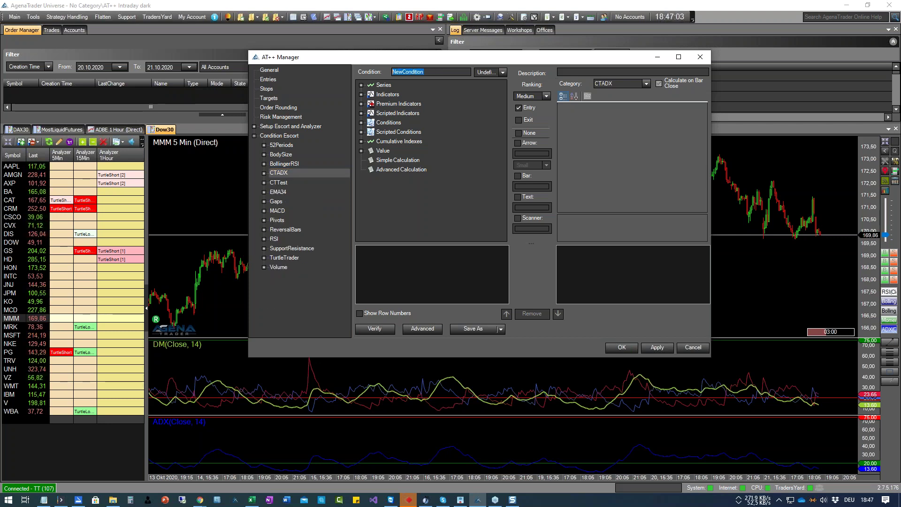
text(ADX_Filter2)
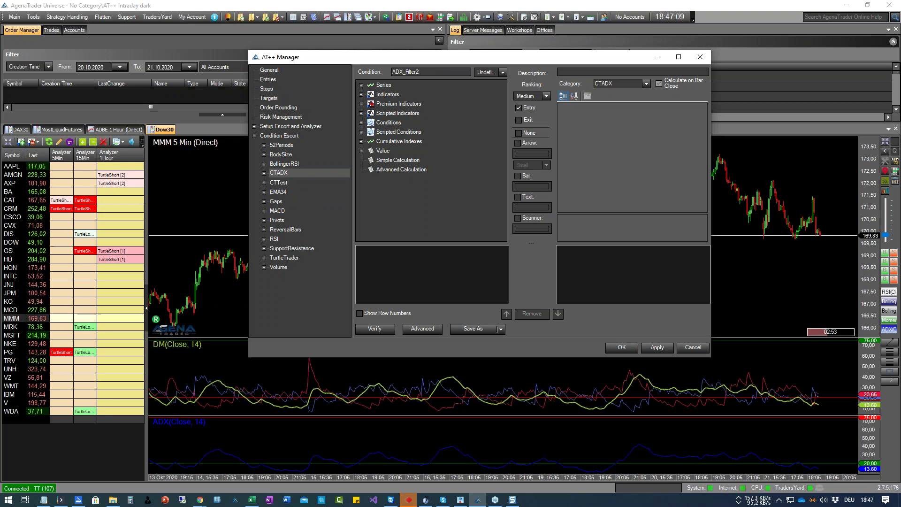
Set the direction of the ADX_Filter2 condition to Long
click(503, 74)
click(484, 89)
click(501, 74)
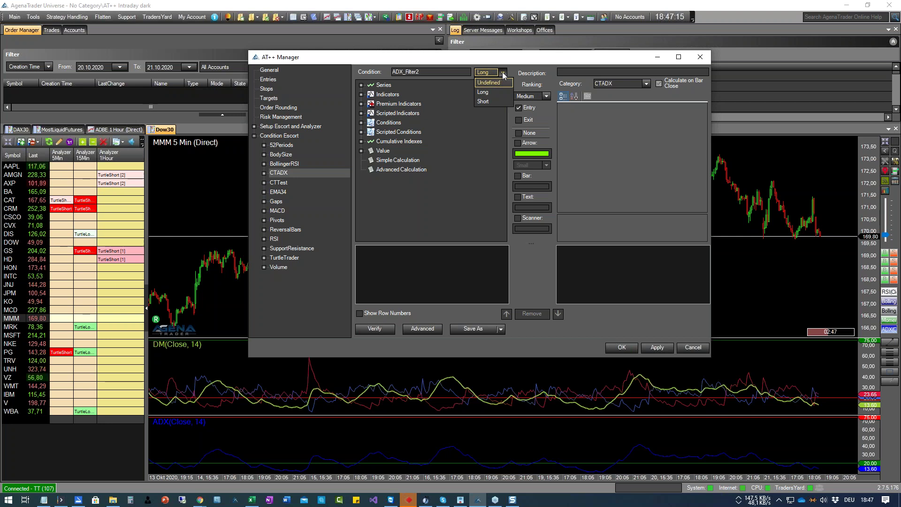
click(504, 74)
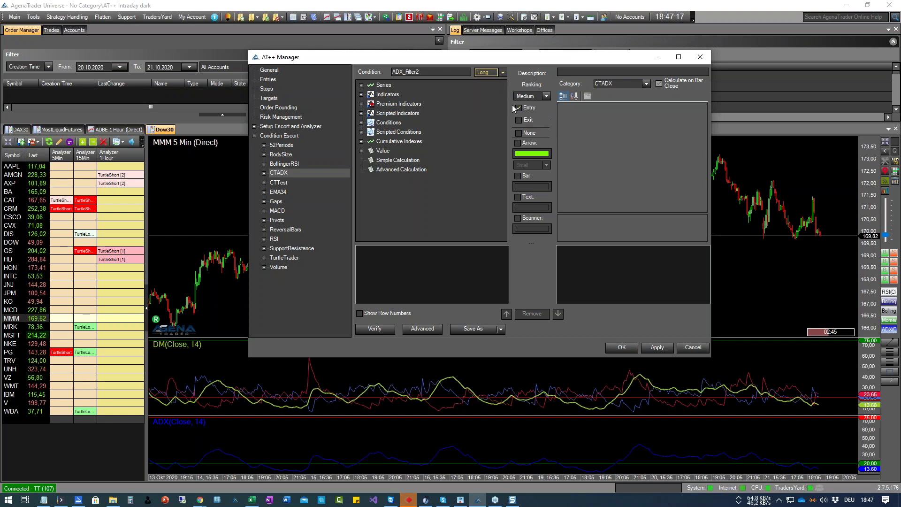
Switch the condition from Entry to None and enable its arrow marker with size Big
click(519, 133)
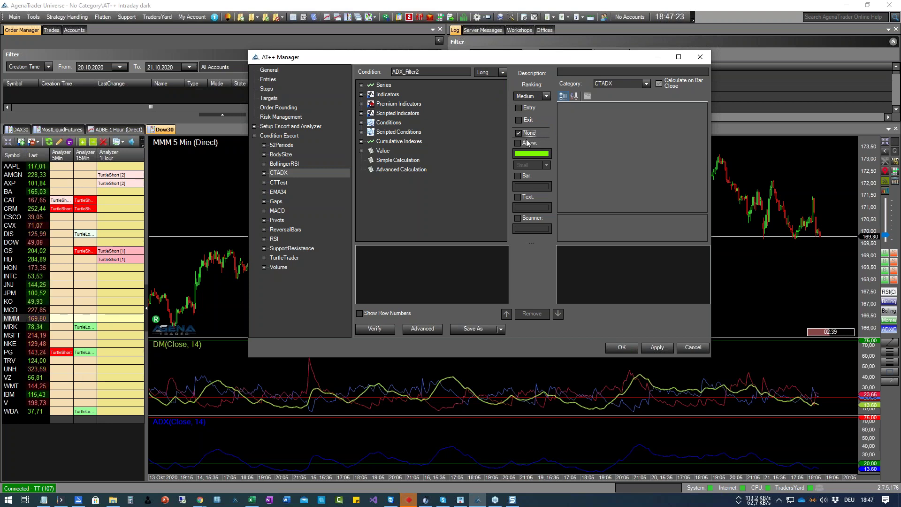
click(538, 142)
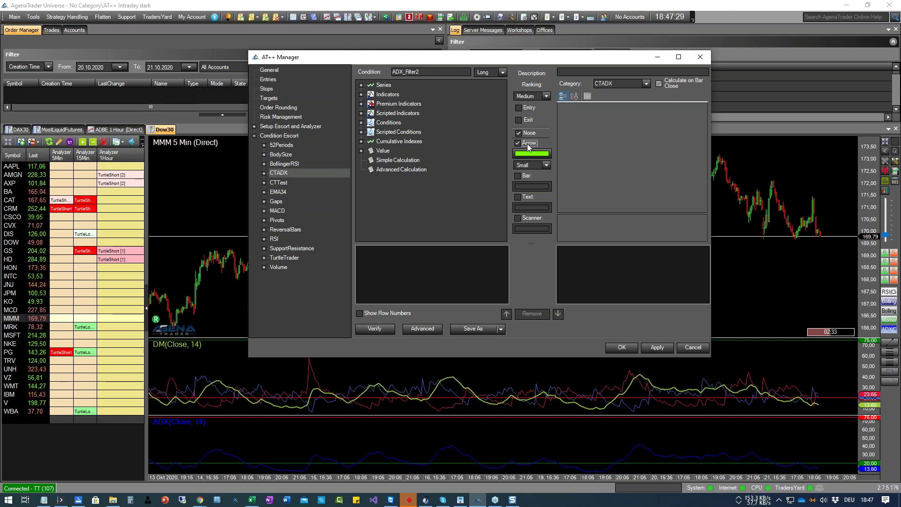
click(532, 165)
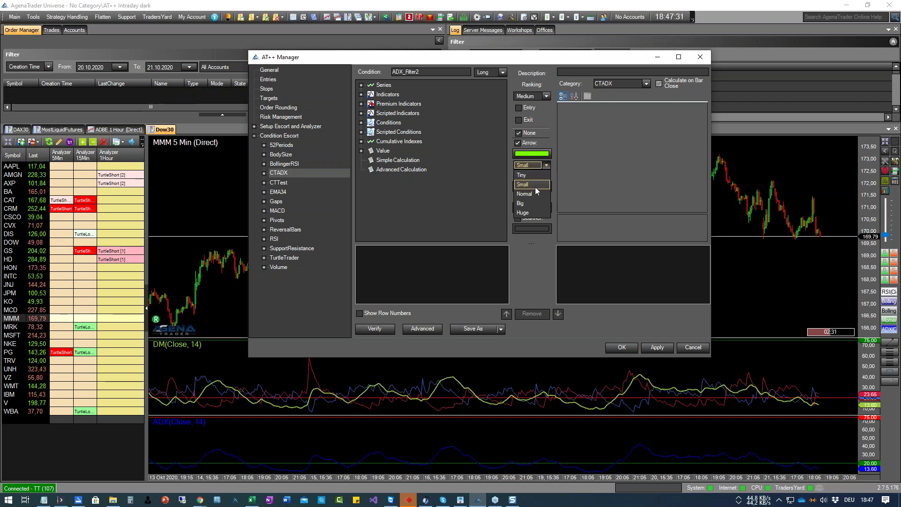
click(521, 203)
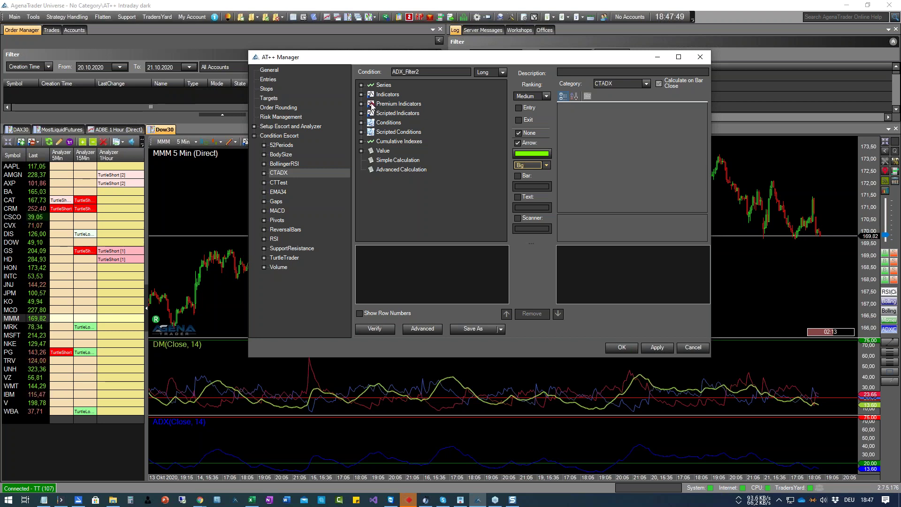
Add the ADX indicator as the left operand of the first comparison and set its operator to <=
click(361, 88)
click(361, 95)
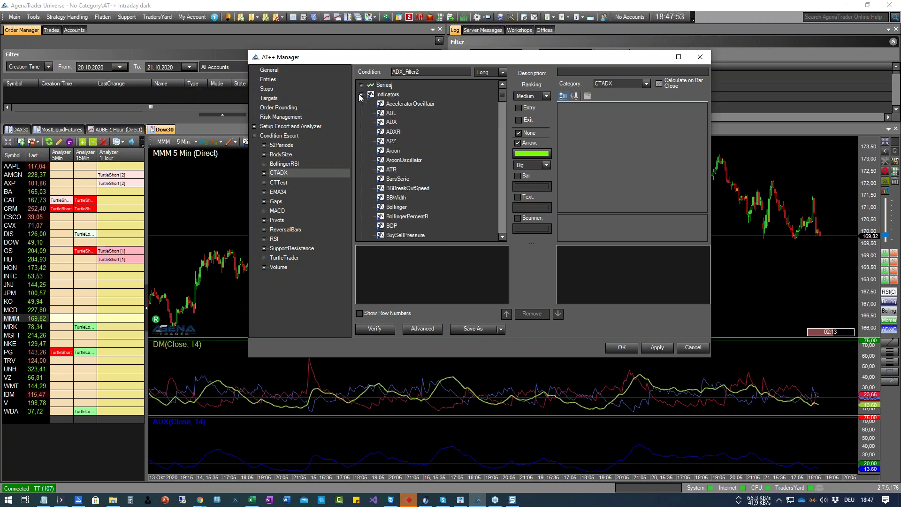
click(392, 123)
drag(394, 125, 490, 188)
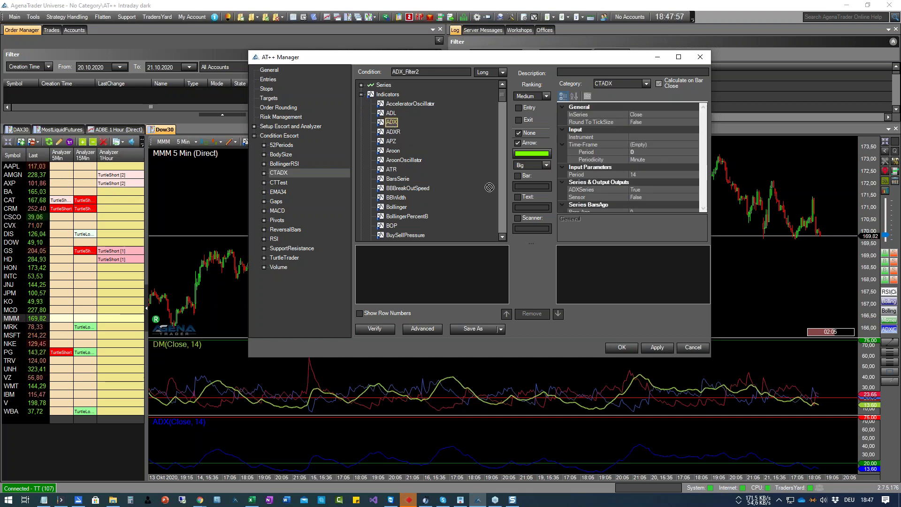
drag(435, 257, 437, 257)
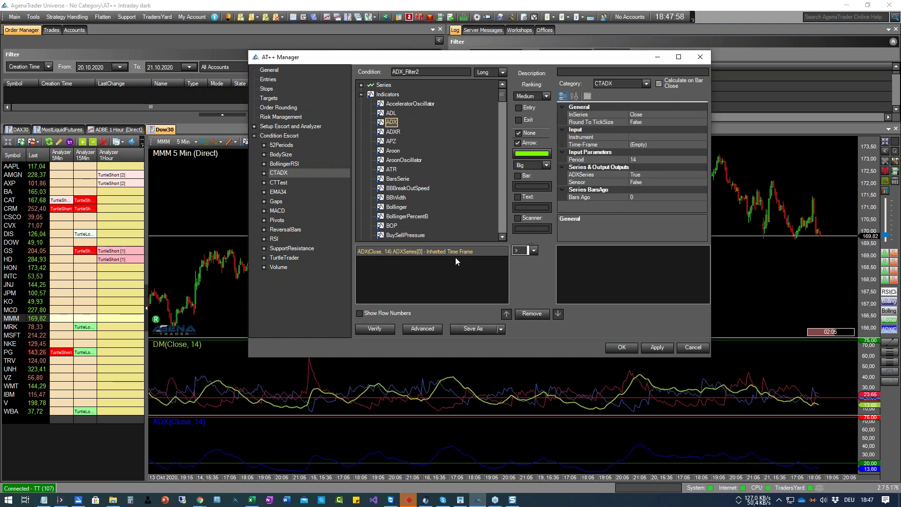
click(534, 251)
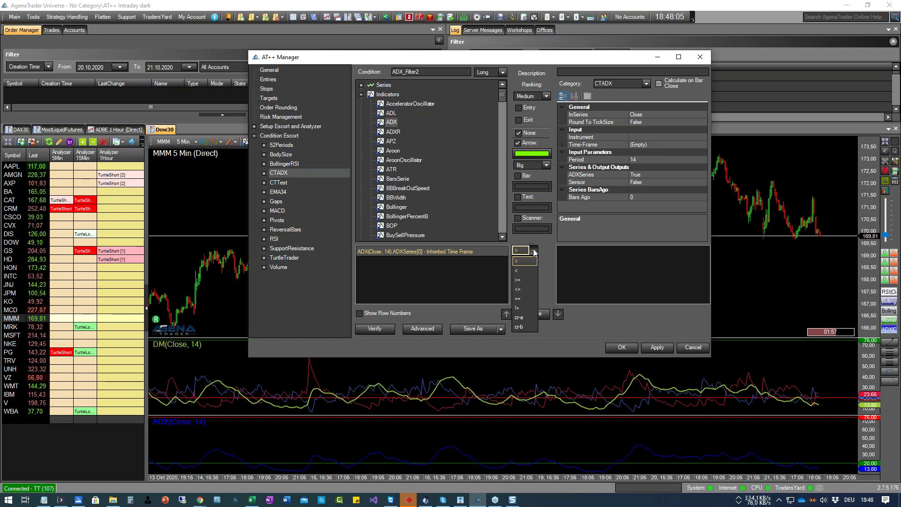
click(520, 289)
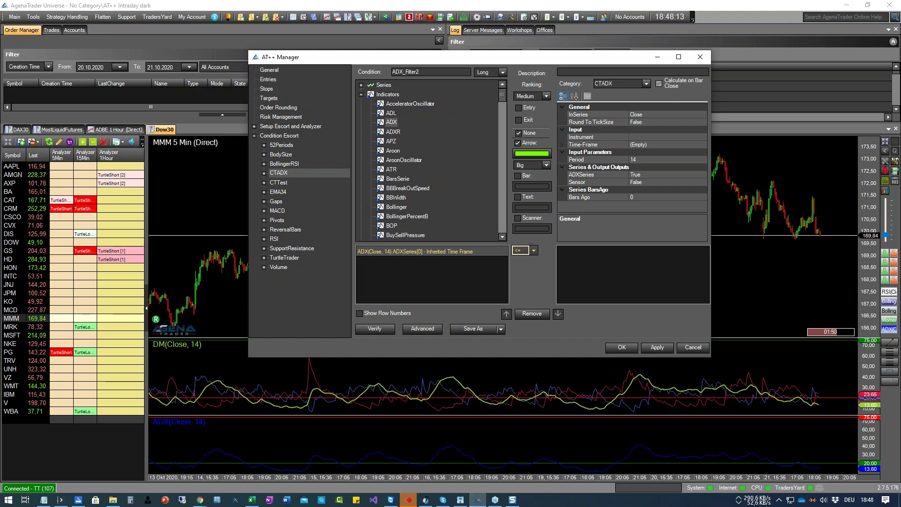
Switch to the trading-signal PDF in the browser, read both rules of Filter II, and return to the AT++ Manager
key(alt+Tab)
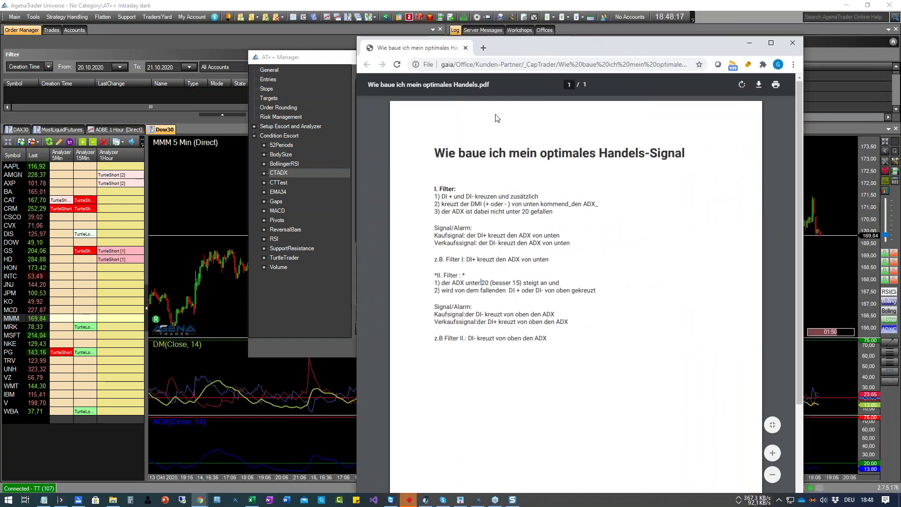
drag(448, 283, 567, 291)
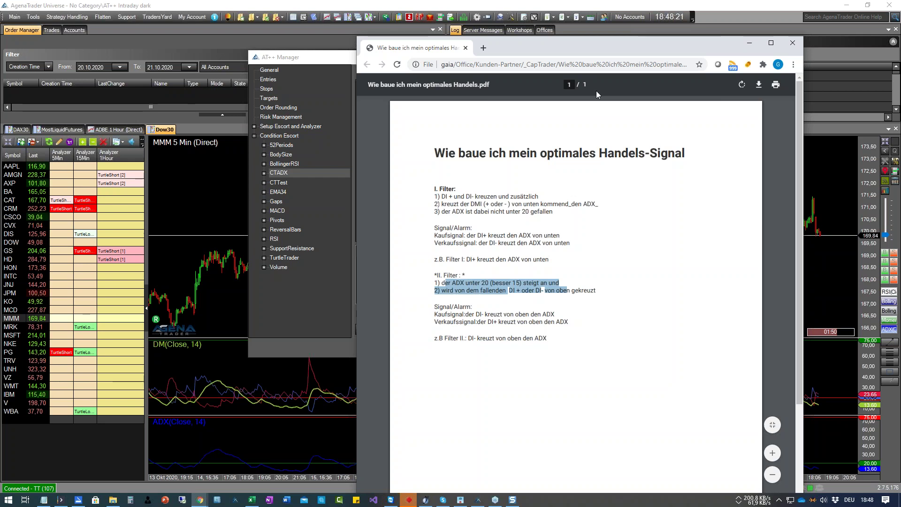
click(464, 297)
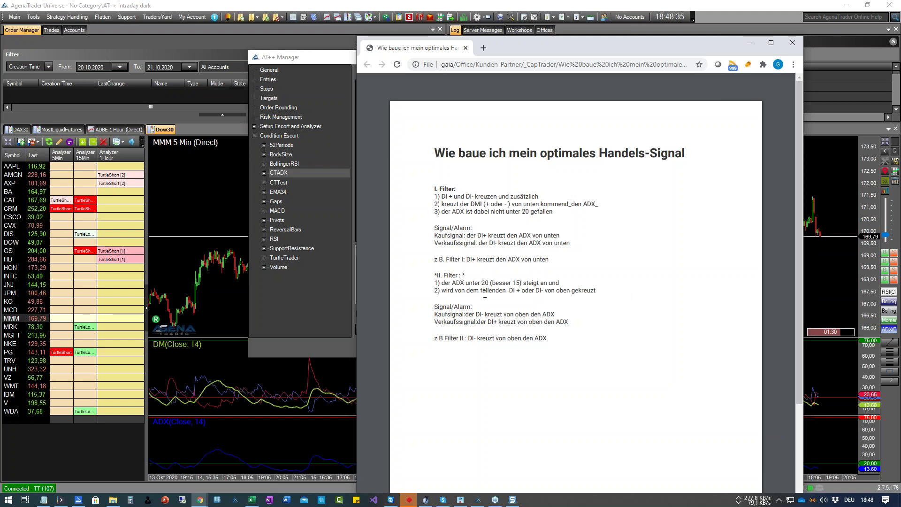
drag(440, 290, 598, 291)
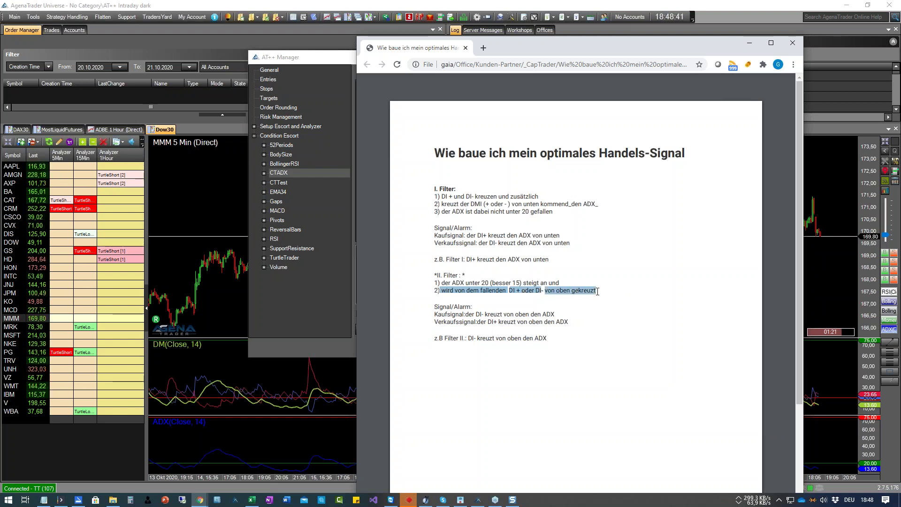
click(505, 291)
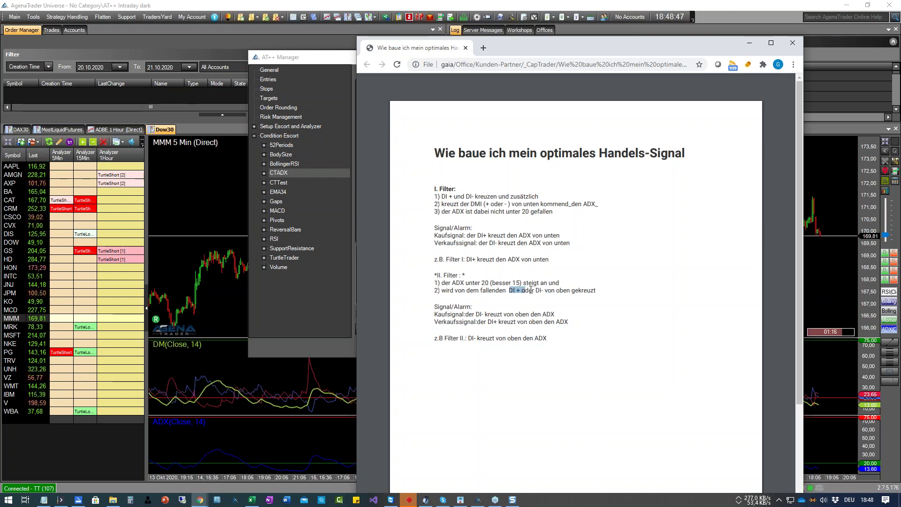
click(532, 290)
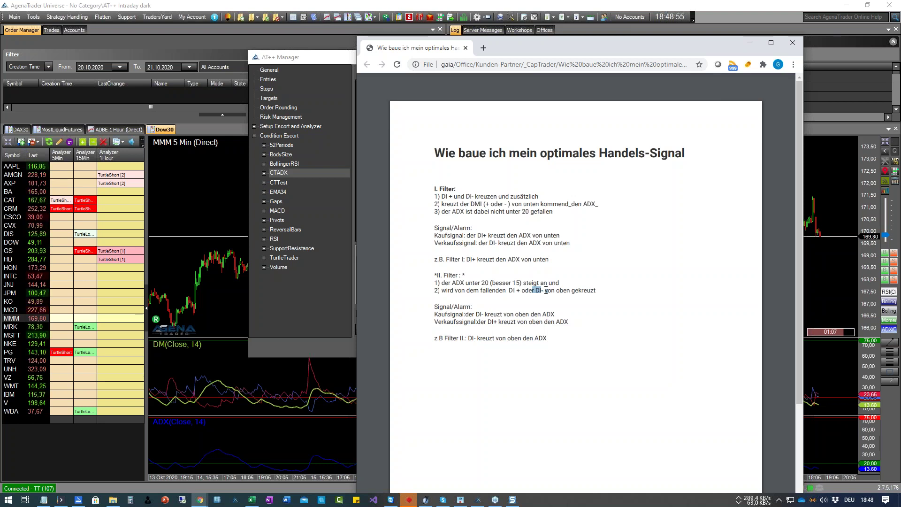
click(458, 280)
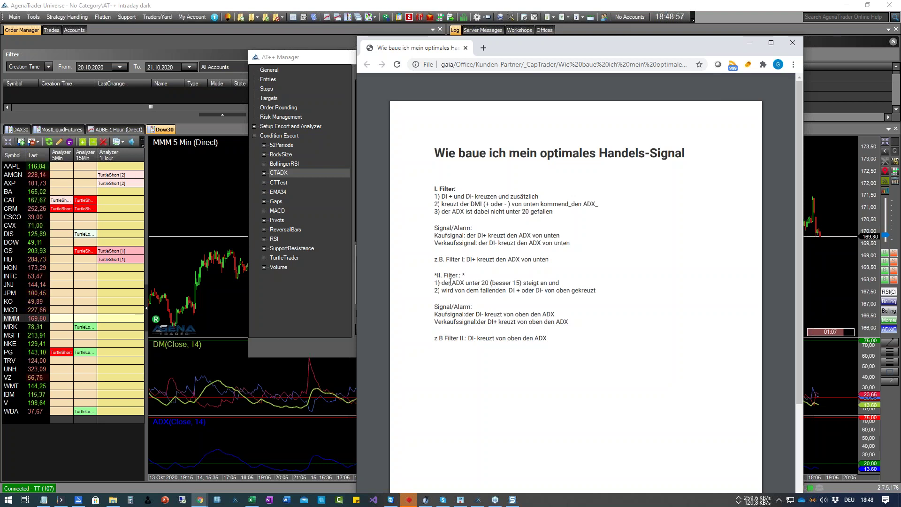
drag(441, 283, 513, 281)
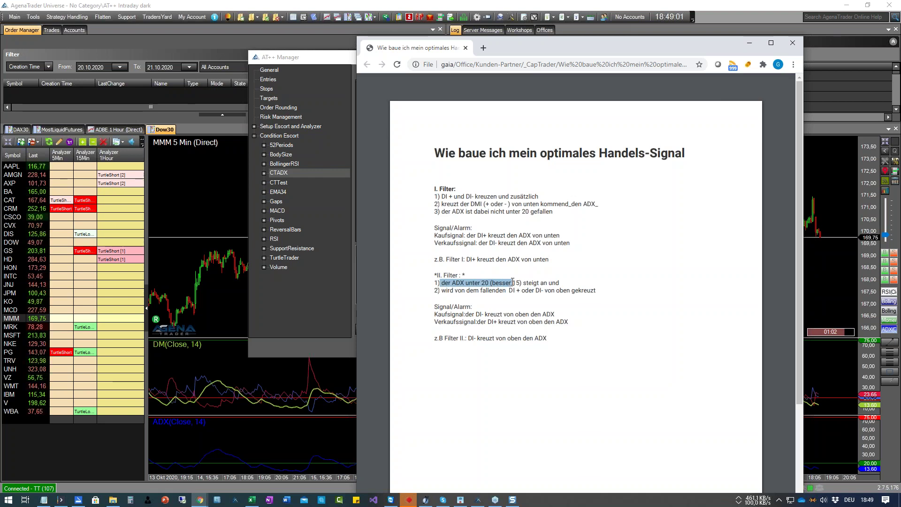
drag(512, 281, 551, 281)
click(536, 280)
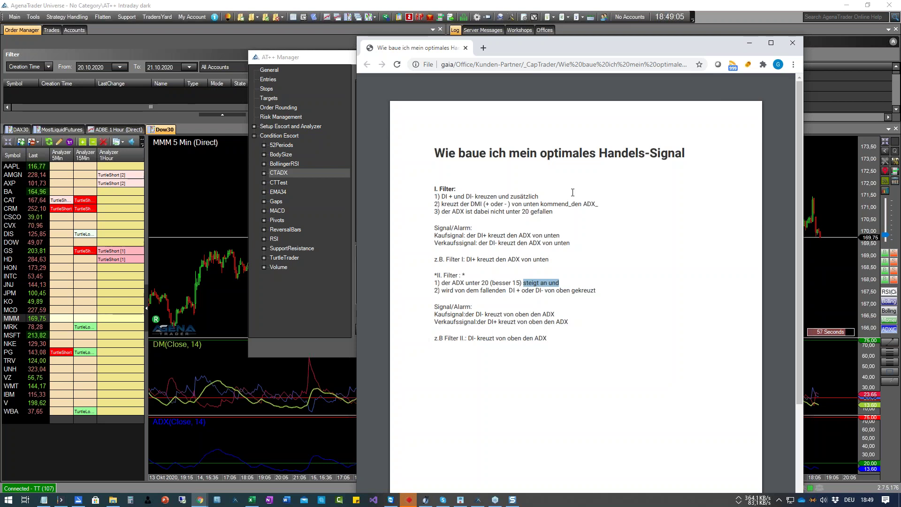
key(alt+Tab)
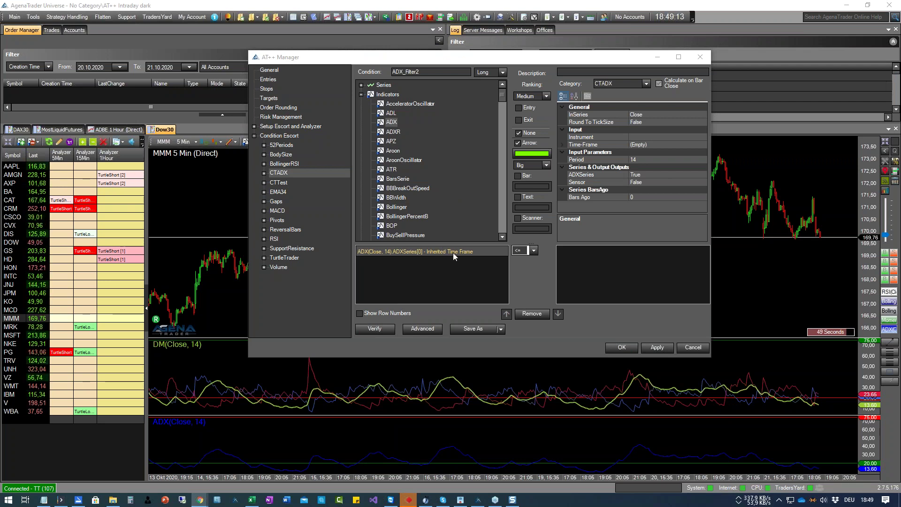
Add ADX as the left operand of a second comparison and a Number value as the first comparison's right operand
drag(386, 122, 433, 271)
scroll(500, 210, down, 8)
scroll(500, 210, down, 20)
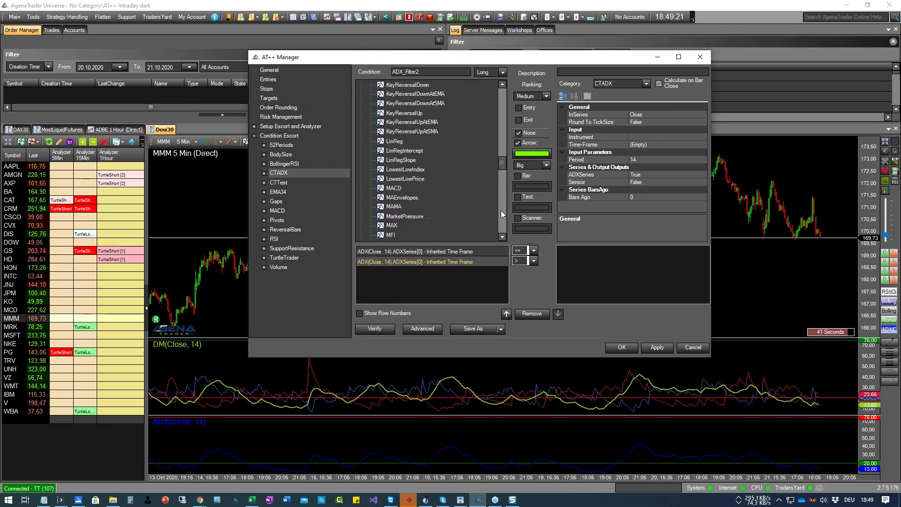
click(360, 217)
drag(395, 226, 599, 259)
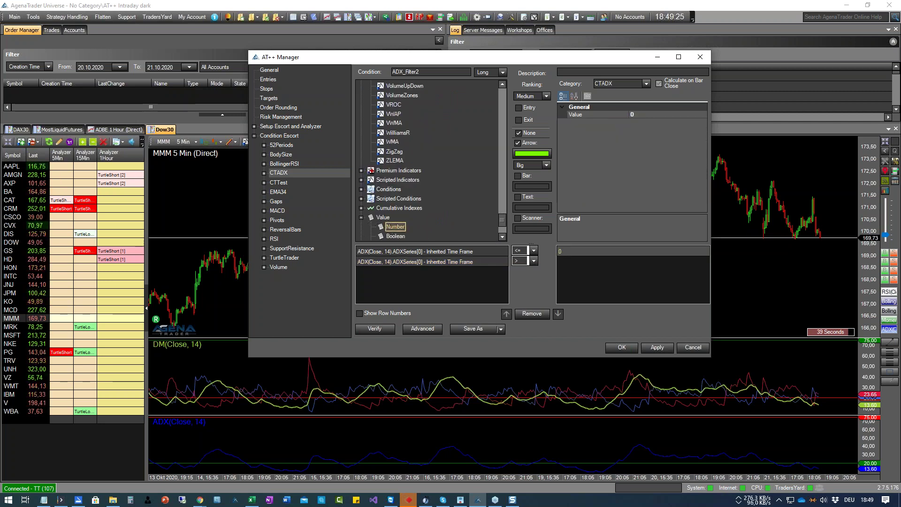
Add the ADX indicator as the right operand of the second comparison
drag(502, 221, 501, 93)
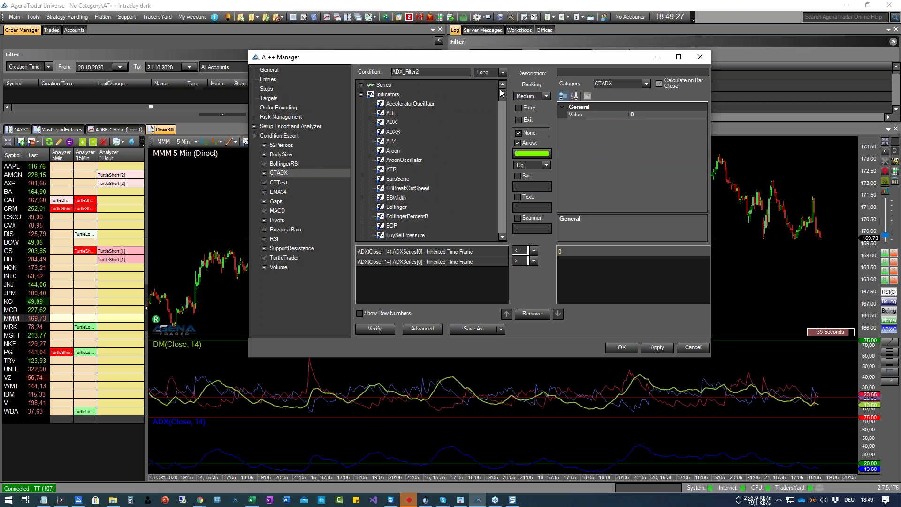
click(391, 122)
drag(392, 122, 578, 266)
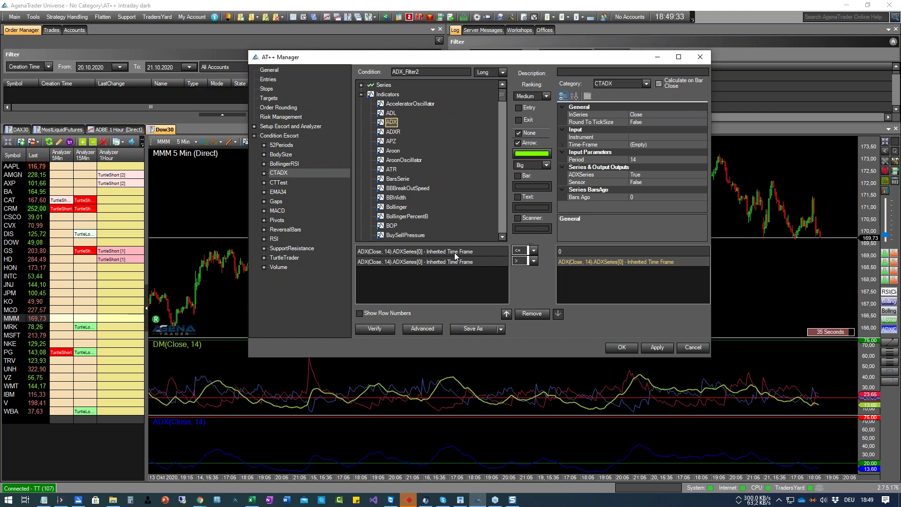
Set the number in the first comparison to 15 and select the left ADX operand of the second comparison
click(565, 252)
click(631, 115)
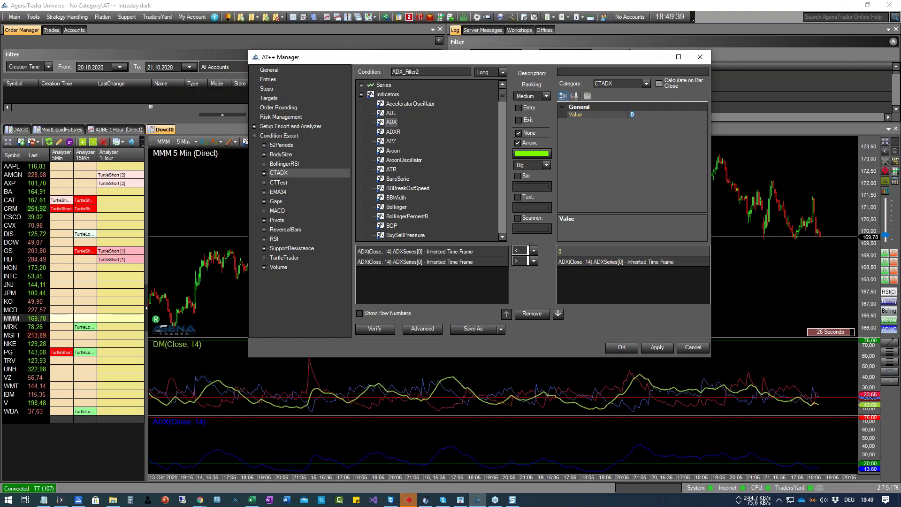
key(Return)
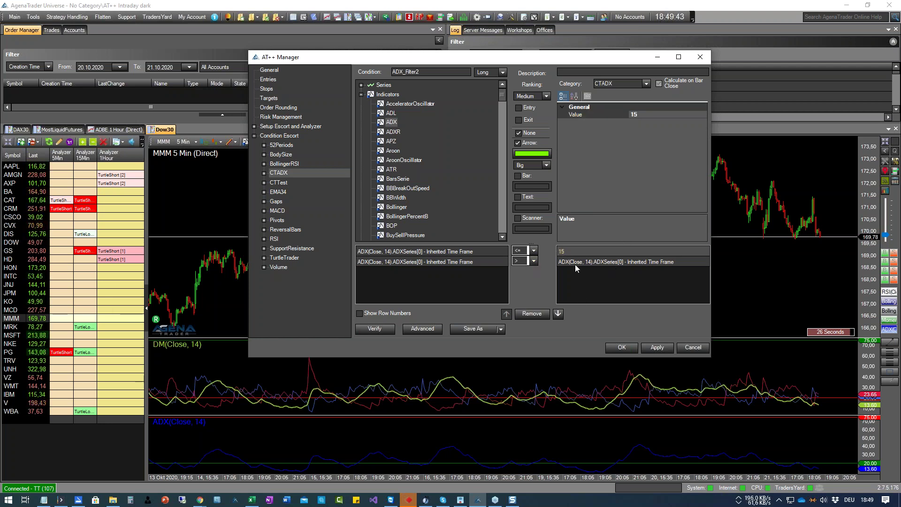
click(438, 262)
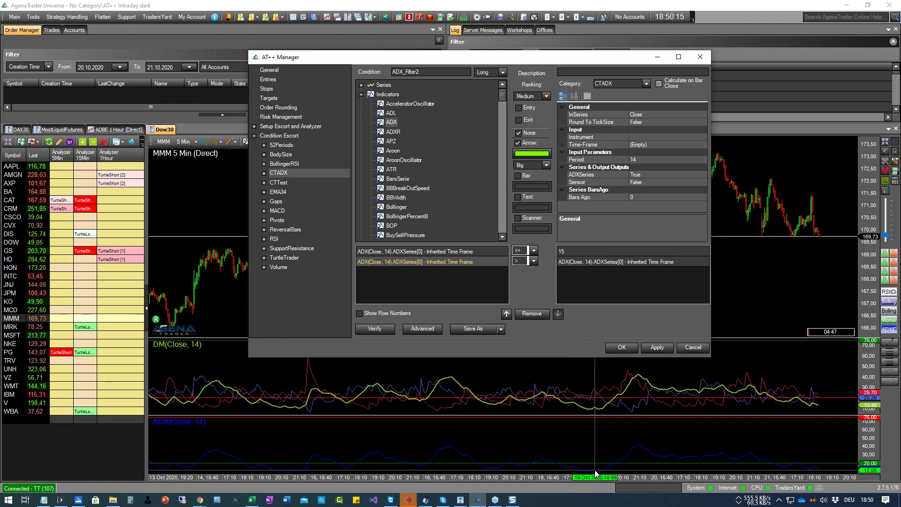
Enlarge the ADX panel in the MMM chart and change the ADX line's plot color to white
scroll(797, 432, down, 1)
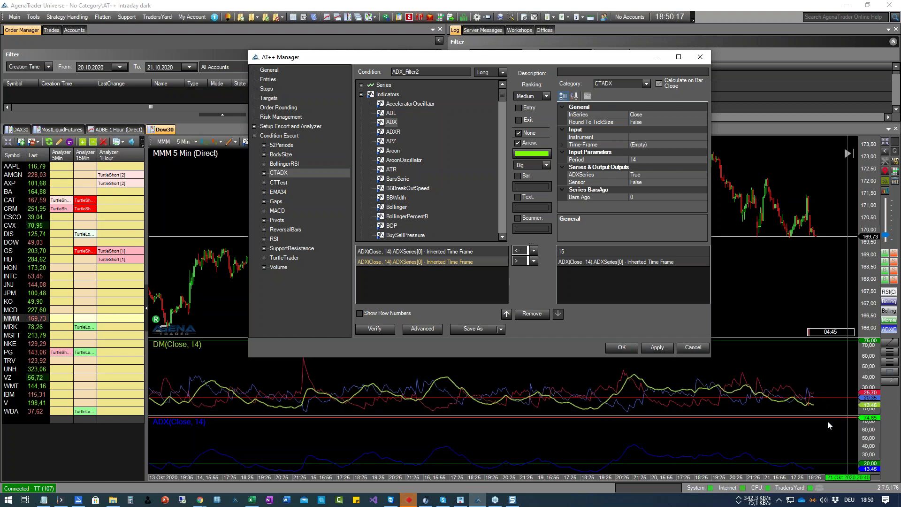
drag(829, 417, 797, 351)
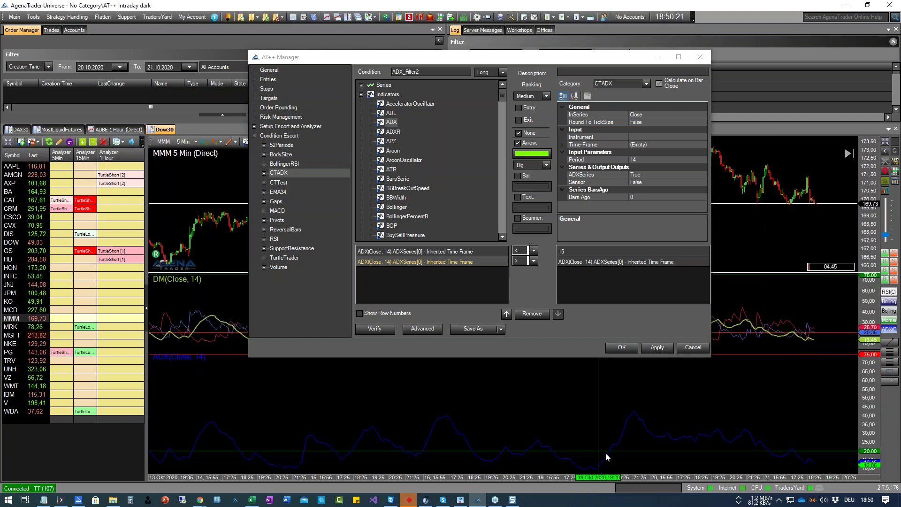
right_click(623, 455)
click(648, 419)
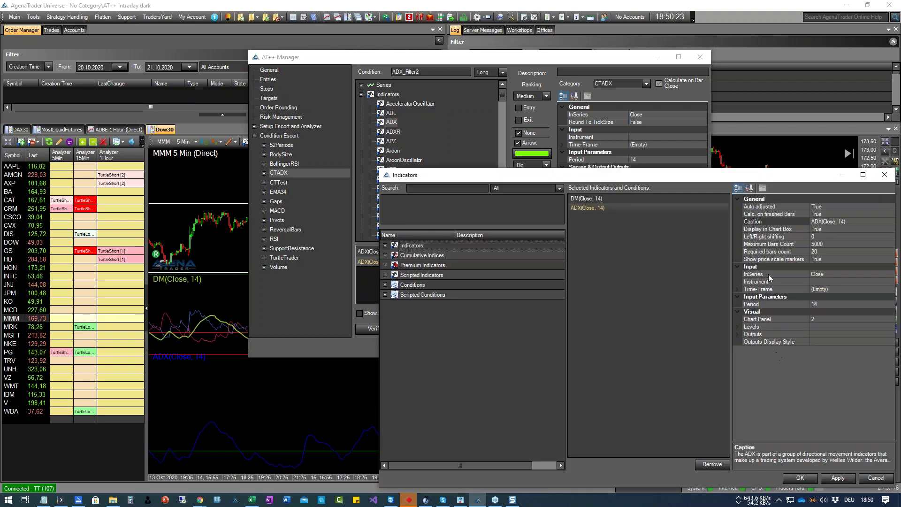
click(737, 334)
click(747, 342)
click(774, 364)
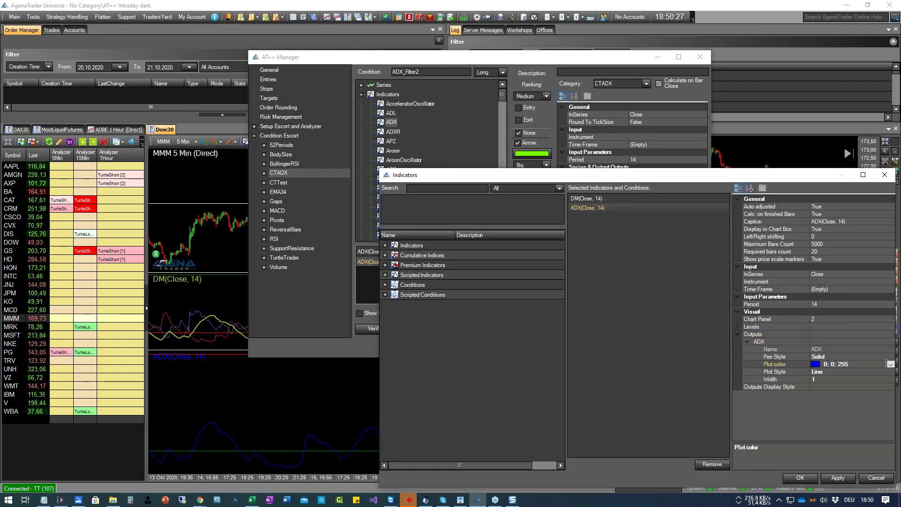
click(890, 365)
click(809, 386)
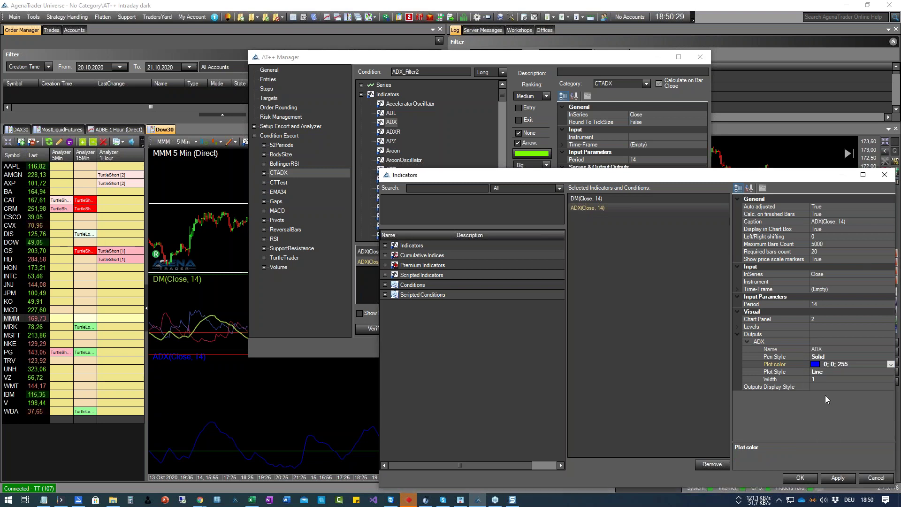
click(837, 477)
key(Return)
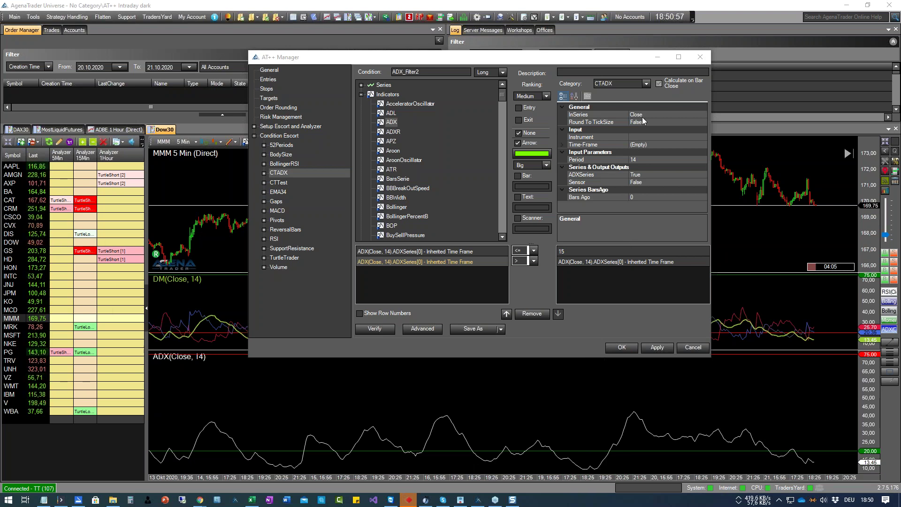
Set the second comparison's operator to < and its left ADX operand to 4 bars ago
drag(636, 64, 443, 70)
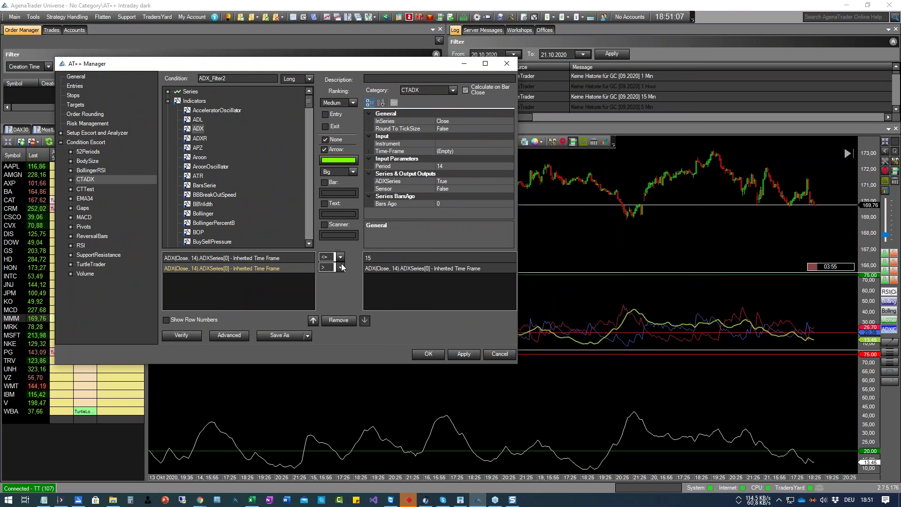
click(324, 267)
click(329, 287)
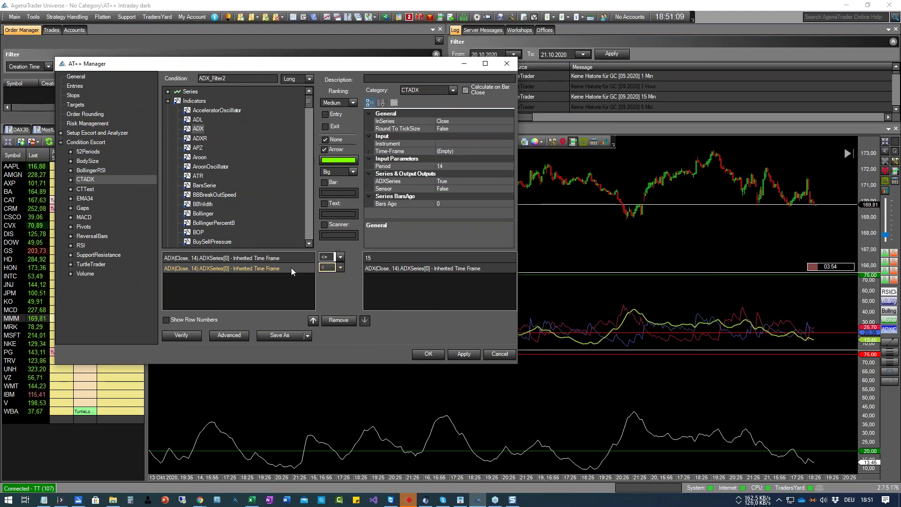
click(439, 204)
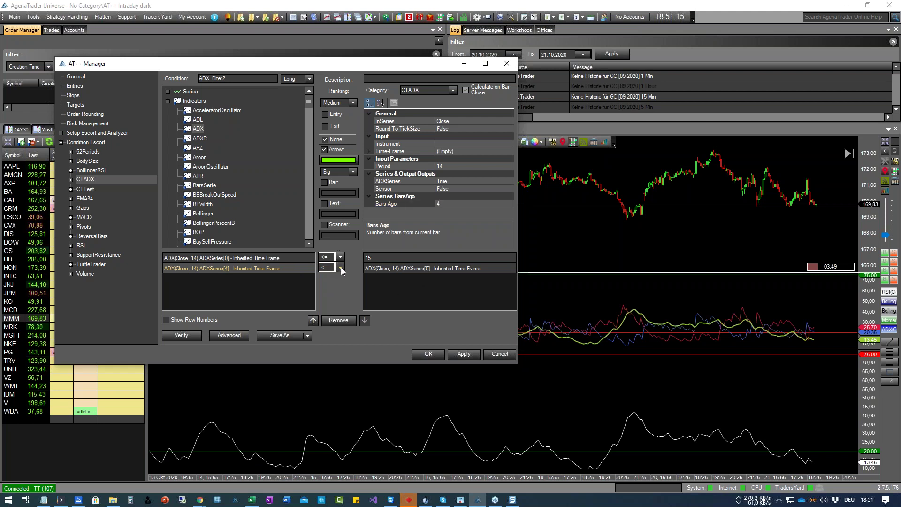
click(421, 268)
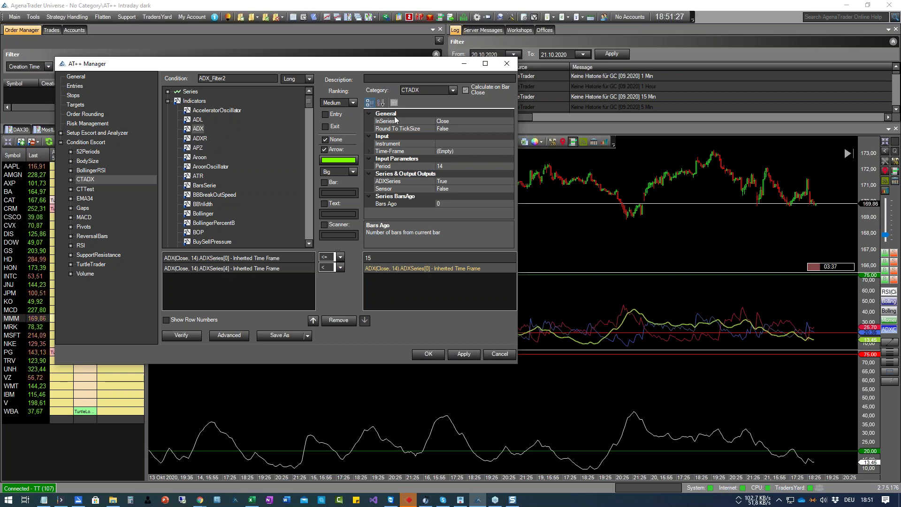
drag(391, 67, 457, 47)
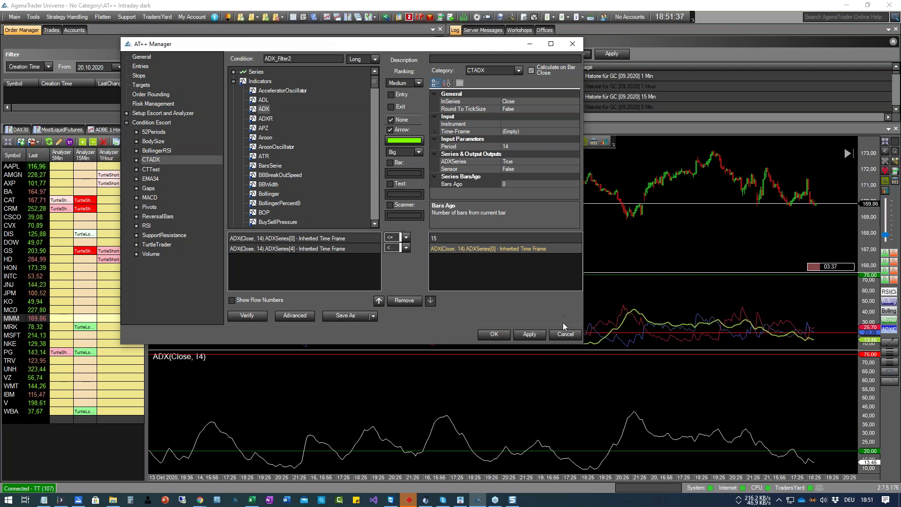
Switch the ADX_Filter2 condition type to Short and back to Long, and apply the condition
click(529, 334)
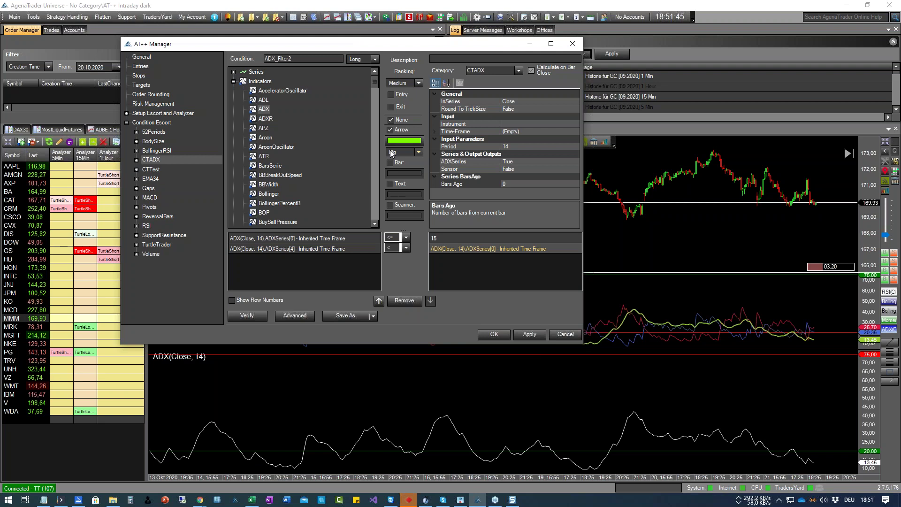
click(529, 334)
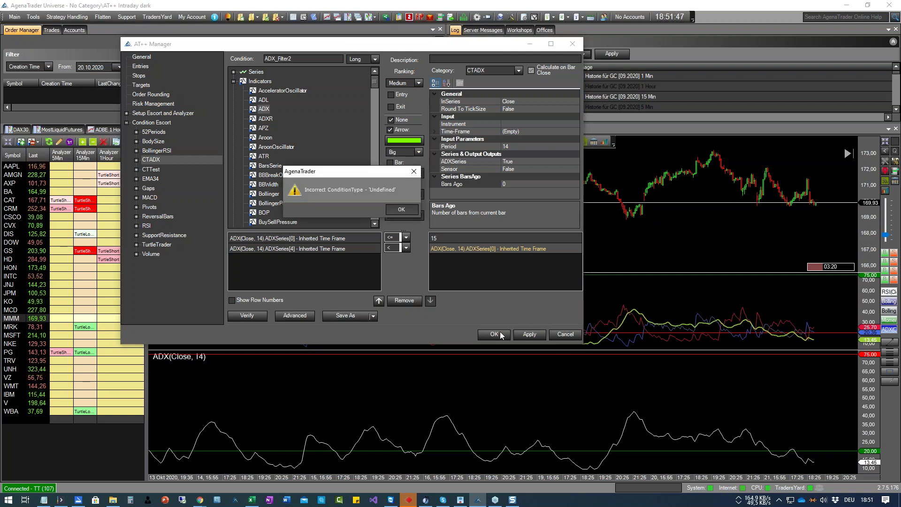
click(401, 209)
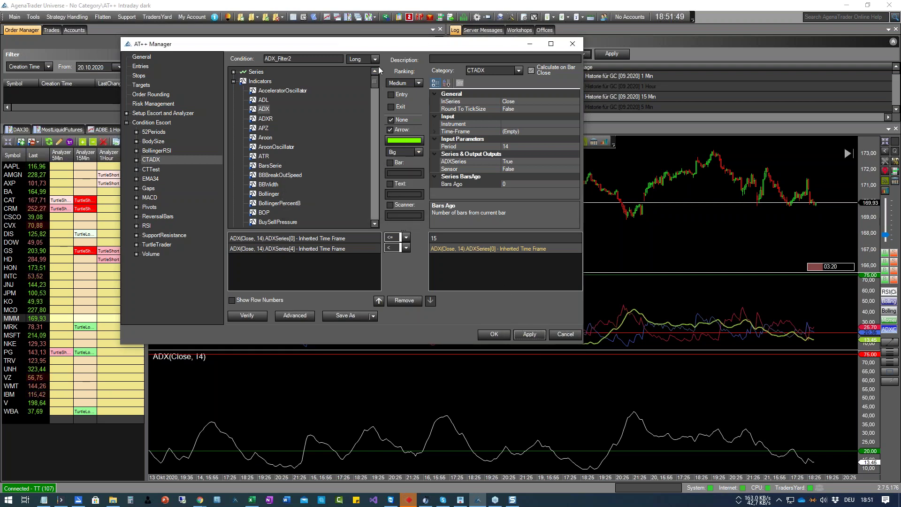
click(530, 336)
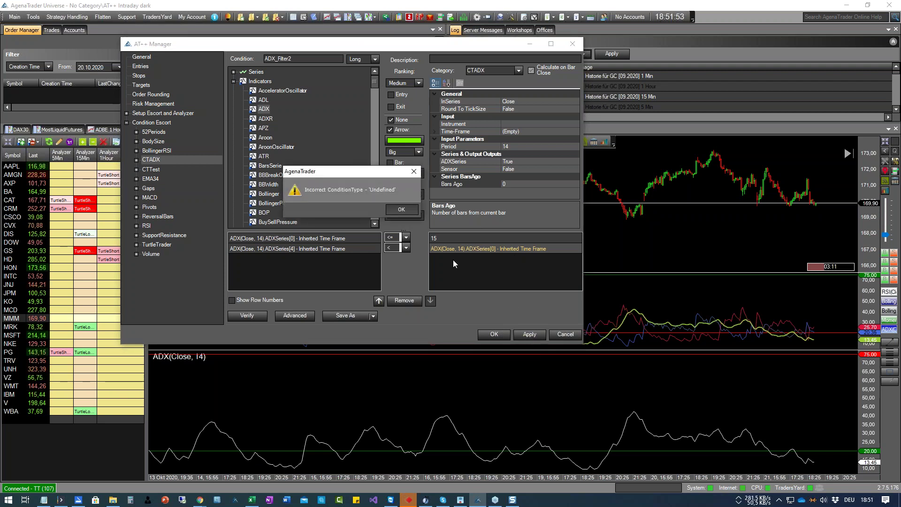
click(401, 209)
click(375, 60)
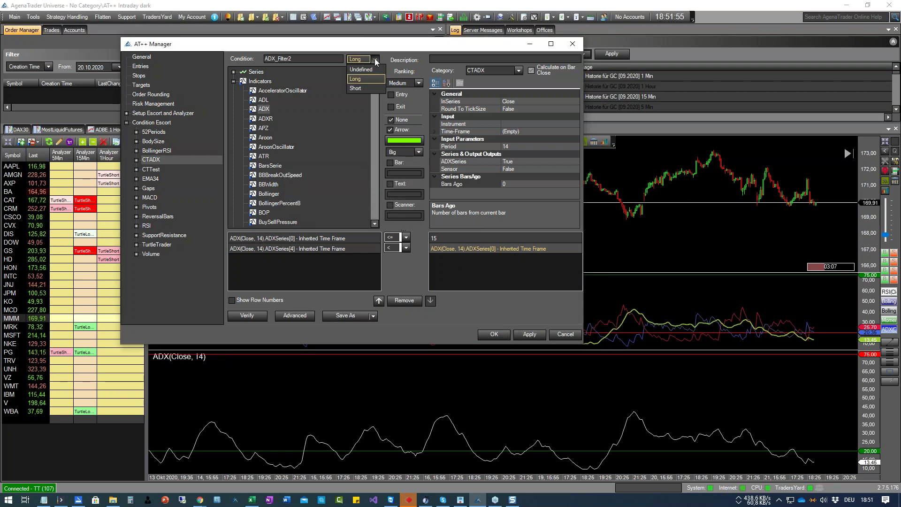
click(371, 77)
click(376, 59)
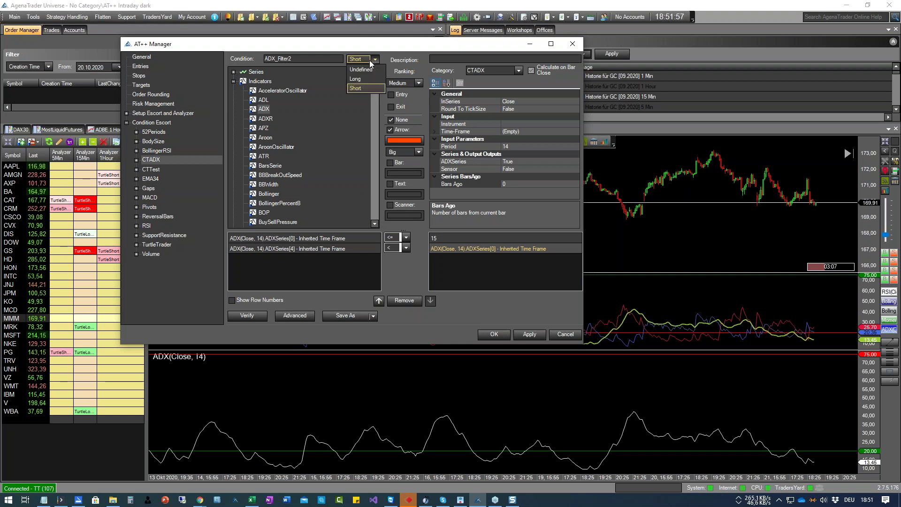
click(369, 68)
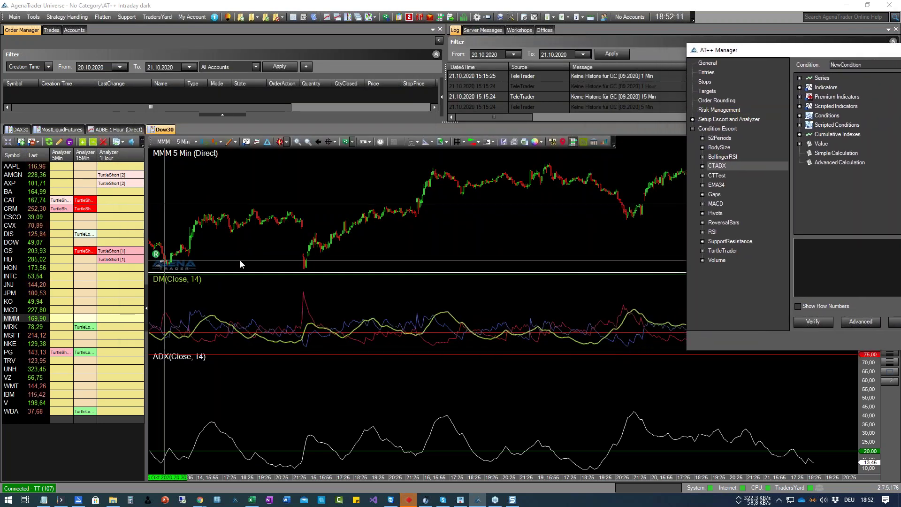
Add the ADX_Filter2 condition from the CTADX category to the MMM chart in a new panel
click(245, 142)
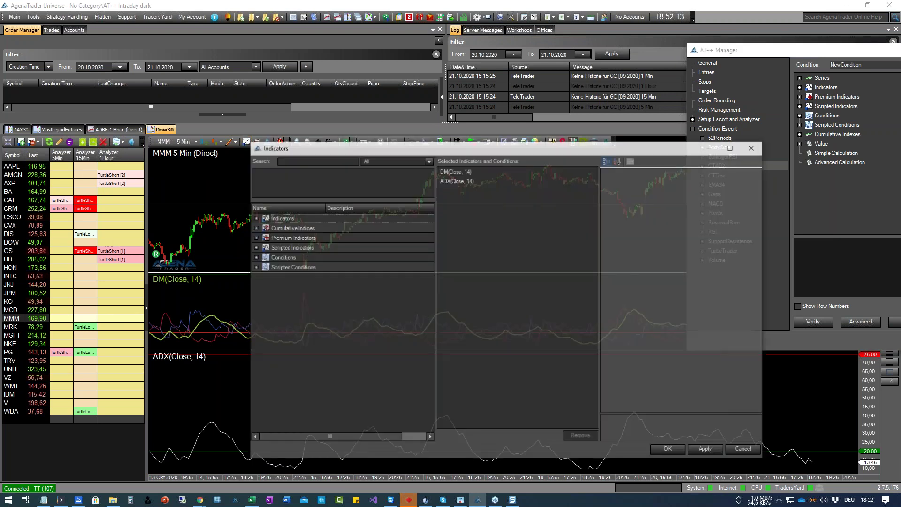
click(255, 257)
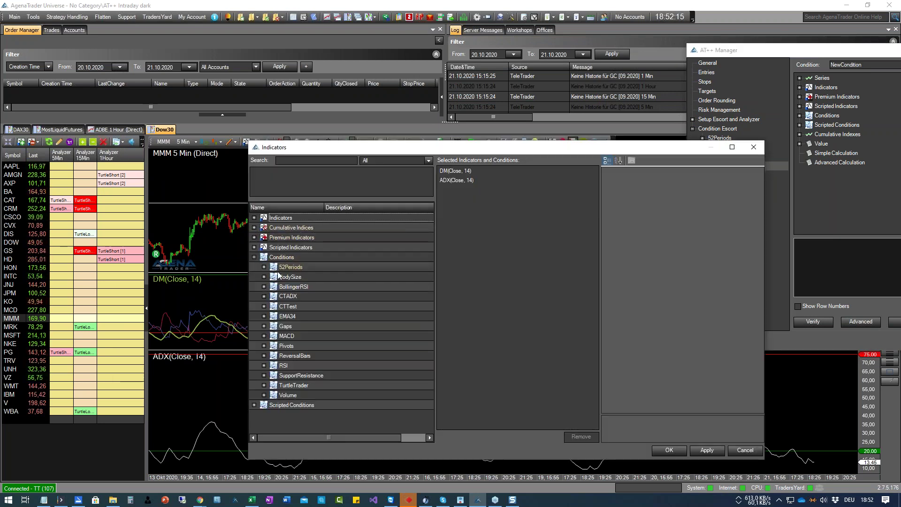
click(264, 296)
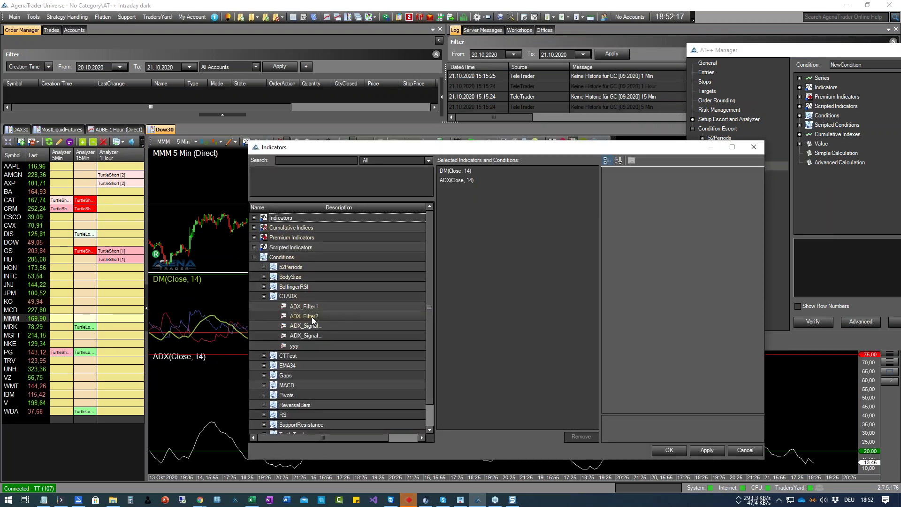
double_click(304, 316)
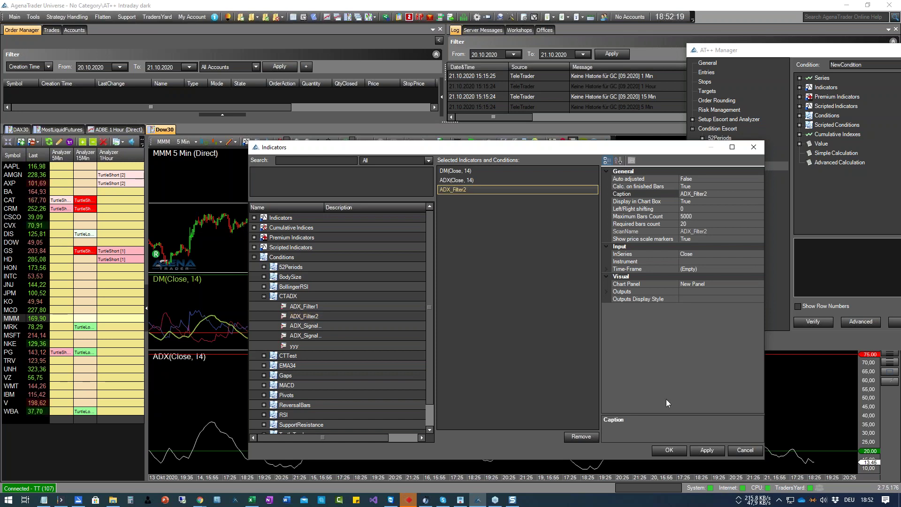
click(699, 446)
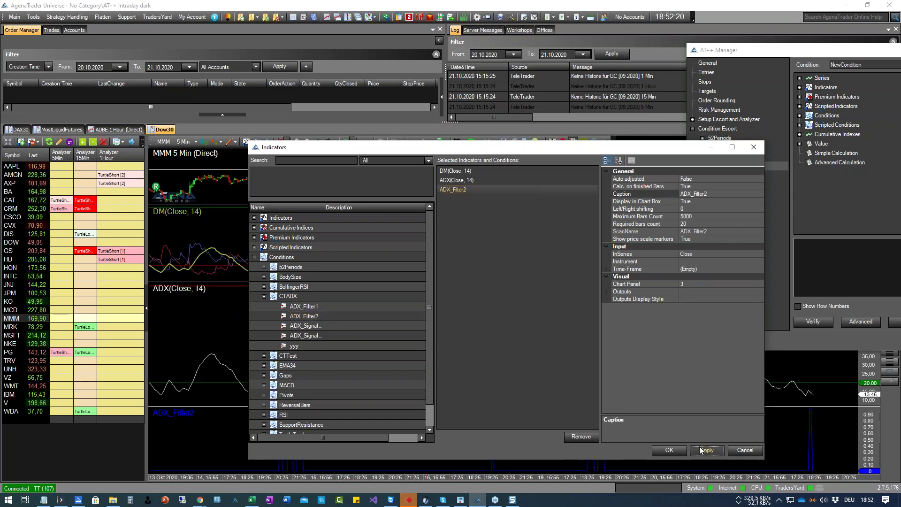
click(675, 449)
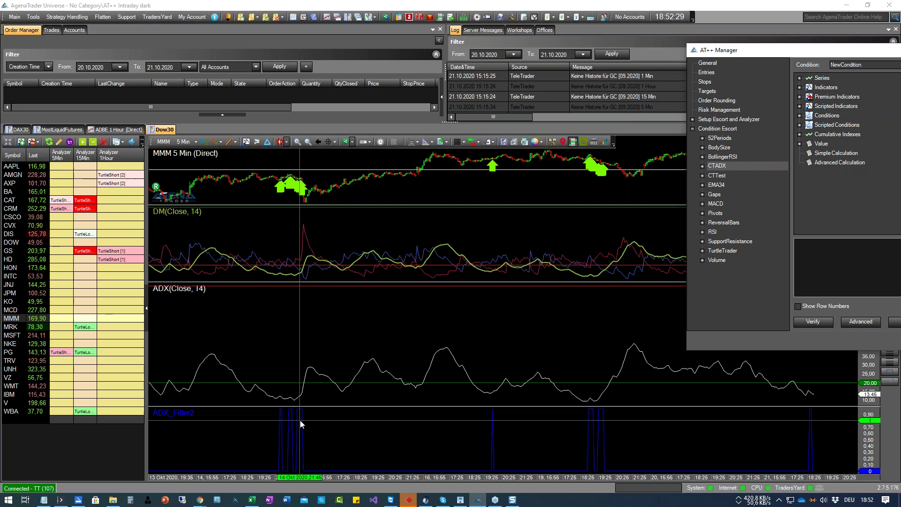
Set the ADX indicator's lower level to 15 and change the ADX_Filter2 plot color to white
double_click(414, 391)
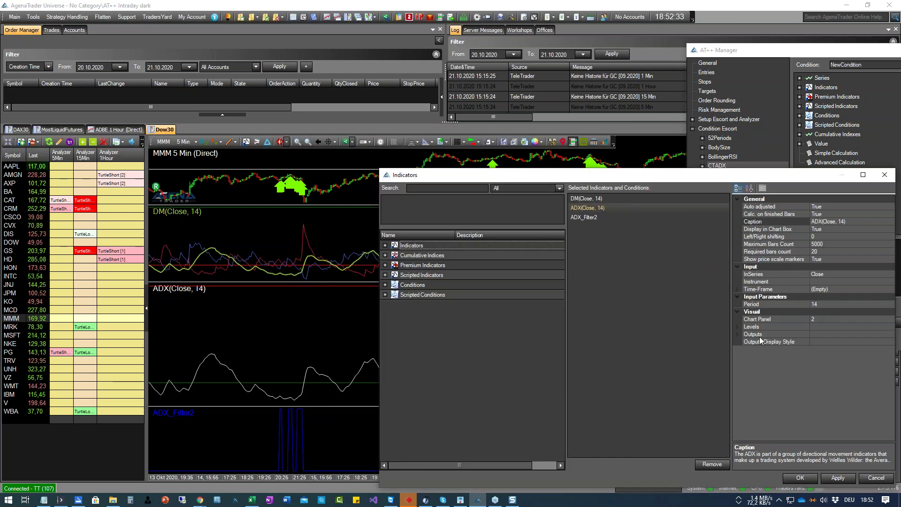
click(737, 328)
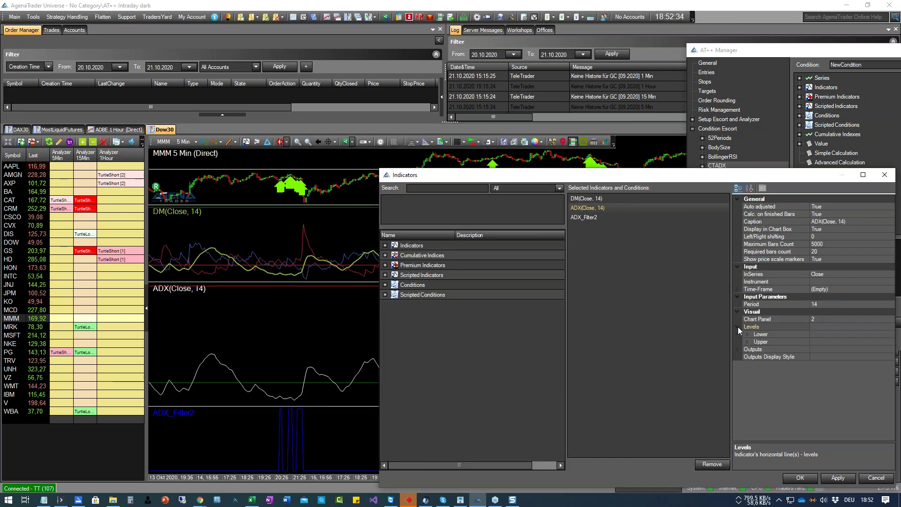
double_click(760, 335)
click(823, 364)
text(15)
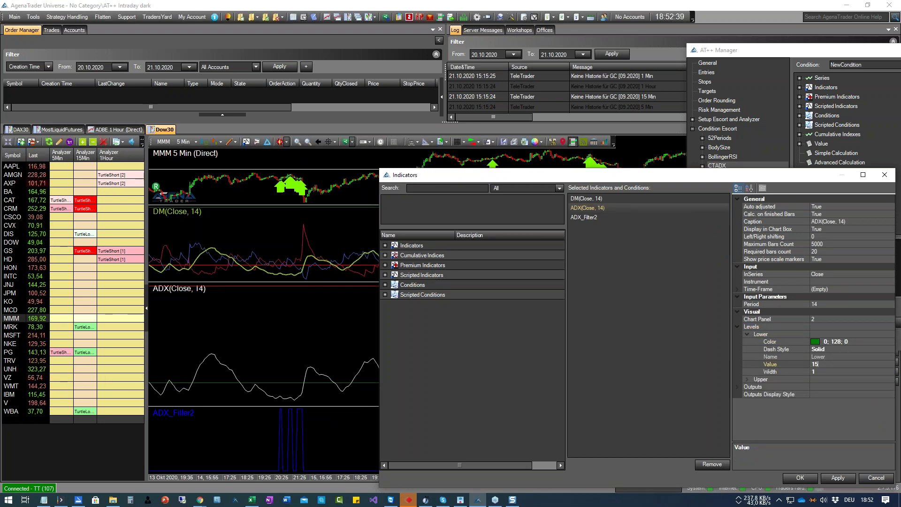
click(838, 478)
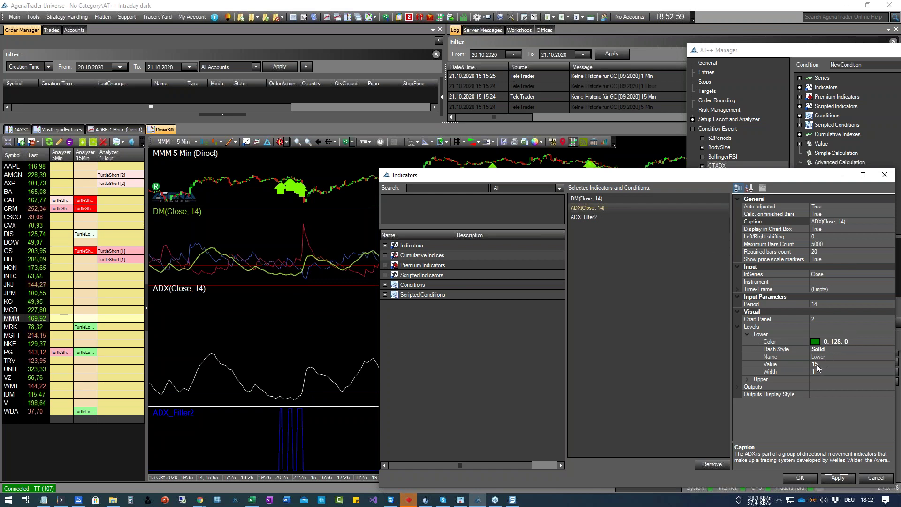
drag(665, 181, 867, 152)
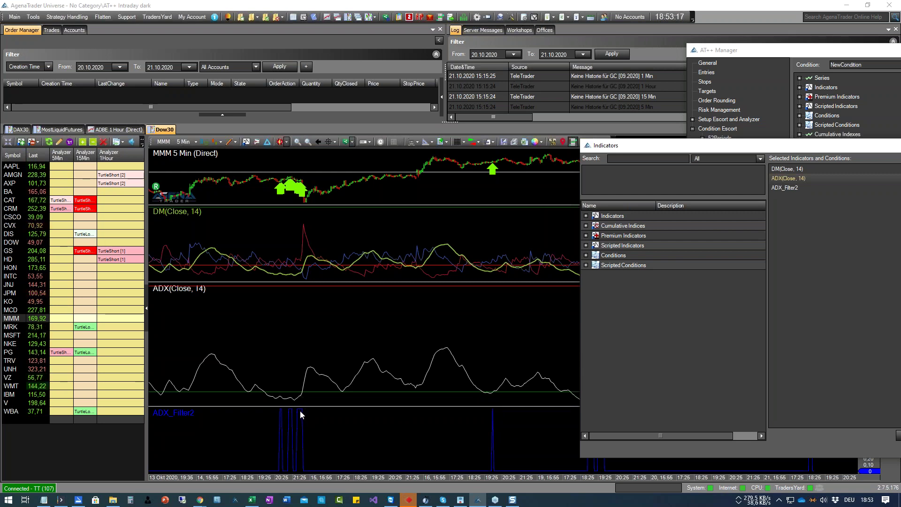
click(788, 188)
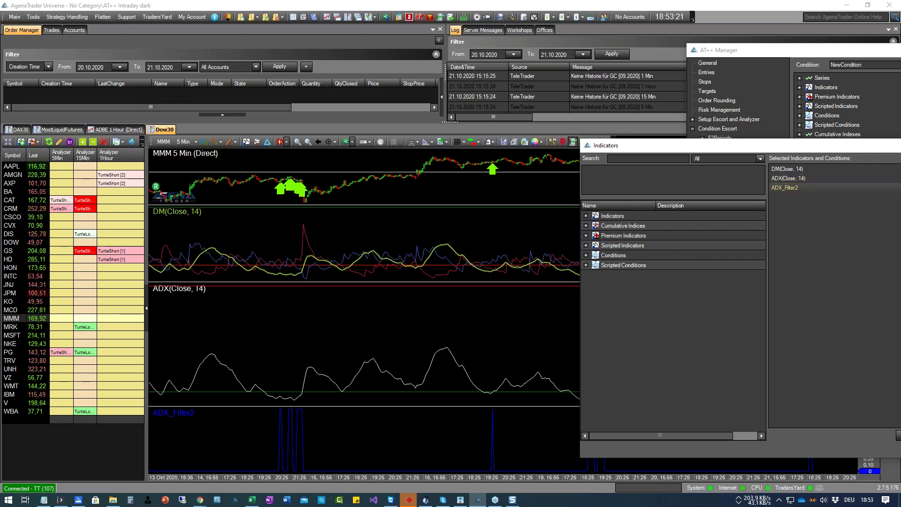
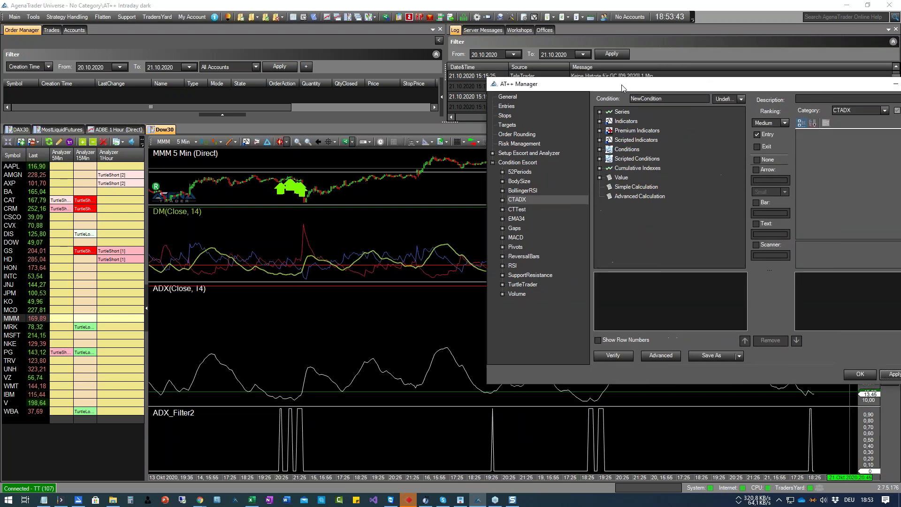
Open ADX_Filter2 from the CTADX category in advanced mode and link its first comparison to the second with AND
key(alt+Tab)
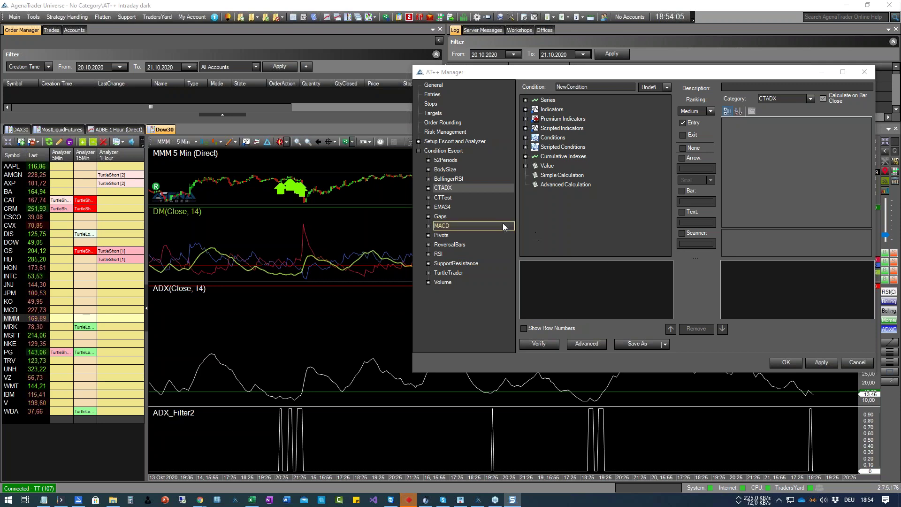
click(427, 188)
click(458, 207)
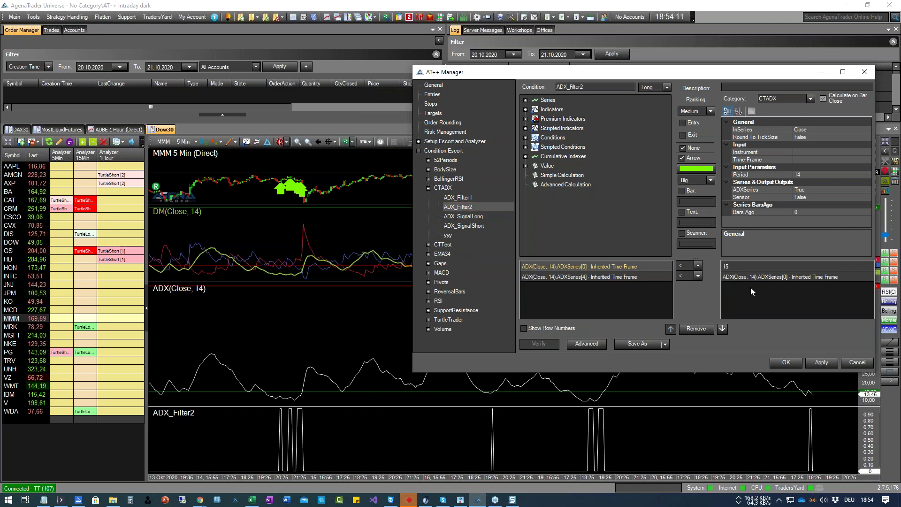
click(582, 345)
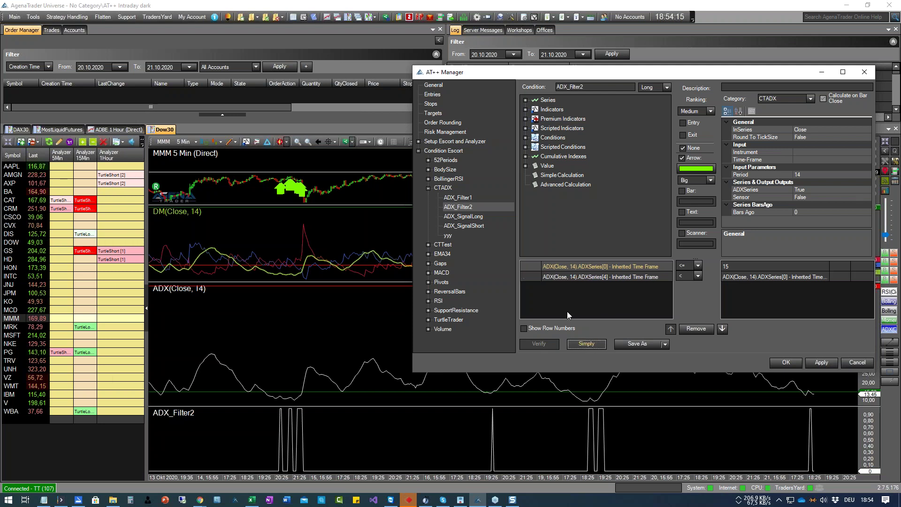
click(865, 267)
click(863, 287)
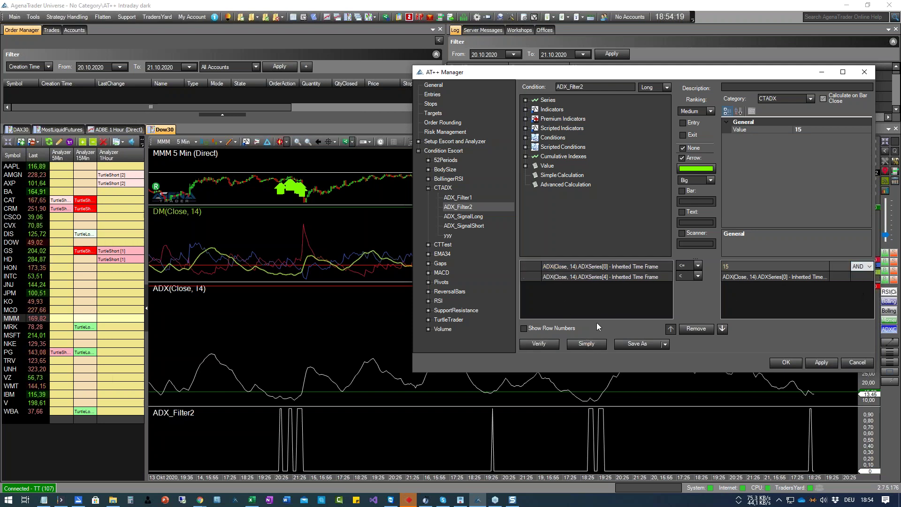
Add the DM indicator's DI-Plus series as a third comparison's first operand and set its operator to cr-b
click(526, 109)
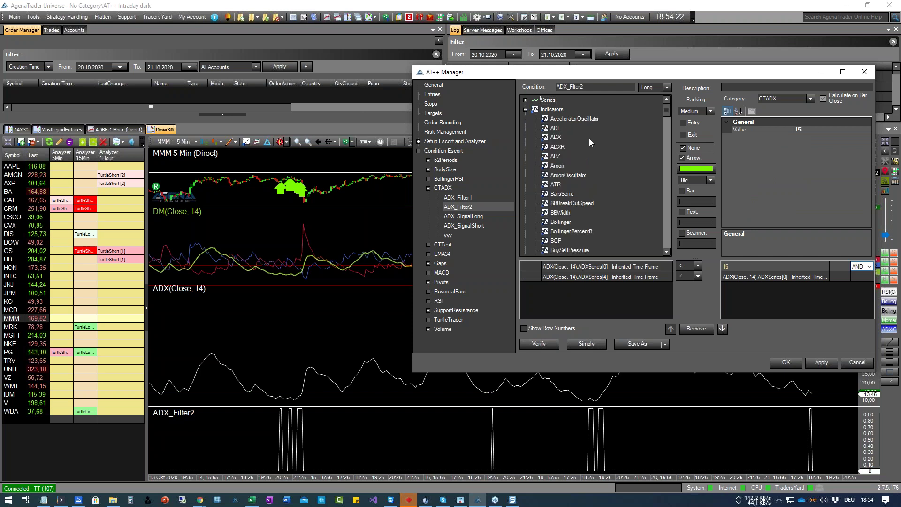
scroll(563, 197, down, 4)
click(577, 197)
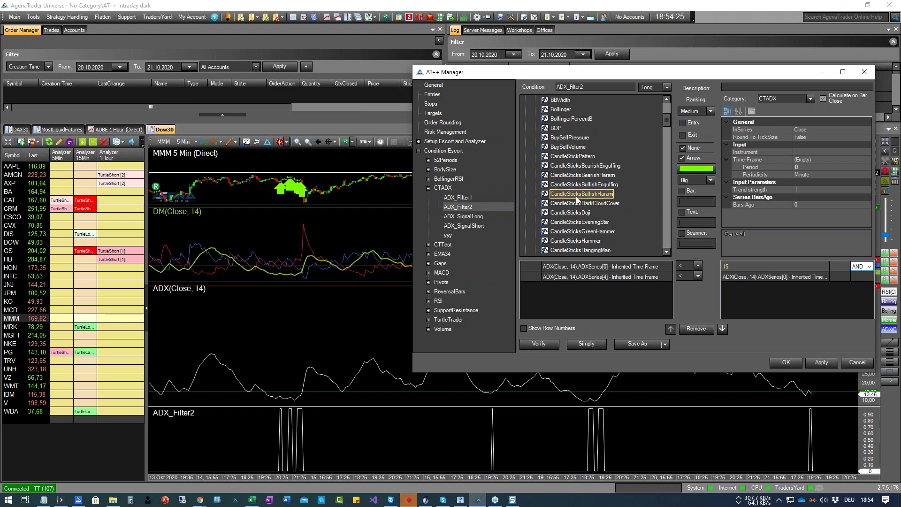
key(d)
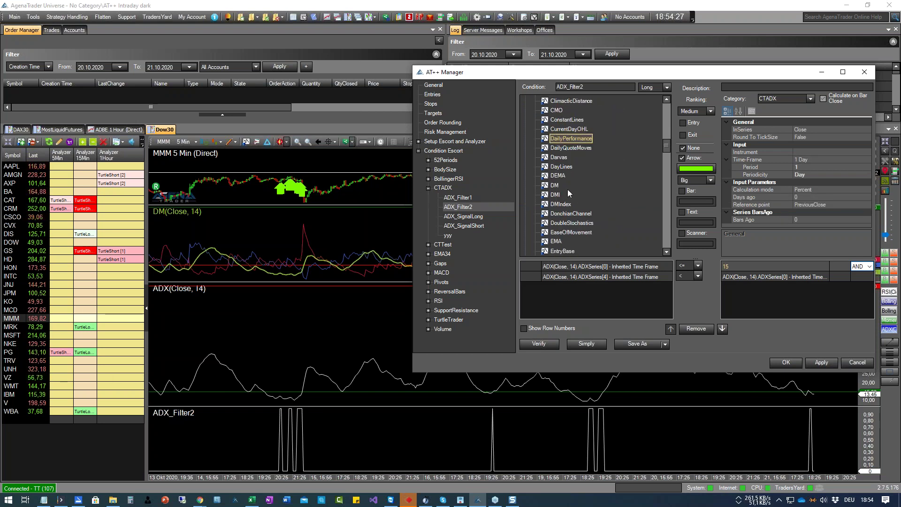
click(554, 186)
drag(580, 199, 593, 292)
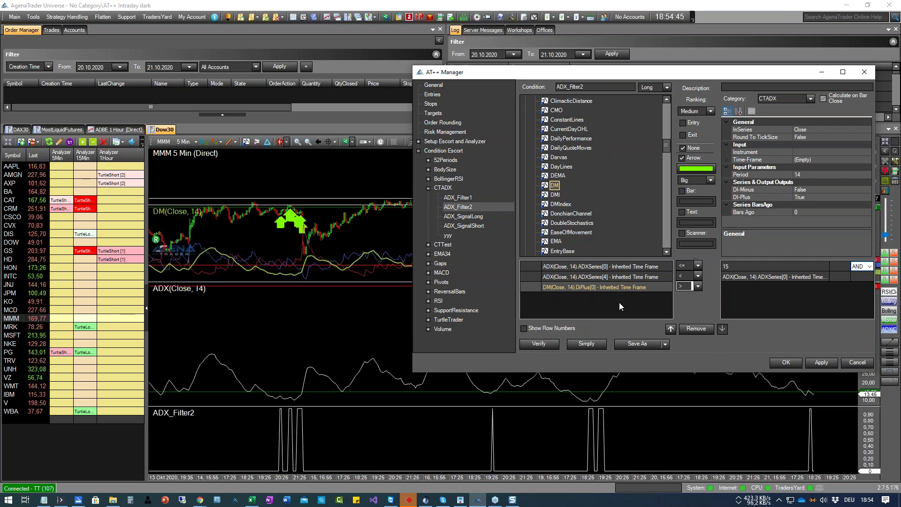
click(698, 286)
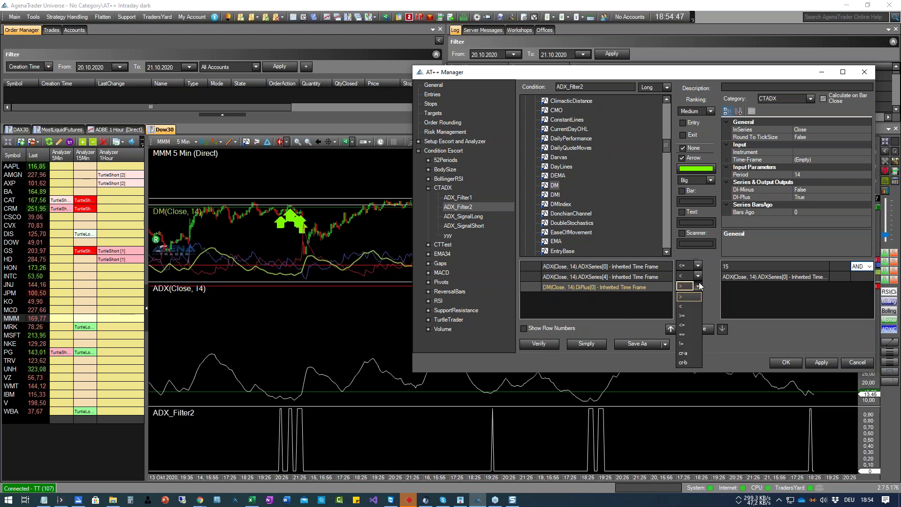
click(691, 360)
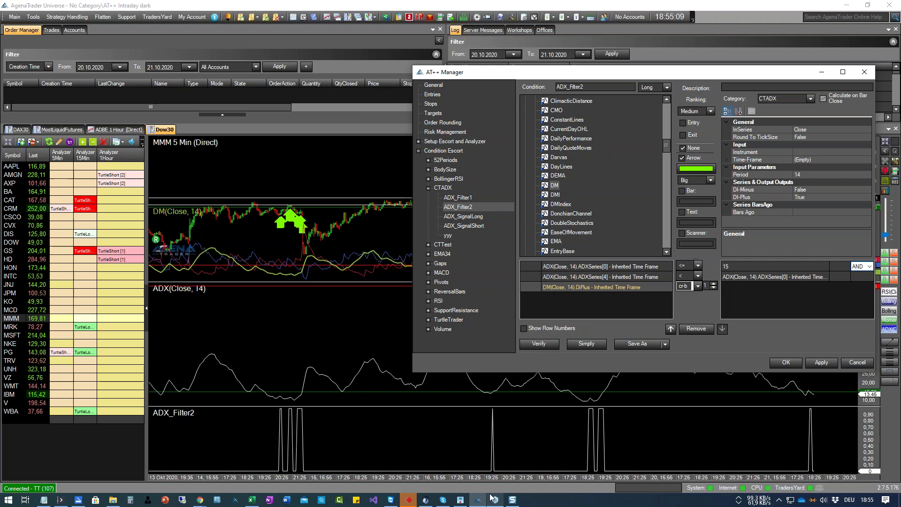
Add DM as the fourth comparison's first operand and set ADX as the second operand of the third and fourth comparisons
click(199, 500)
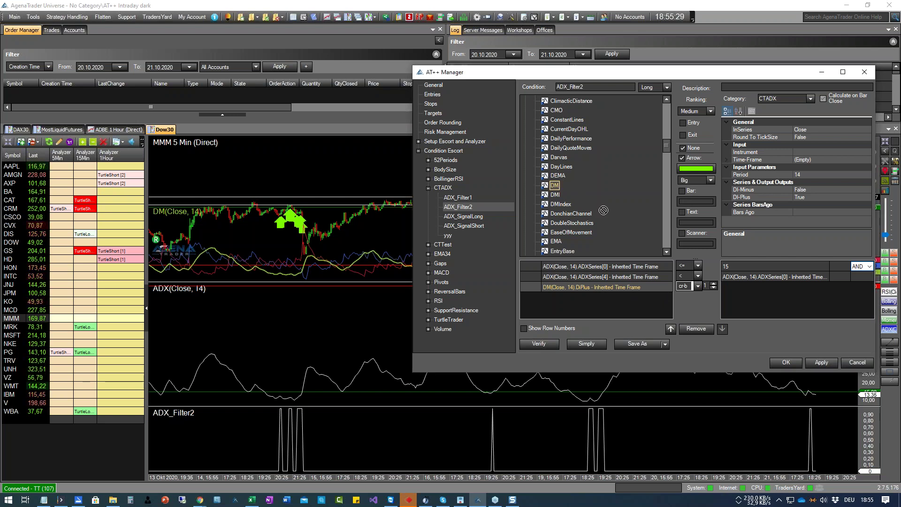
double_click(593, 187)
scroll(596, 185, up, 7)
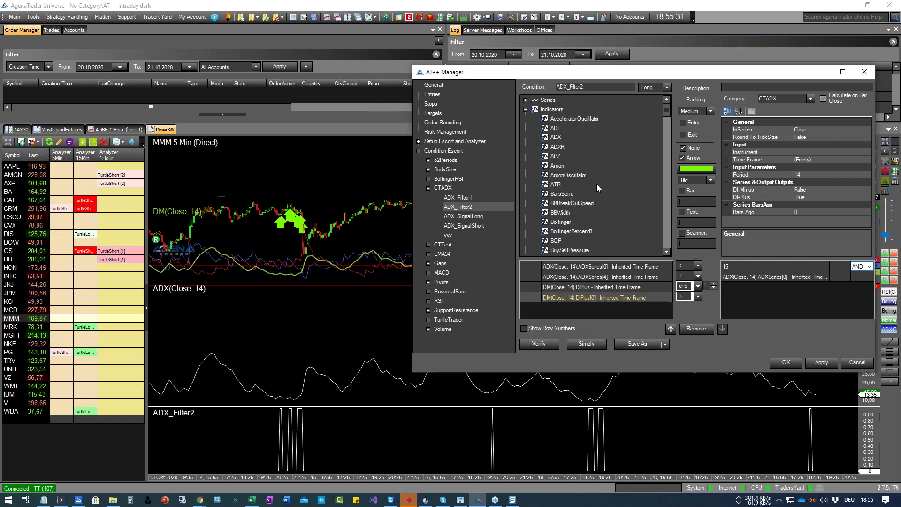
click(564, 139)
drag(566, 142, 752, 288)
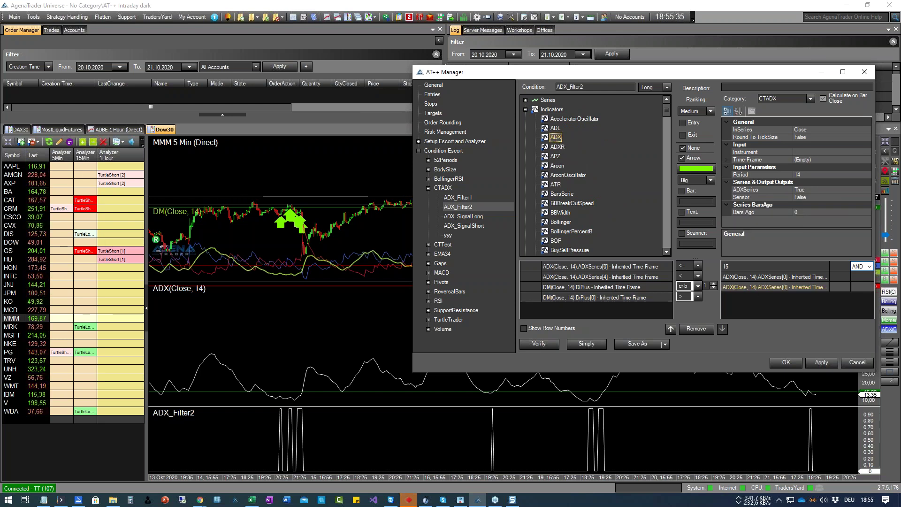
drag(558, 140, 741, 300)
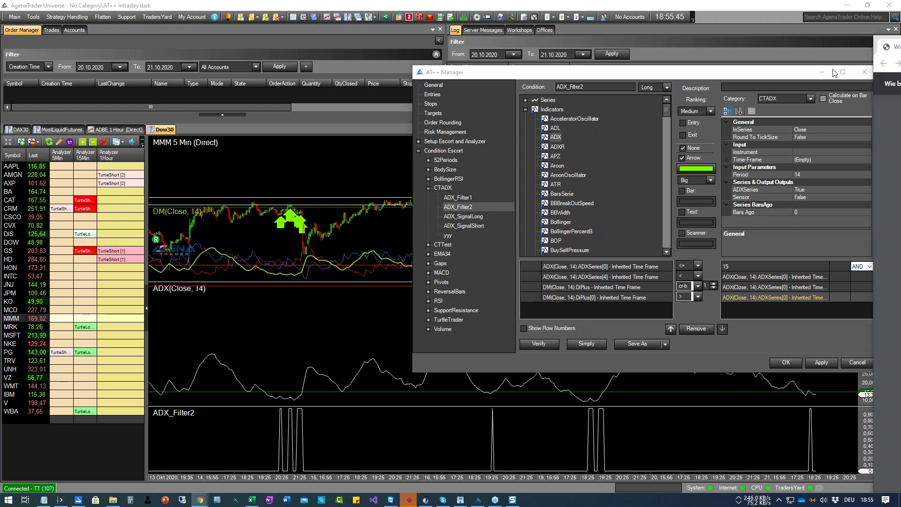
Switch to the PDF in Chrome and examine Filter II's rules for DI+ and DI- crossing the ADX from above
key(alt+Tab)
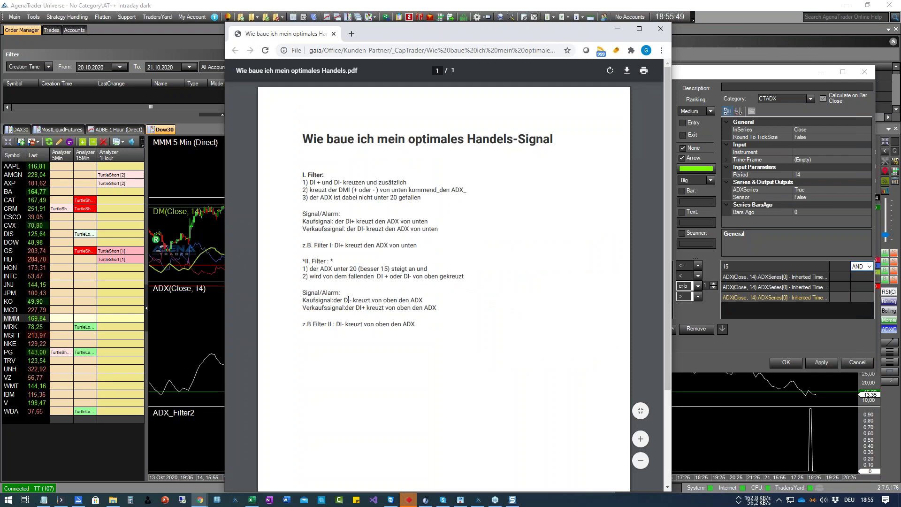
drag(348, 299, 424, 297)
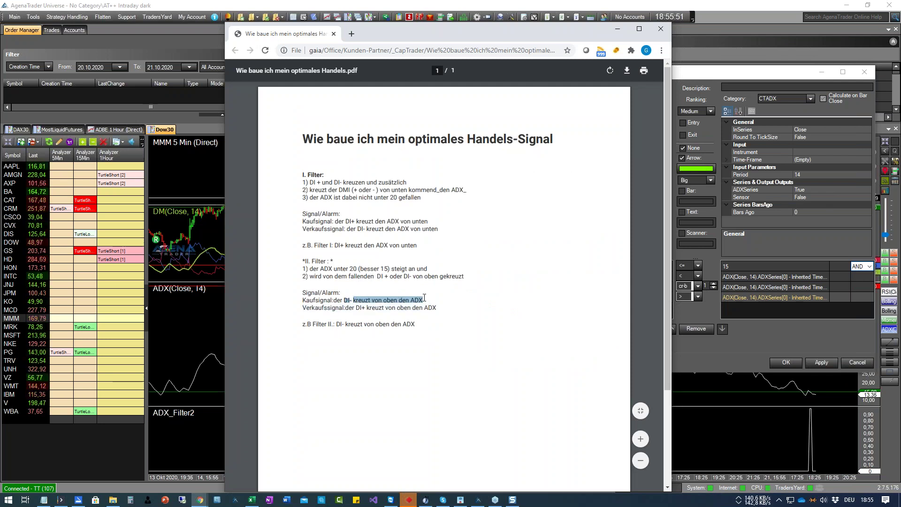
click(347, 301)
drag(347, 301, 356, 300)
drag(391, 303, 413, 303)
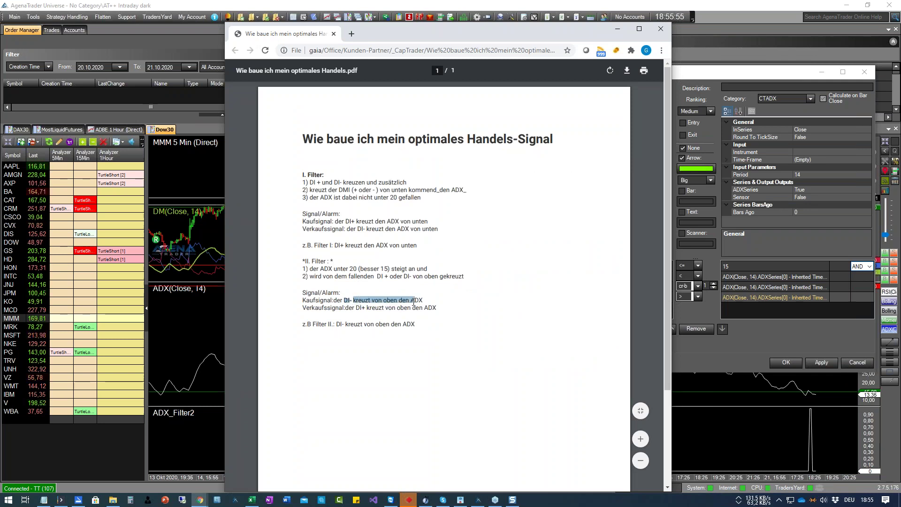
drag(348, 277, 361, 279)
click(369, 280)
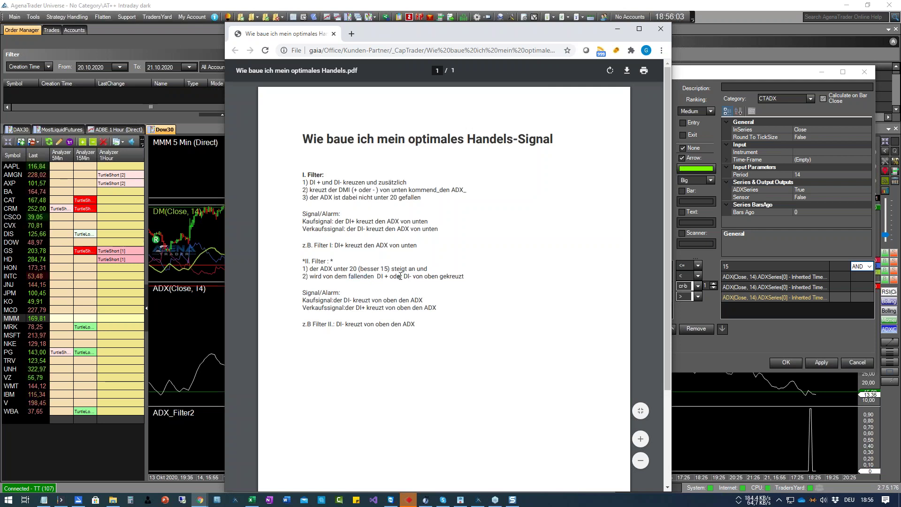
drag(397, 277, 418, 279)
drag(355, 308, 385, 307)
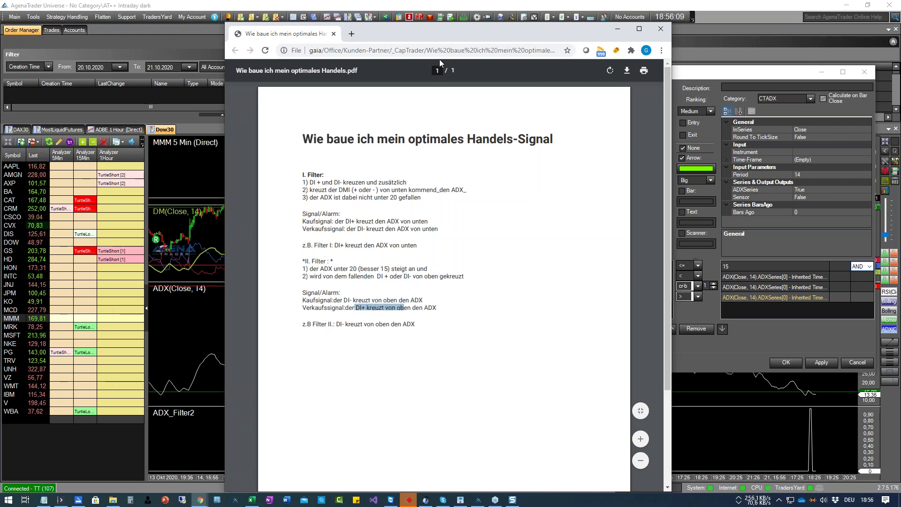
key(alt+Tab)
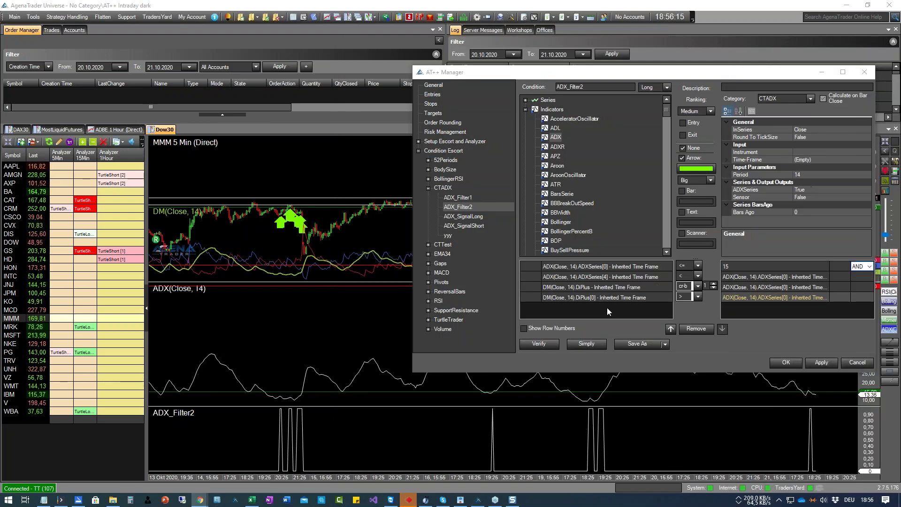
click(649, 286)
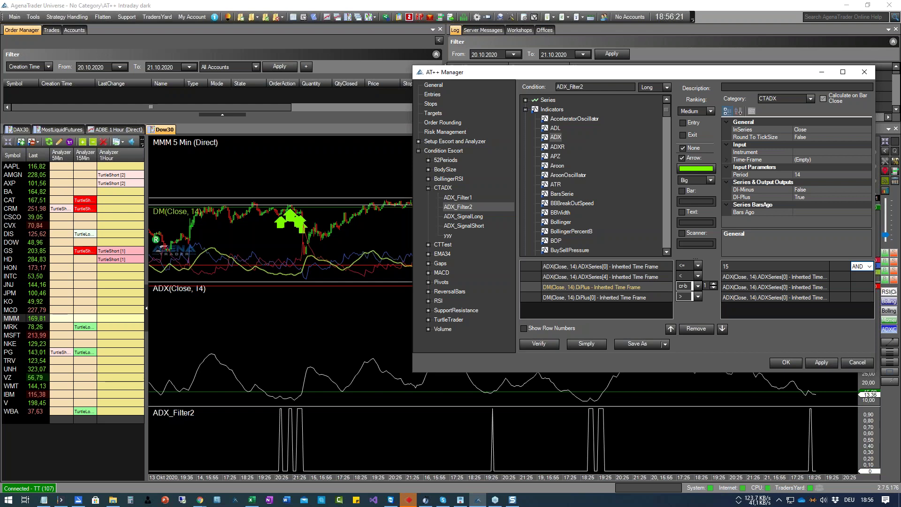
key(alt+Tab)
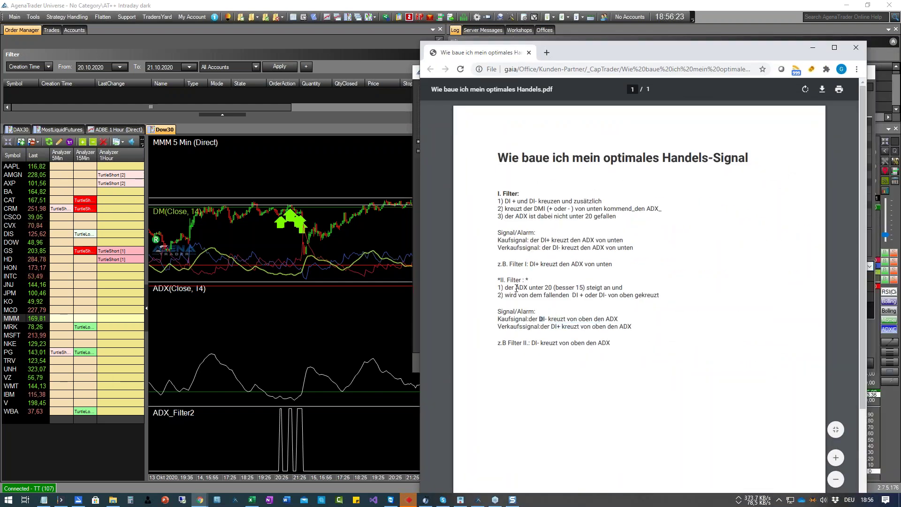
drag(503, 294, 660, 295)
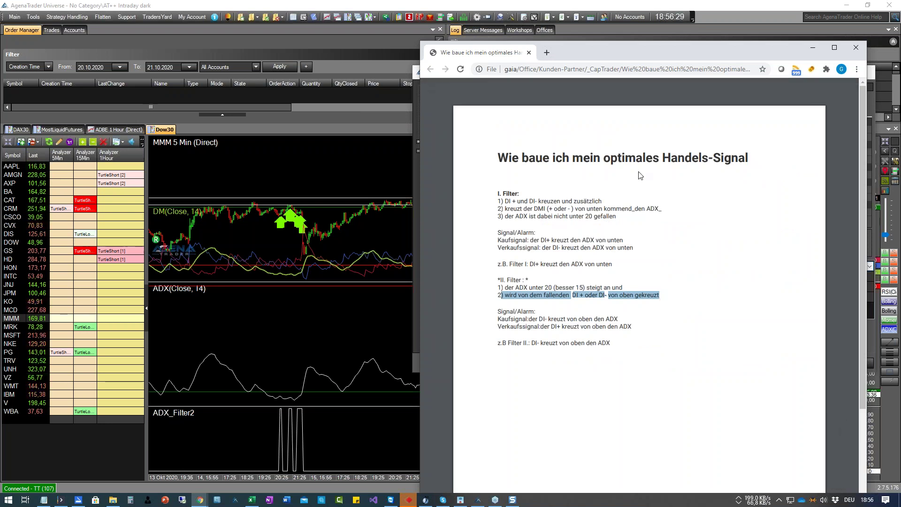
key(alt+Tab)
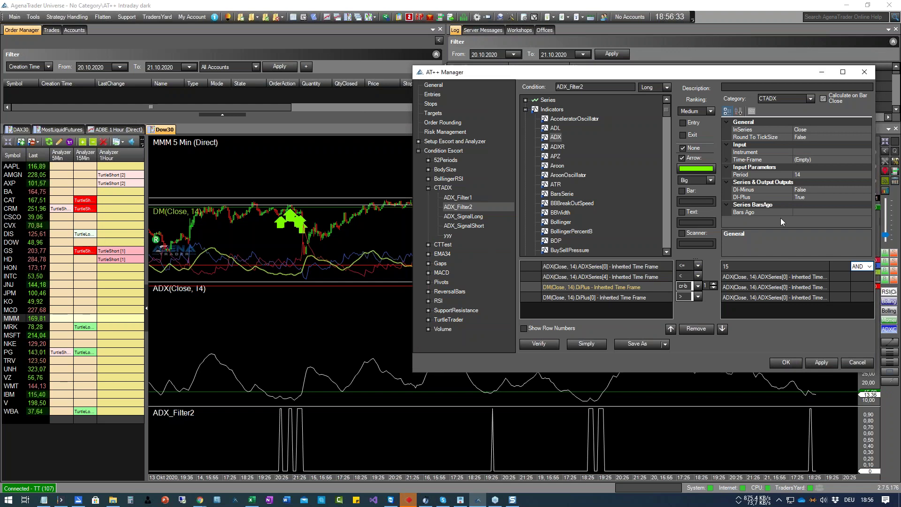
click(828, 190)
click(866, 190)
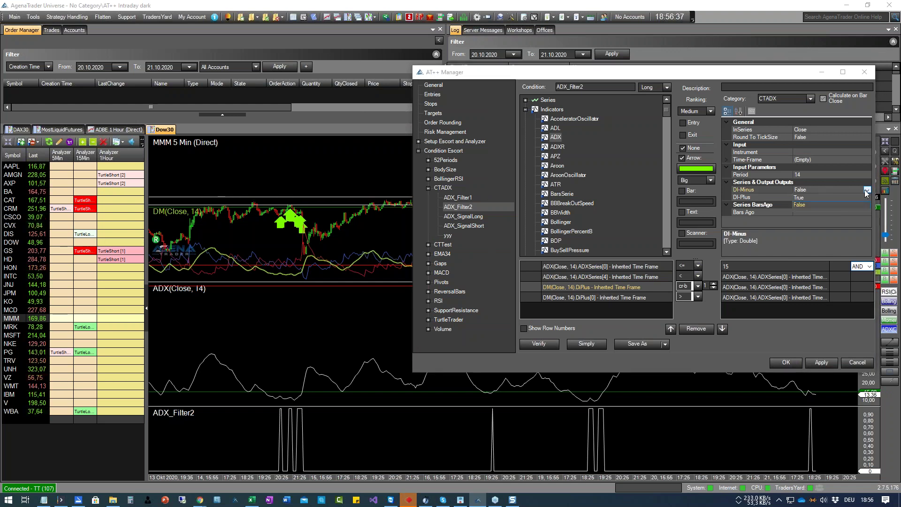
click(798, 204)
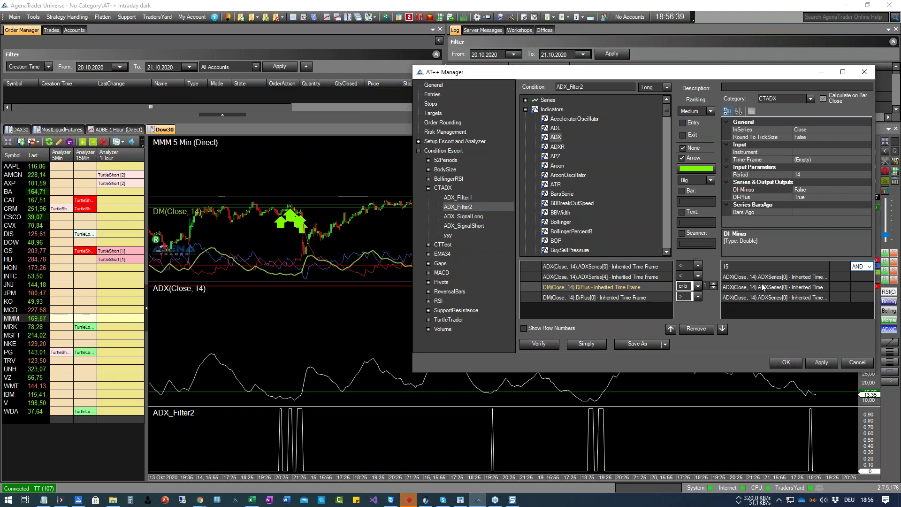
Switch the fourth comparison's DM output to DI-Minus and set its operator to cr-b
click(661, 297)
click(829, 190)
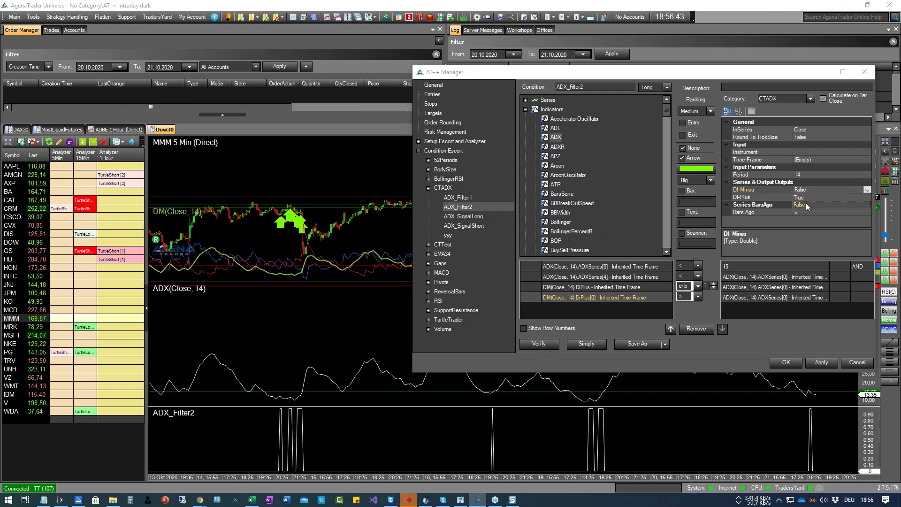
double_click(868, 190)
click(698, 297)
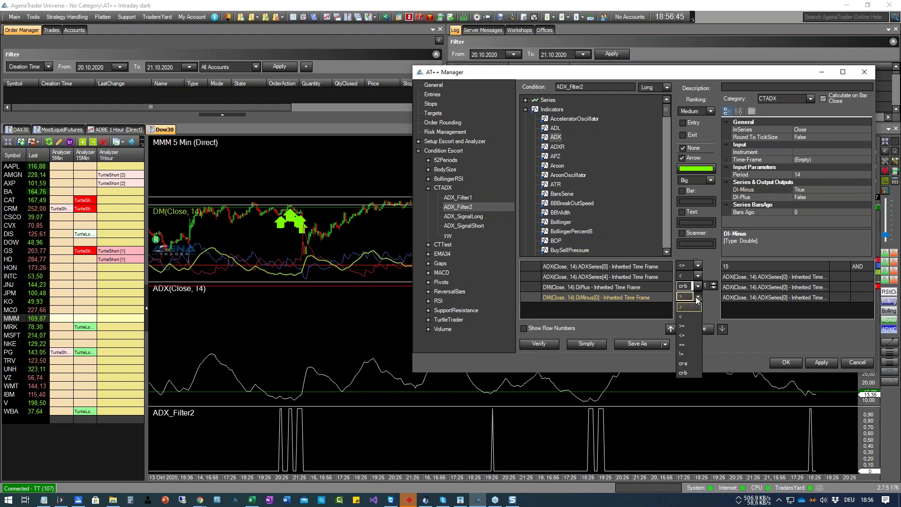
click(689, 371)
click(750, 314)
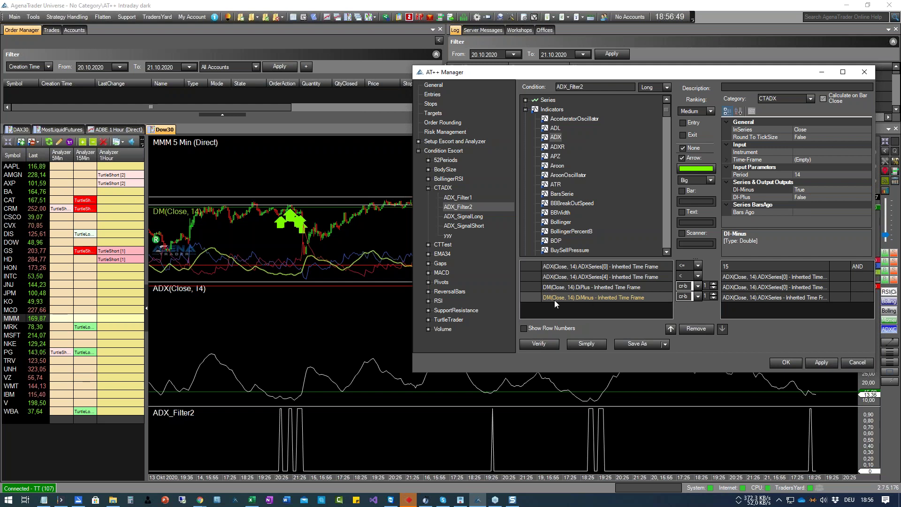
Enclose the third and fourth comparisons in one pair of parentheses
click(530, 287)
click(531, 299)
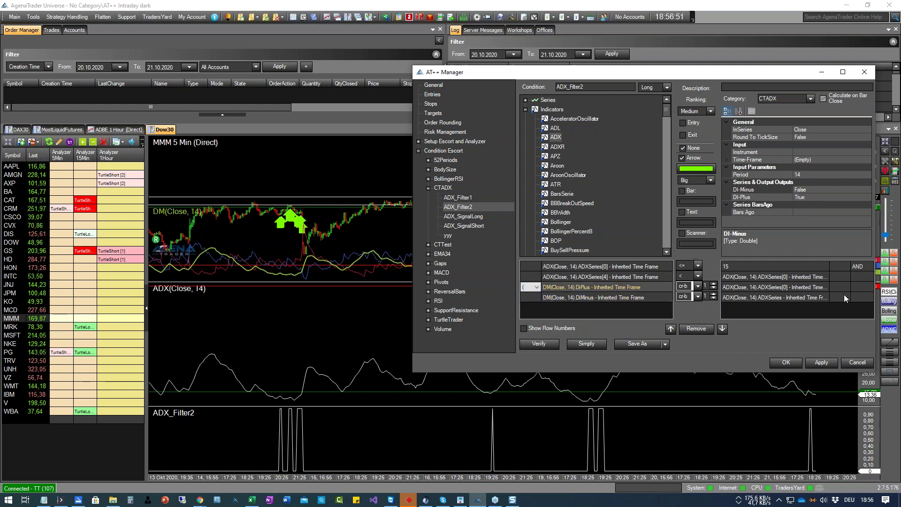
click(863, 296)
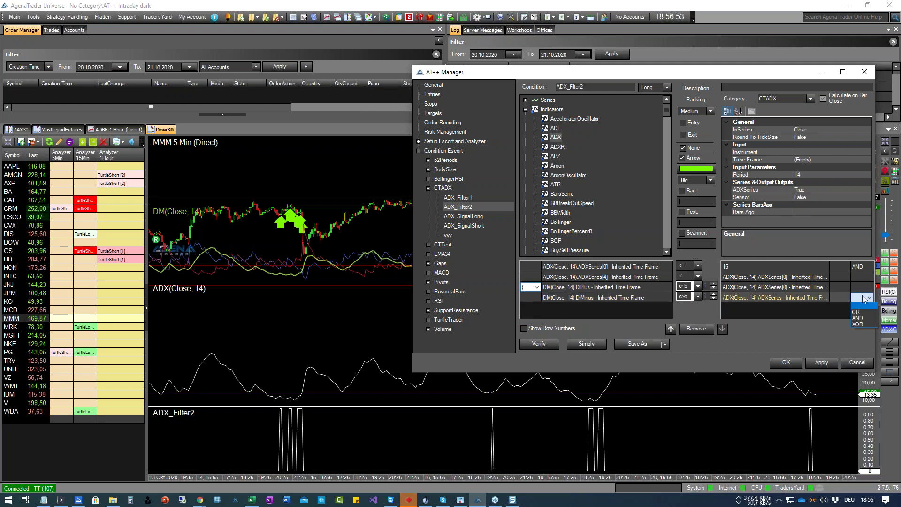
click(841, 297)
click(840, 319)
Link the second comparison to the parenthesized group with AND, and the two DM comparisons with OR
click(865, 276)
click(866, 277)
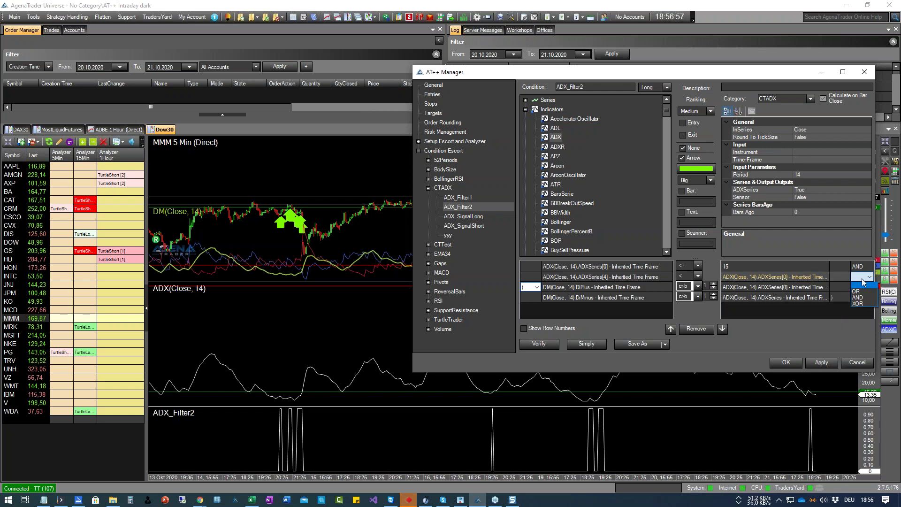
click(861, 288)
click(861, 287)
click(861, 295)
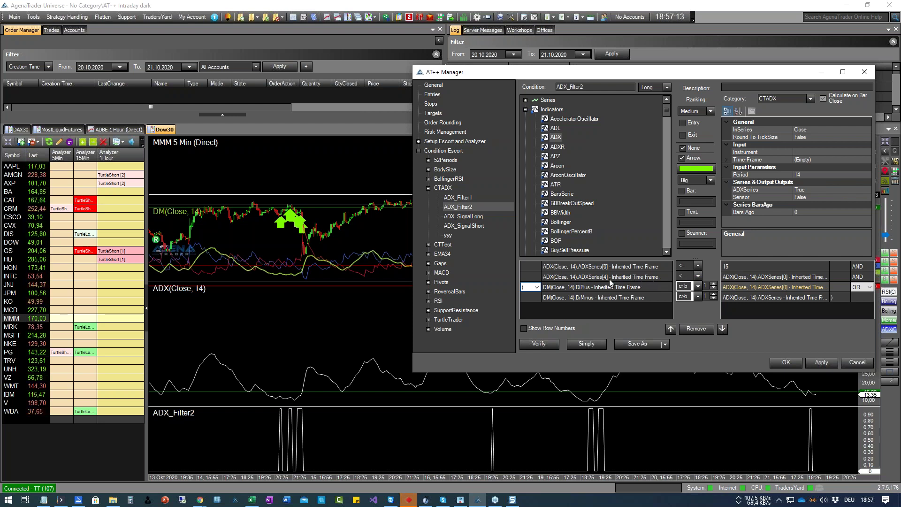
Check the ADX operands of the second and fourth comparisons, and apply the ADX_Filter2 condition
click(621, 279)
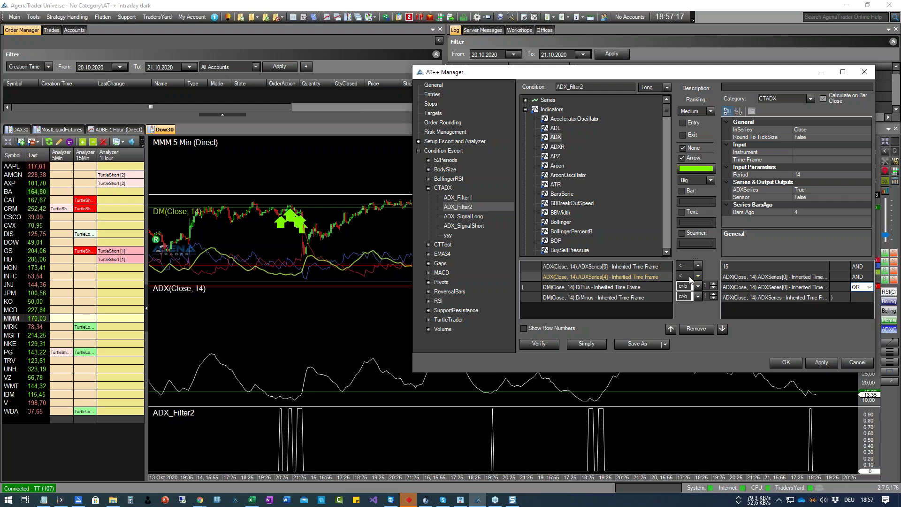
click(761, 276)
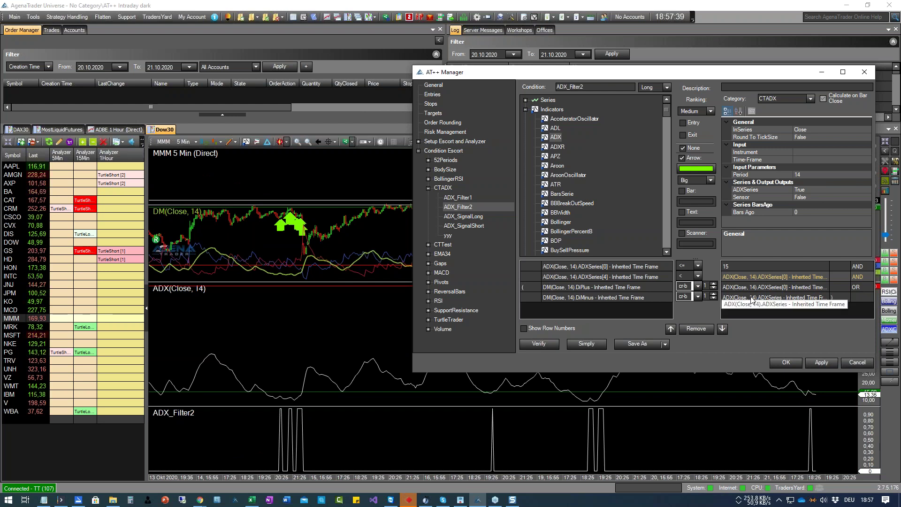
click(751, 299)
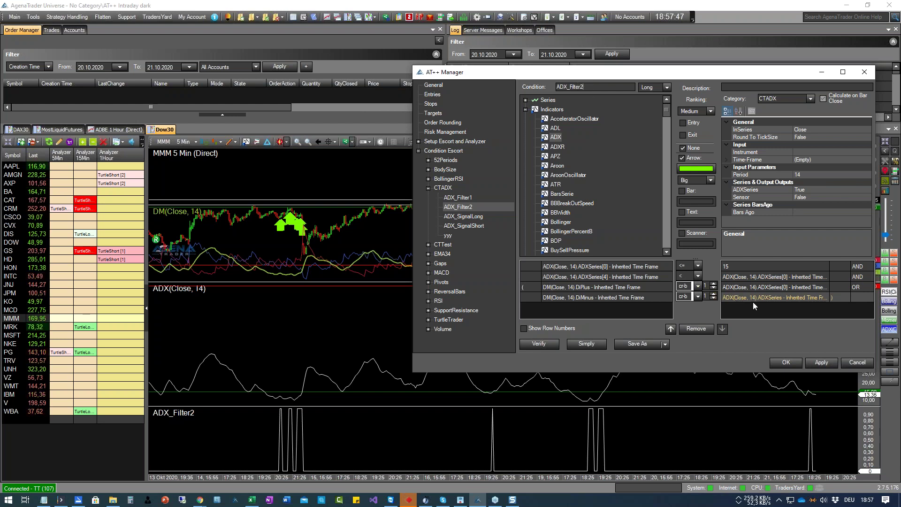
click(820, 364)
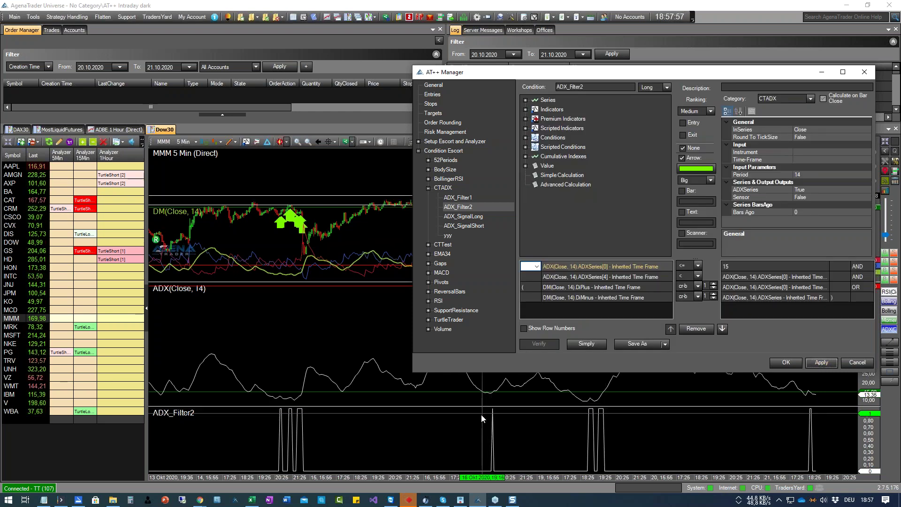
Refresh the MMM chart with the updated ADX_Filter2 condition and switch the chart to CSCO
right_click(480, 415)
click(524, 415)
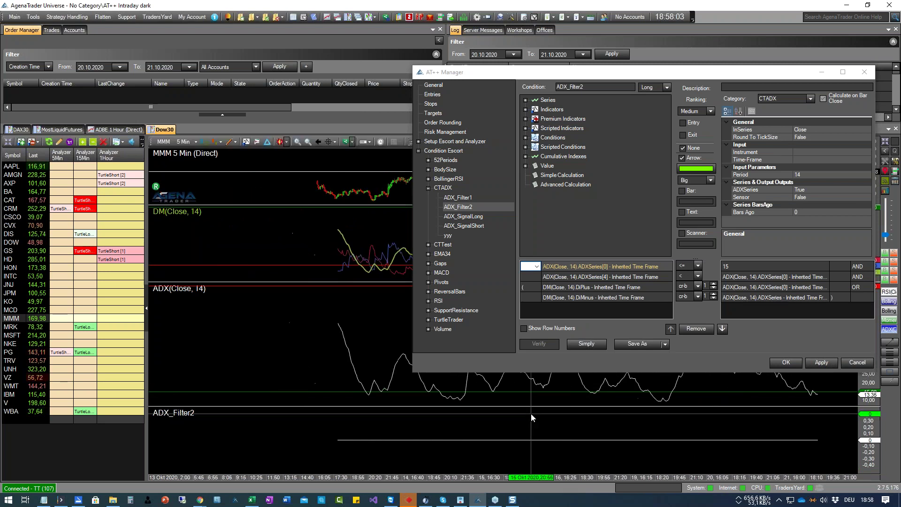
click(15, 192)
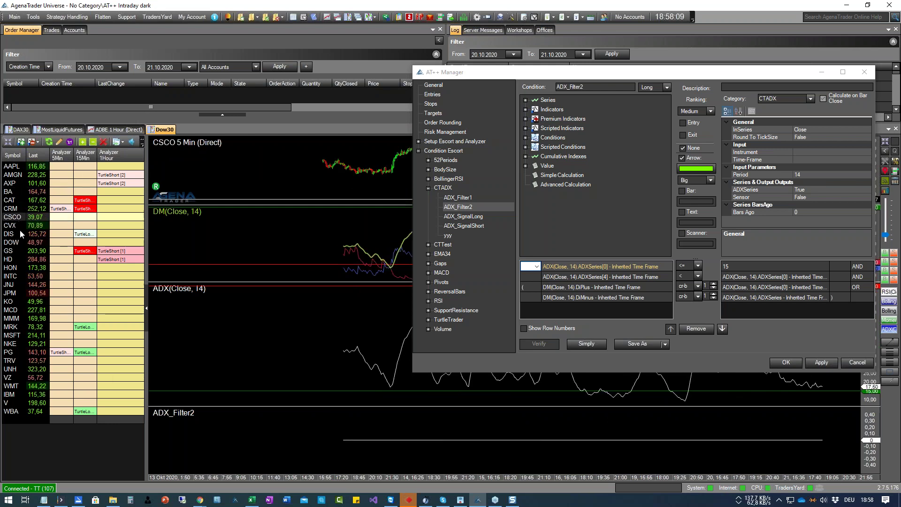
Step through the Dow30 symbols from DIS to WMT, then back to MSFT, and examine the ADX_Filter2 signals on their 5-minute charts
click(20, 230)
click(22, 241)
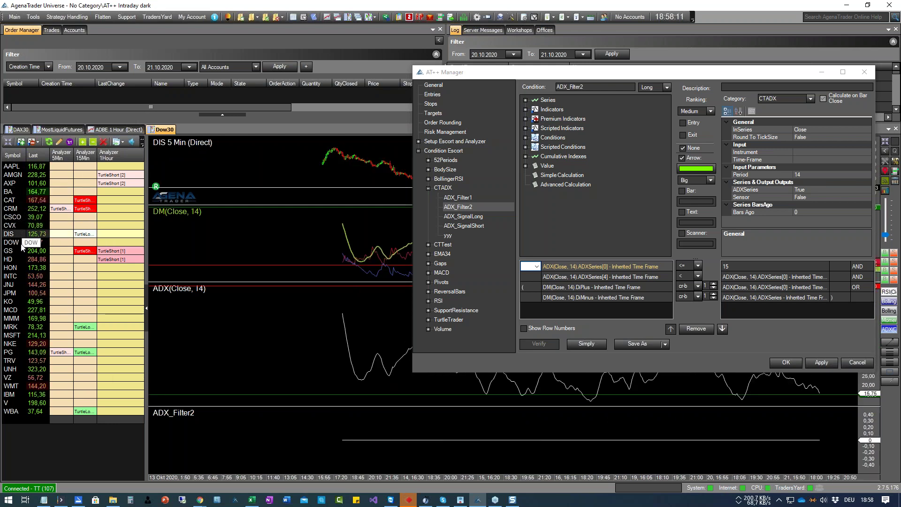
click(21, 248)
click(21, 258)
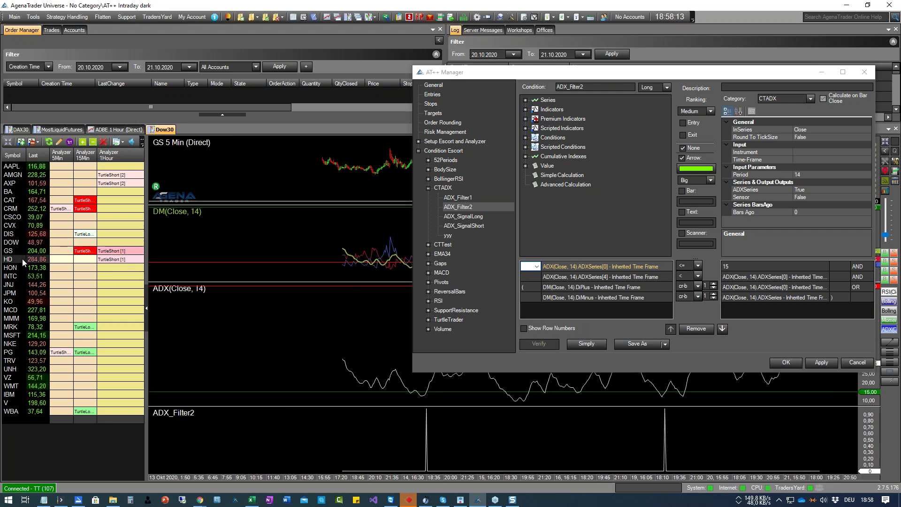
click(24, 268)
click(26, 279)
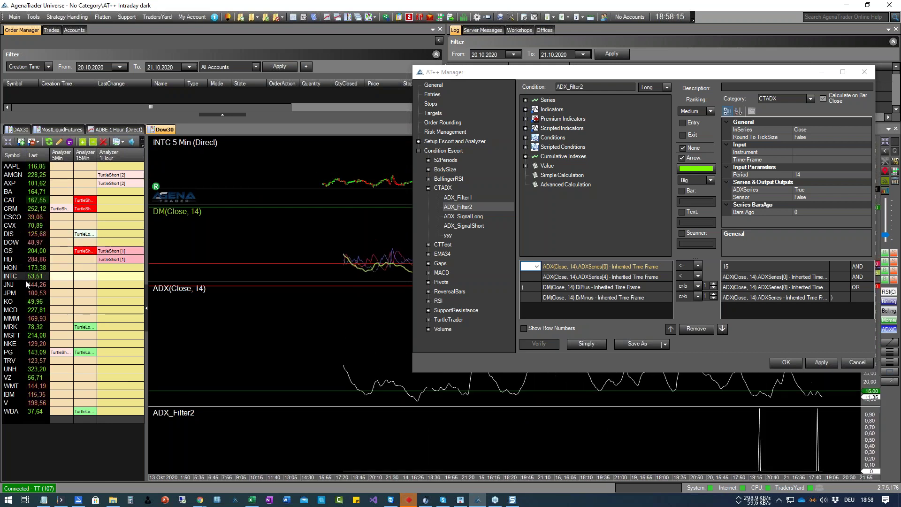
click(29, 301)
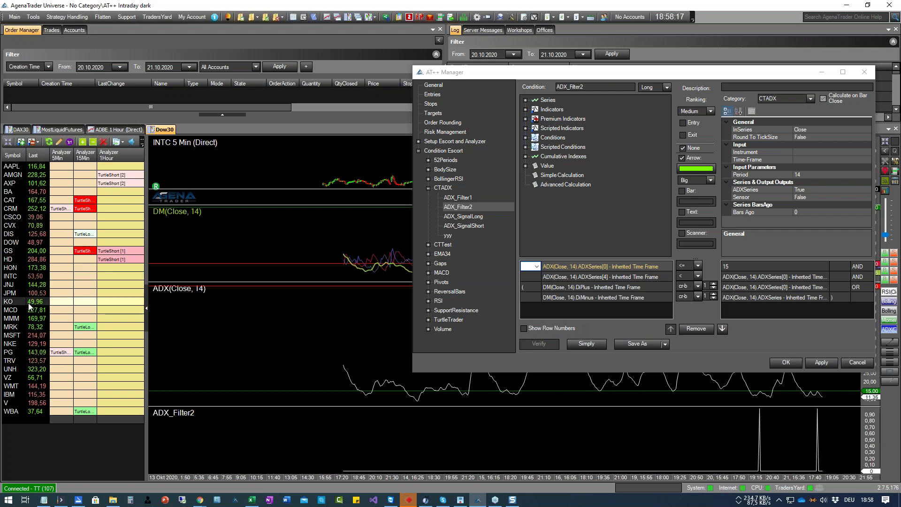
click(26, 309)
click(24, 318)
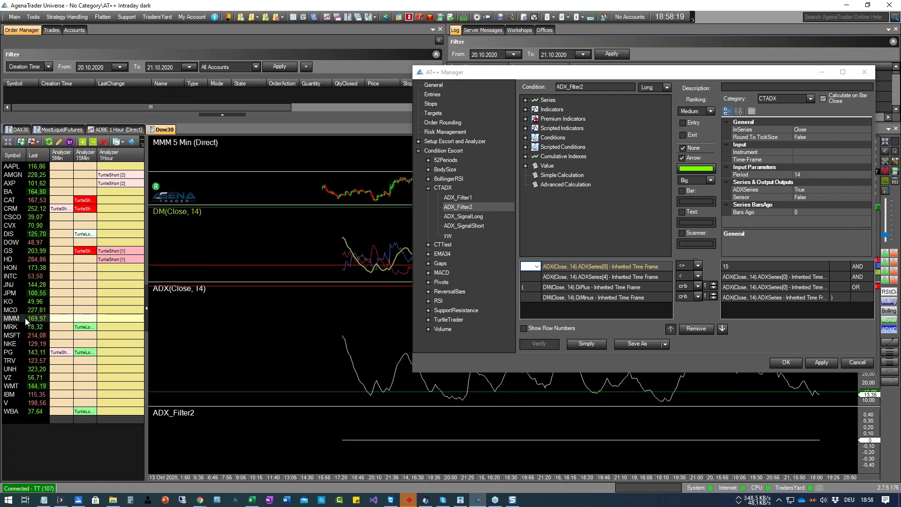
click(27, 328)
click(28, 341)
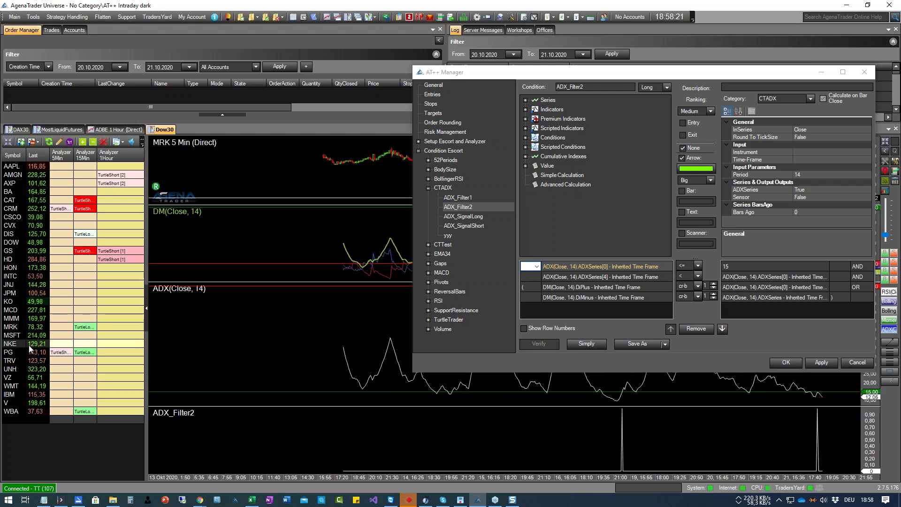
click(20, 350)
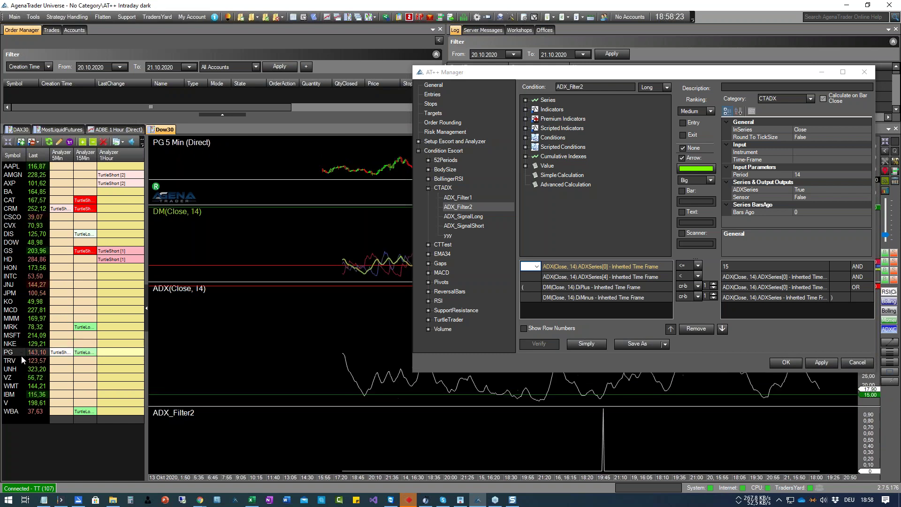
click(21, 365)
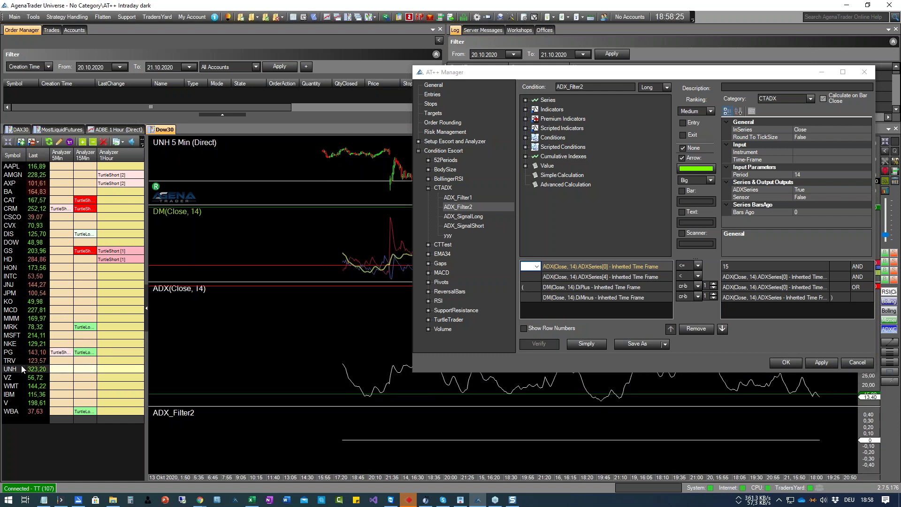
click(13, 380)
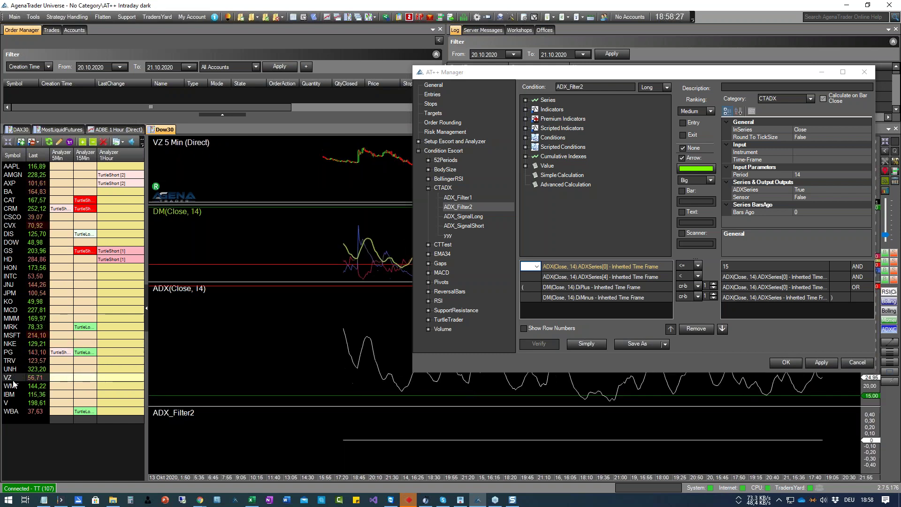
click(18, 389)
click(17, 343)
click(18, 335)
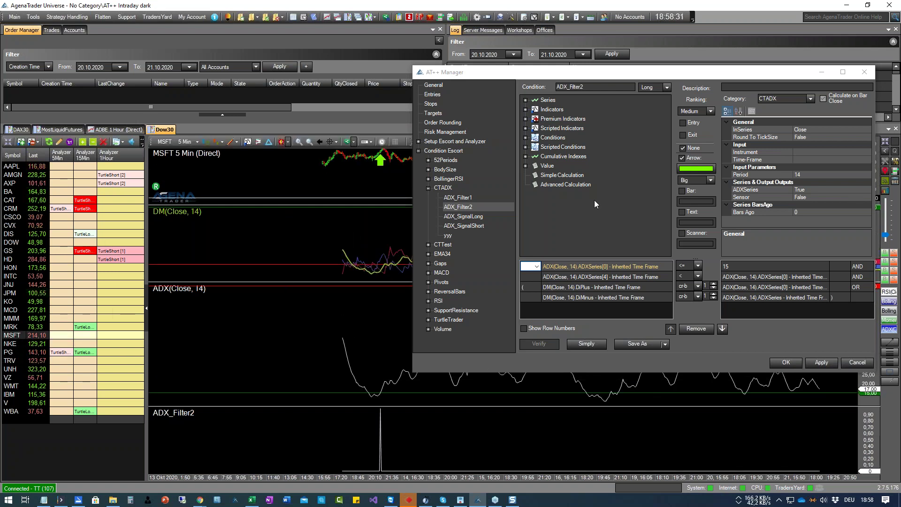
Clear the AT++ Manager off the chart and examine the ADX_Filter2 signals for the symbols from CRM to HON
key(Escape)
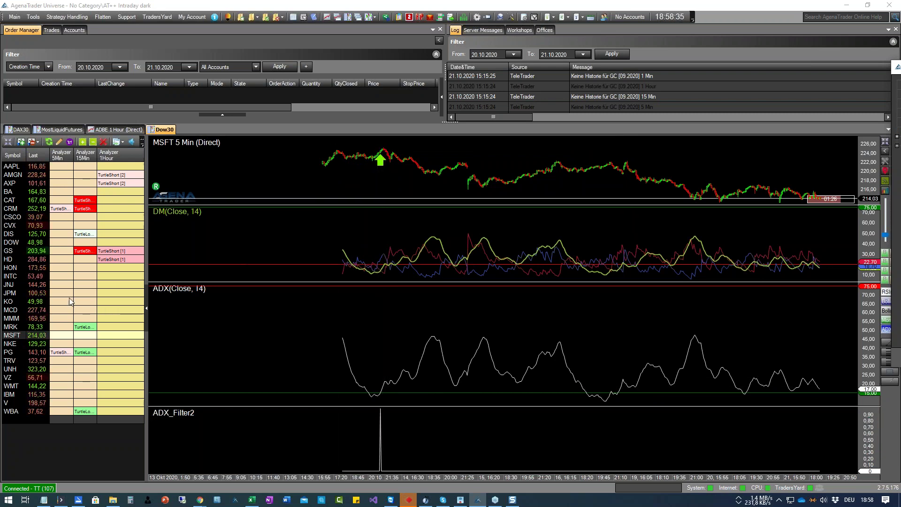
click(14, 217)
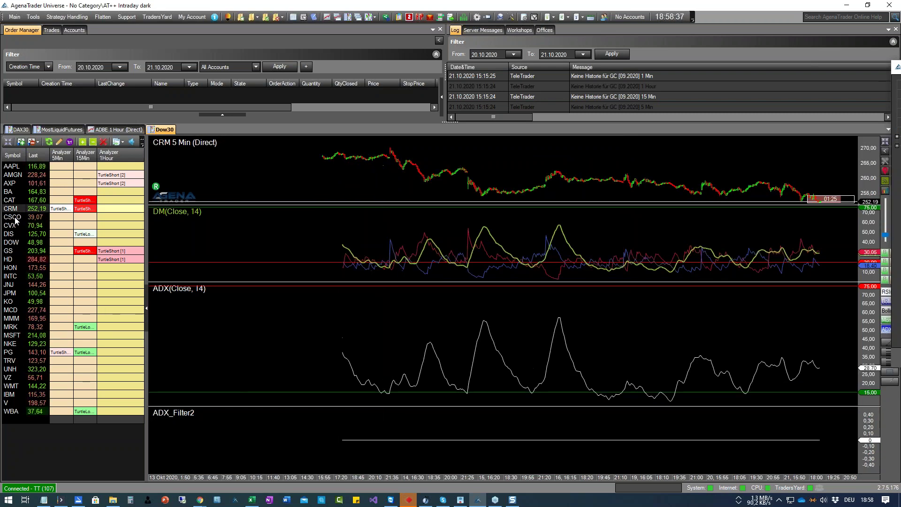
click(11, 225)
click(14, 235)
click(15, 242)
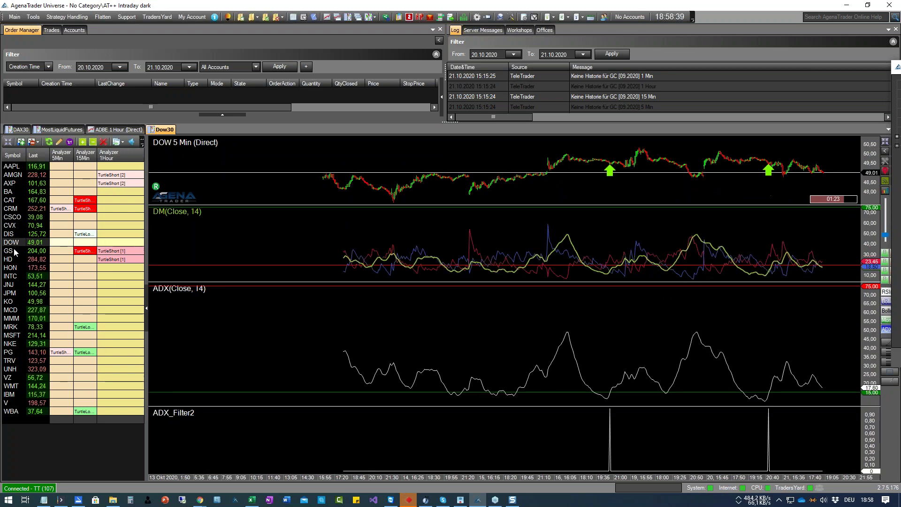
click(15, 260)
click(15, 268)
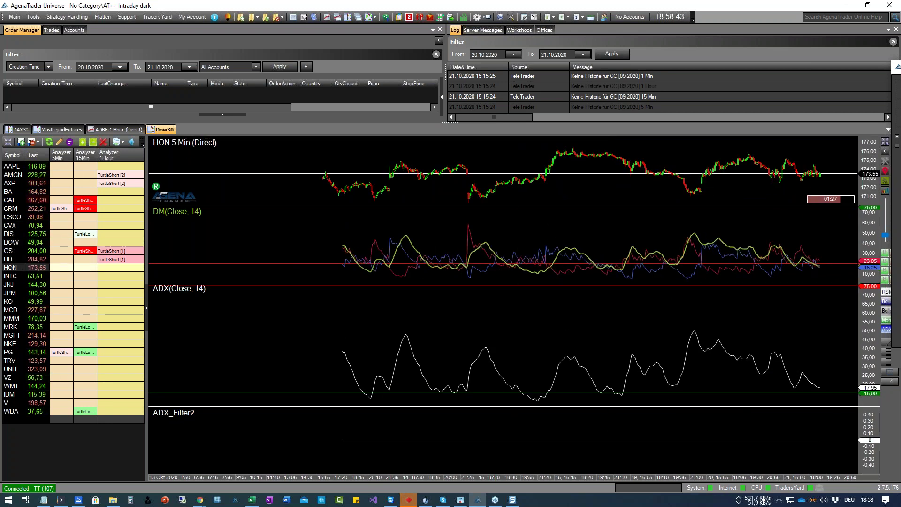
Bring back the AT++ Manager, read the Filter II buy-signal rule in the PDF, and return to the manager
drag(900, 84, 614, 74)
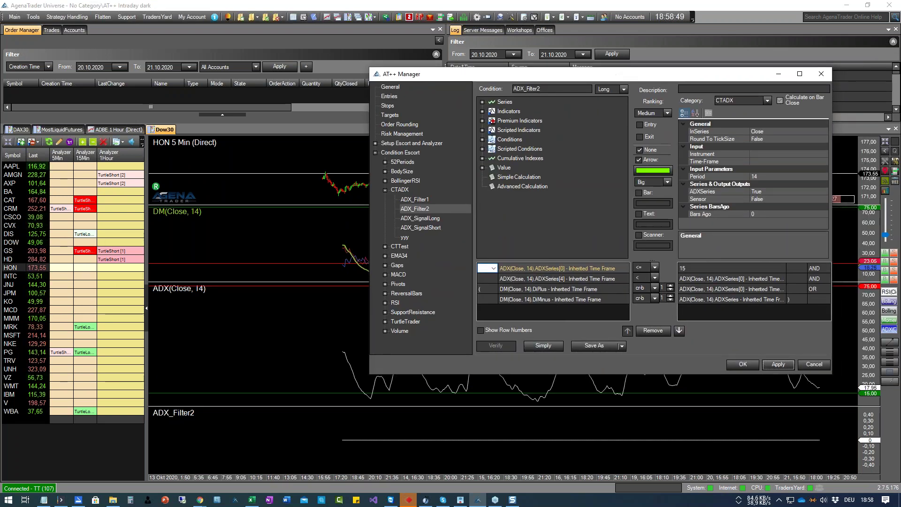
key(alt+Tab)
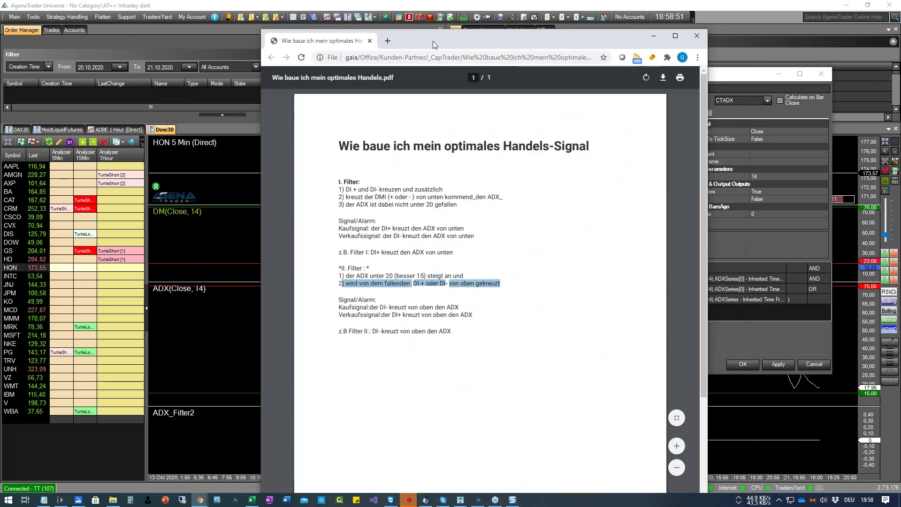
drag(379, 307, 463, 306)
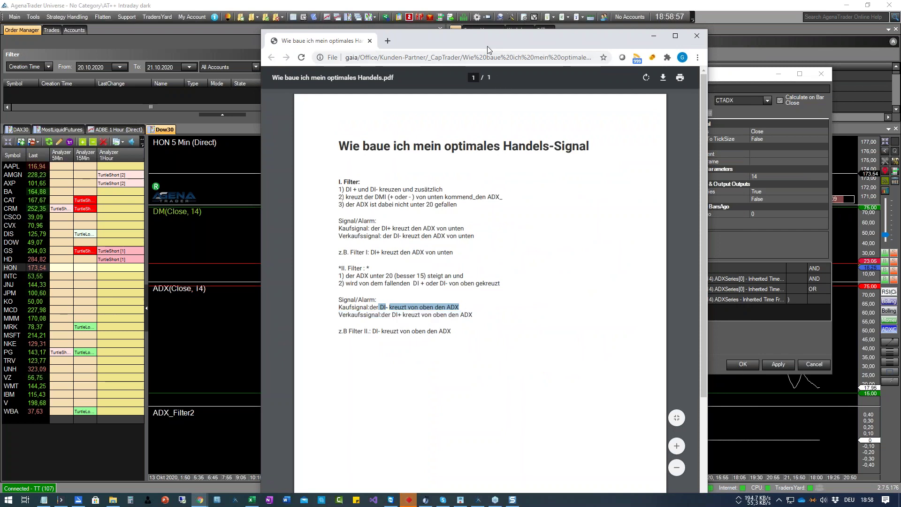
drag(487, 46, 856, 46)
click(480, 138)
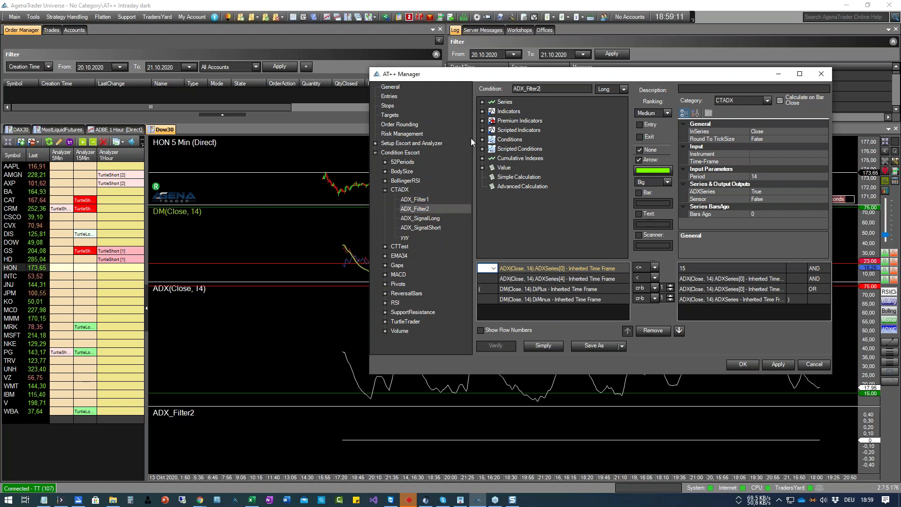
Start a new condition in the CTADX category and name it ADX_Signal2
click(411, 189)
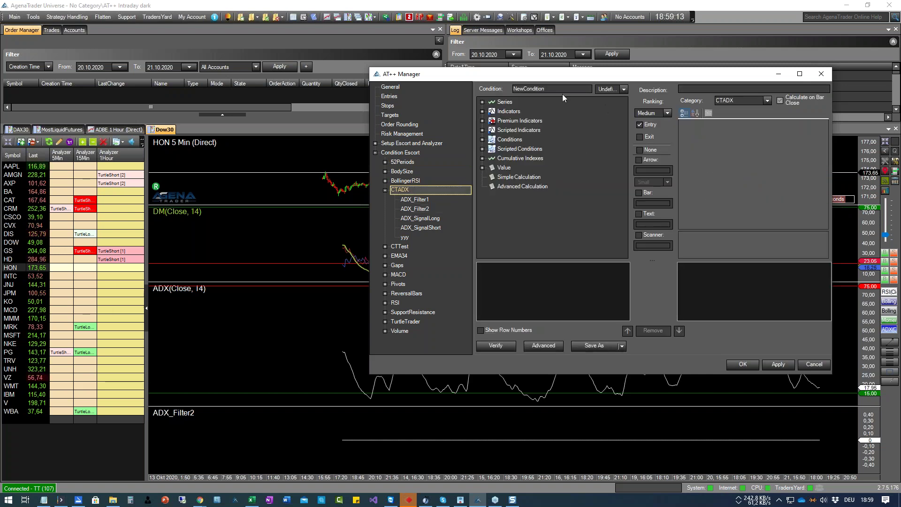
click(563, 89)
double_click(560, 88)
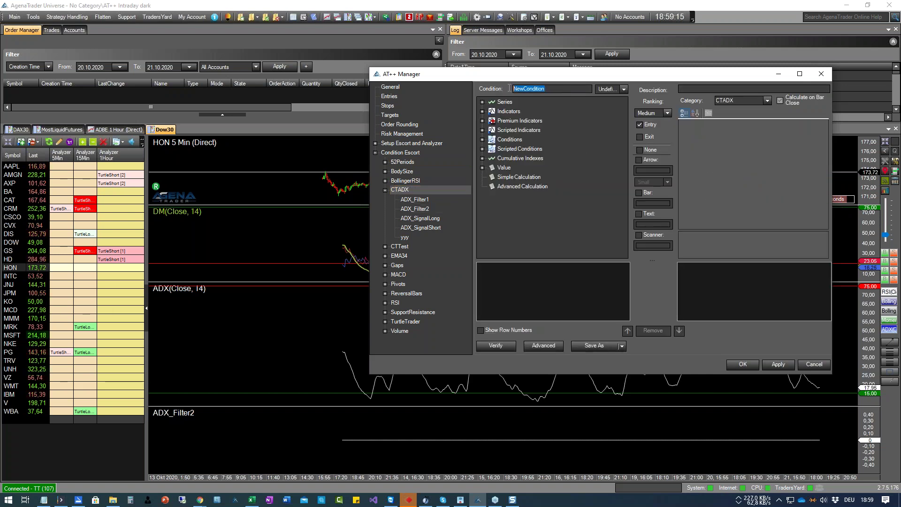
key(BackSpace)
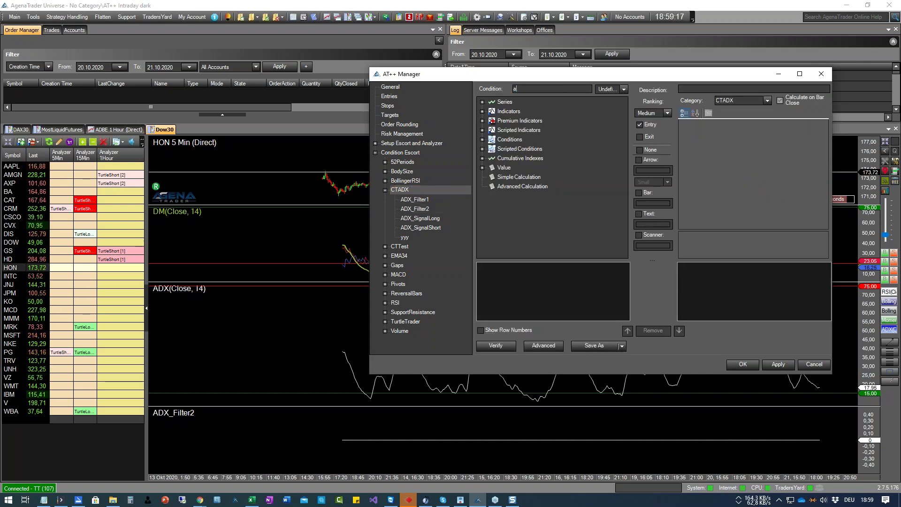
text(ADX_Signal)
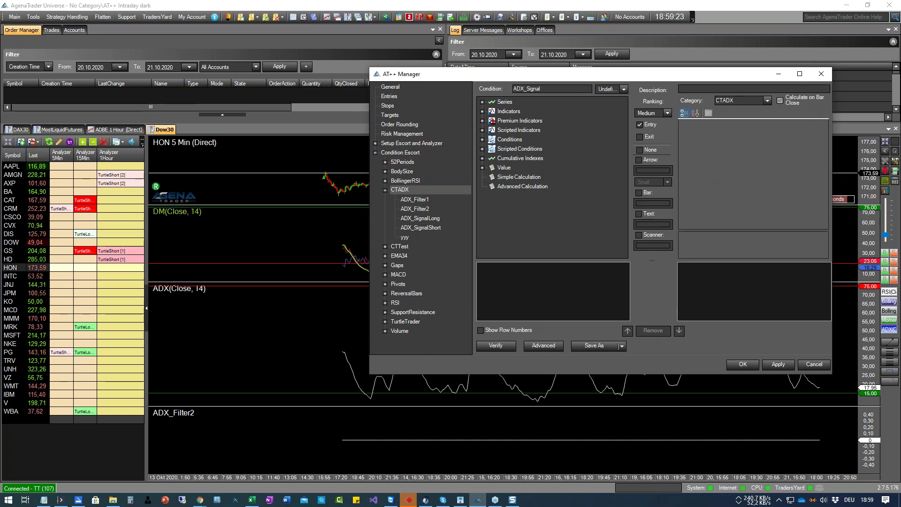
text(2)
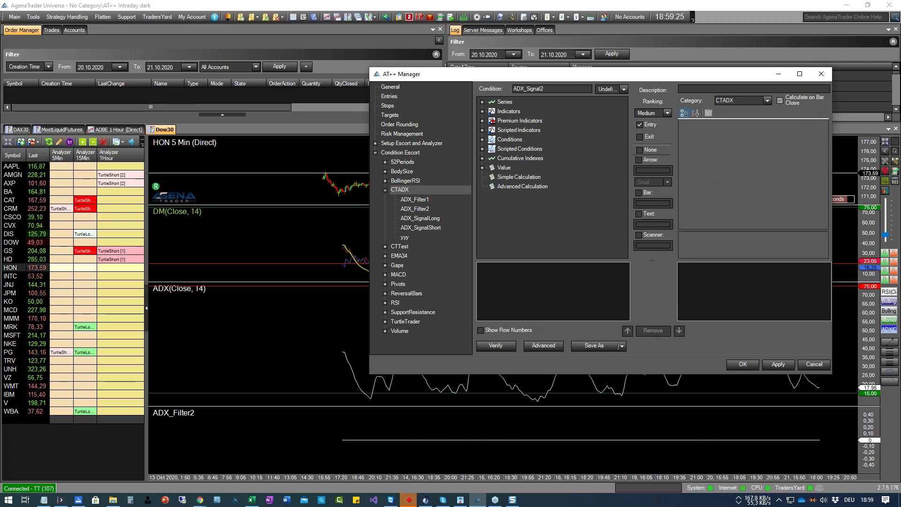
Set the new condition's direction to Long and rename it ADX_SignalLong2
click(623, 88)
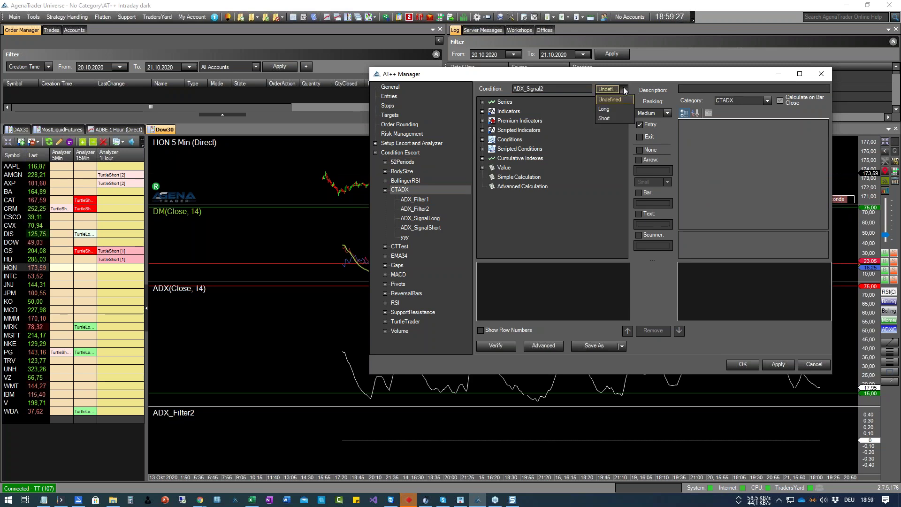
click(613, 109)
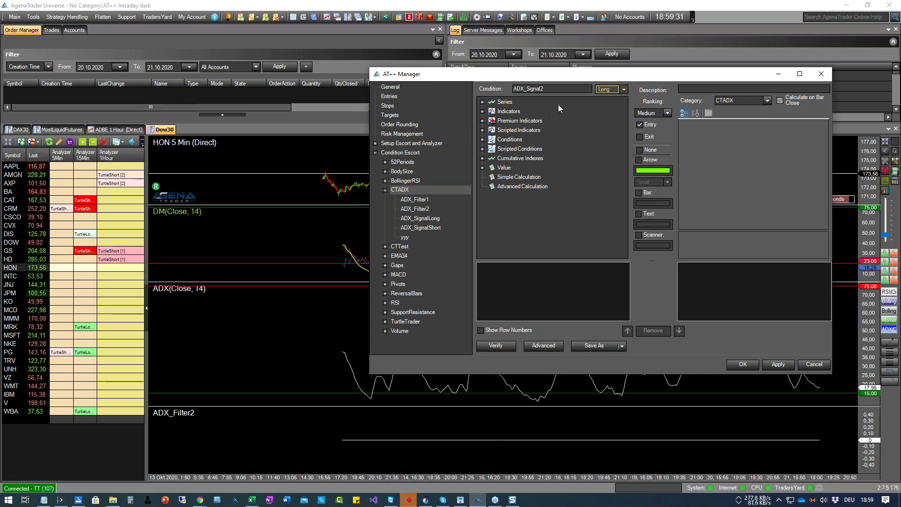
click(554, 88)
text(Long)
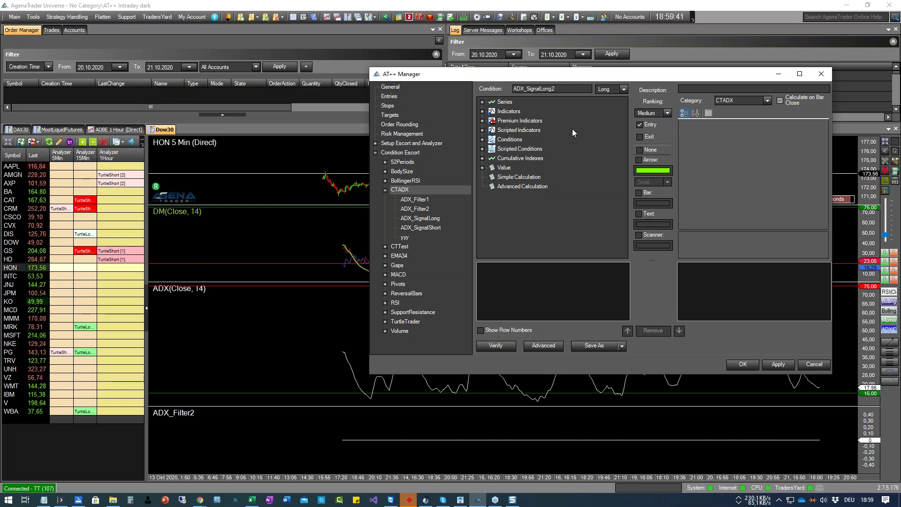
Add the DM indicator with its DI-Plus series as the left operand of the first ADX_SignalLong2 comparison
click(568, 103)
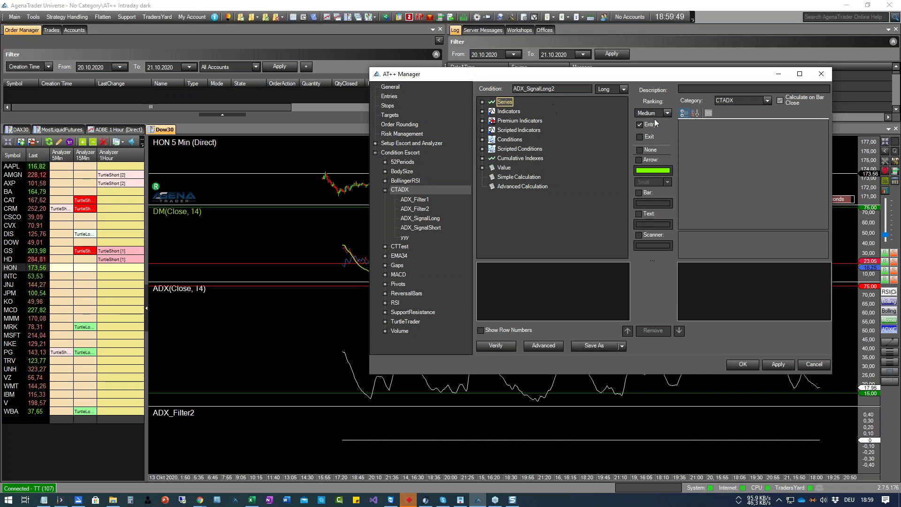
key(alt+Tab)
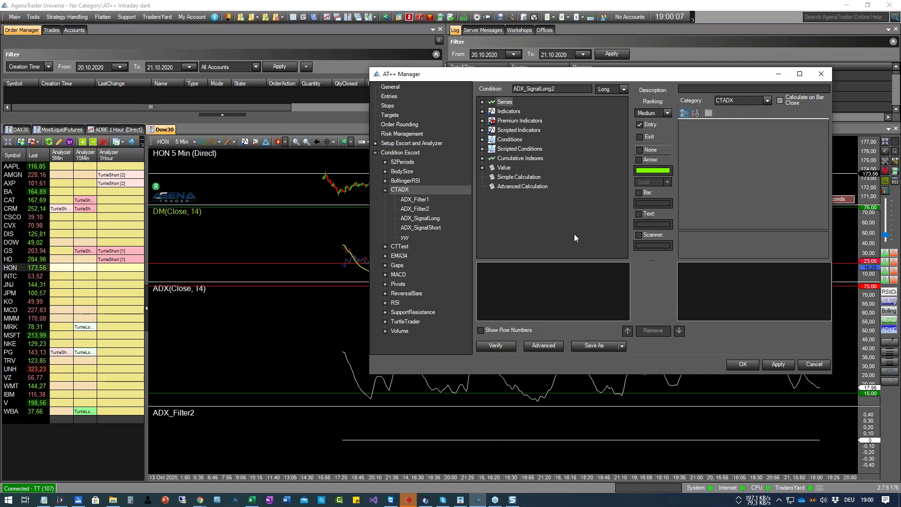
click(482, 111)
click(513, 167)
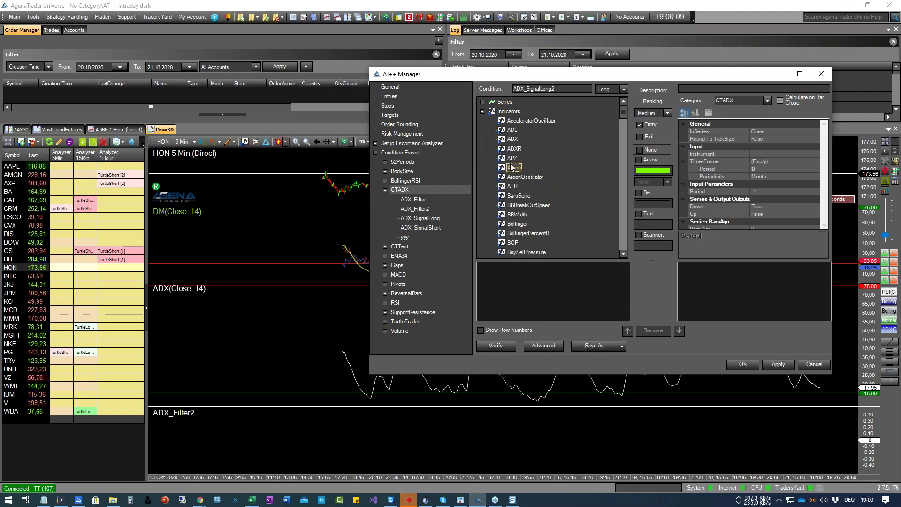
key(Page_Down)
key(d)
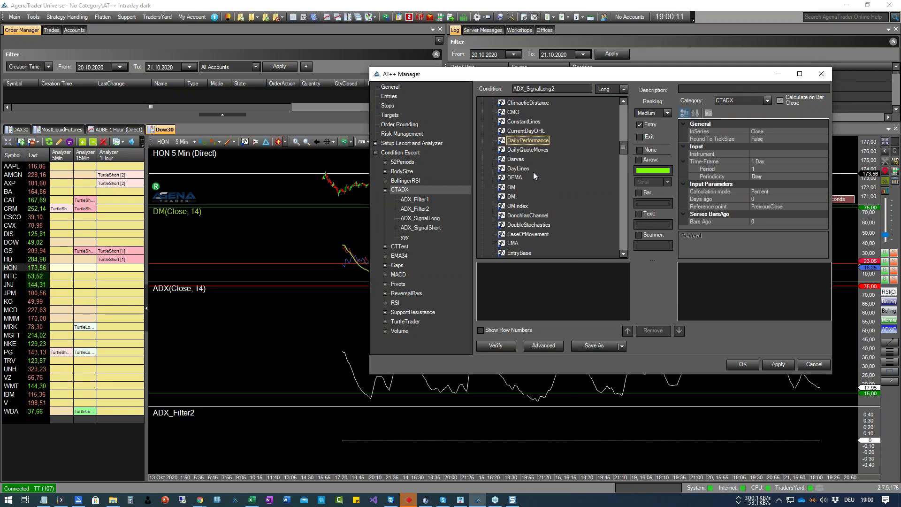
drag(512, 187, 530, 271)
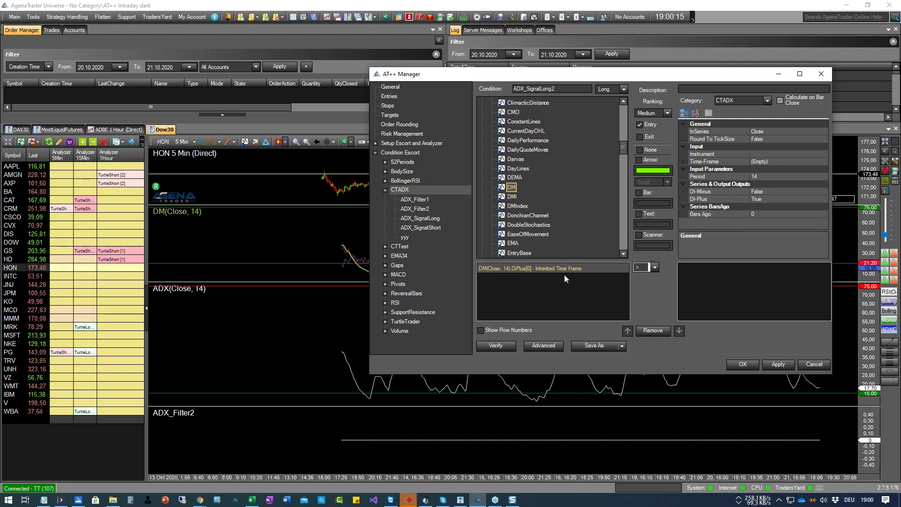
Add the ADX indicator as the comparison's right operand and set the operator to cr-b
scroll(516, 197, up, 4)
scroll(510, 161, up, 8)
click(516, 140)
drag(515, 140, 704, 266)
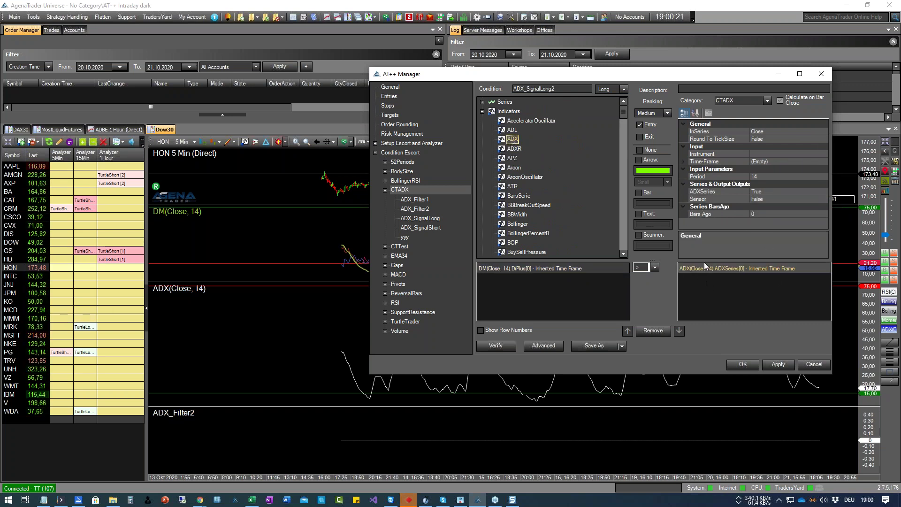
click(654, 267)
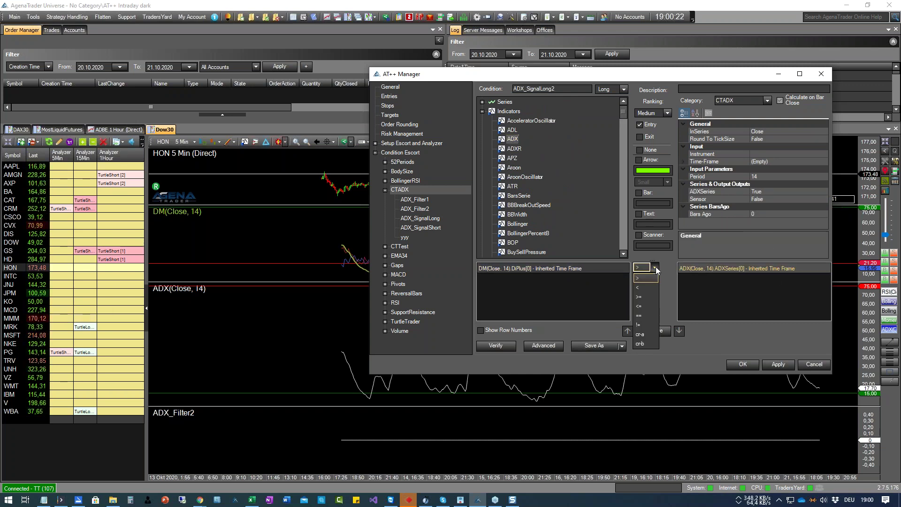
click(640, 343)
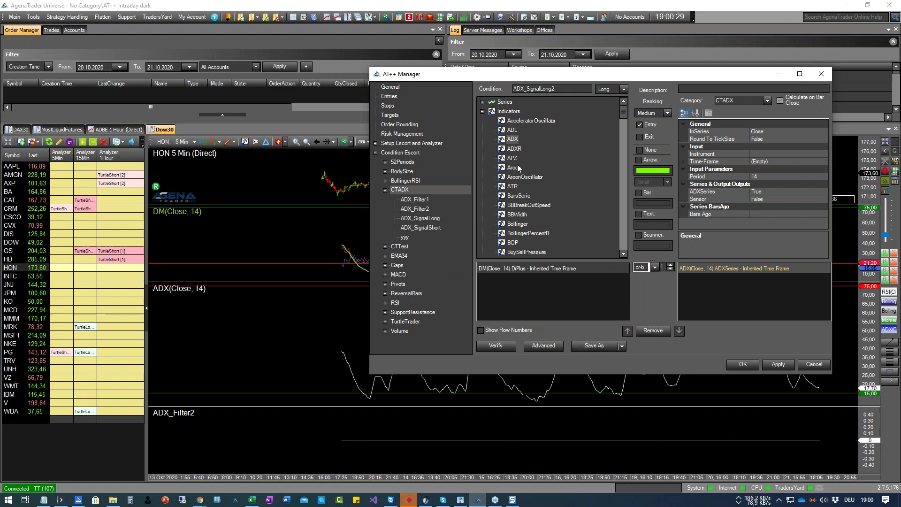
click(482, 111)
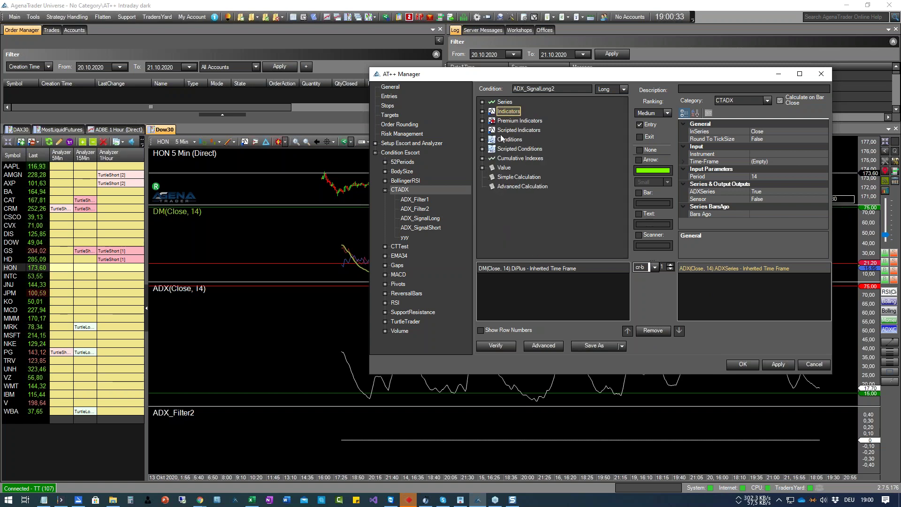
Add a second comparison to ADX_SignalLong2 requiring the CTADX condition ADX_Filter2 to be greater than the number 0
click(482, 139)
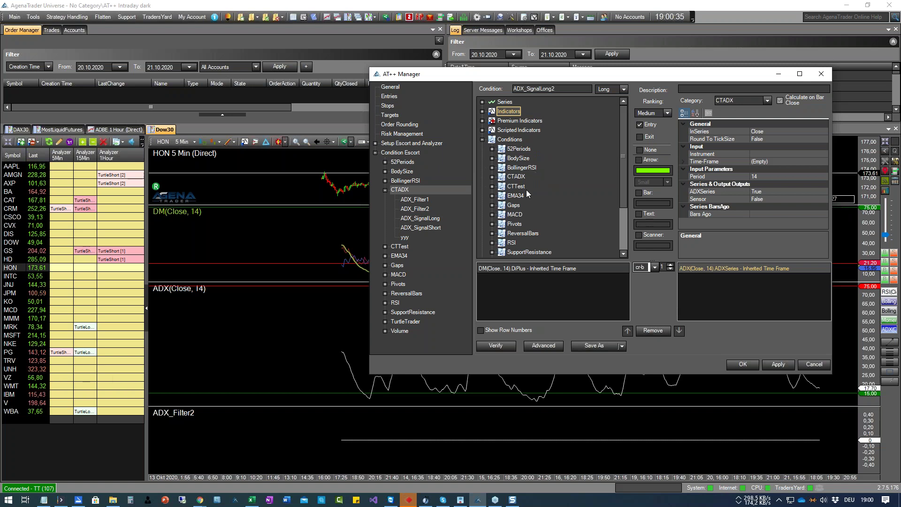
click(492, 177)
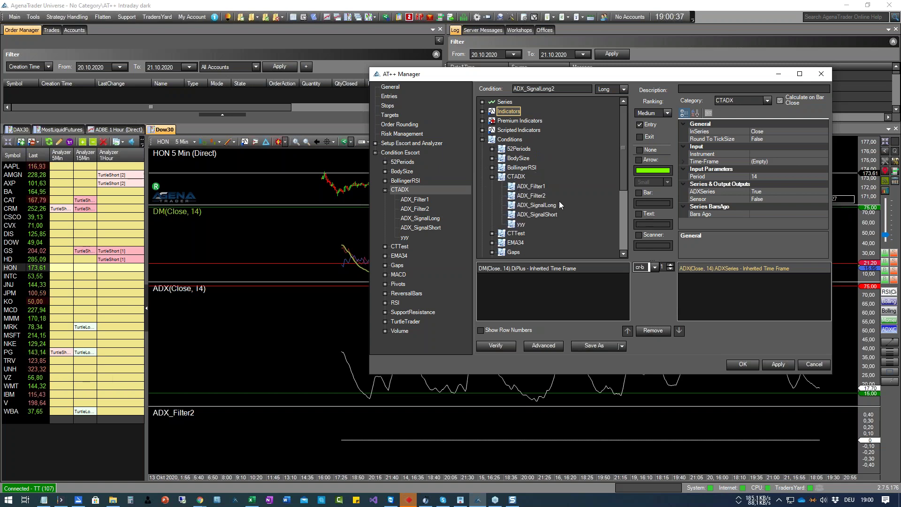
drag(534, 194, 549, 286)
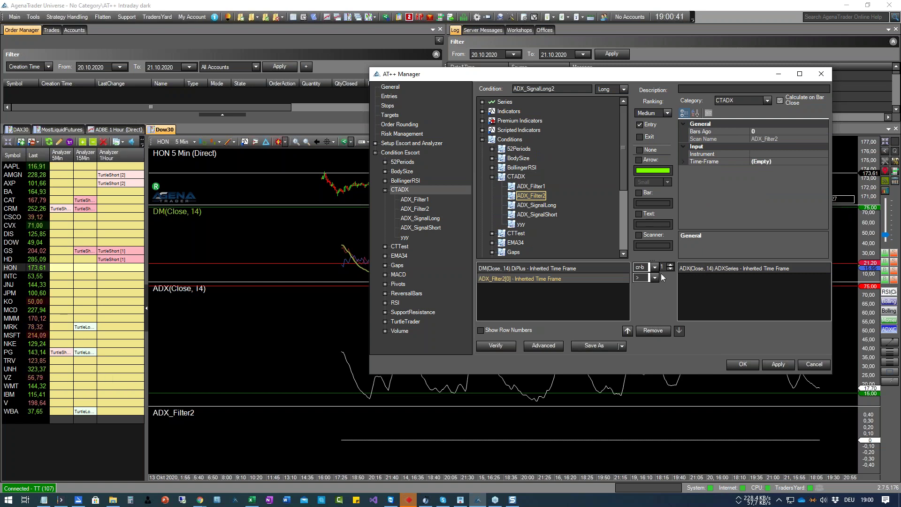
click(492, 177)
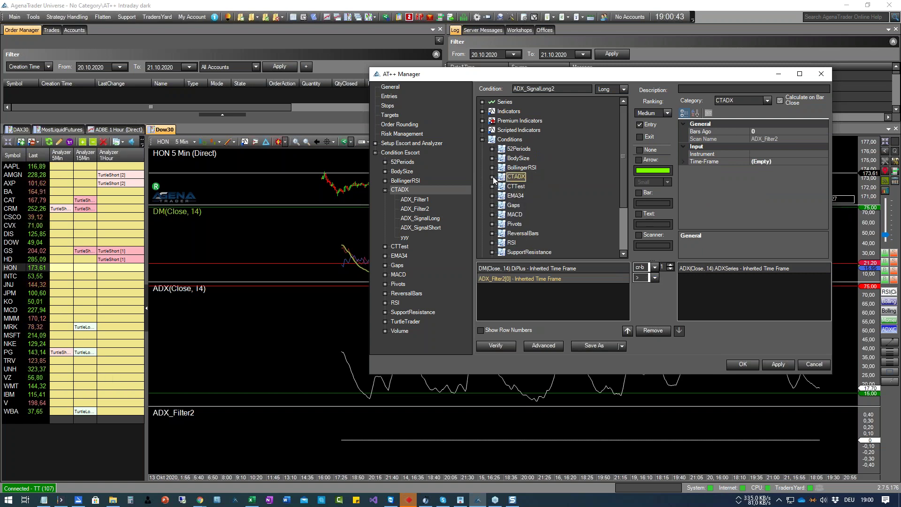
scroll(533, 202, down, 3)
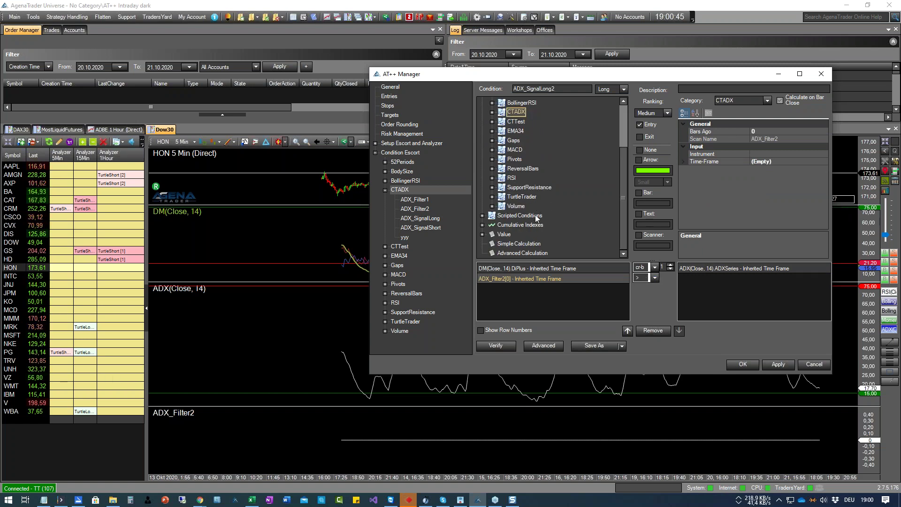
click(482, 234)
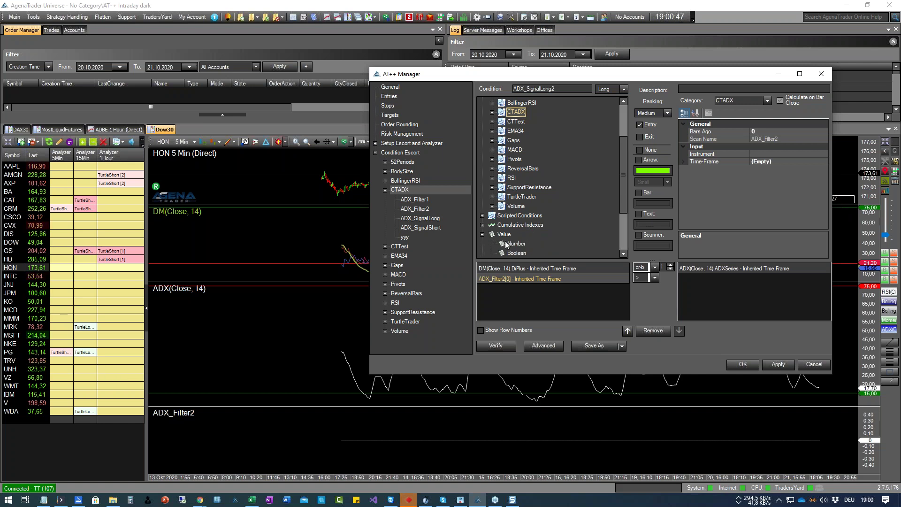
click(516, 243)
click(714, 280)
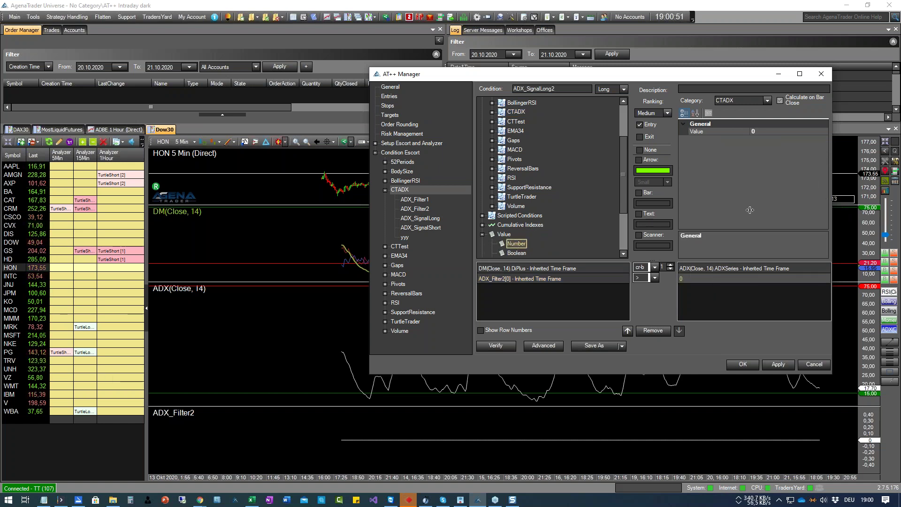
Check the operands of both ADX_SignalLong2 comparisons and apply the new condition
click(590, 269)
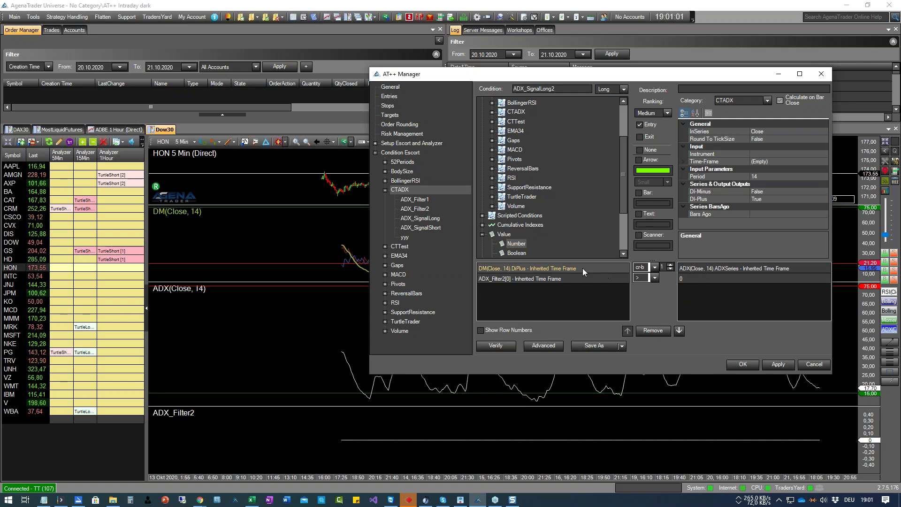
click(734, 268)
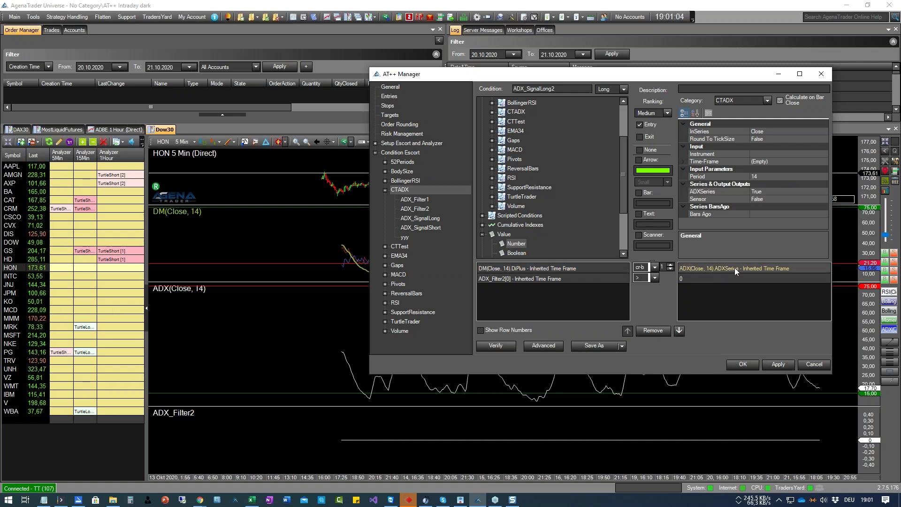
click(568, 282)
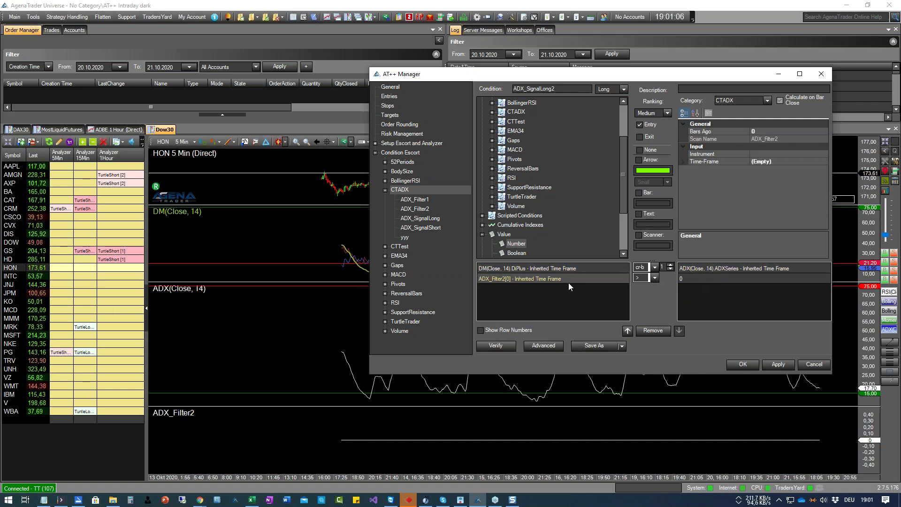
click(773, 364)
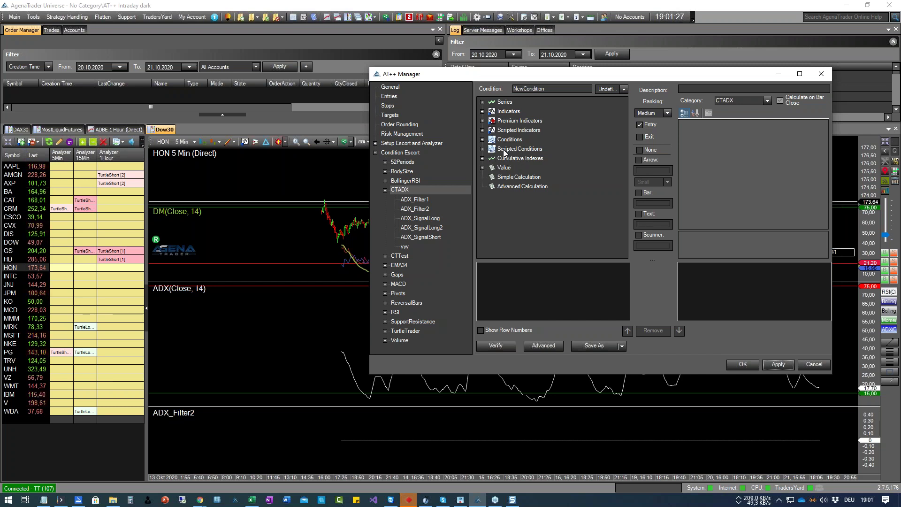
Try to save ADX_SignalLong2, picked among the CTADX building blocks of the empty new condition, as a condition named ADX_SignalShort2
click(482, 139)
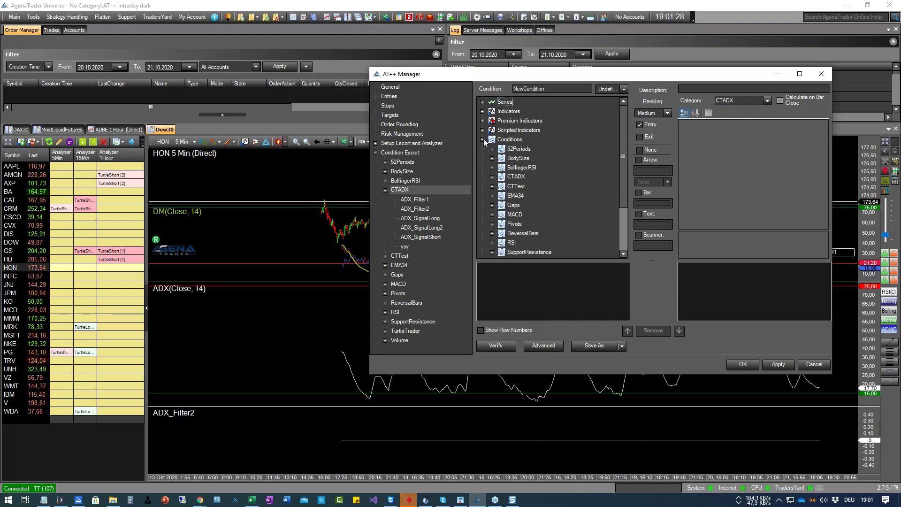
click(492, 177)
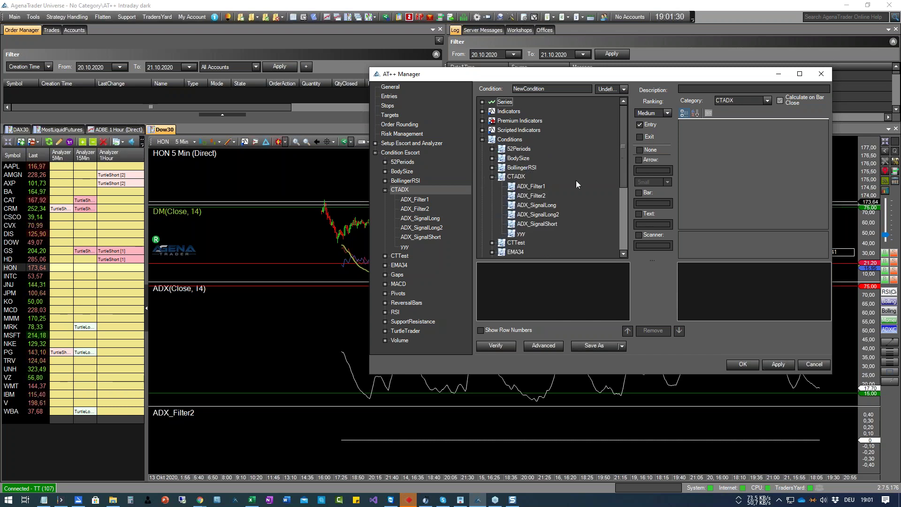
click(539, 215)
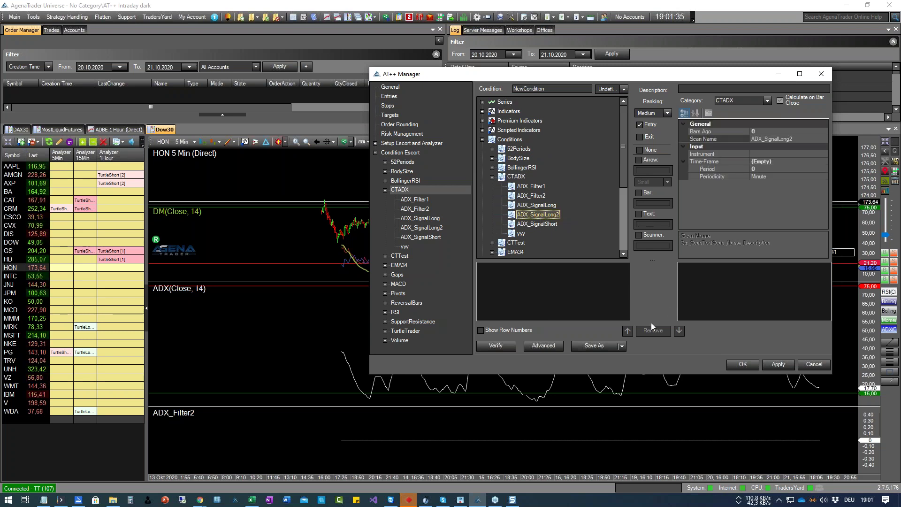
click(621, 346)
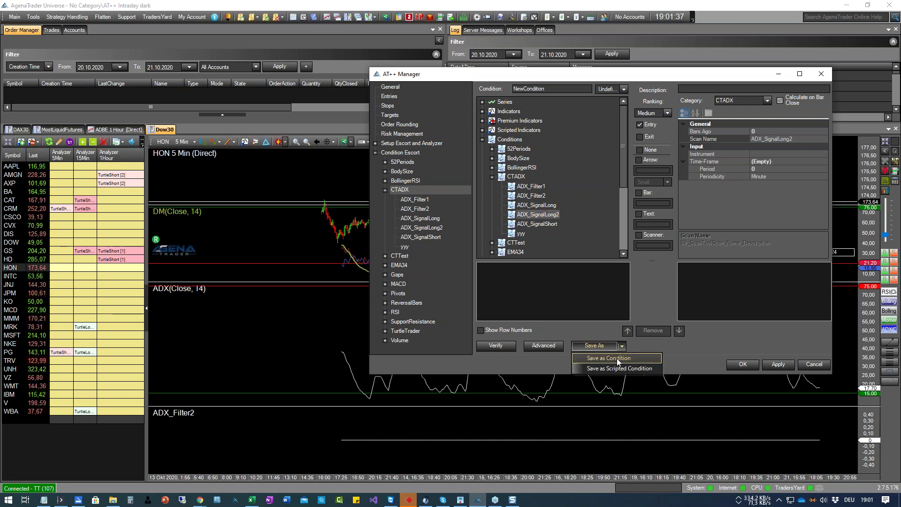
click(617, 358)
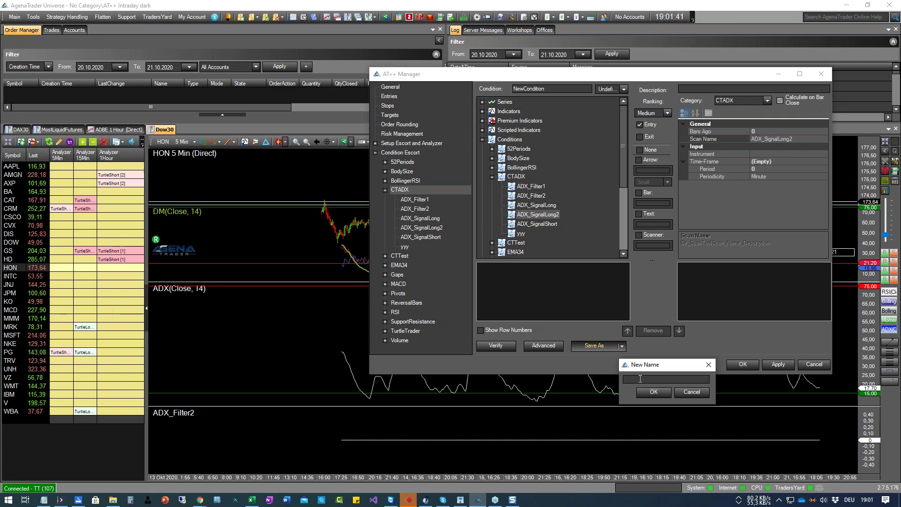
text(ADX_Signal)
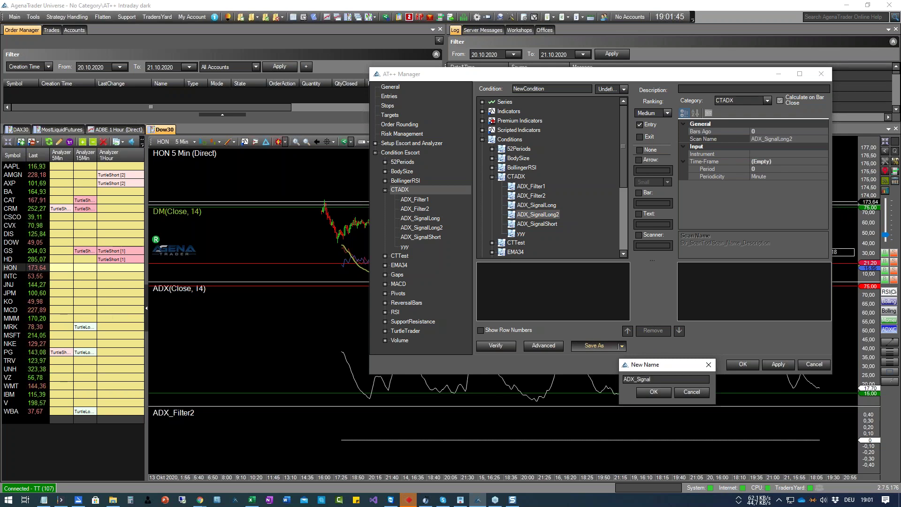
text(Short2)
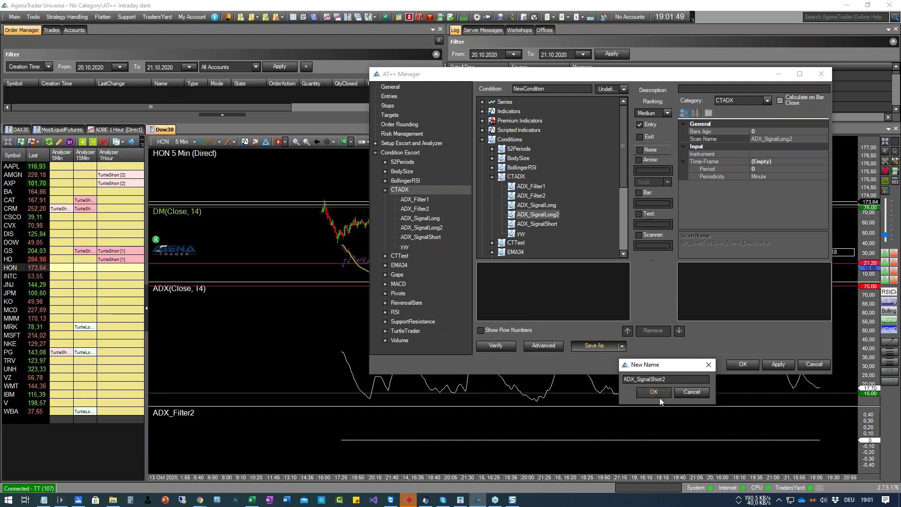
click(660, 390)
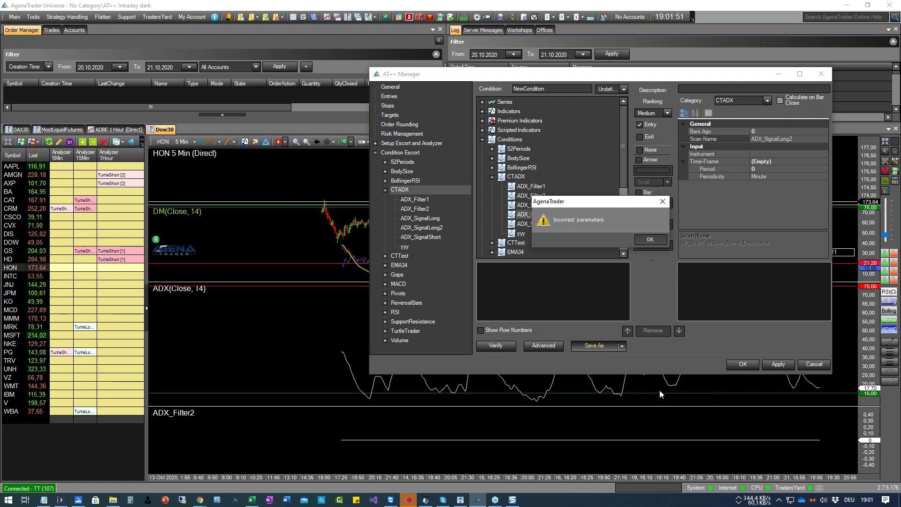
click(658, 240)
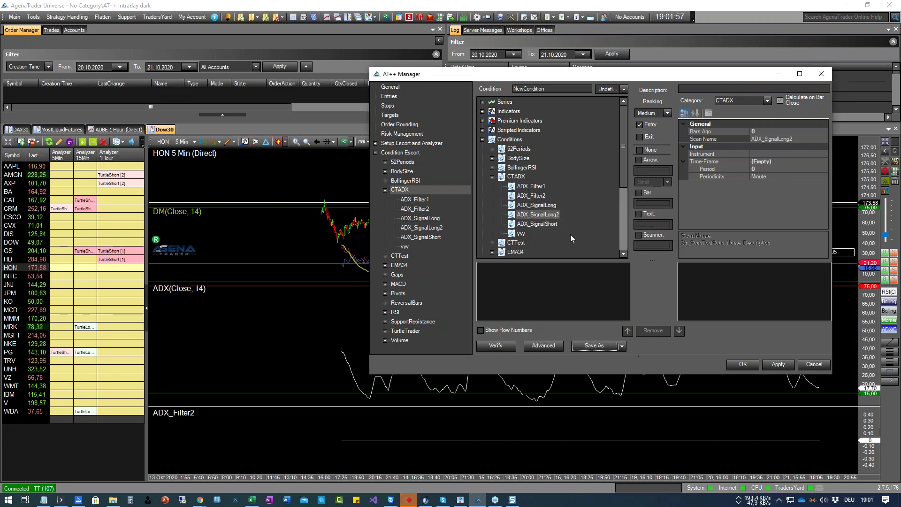
click(544, 215)
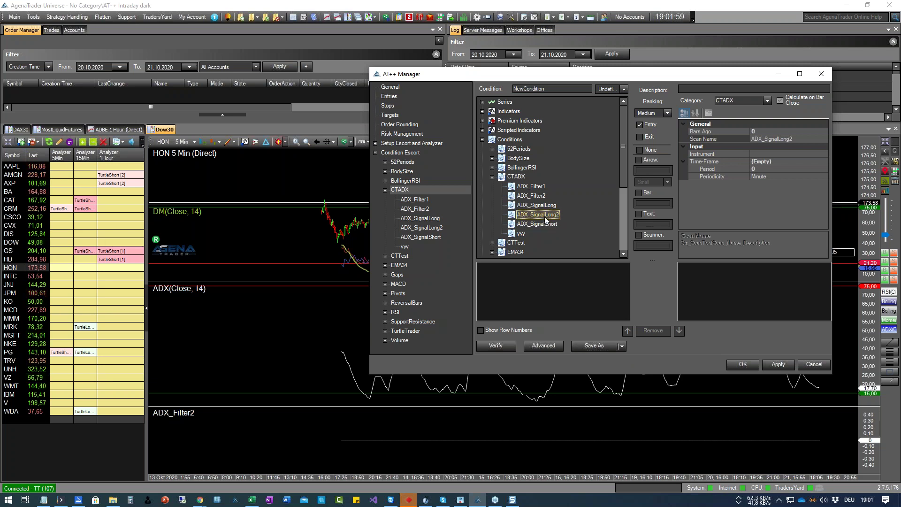
Open the saved ADX_SignalLong2 condition and save a copy of it as a condition named ADX_SignalShort2
click(435, 226)
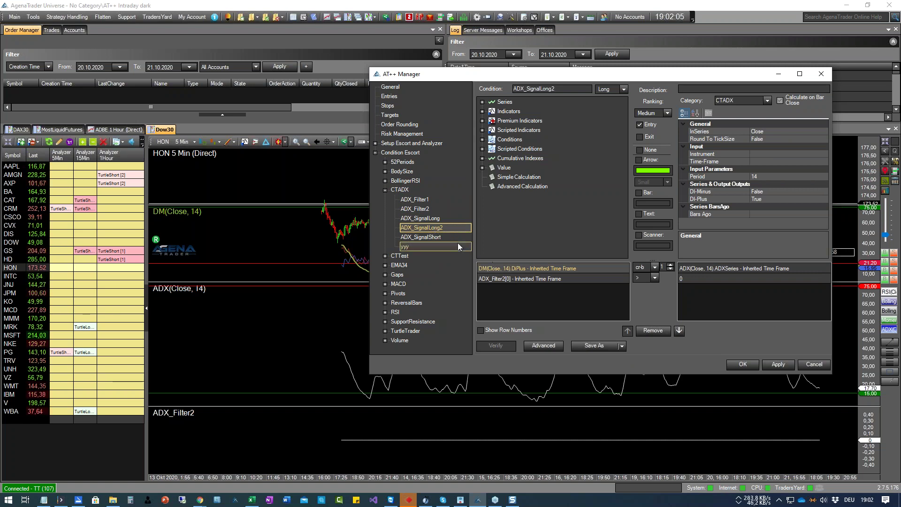
click(621, 346)
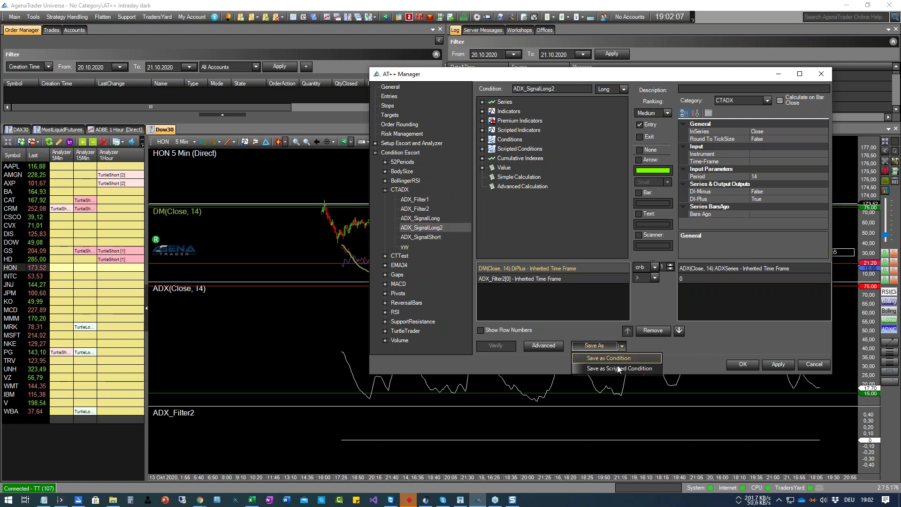
click(616, 359)
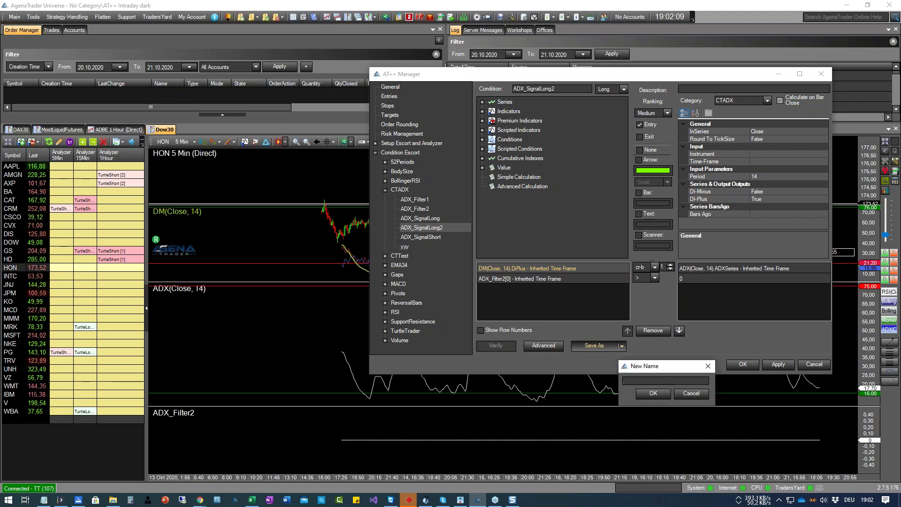
text(ADX_S)
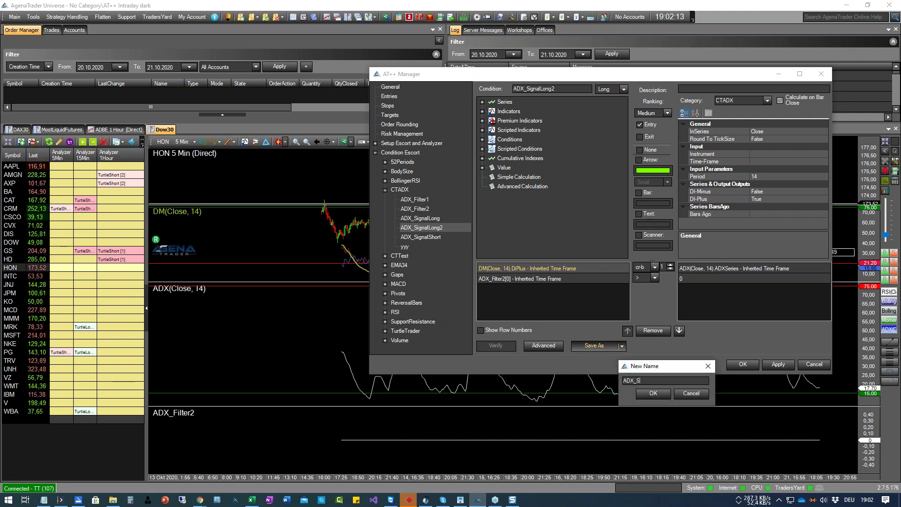
text(ignalShort2)
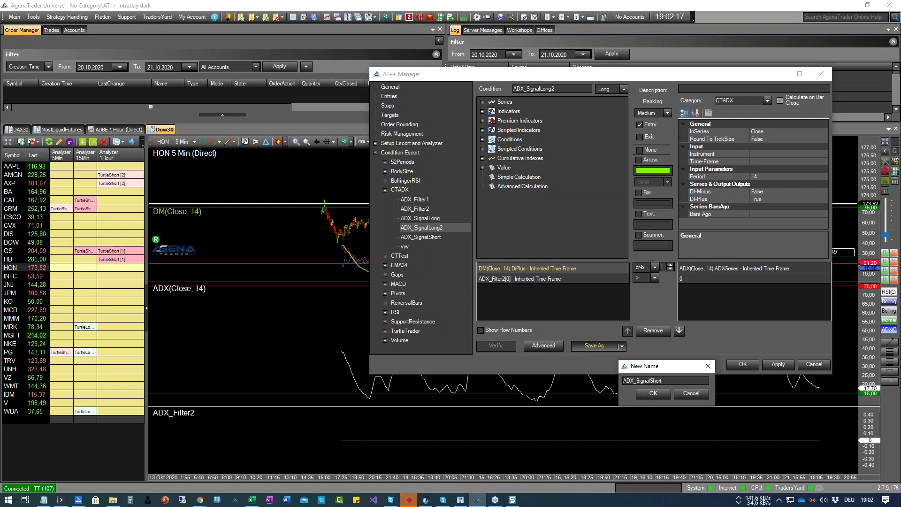
click(659, 395)
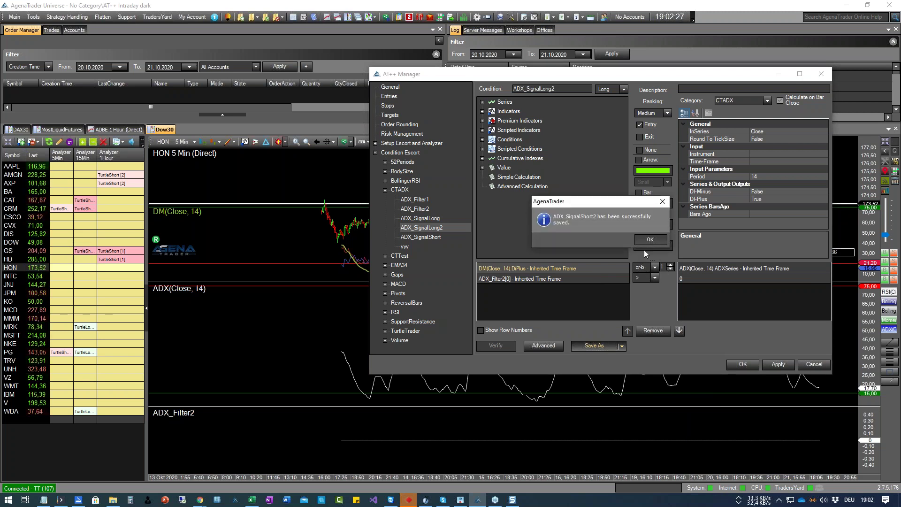
click(649, 240)
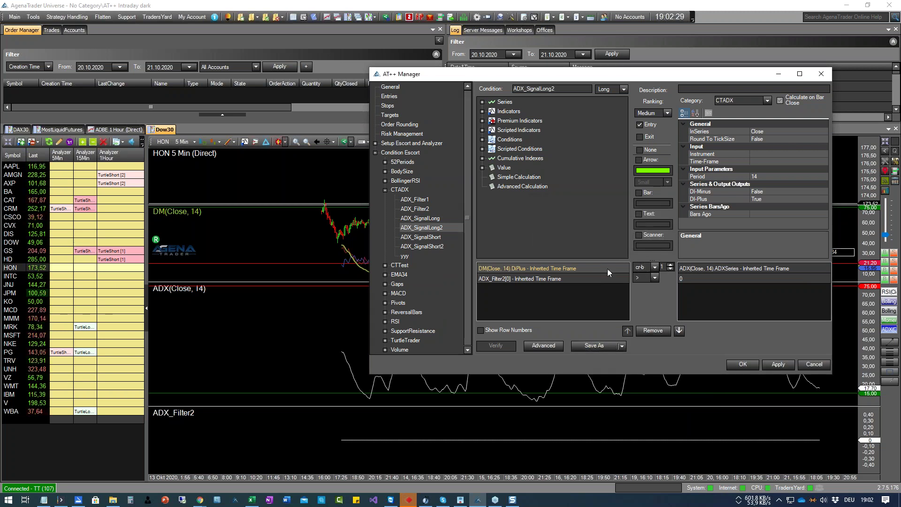
Switch the open condition's DM operand to the DI-Minus series, set its direction to Short and apply
click(777, 191)
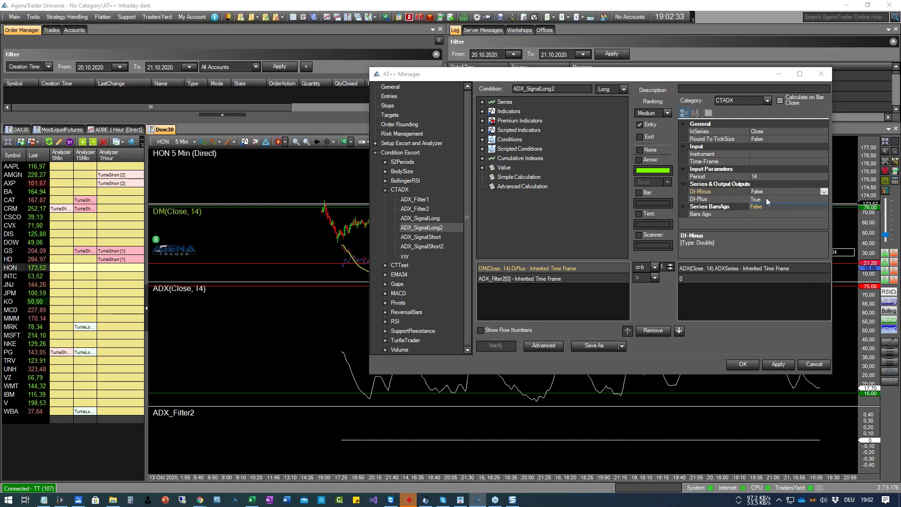
click(765, 198)
click(624, 89)
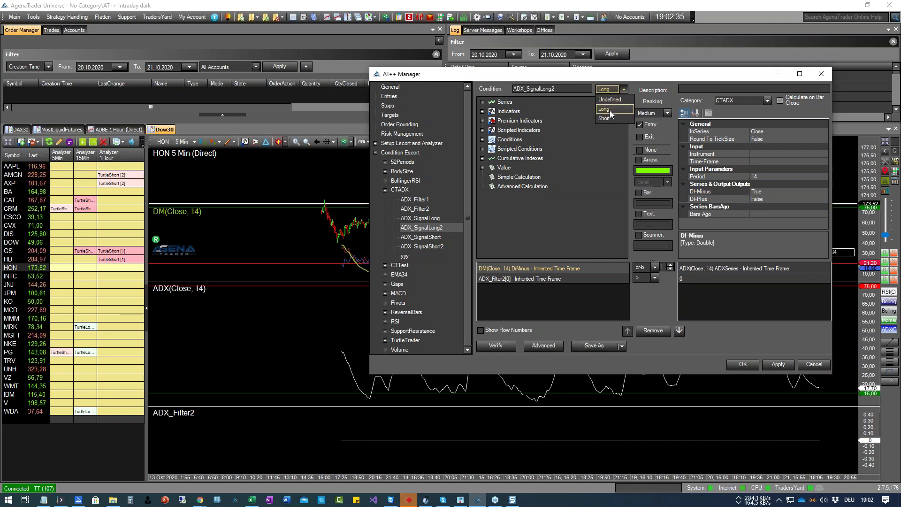
click(609, 106)
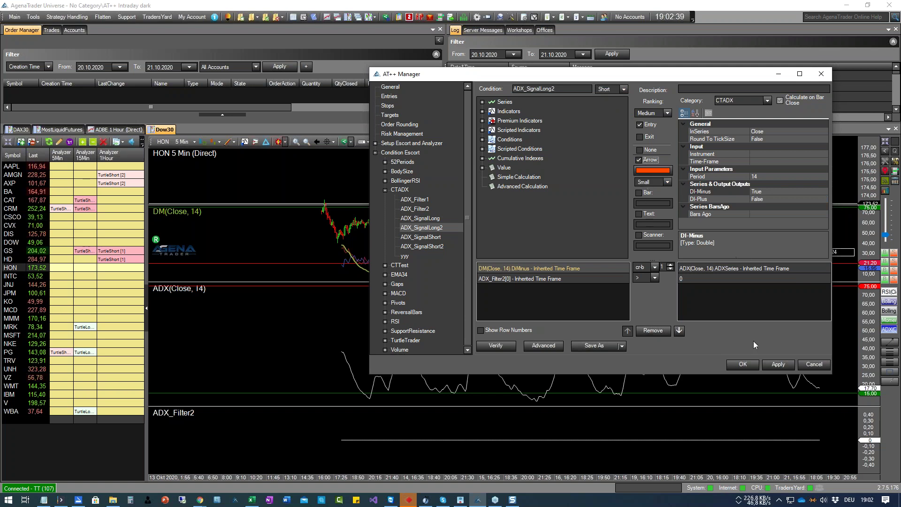
click(775, 366)
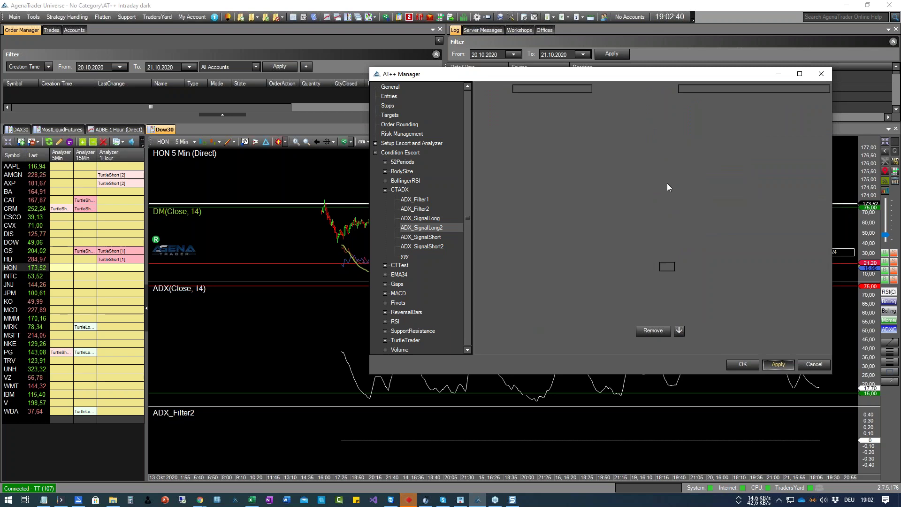
Set the open condition's arrow size to Big and apply the change
click(667, 183)
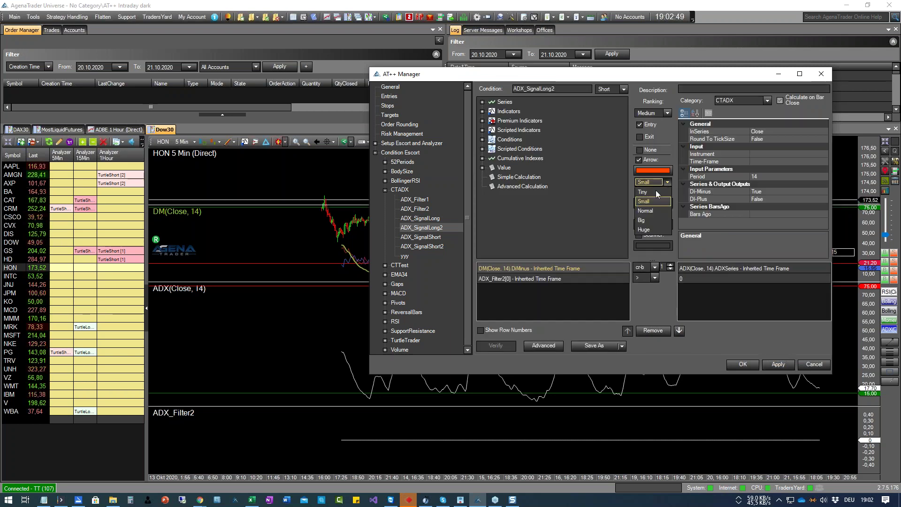
click(650, 220)
click(776, 363)
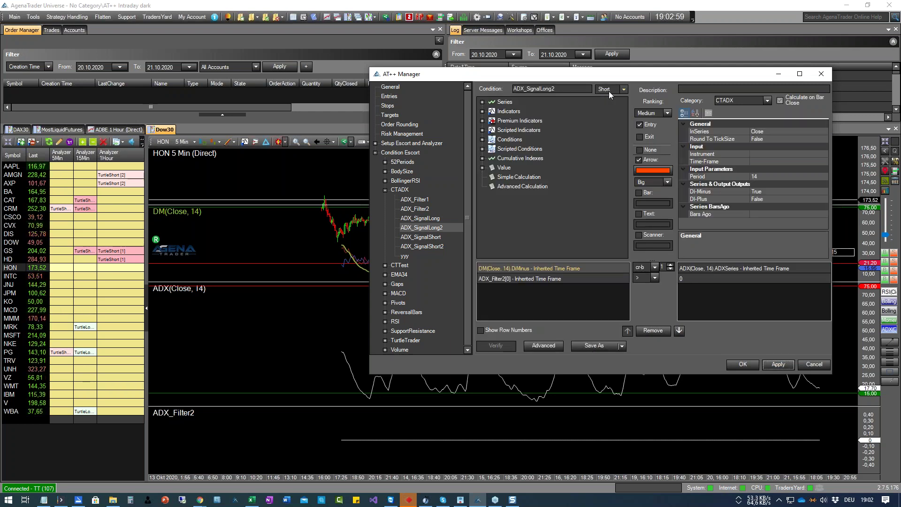
Set the direction of ADX_SignalLong2 to Long, switch its DM operand to the DI-Plus series and apply
click(623, 89)
click(611, 108)
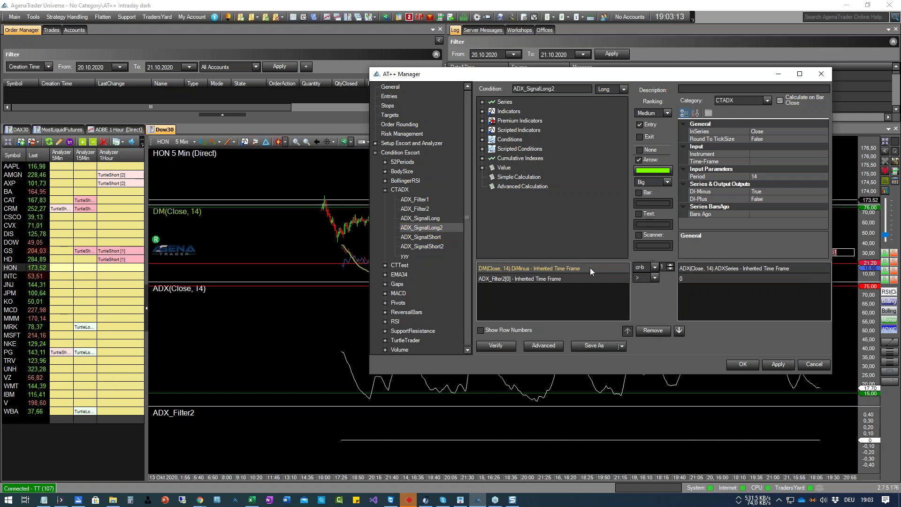
click(785, 192)
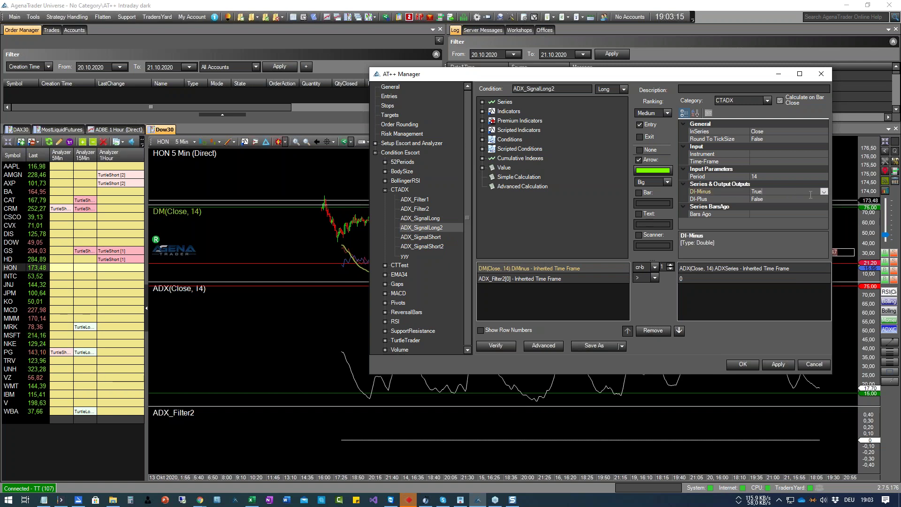
click(809, 199)
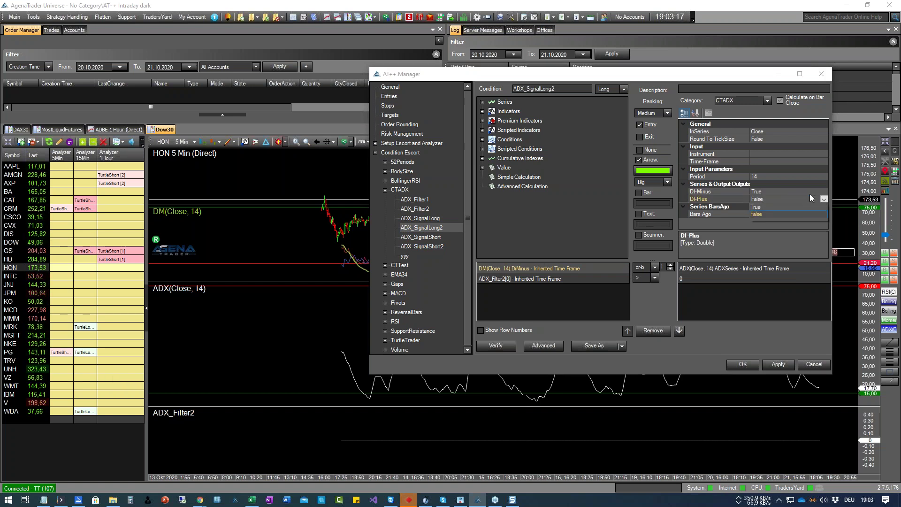
click(789, 207)
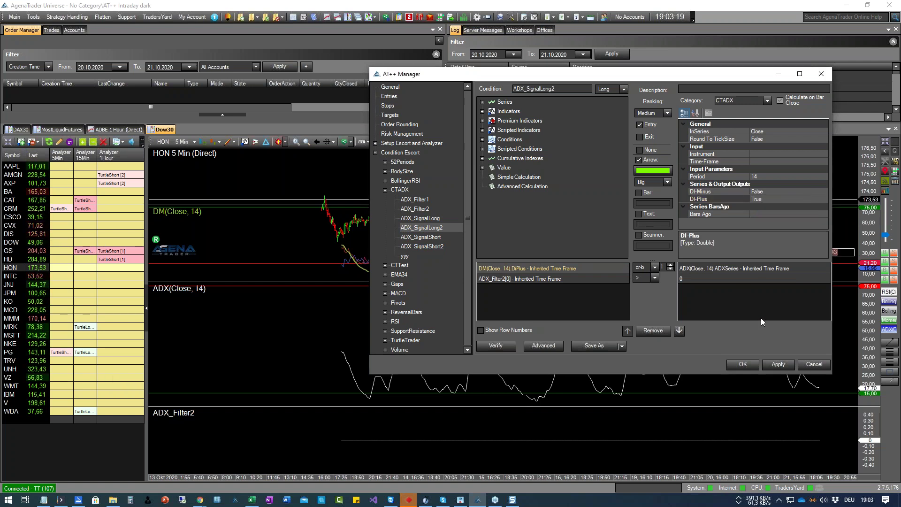
click(777, 364)
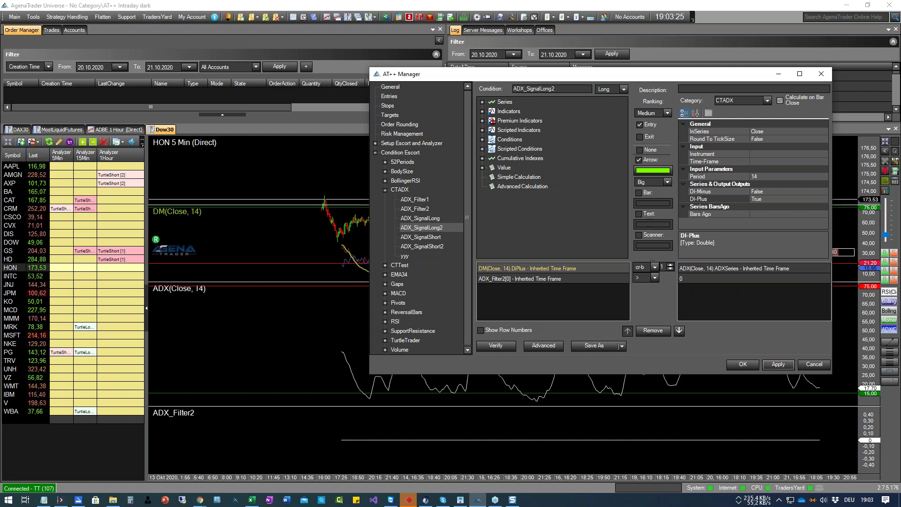
Check the Filter II signal rule in the browser's PDF and switch the DM operand of ADX_SignalLong2 to DI-Minus, applying the change
mouse_move(200, 499)
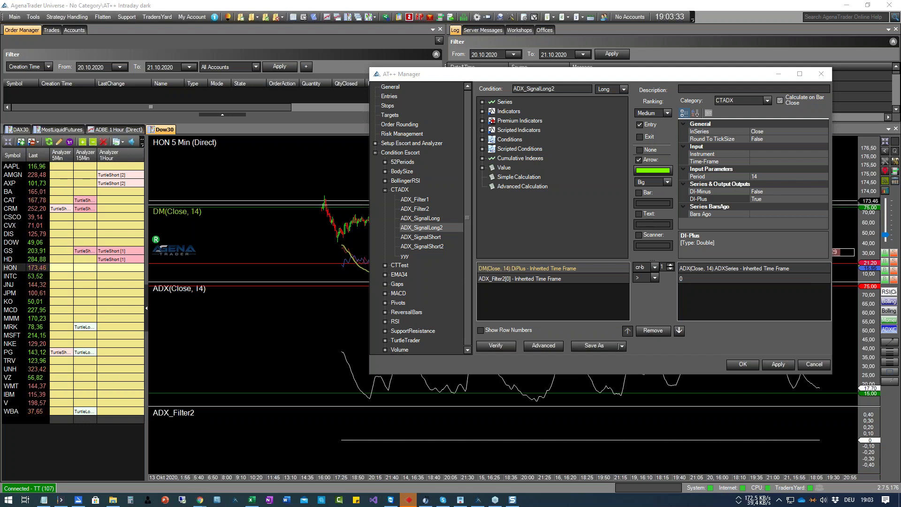
click(199, 499)
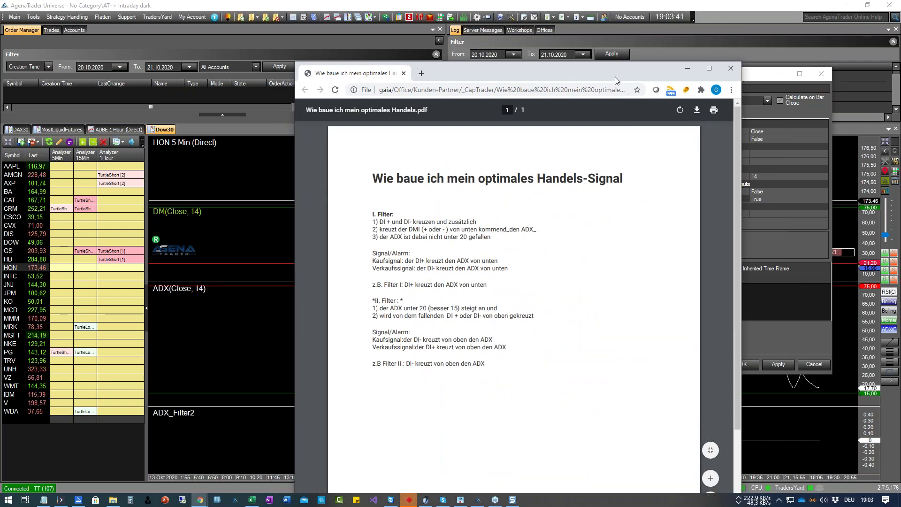
click(688, 68)
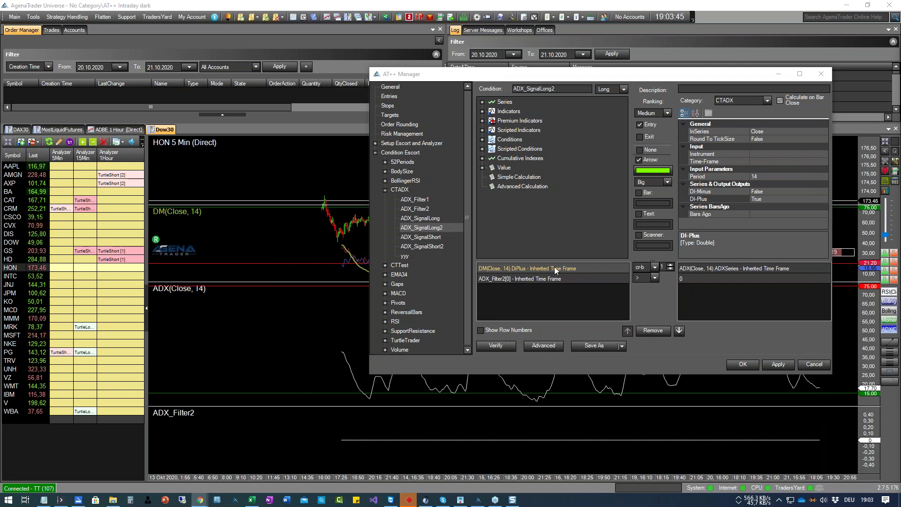
click(781, 198)
click(824, 200)
click(770, 212)
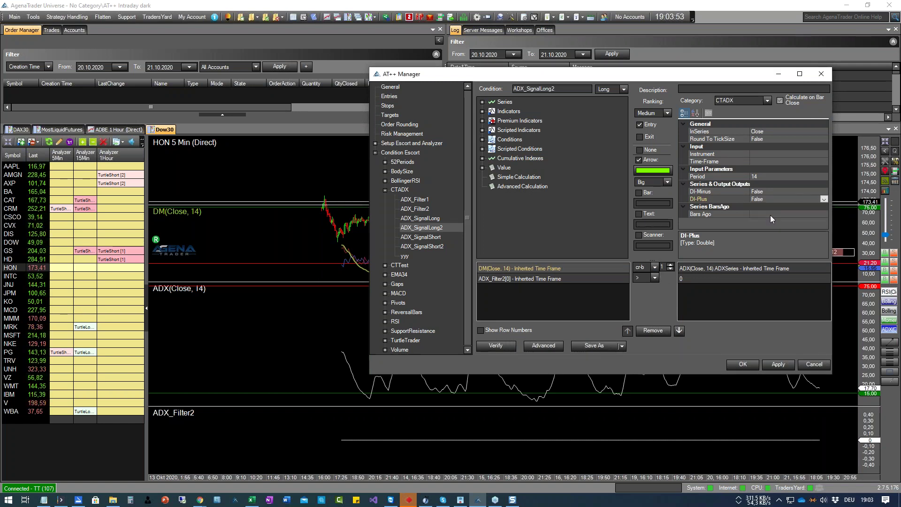
click(779, 192)
click(784, 192)
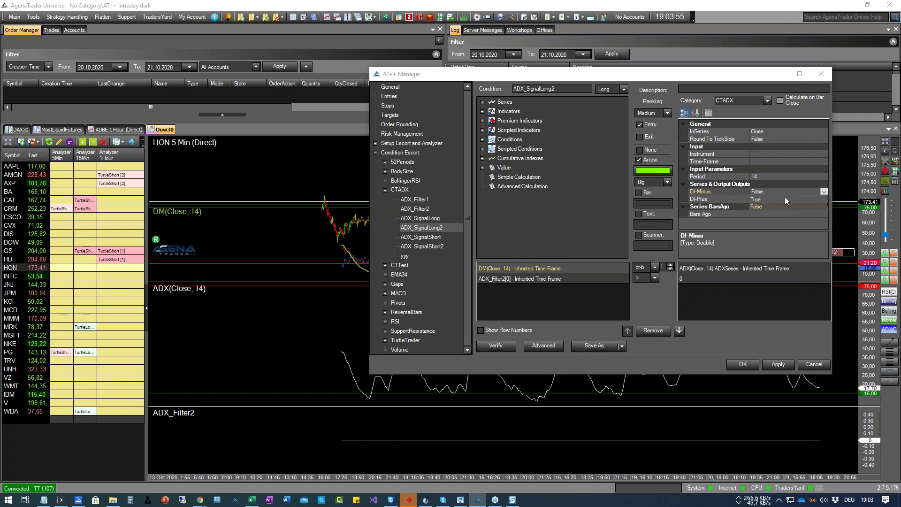
click(767, 198)
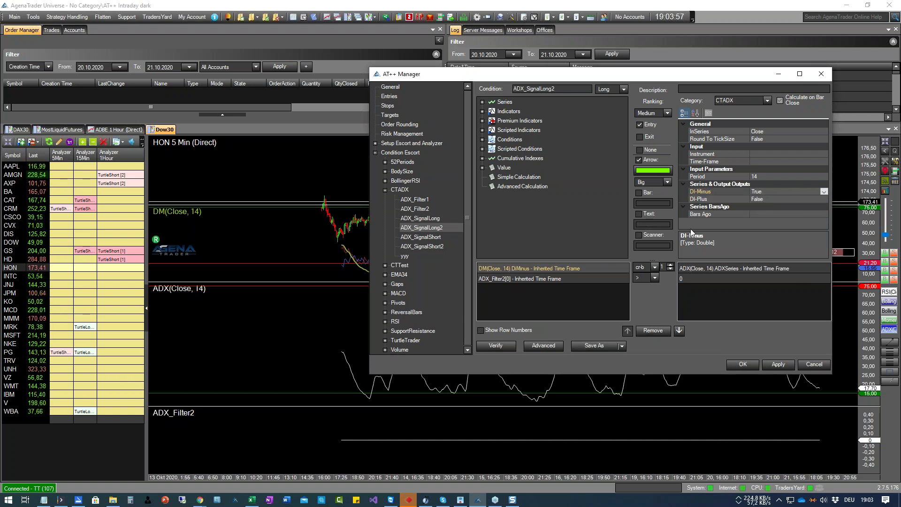
click(595, 293)
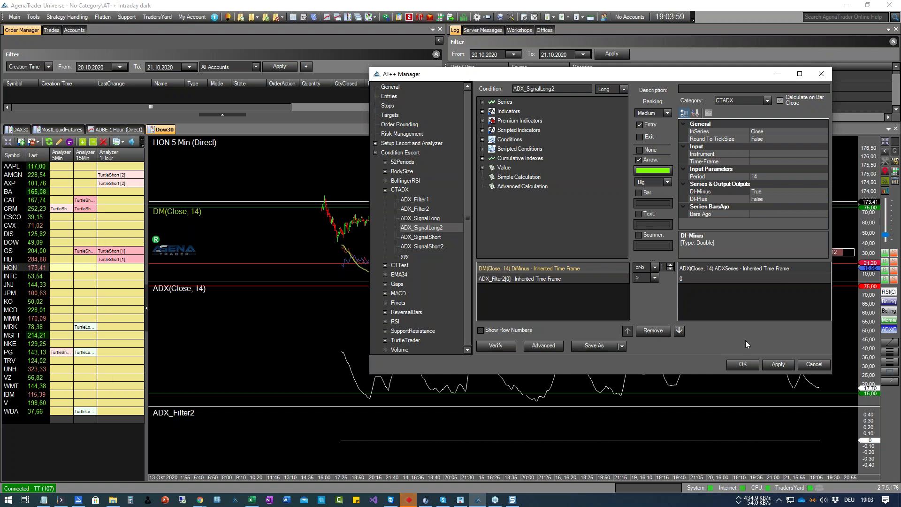
click(778, 365)
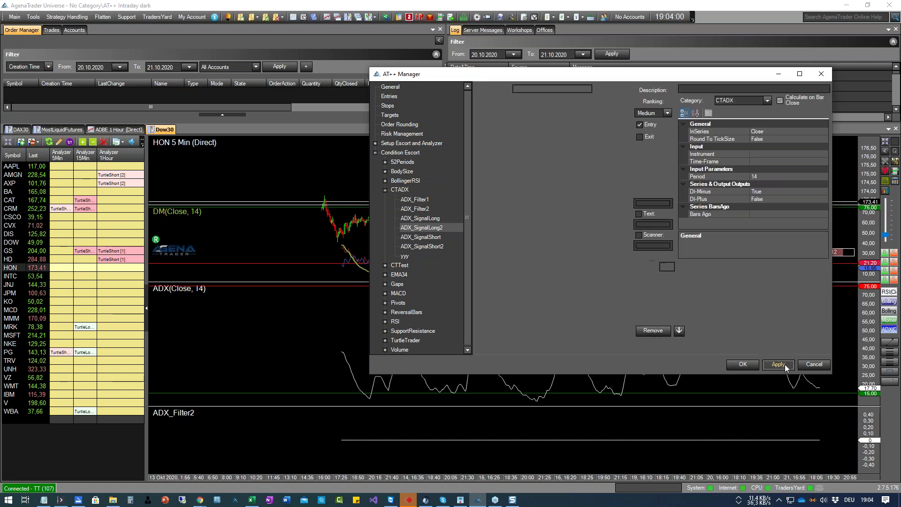
Enable the arrow on ADX_SignalShort2, set its direction to Short and compare the condition with ADX_SignalLong2
click(428, 246)
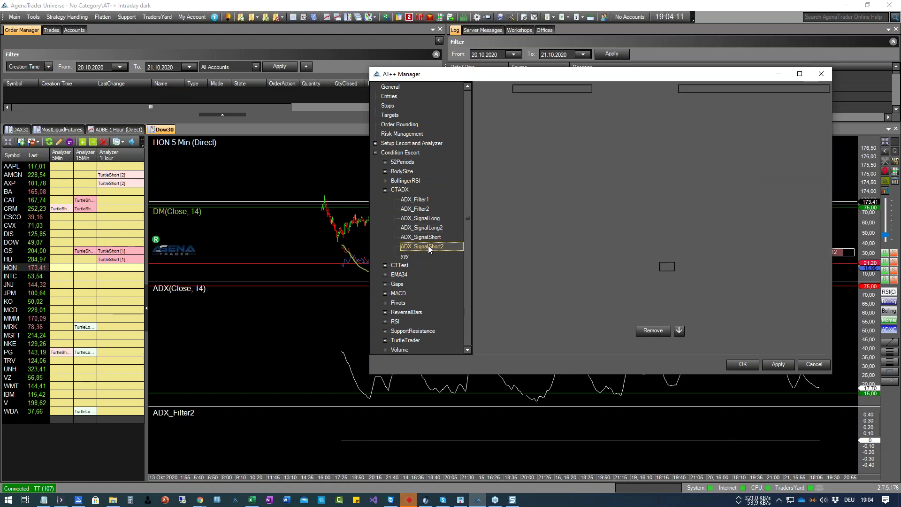
click(639, 159)
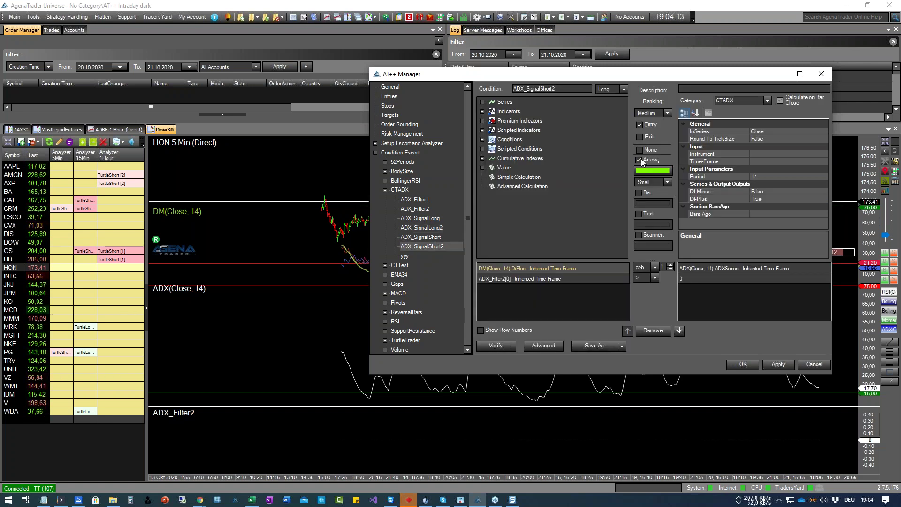
click(624, 89)
click(613, 117)
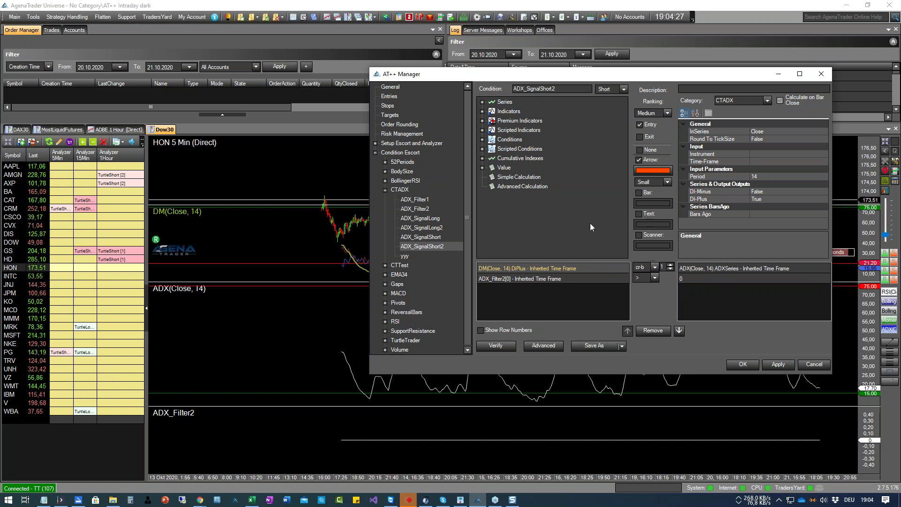
click(437, 229)
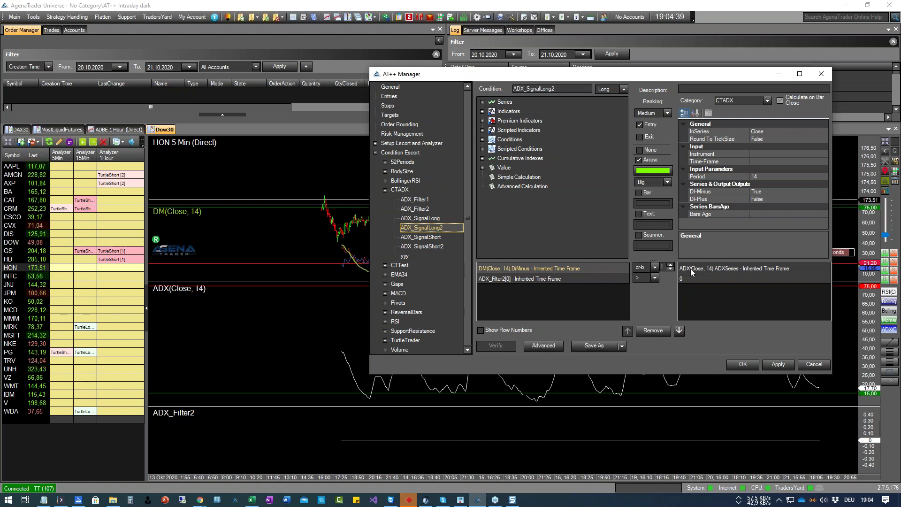
click(446, 247)
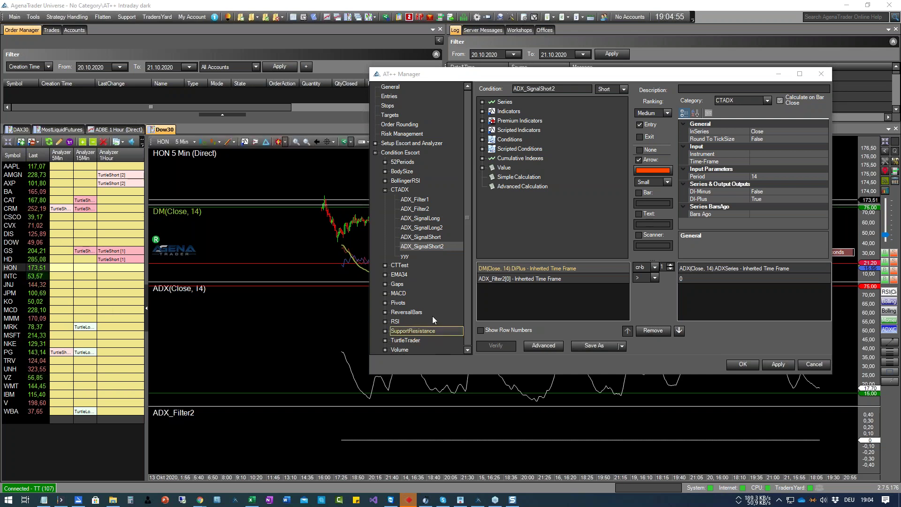
Turn off the arrow of the ADX_Filter2 condition, apply the change and close the AT++ Manager
drag(640, 77, 570, 68)
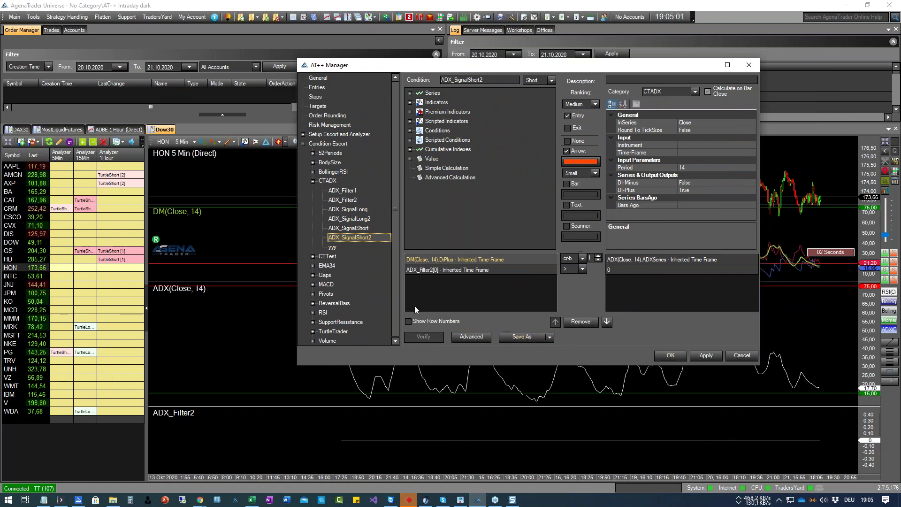
click(357, 200)
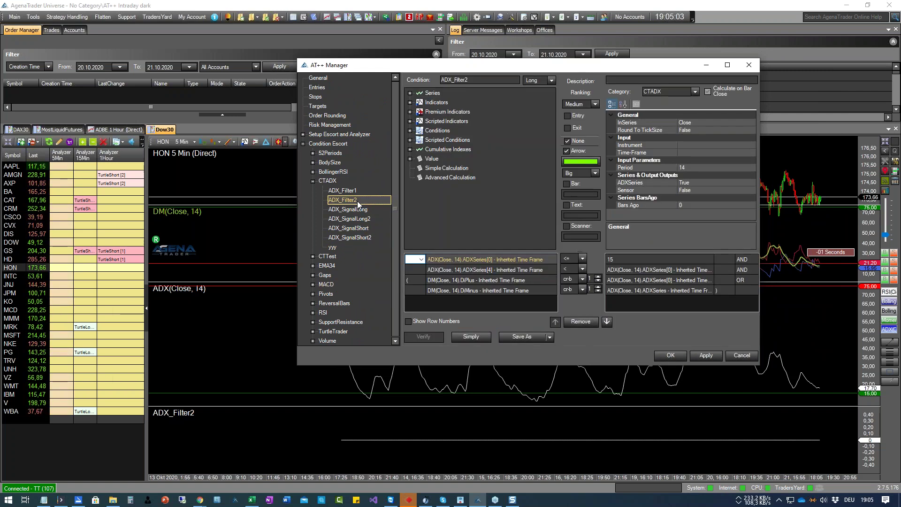
click(567, 150)
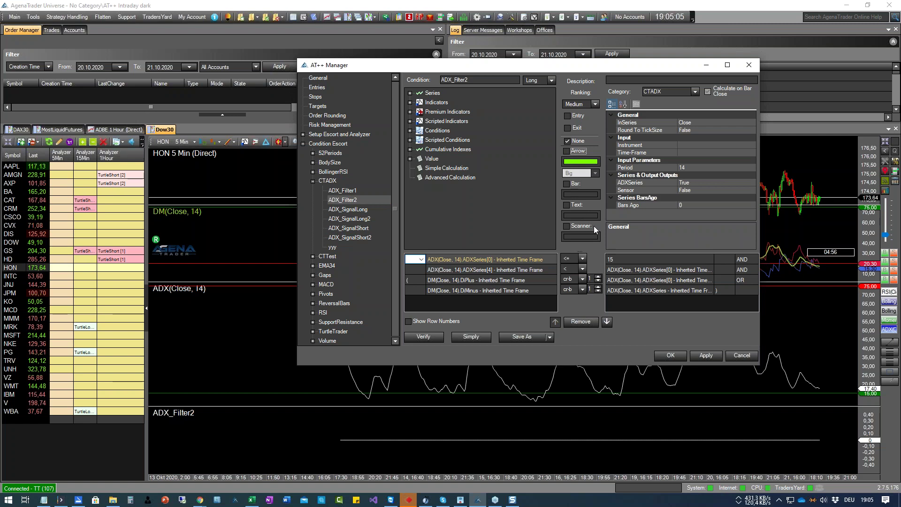
click(698, 357)
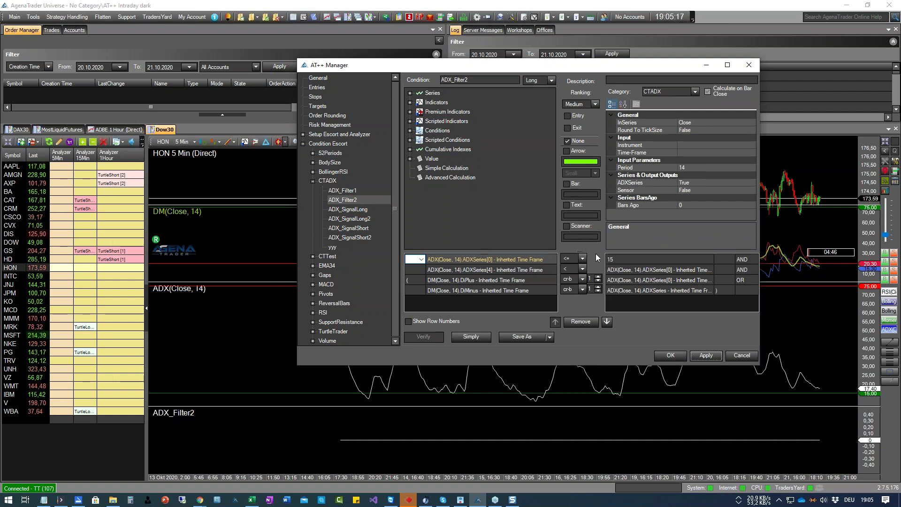
mouse_move(561, 65)
mouse_down()
mouse_move(493, 70)
mouse_move(551, 67)
mouse_up()
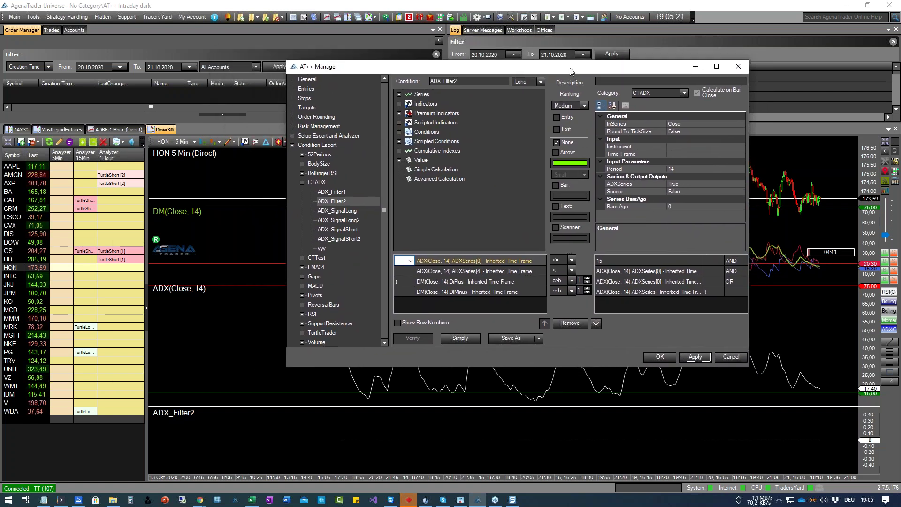
drag(565, 69, 536, 77)
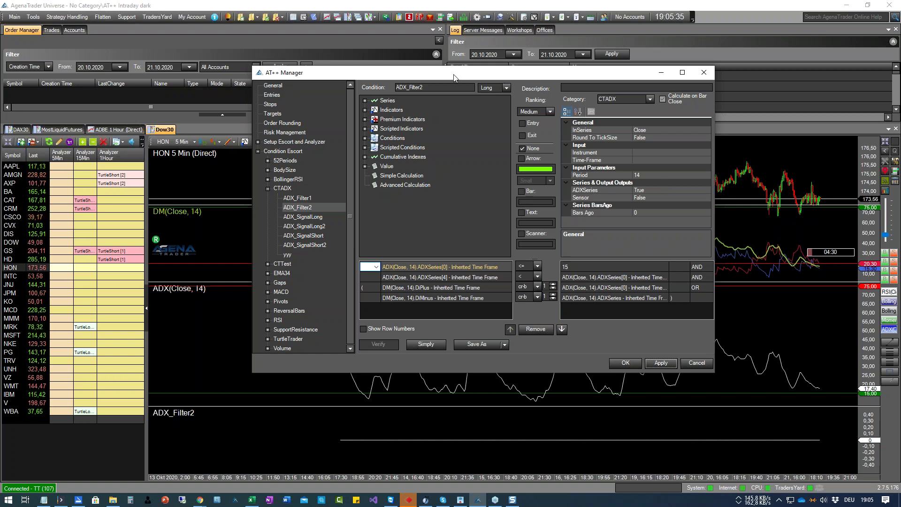
drag(454, 78, 462, 79)
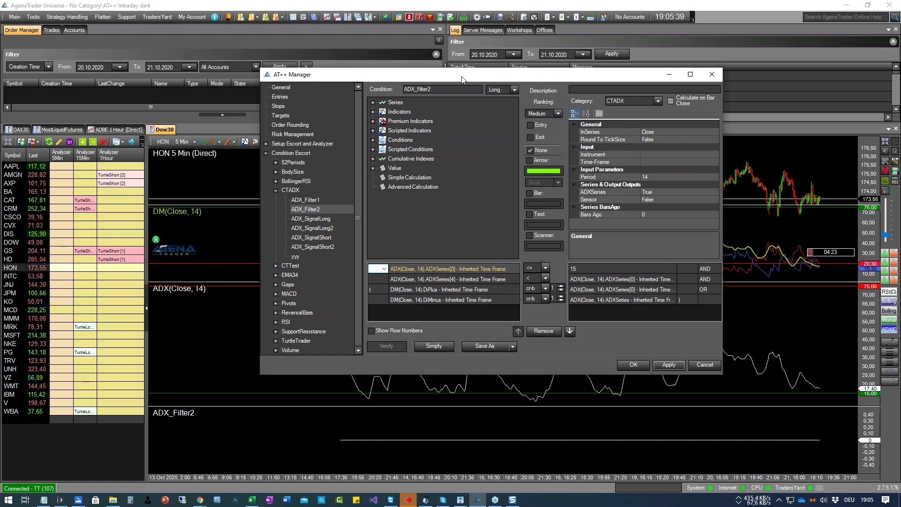
click(633, 365)
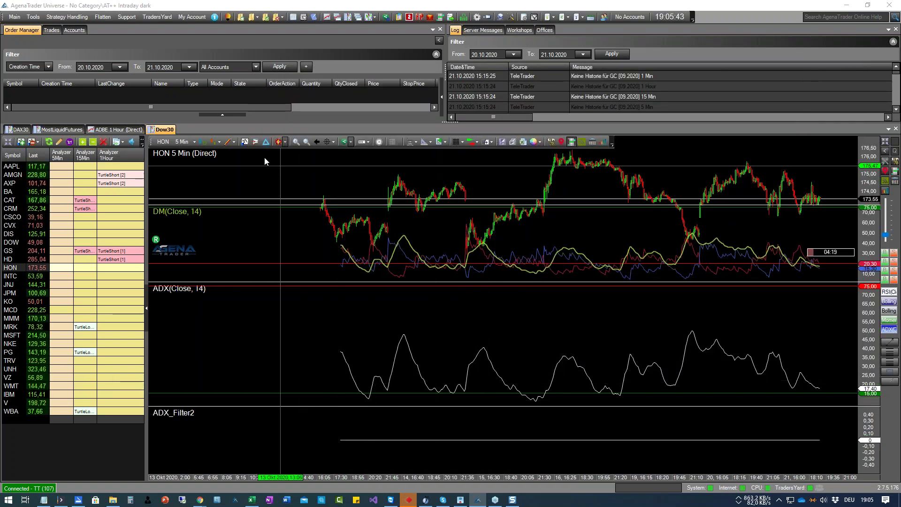
Add the CTADX conditions ADX_SignalLong2 and ADX_SignalShort2 to the HON 5 Min chart
click(245, 141)
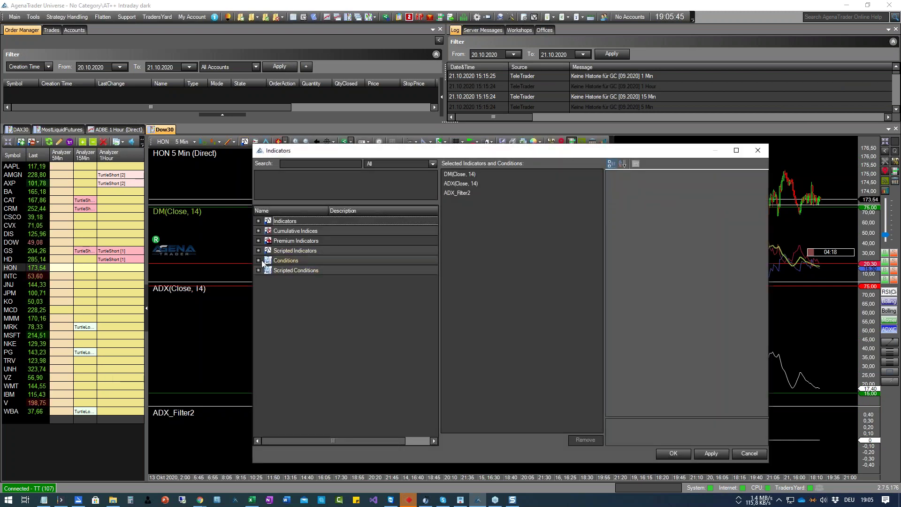
click(261, 261)
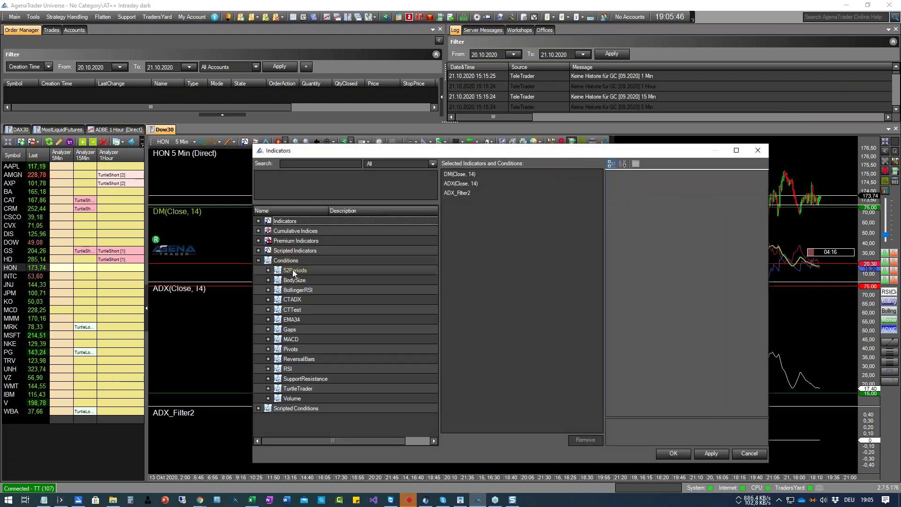
click(268, 299)
drag(328, 210, 377, 209)
double_click(342, 339)
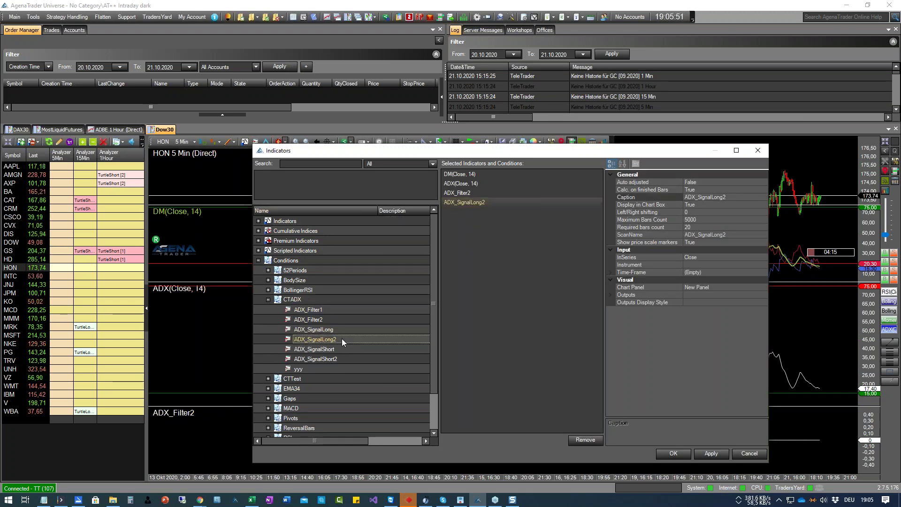
double_click(342, 358)
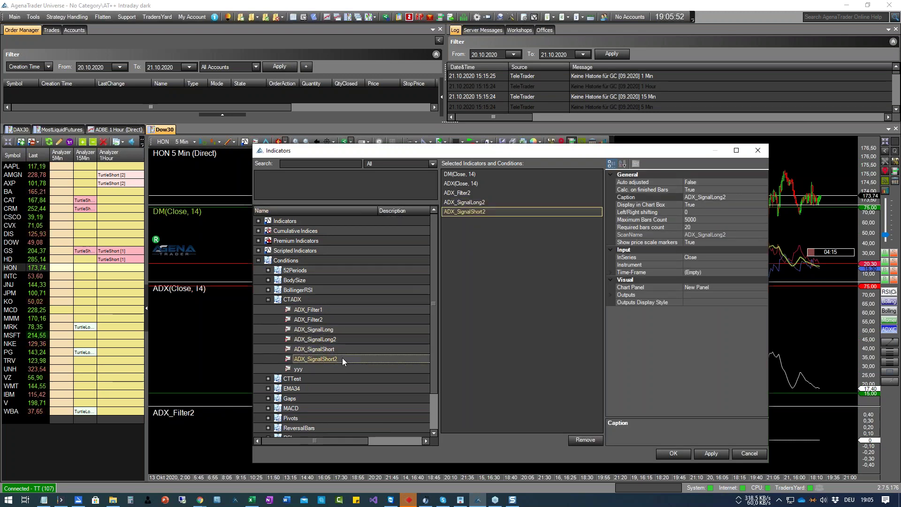
click(709, 454)
click(673, 453)
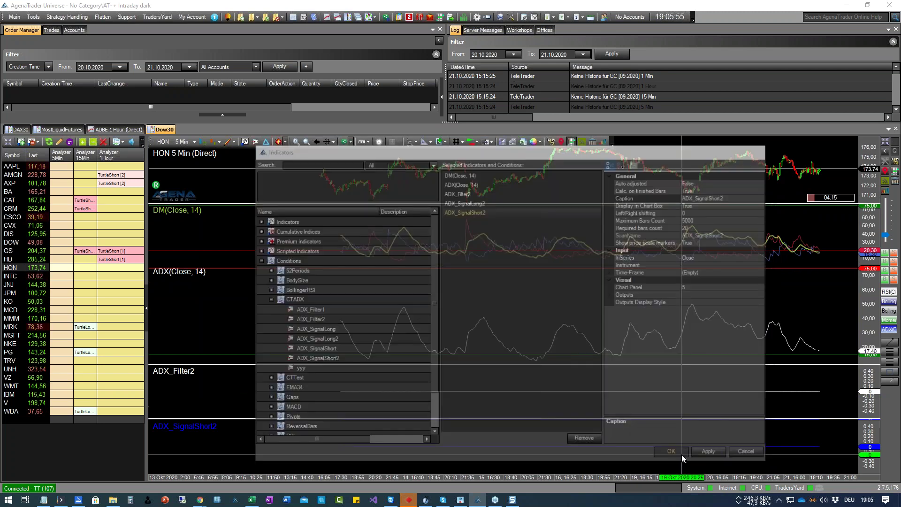
Set the plot color of ADX_SignalShort2's Scan output to white (255; 255; 255) and apply
double_click(619, 446)
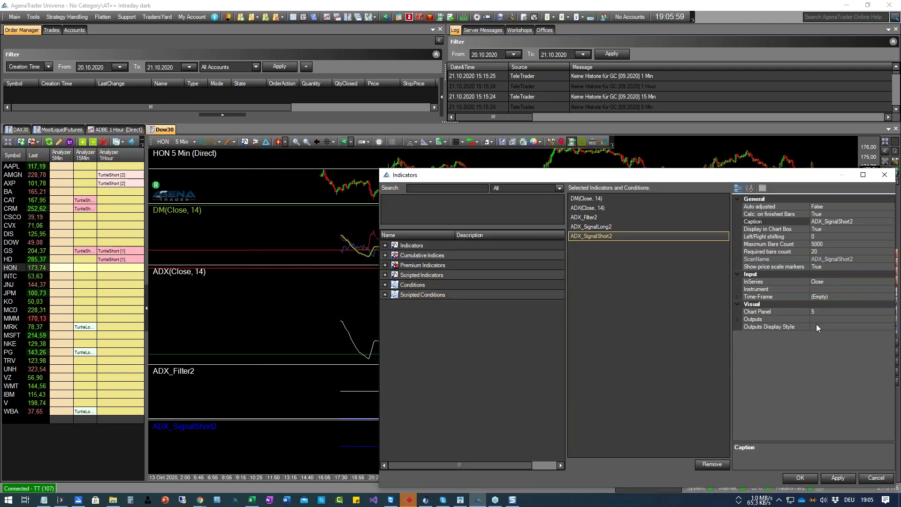
click(736, 319)
double_click(768, 326)
click(868, 349)
click(890, 349)
click(821, 385)
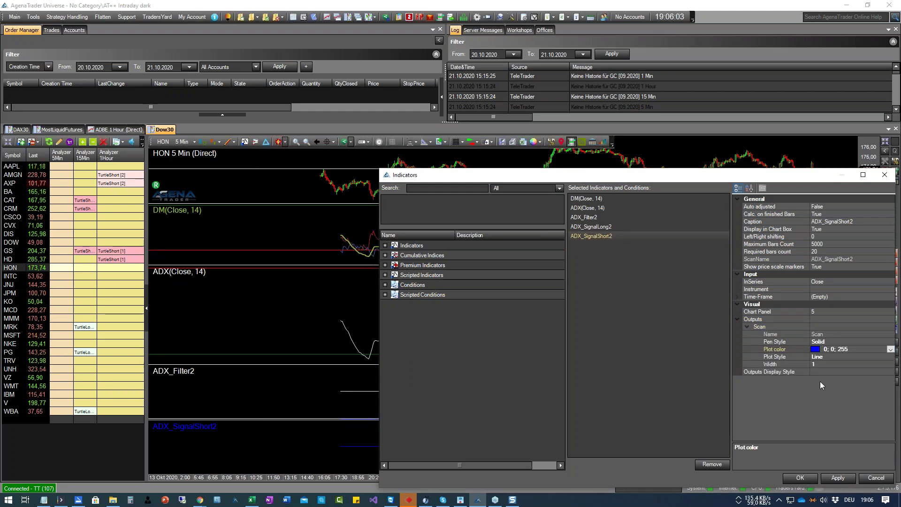
click(846, 478)
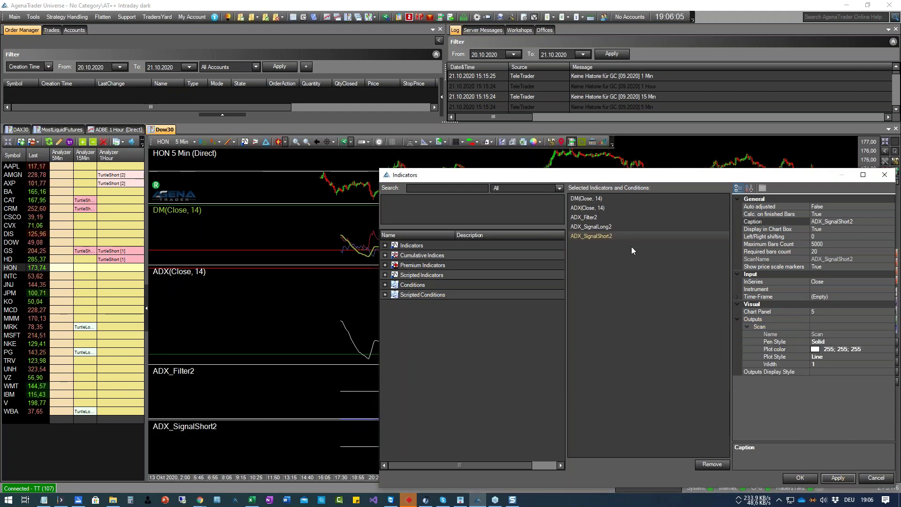
Set the plot color of ADX_SignalLong2's Scan output to White, apply it and close the Indicators dialog
click(613, 226)
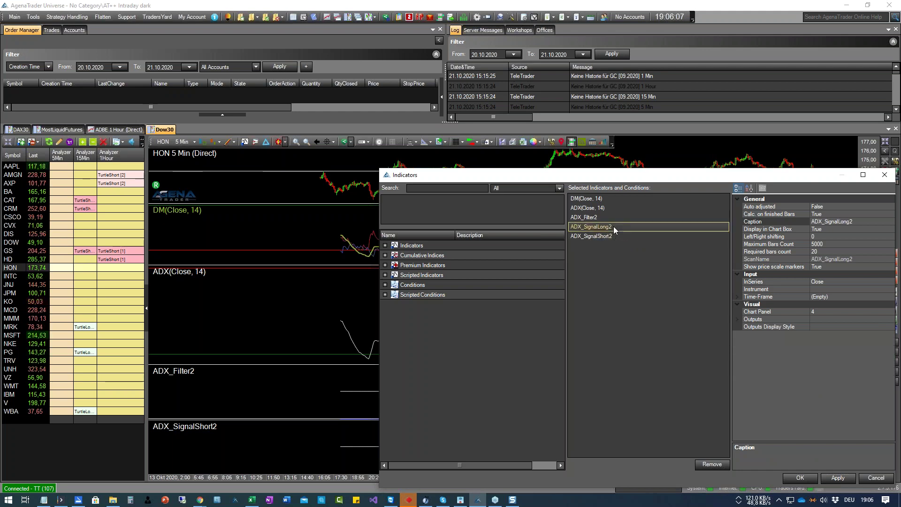
click(736, 319)
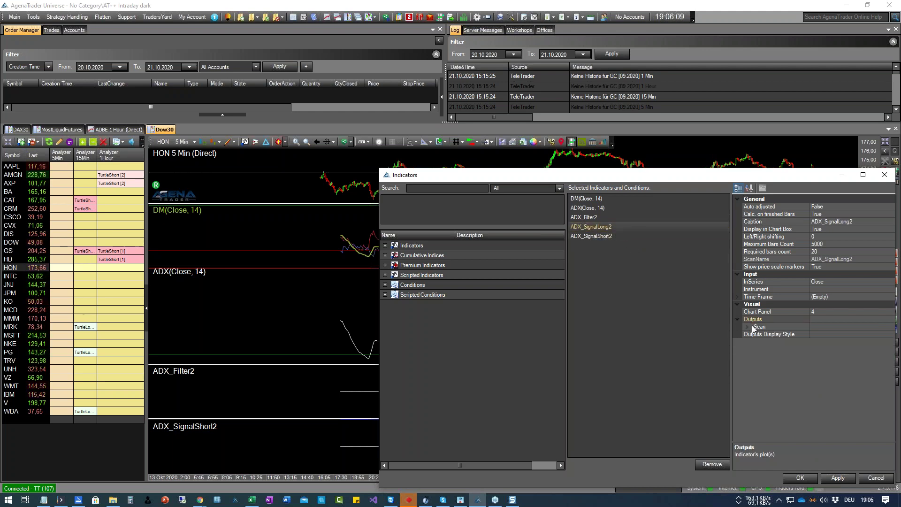
click(748, 327)
click(848, 355)
click(848, 354)
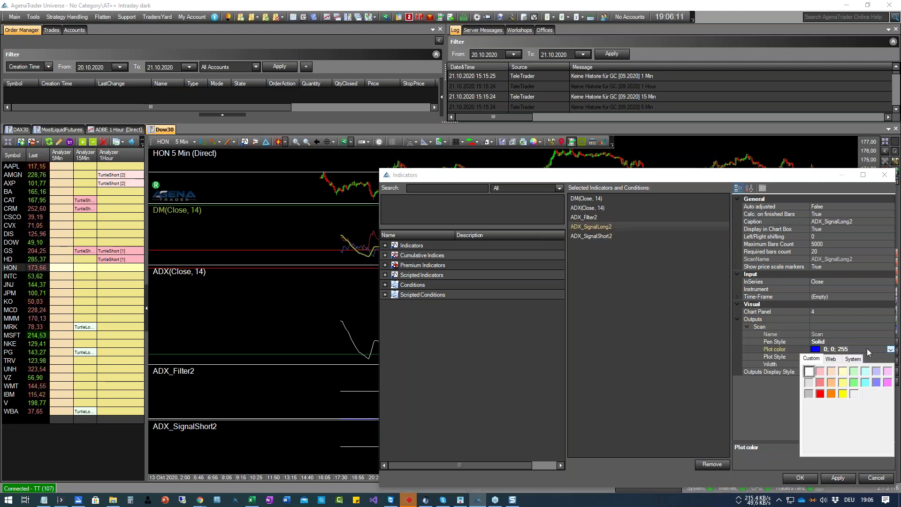
click(849, 423)
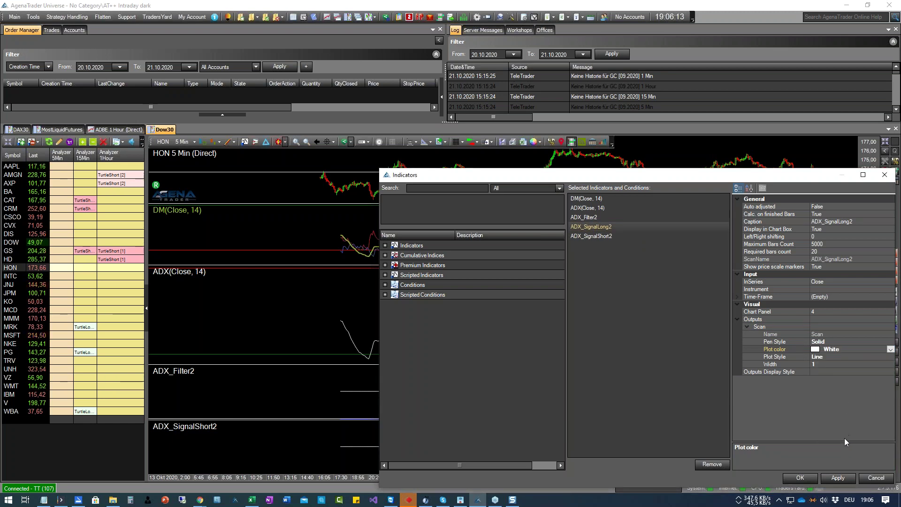
click(837, 477)
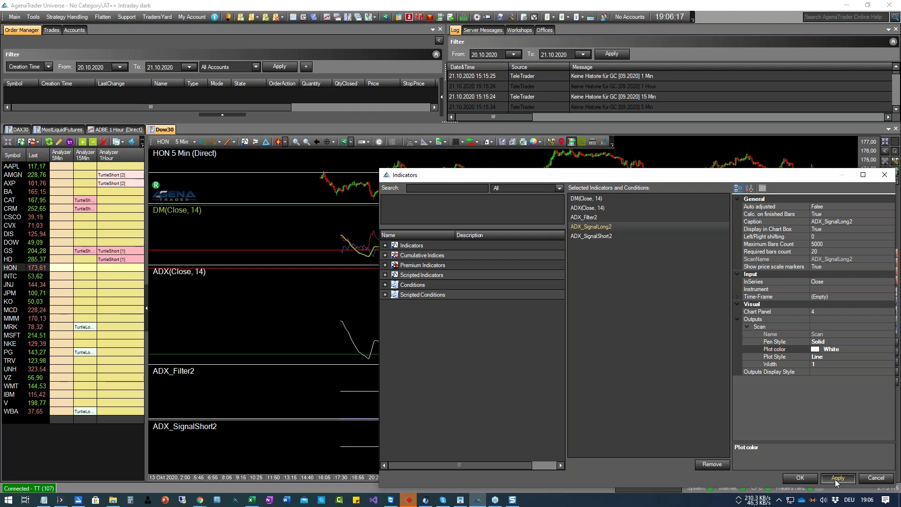
click(801, 478)
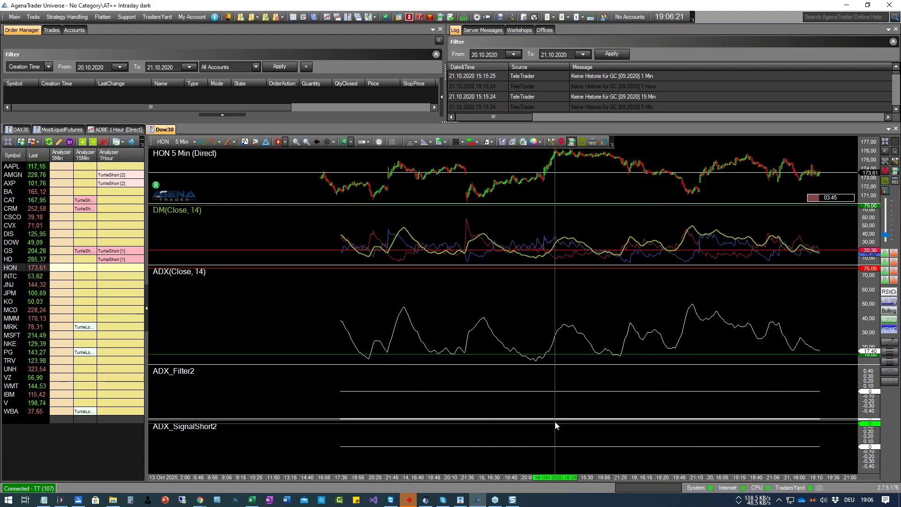
Resize the chart panels on the HON 5 Min chart to bring out the collapsed ADX_SignalLong2 panel above ADX_SignalShort2
scroll(556, 424, down, 2)
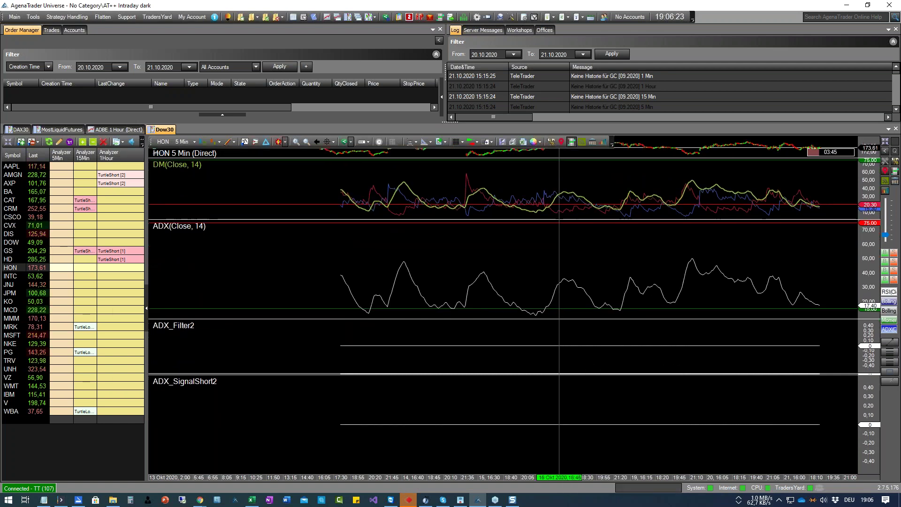
scroll(559, 385, up, 1)
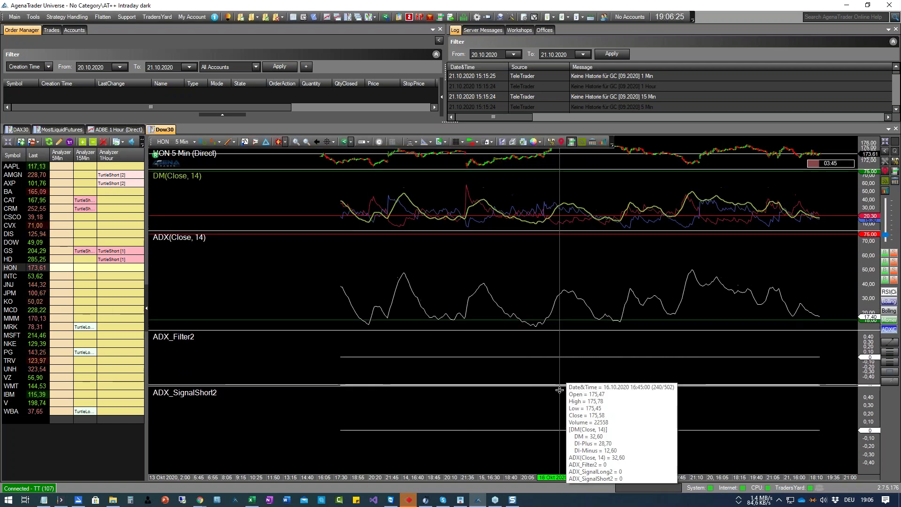
scroll(559, 390, down, 1)
scroll(560, 376, down, 2)
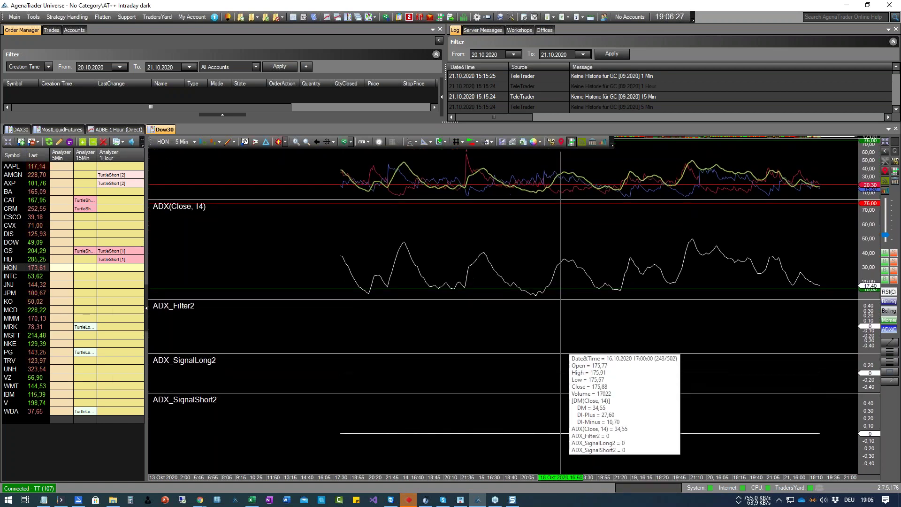
scroll(561, 356, down, 1)
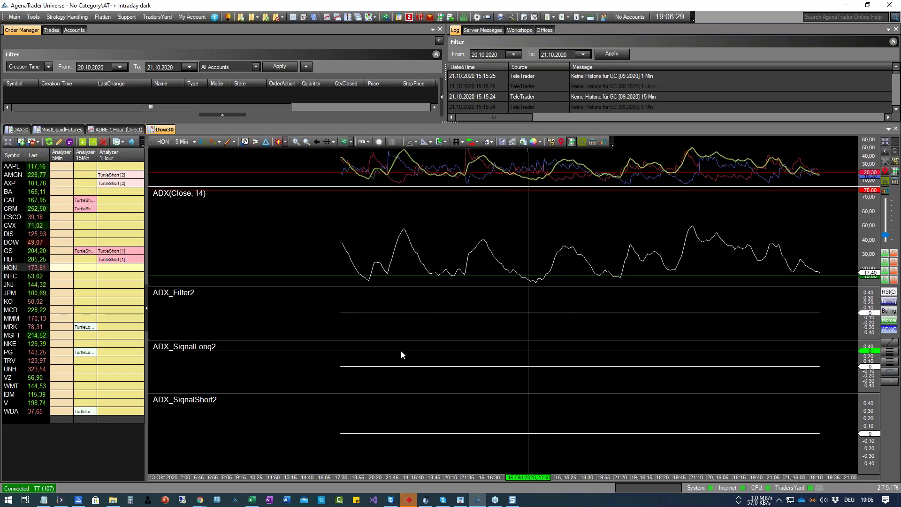
Go through the Dow30 symbols down to INTC, checking the ADX_Filter2, ADX_SignalLong2 and ADX_SignalShort2 panels on each 5 Min chart
click(12, 217)
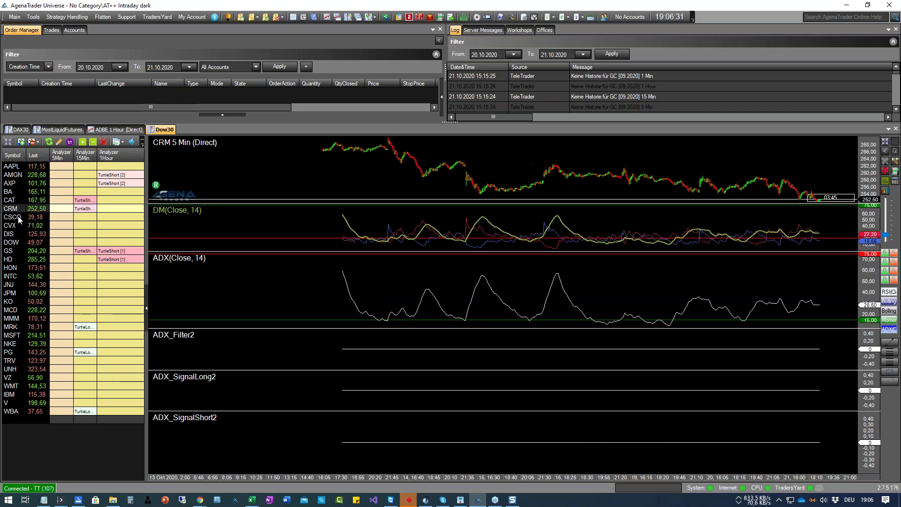
click(26, 226)
click(27, 241)
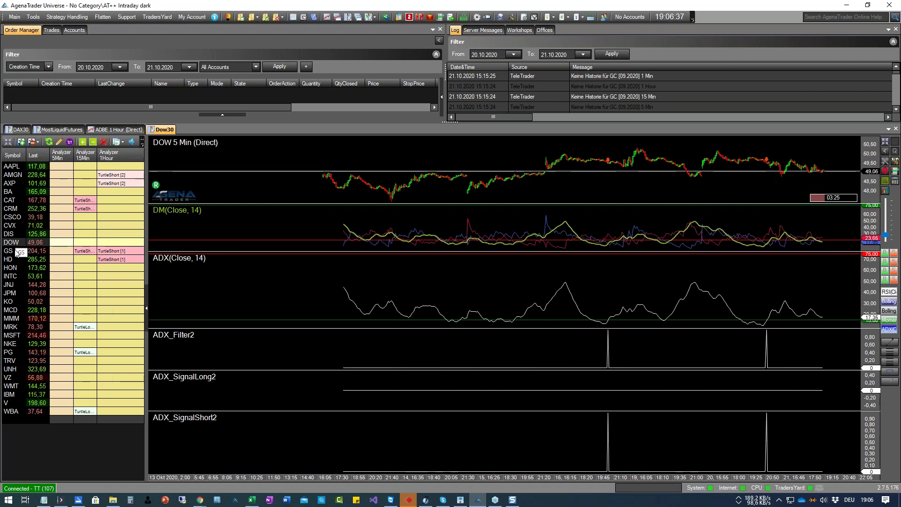
click(16, 253)
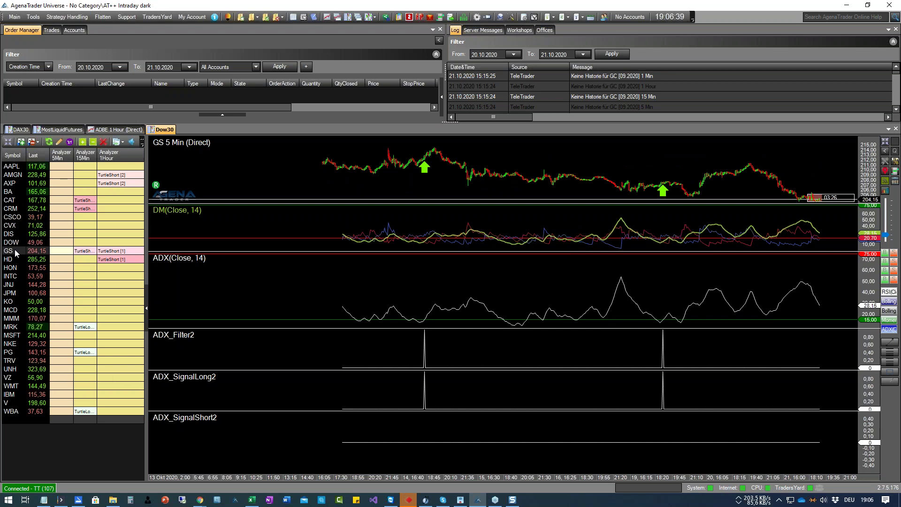
click(16, 260)
click(17, 267)
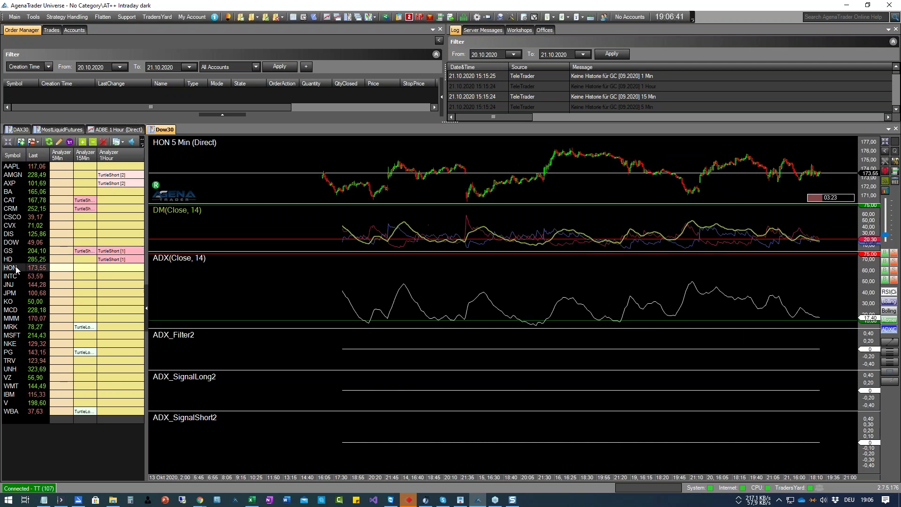
click(18, 278)
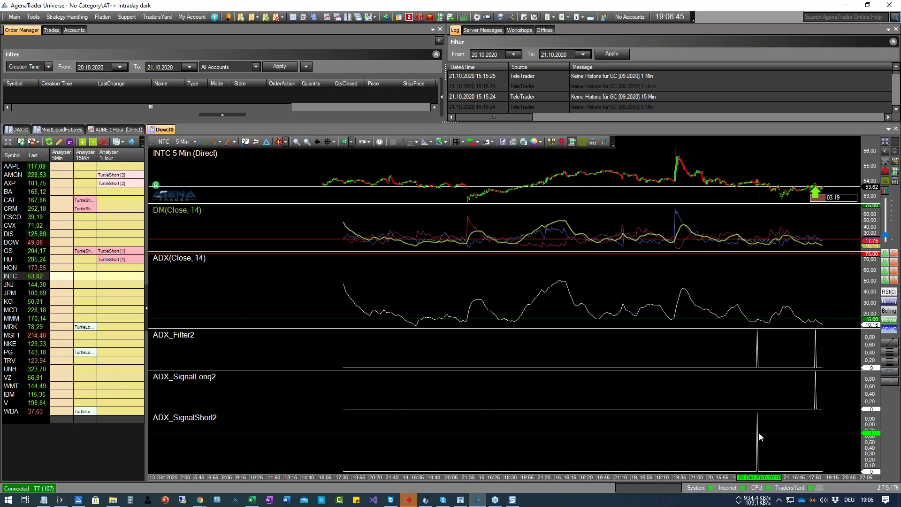
Enlarge the INTC price panel and rebalance the heights of the ADX, filter and signal panels below it
drag(742, 252, 748, 305)
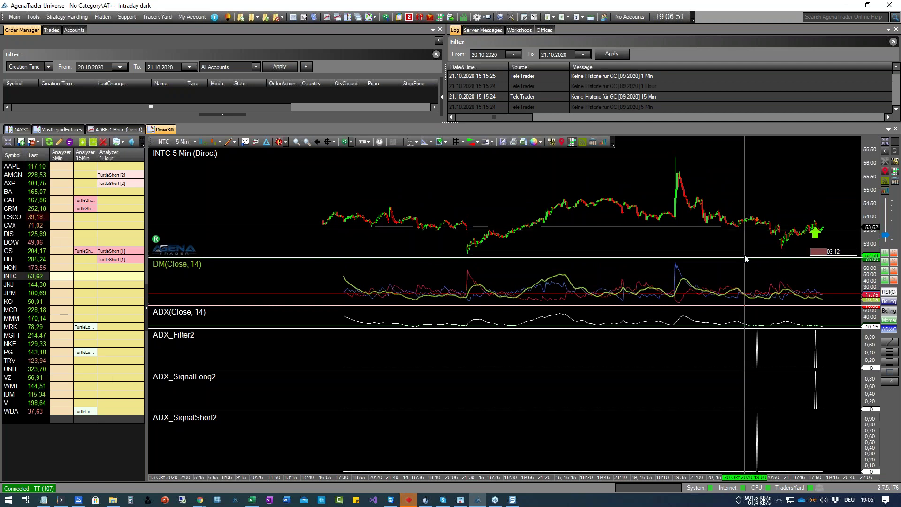
drag(655, 370, 750, 427)
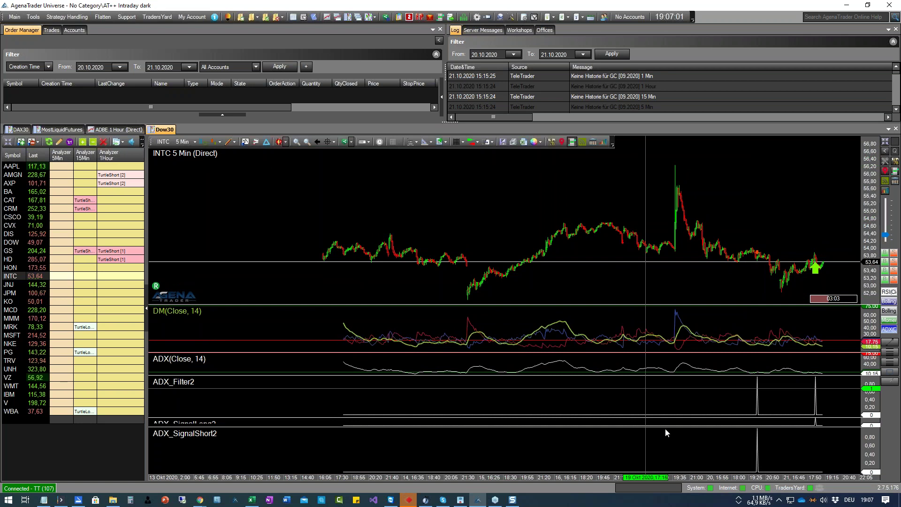
drag(732, 417, 750, 396)
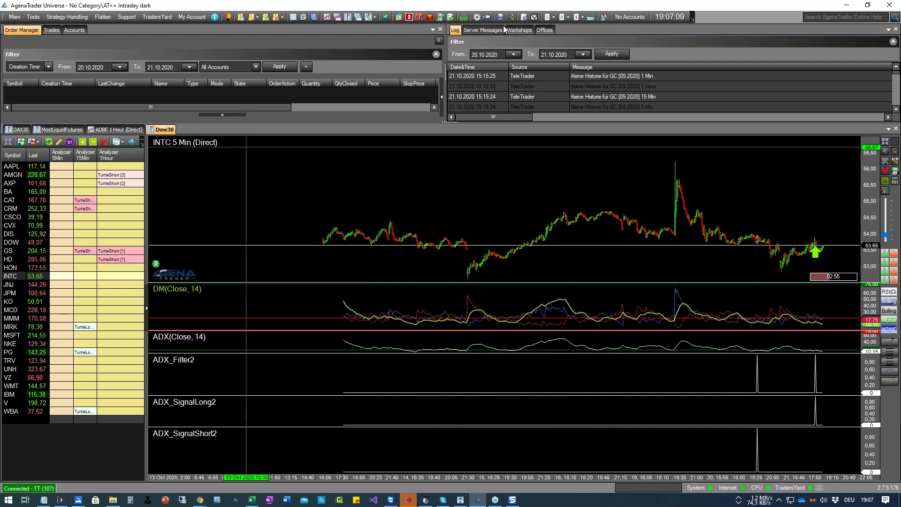
Load ADX_SignalShort2 in the AT++ Manager, re-enable its arrow, apply the condition and close the manager
click(534, 17)
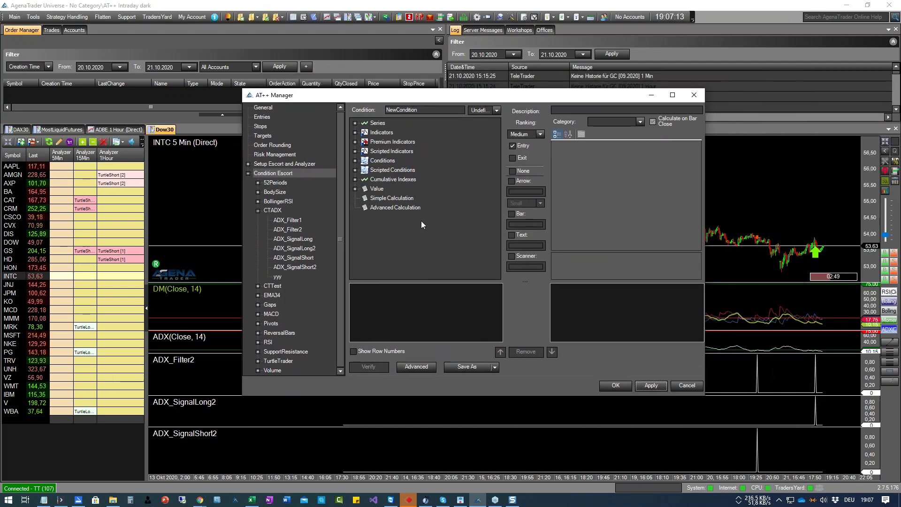
double_click(310, 266)
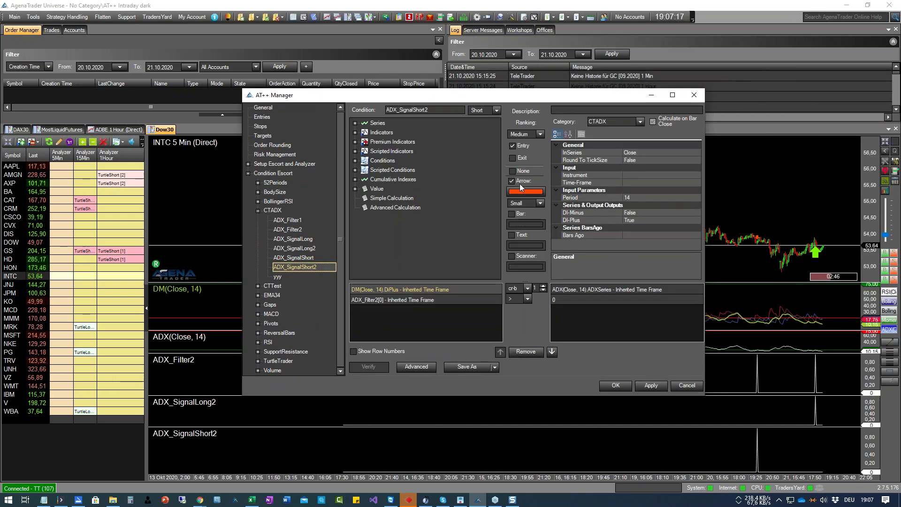
click(511, 182)
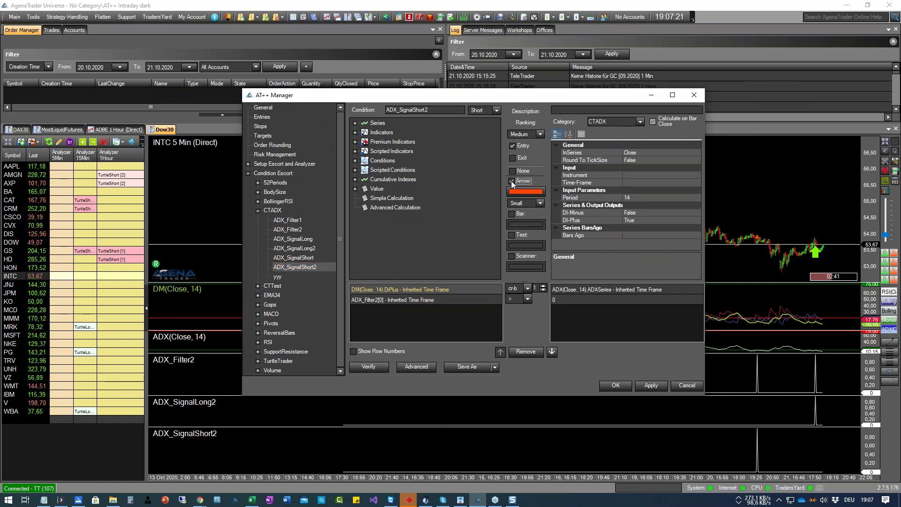
click(654, 389)
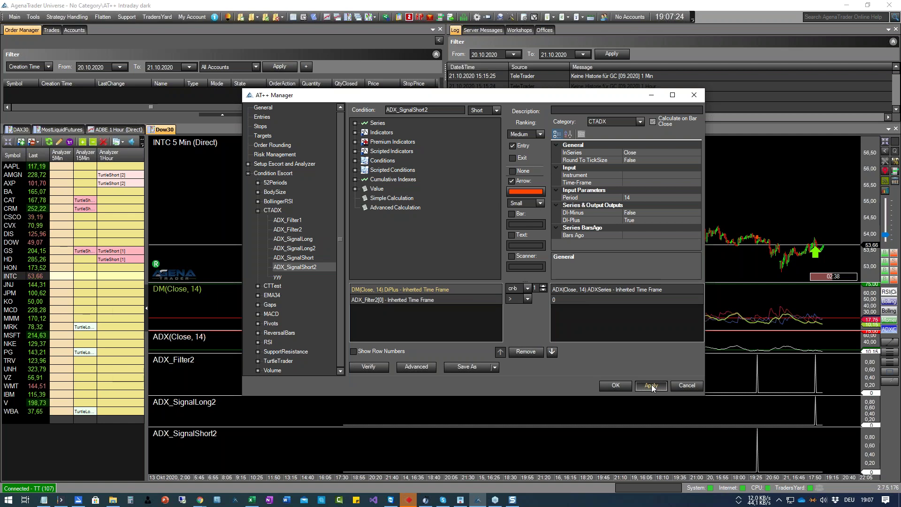
click(651, 384)
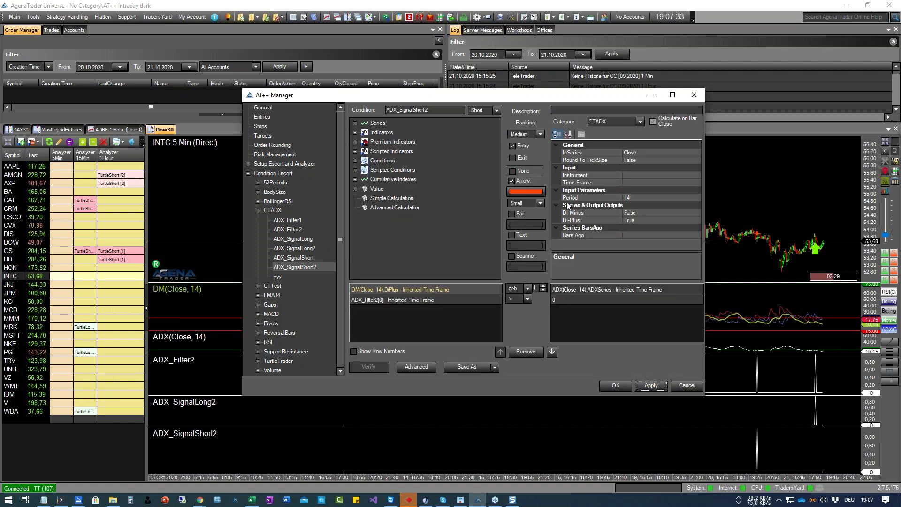
drag(561, 101, 602, 102)
click(728, 385)
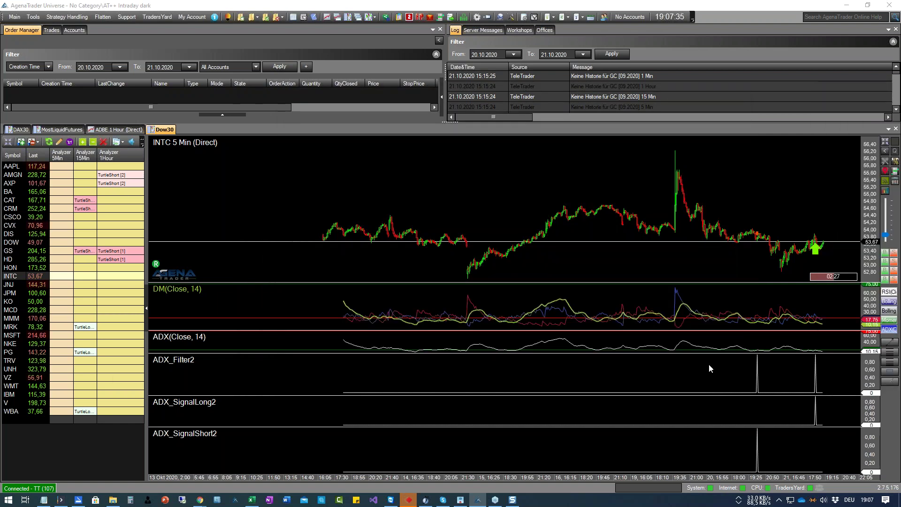
Reload the scripts on the INTC chart and extend the price panel down to the ADX panel
right_click(541, 406)
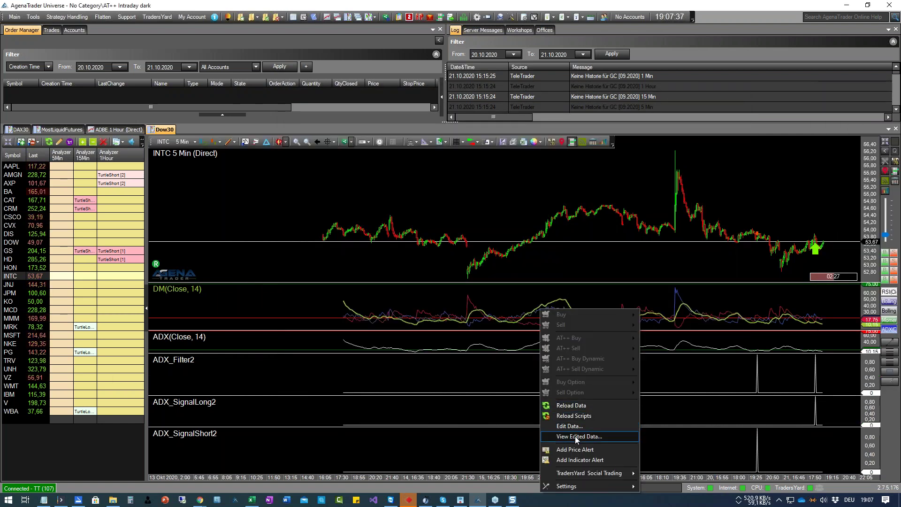
click(577, 417)
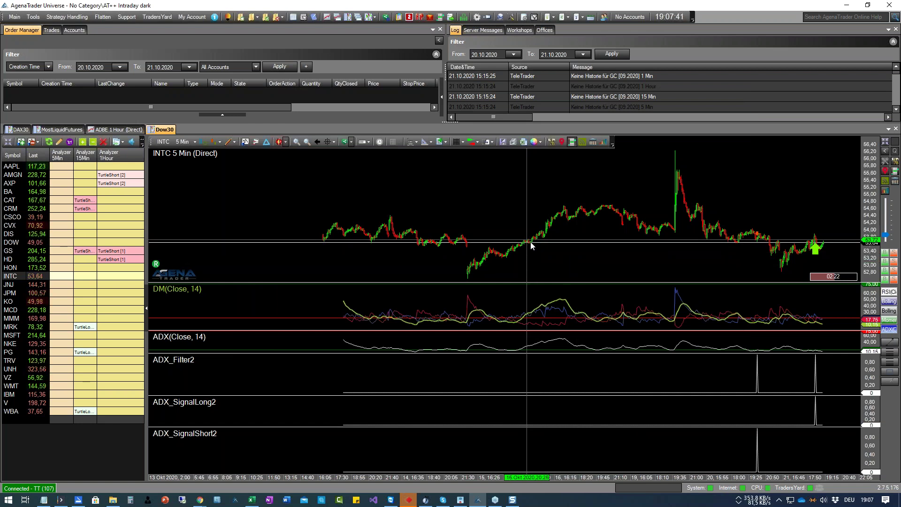
mouse_move(540, 261)
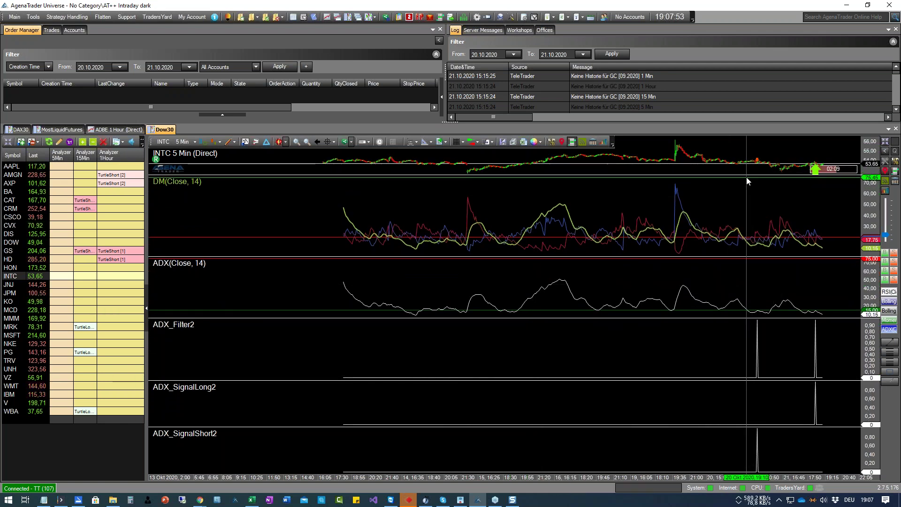
drag(746, 177, 743, 266)
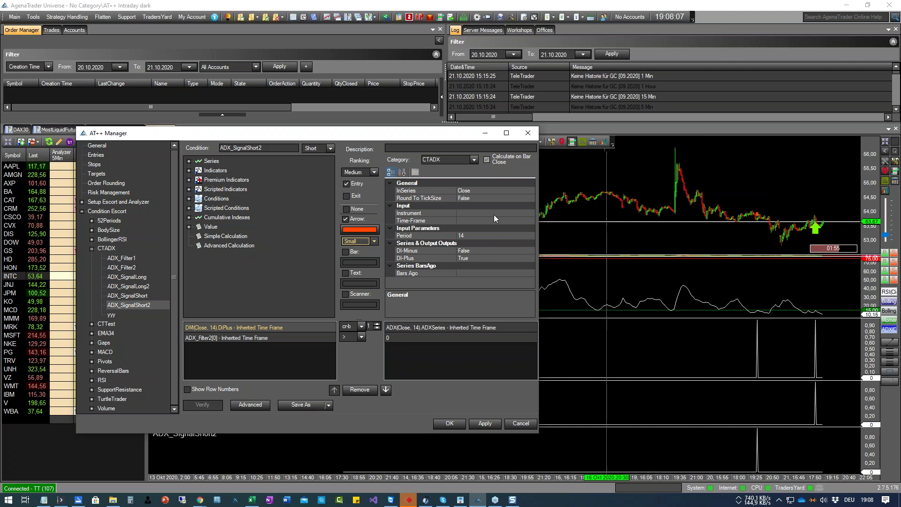
Set the arrow size of ADX_SignalShort2 to Big, apply the change and close the AT++ Manager
click(374, 241)
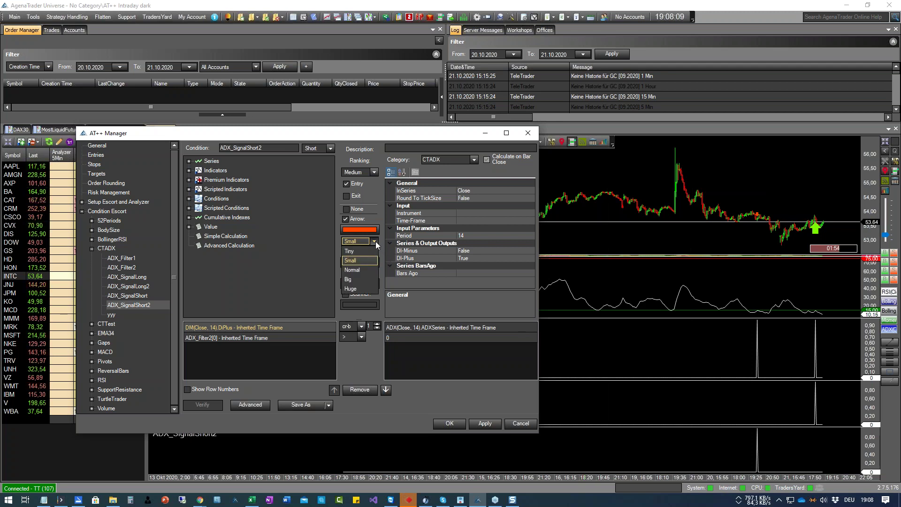
click(366, 280)
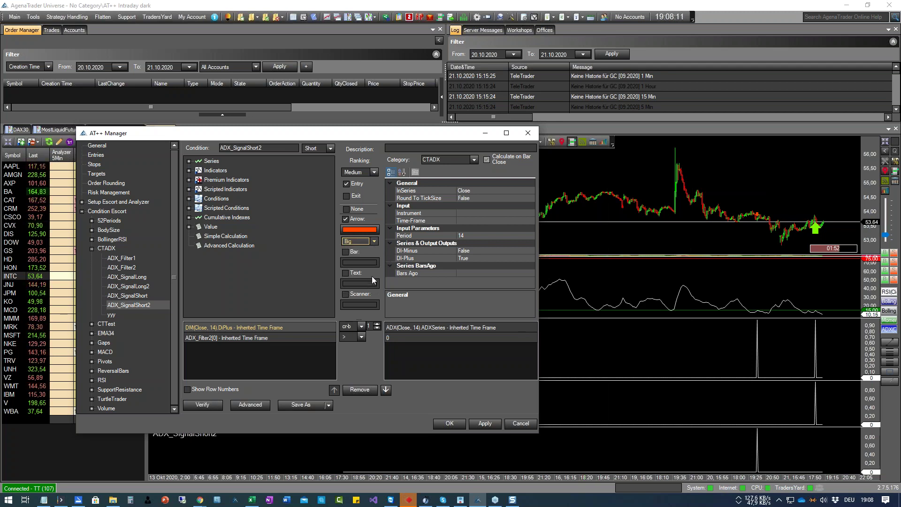
click(482, 423)
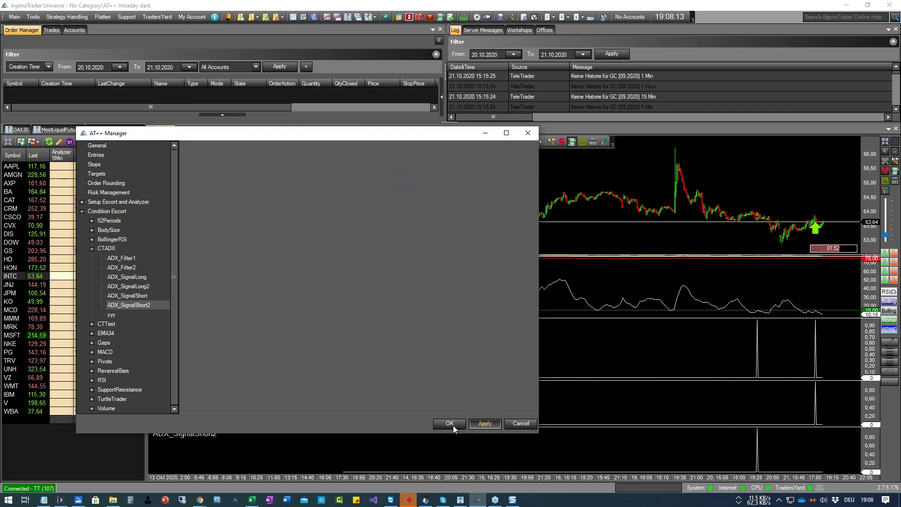
click(452, 425)
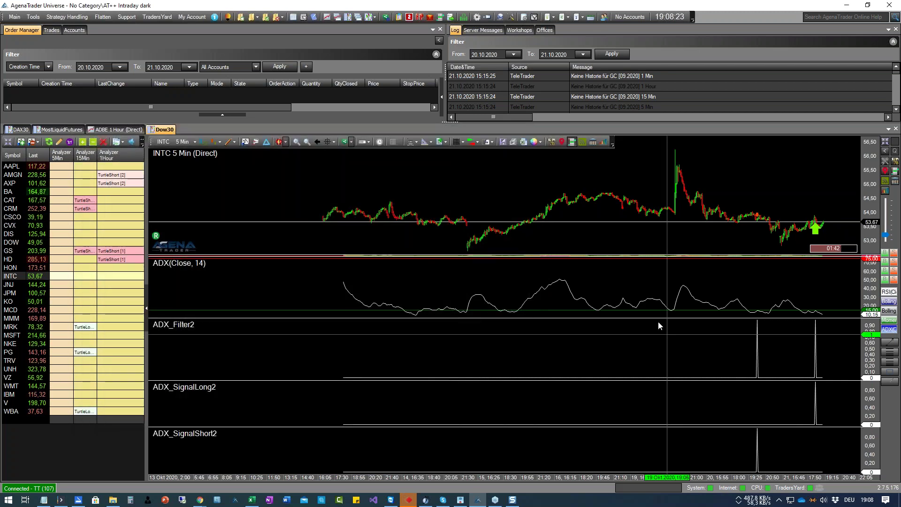
Reload the INTC chart's scripts to update the signal arrows and stretch the price panel down toward the ADX_SignalLong2 panel
right_click(671, 271)
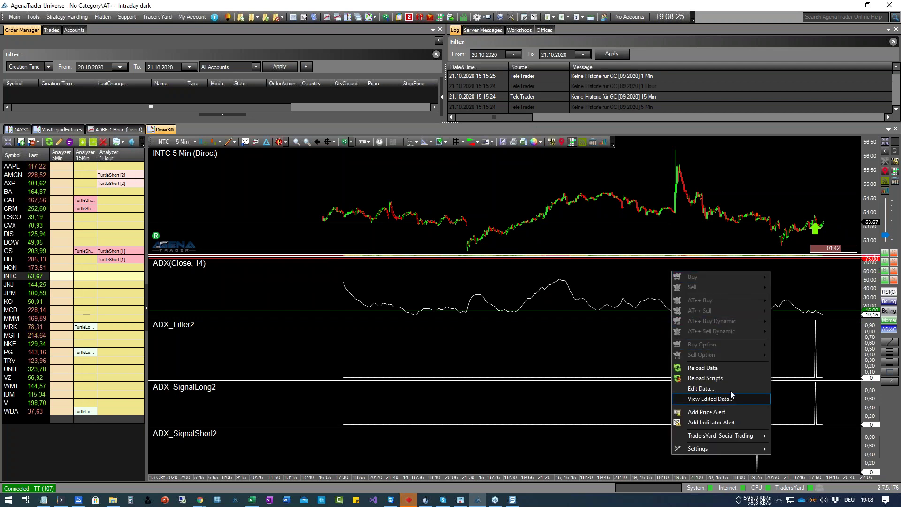
click(728, 377)
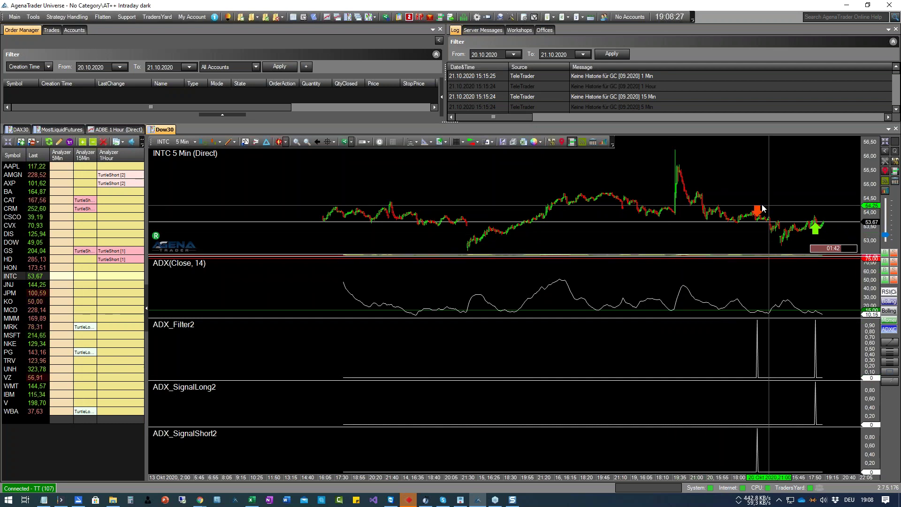
mouse_move(726, 379)
drag(725, 257, 706, 366)
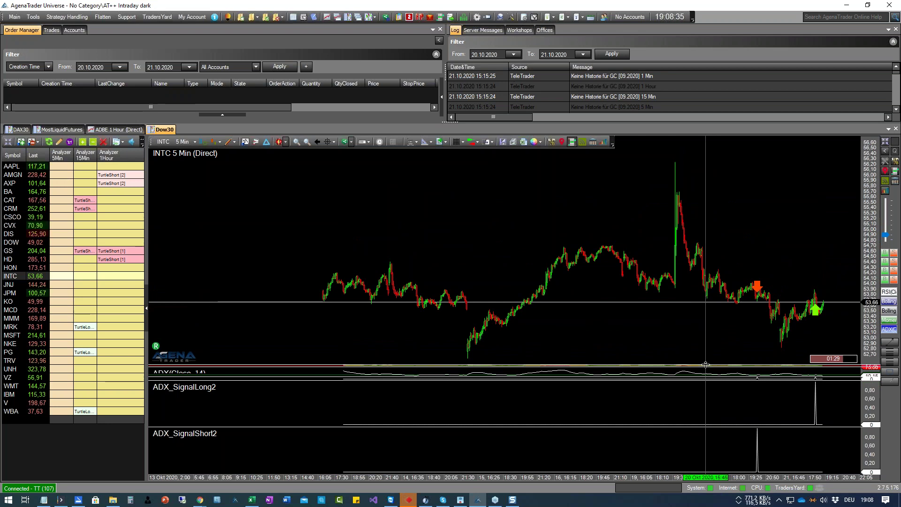
Uncover the ADX_Filter2 panel below the DM and ADX panels and review the signals on the DIS, GS, HD, HON and INTC charts
mouse_move(708, 370)
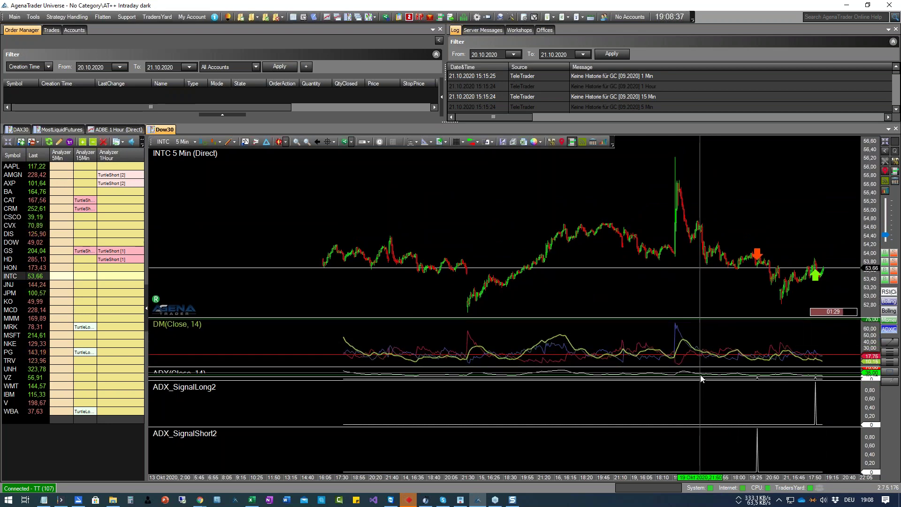
drag(700, 375, 701, 345)
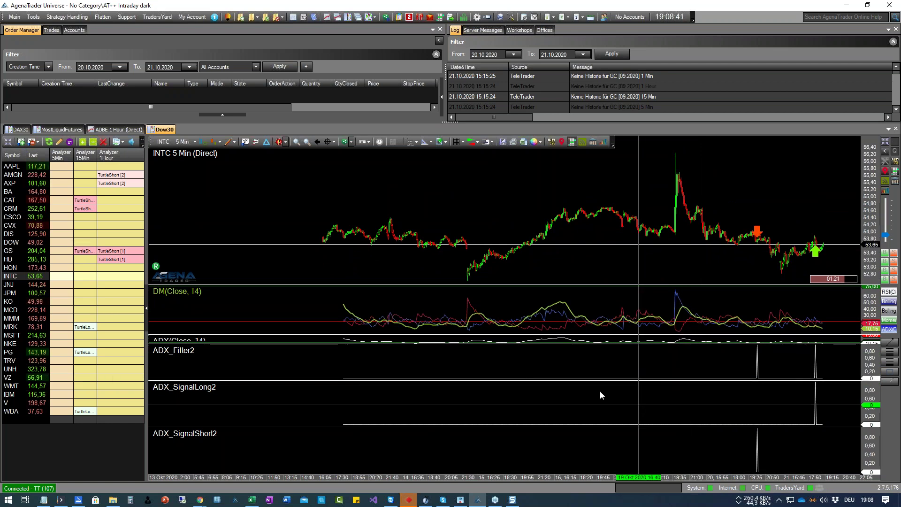
click(10, 234)
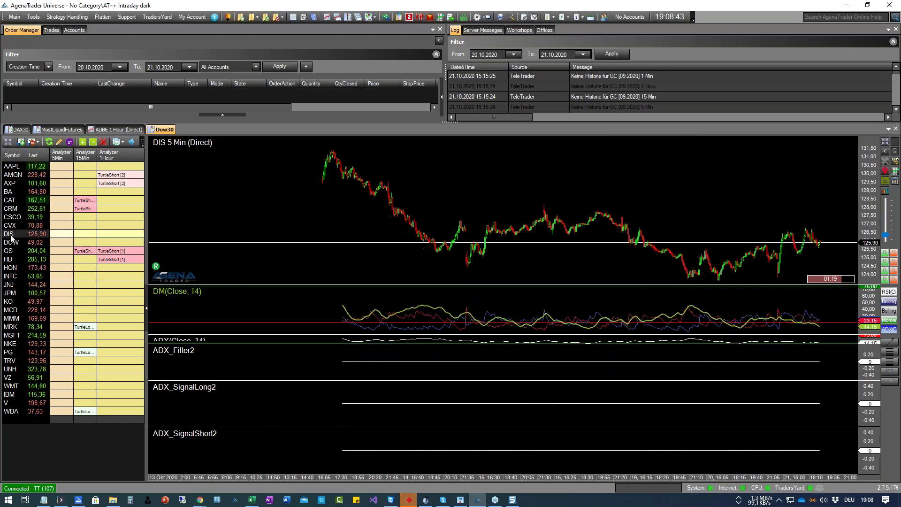
click(14, 251)
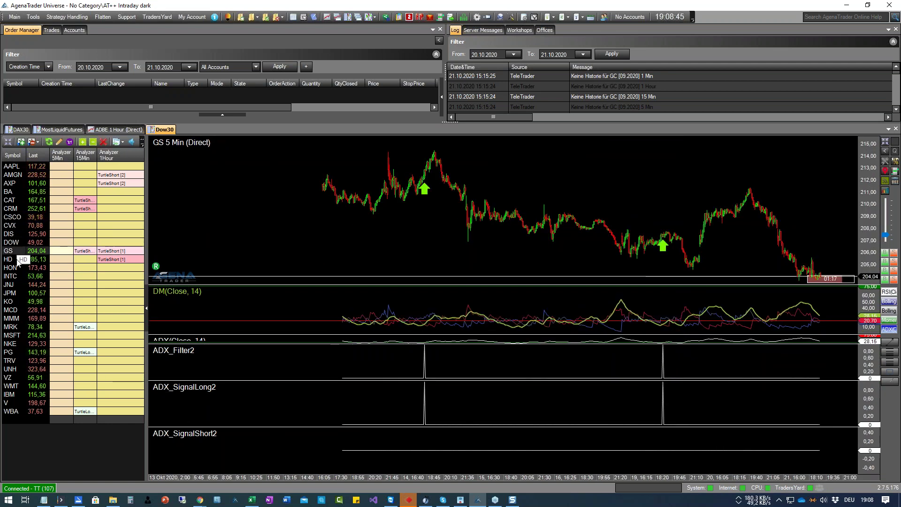
click(19, 260)
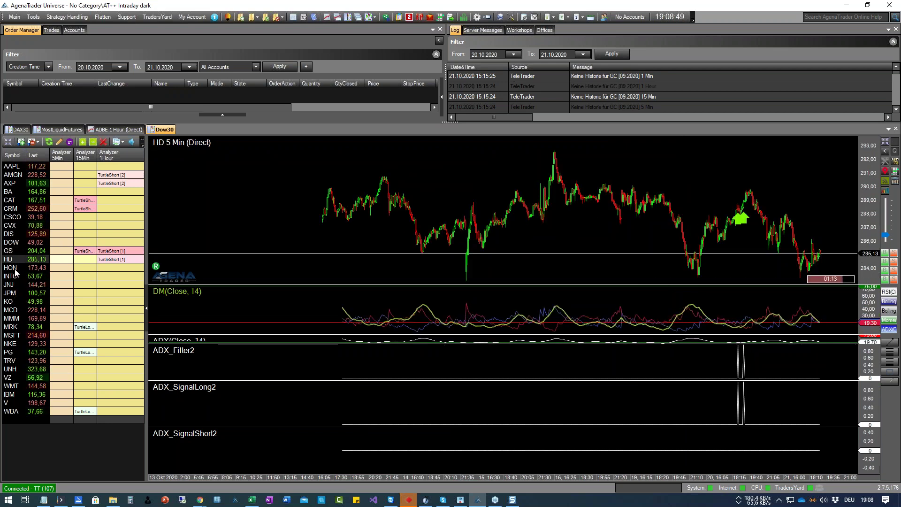
click(15, 269)
click(17, 276)
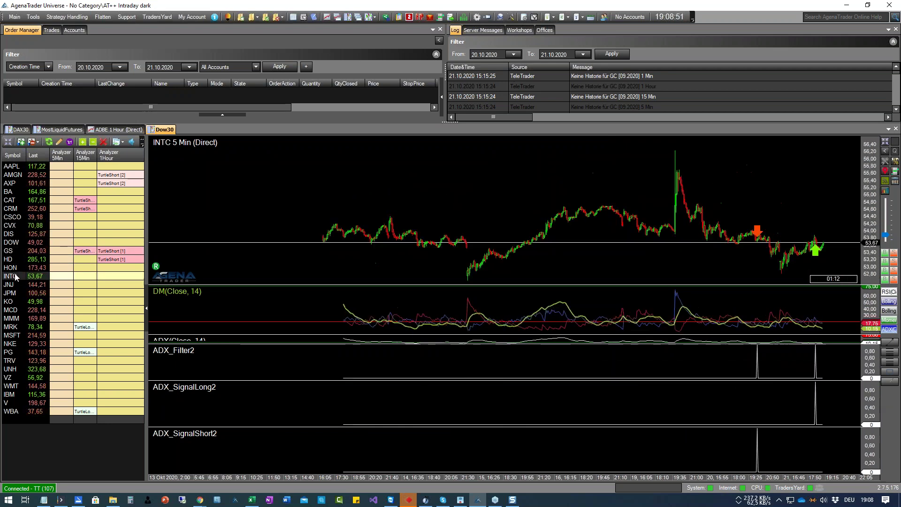
Examine the JPM signal on a stretched price scale and review the signals on the KO, MCD, MMM and MSFT charts
click(22, 295)
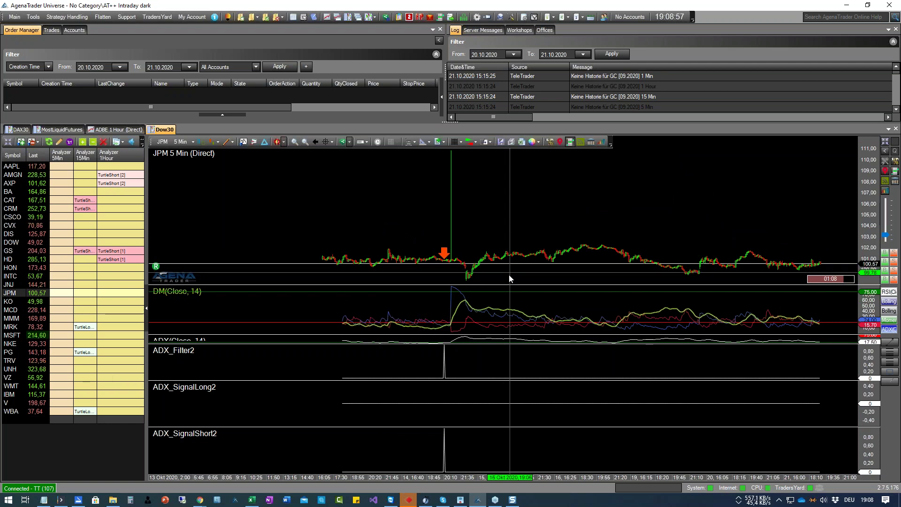
mouse_move(864, 209)
mouse_down()
mouse_move(869, 258)
mouse_move(873, 198)
mouse_up()
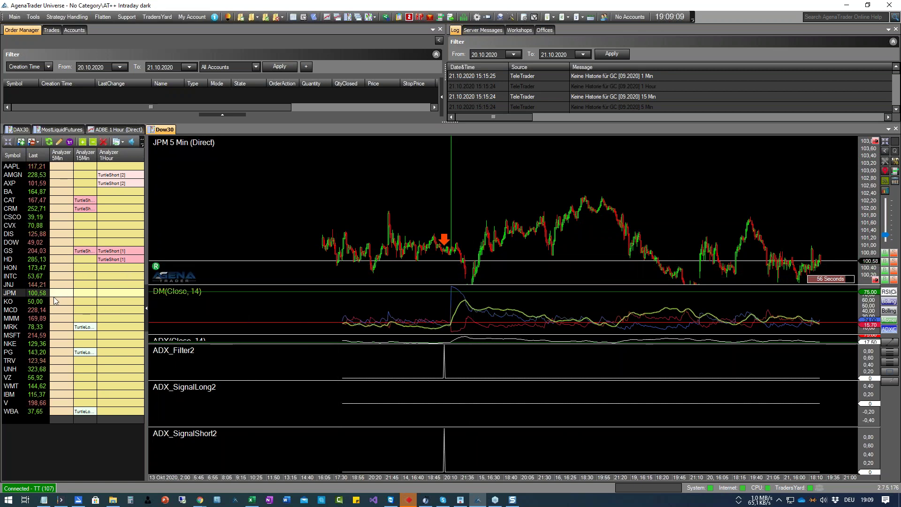
click(15, 303)
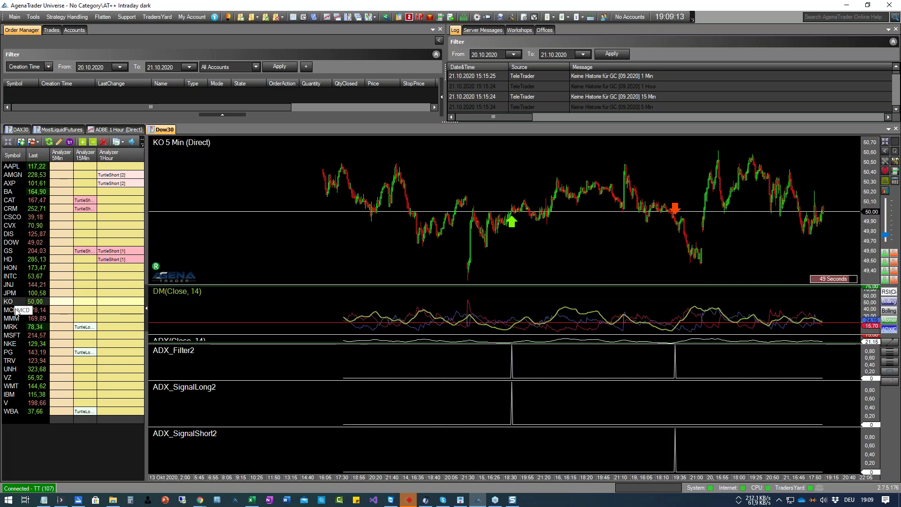
click(16, 312)
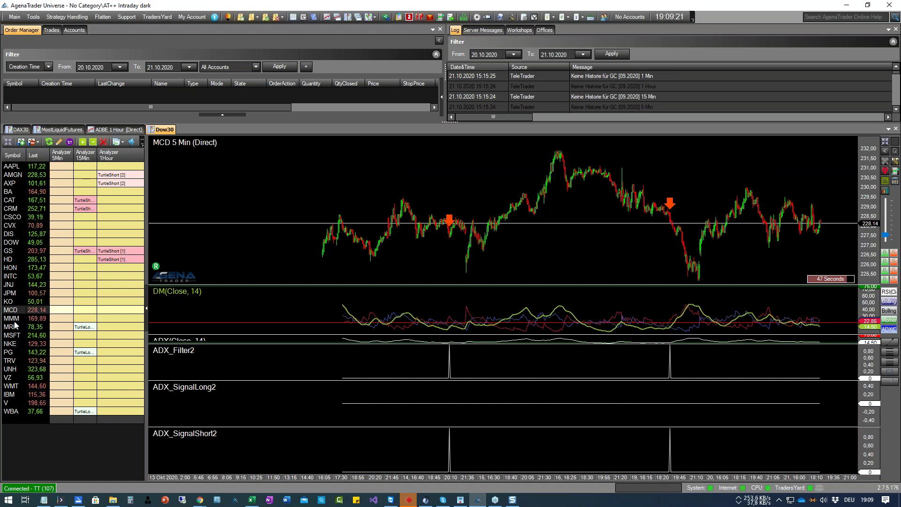
click(15, 320)
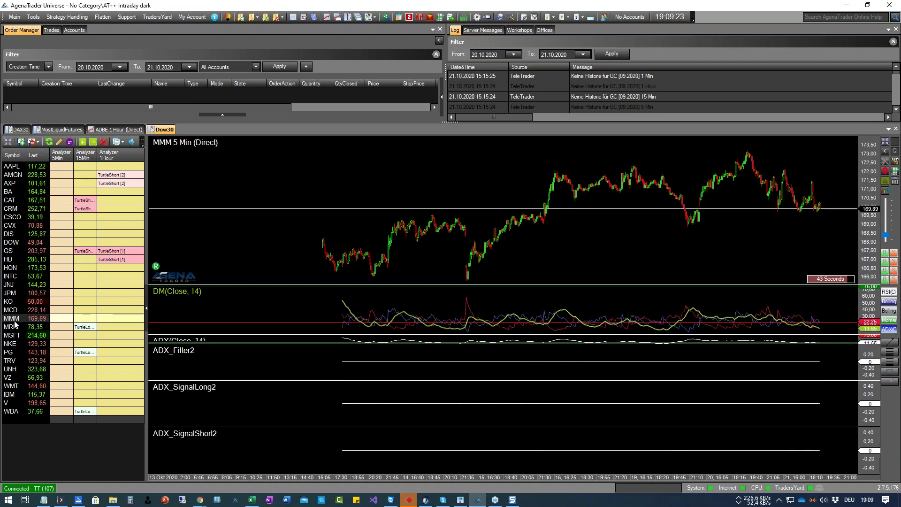
click(12, 336)
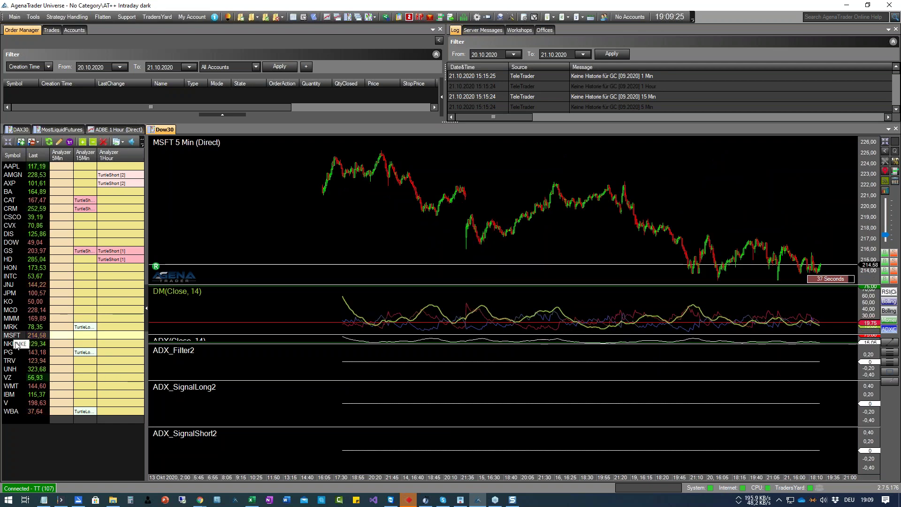
Review the long and short signals on the NKE, PG, TRV, UNH, VZ, WMT and IBM charts
click(15, 343)
click(15, 352)
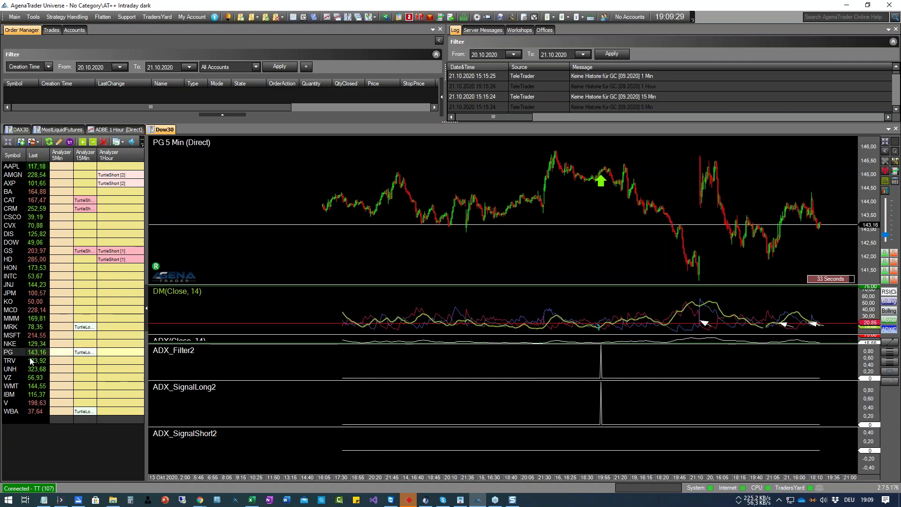
click(18, 361)
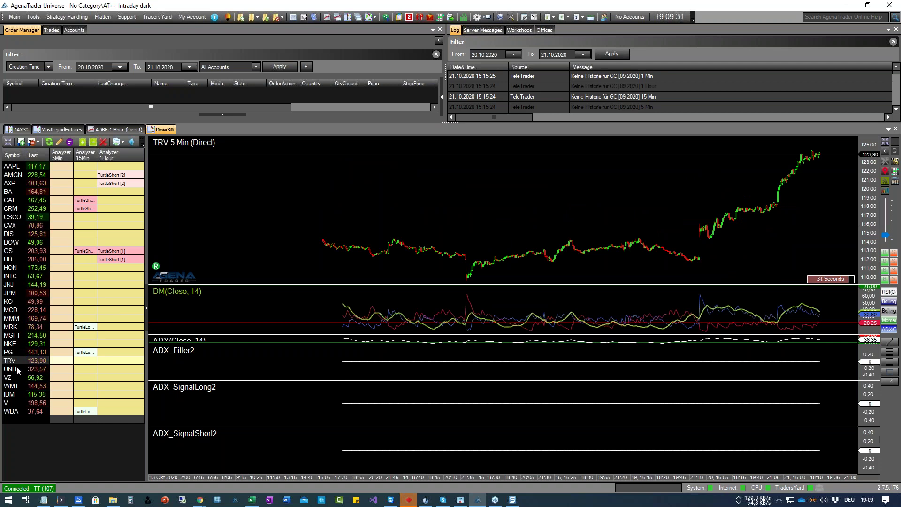
click(16, 368)
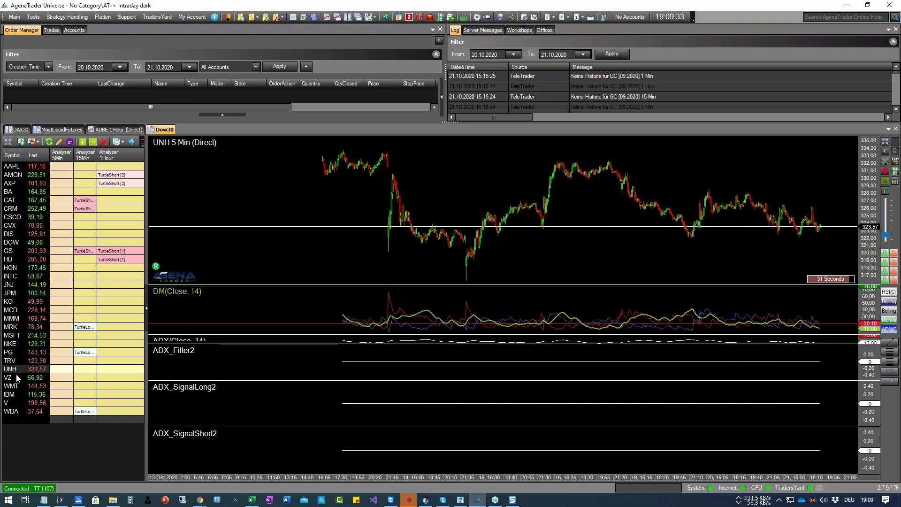
click(16, 378)
click(18, 385)
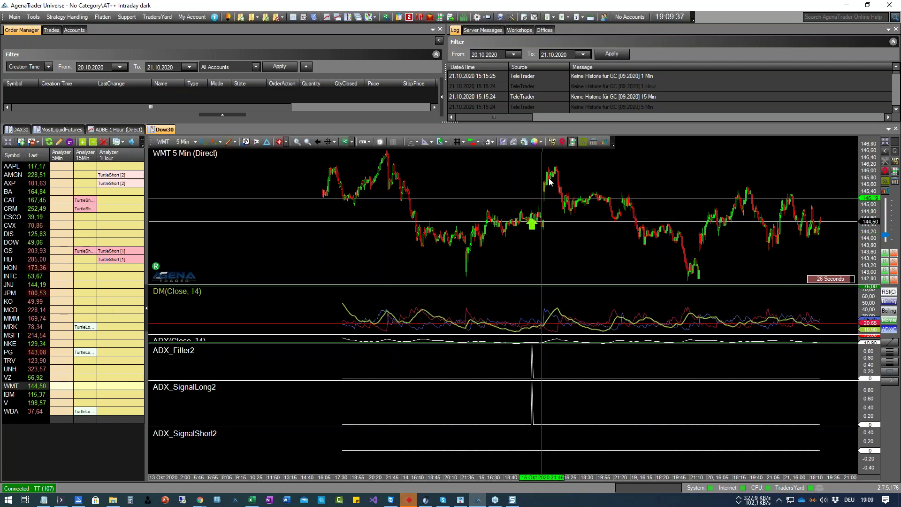
click(29, 396)
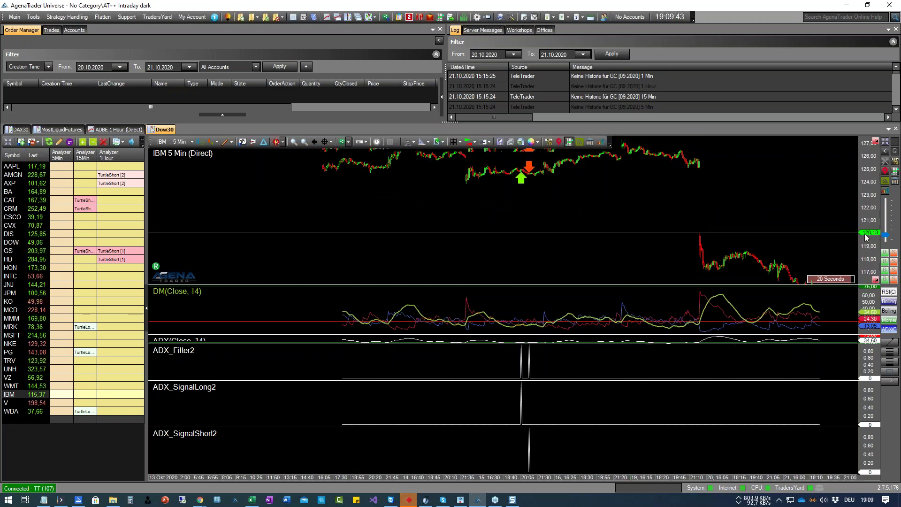
Examine the CTADX conditions ADX_Filter2, ADX_SignalLong2 and ADX_SignalShort2 in the IBM chart's indicator selection and close it without applying anything
mouse_move(598, 347)
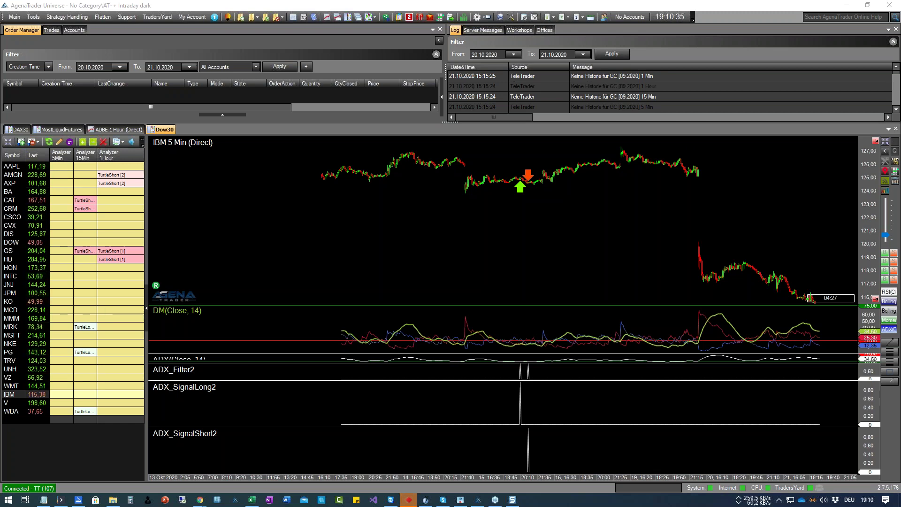
mouse_move(670, 307)
mouse_move(478, 305)
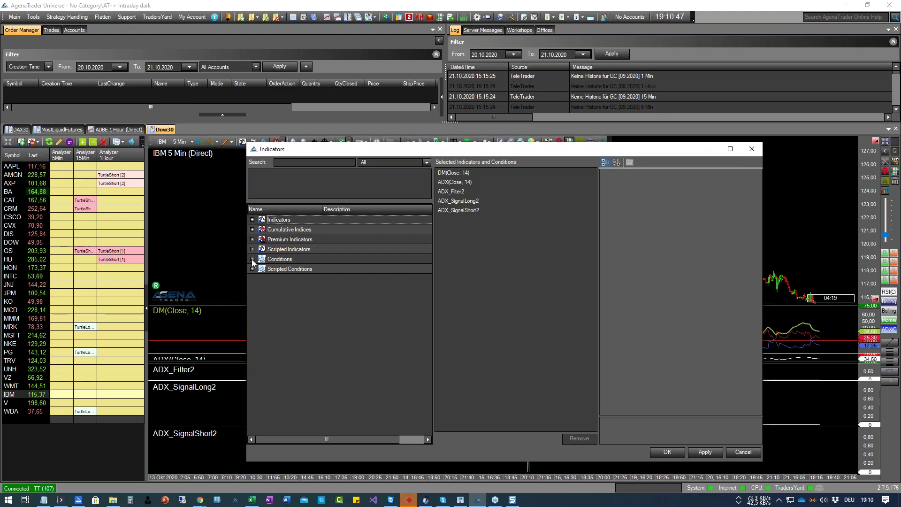
click(252, 259)
click(262, 298)
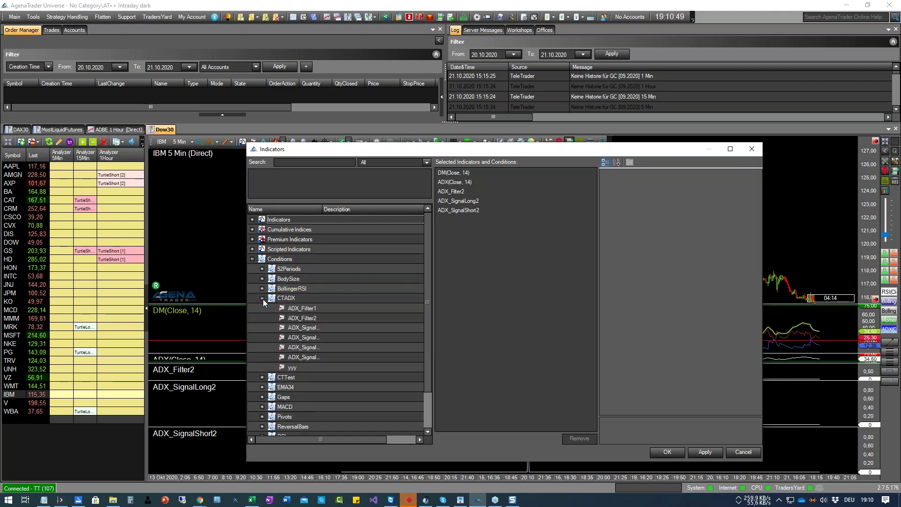
drag(322, 208, 379, 209)
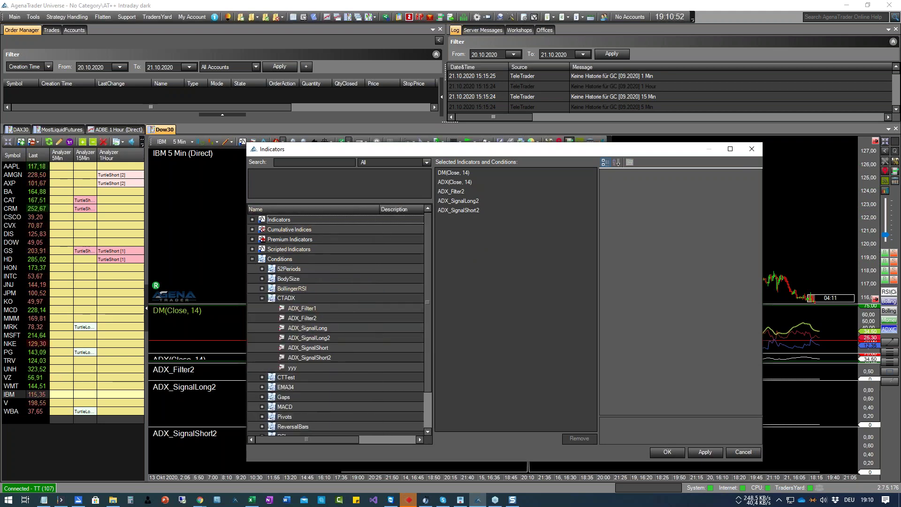
click(309, 318)
click(311, 337)
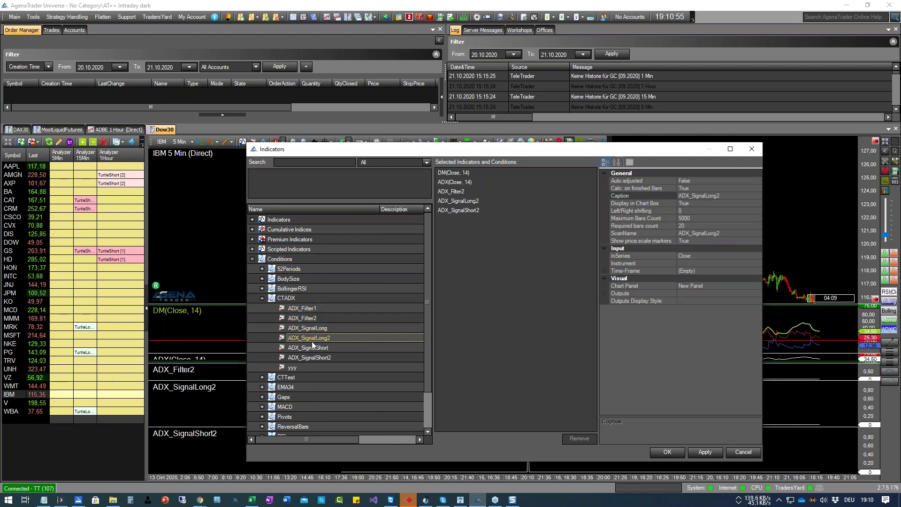
click(314, 358)
double_click(308, 358)
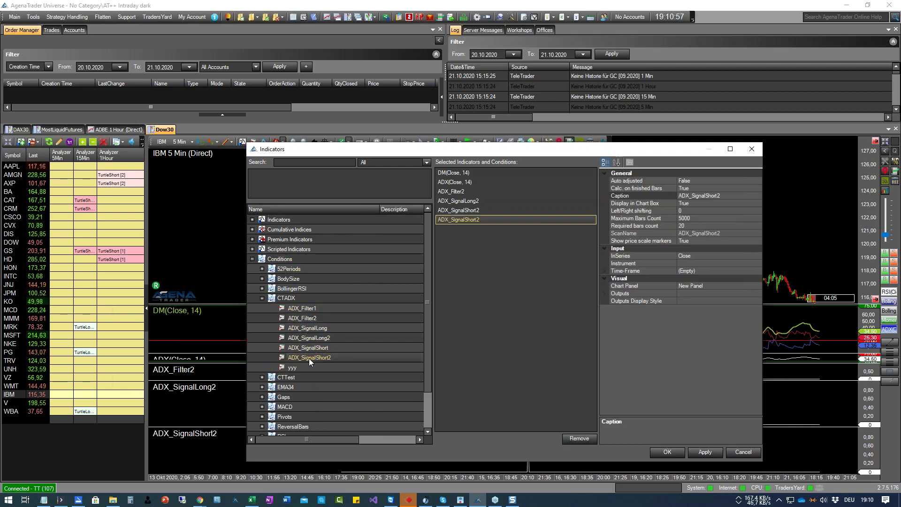
click(302, 318)
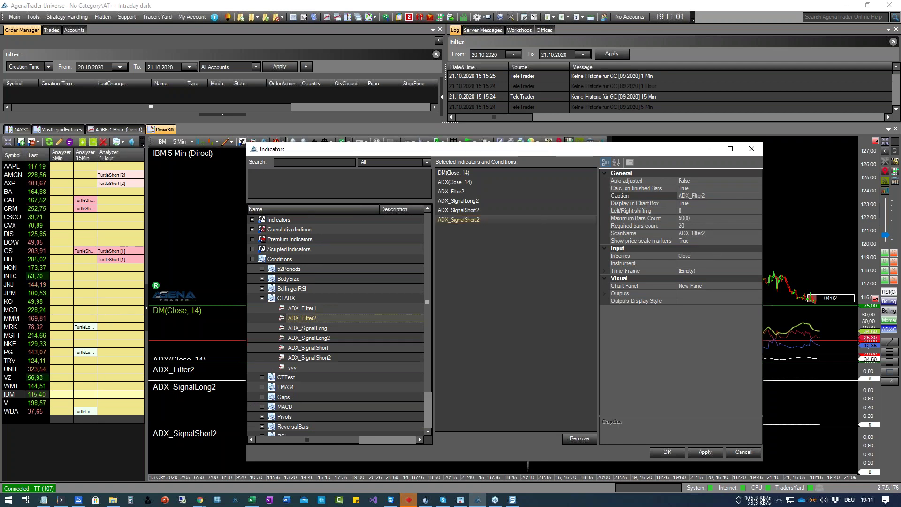
drag(626, 152, 629, 154)
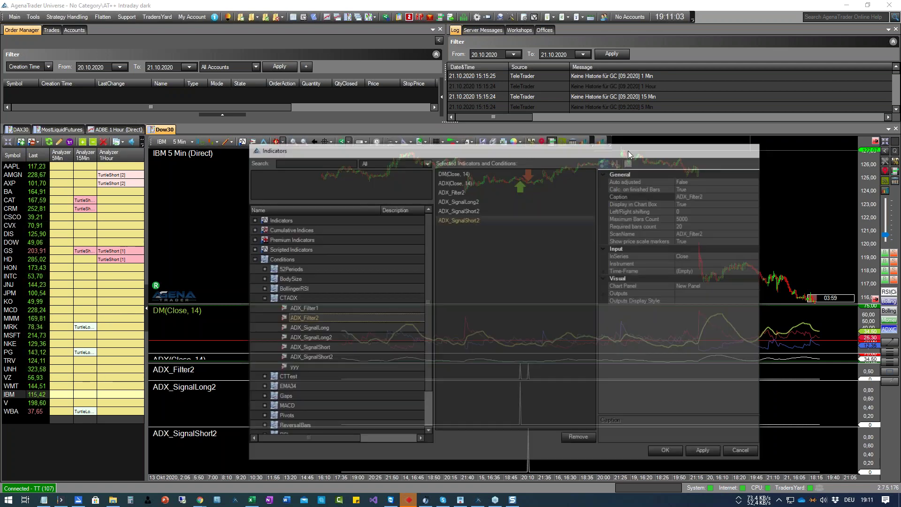
key(Escape)
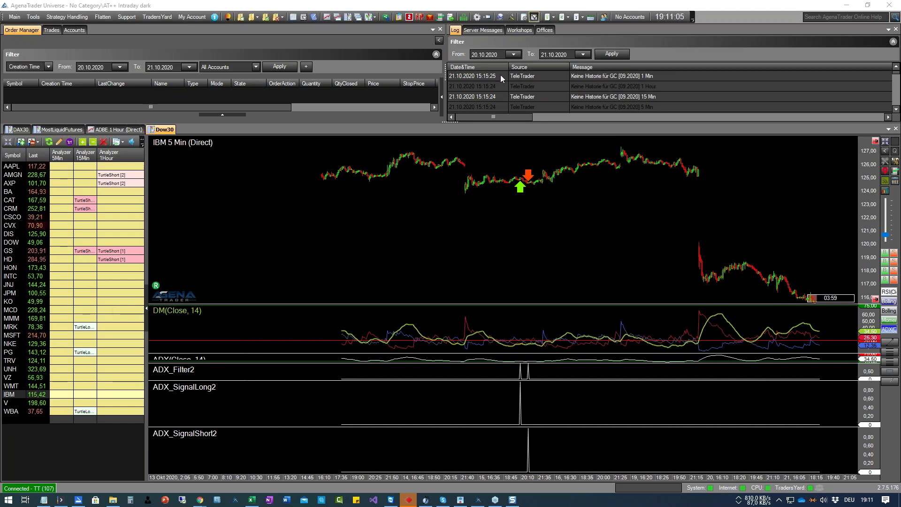
Load the ADX_Filter2 condition from the CTADX category in the AT++ Manager and place the window over the chart
click(533, 18)
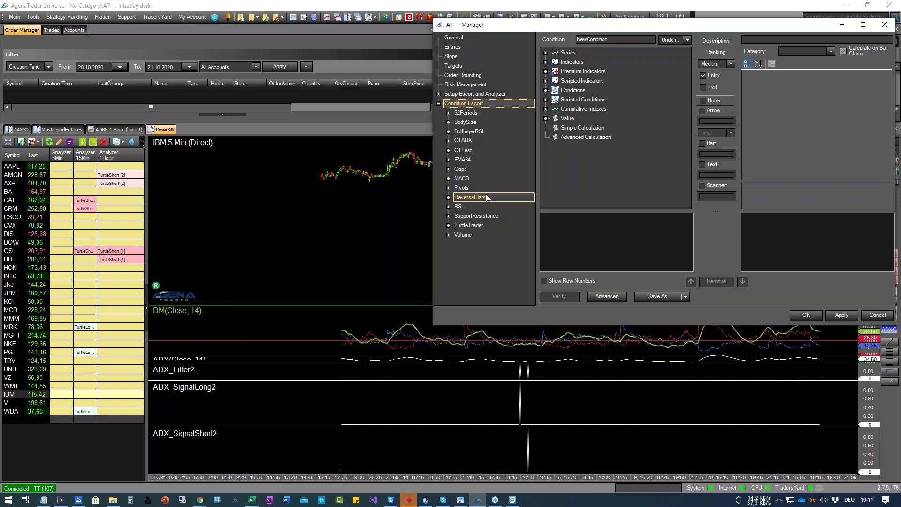
click(448, 141)
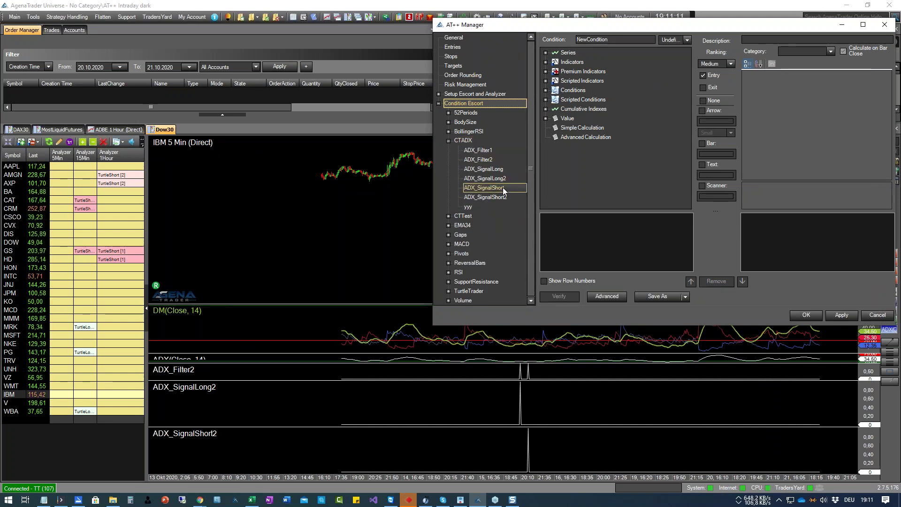
click(490, 160)
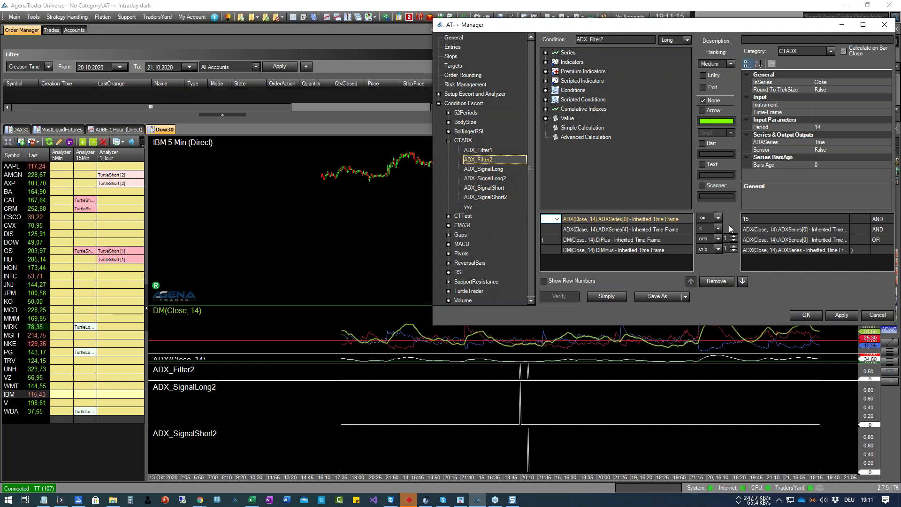
drag(708, 24, 454, 52)
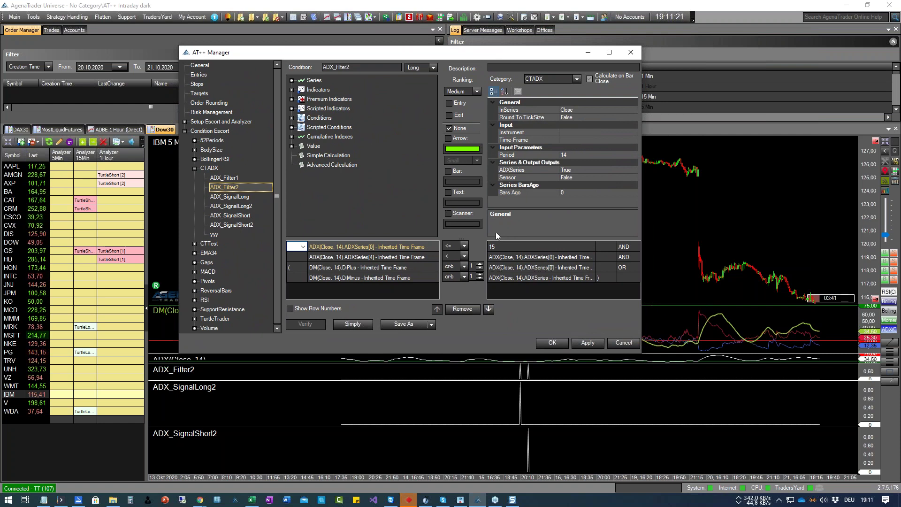
Set the ADX comparison value in the first row of ADX_Filter2 to 20, apply the change and close the AT++ Manager
click(497, 244)
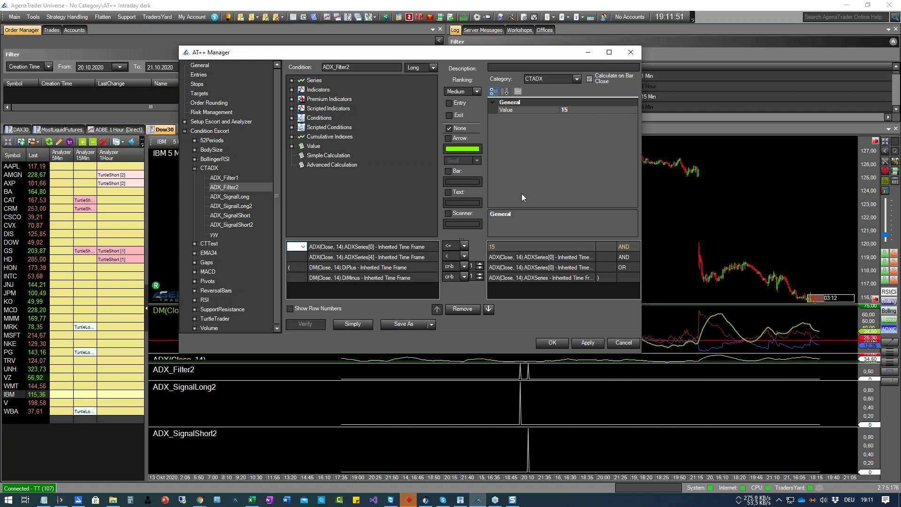
click(556, 110)
text(20)
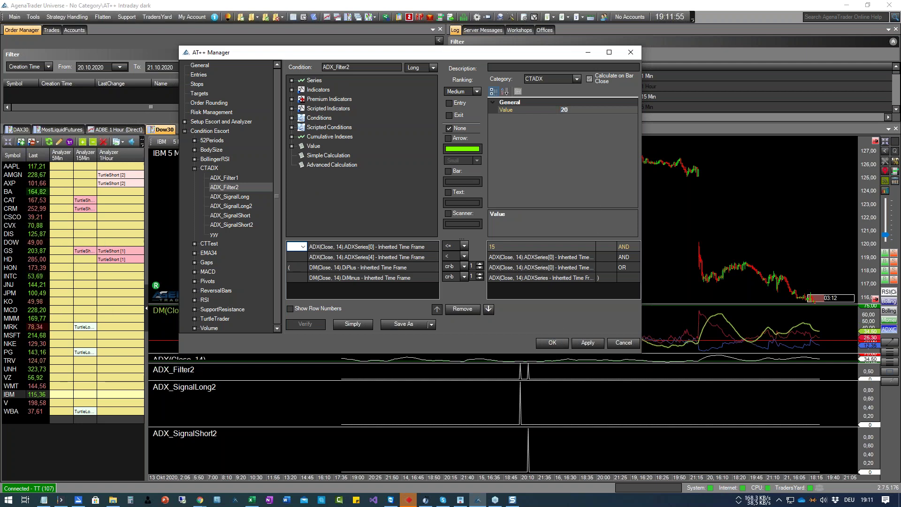
click(585, 343)
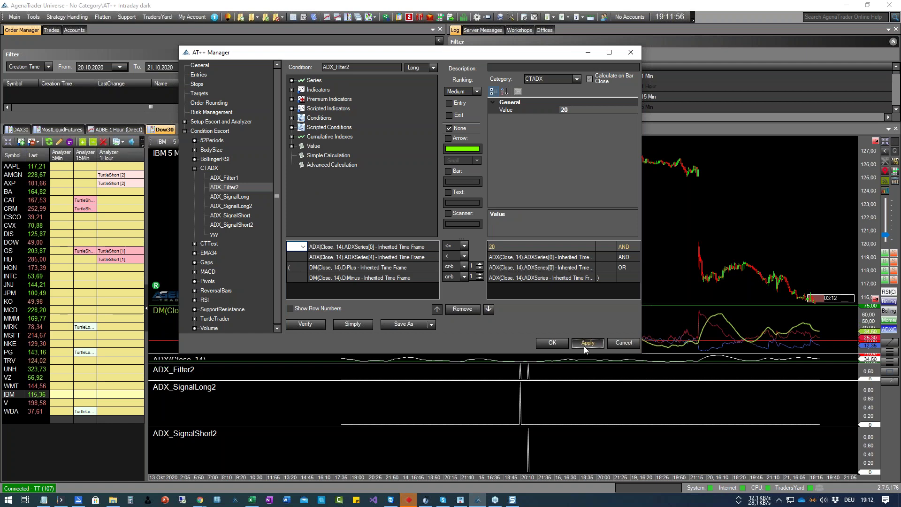
click(583, 345)
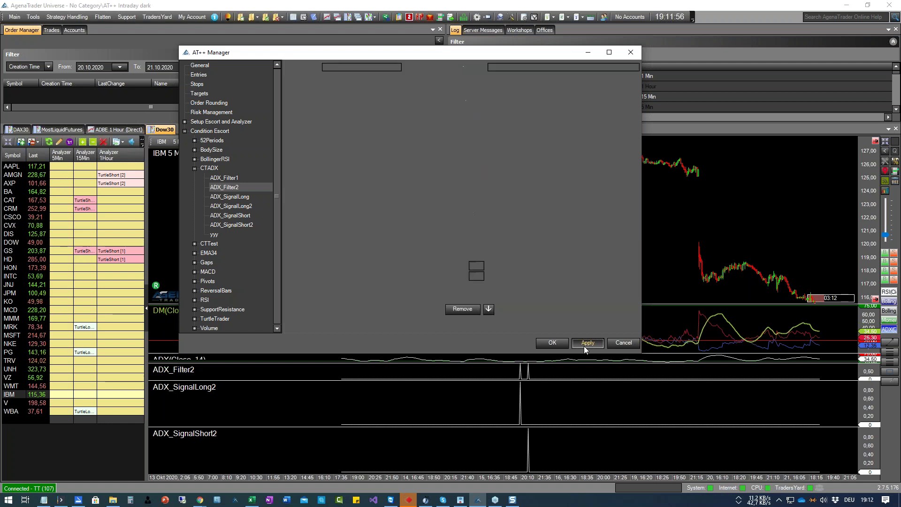
click(556, 343)
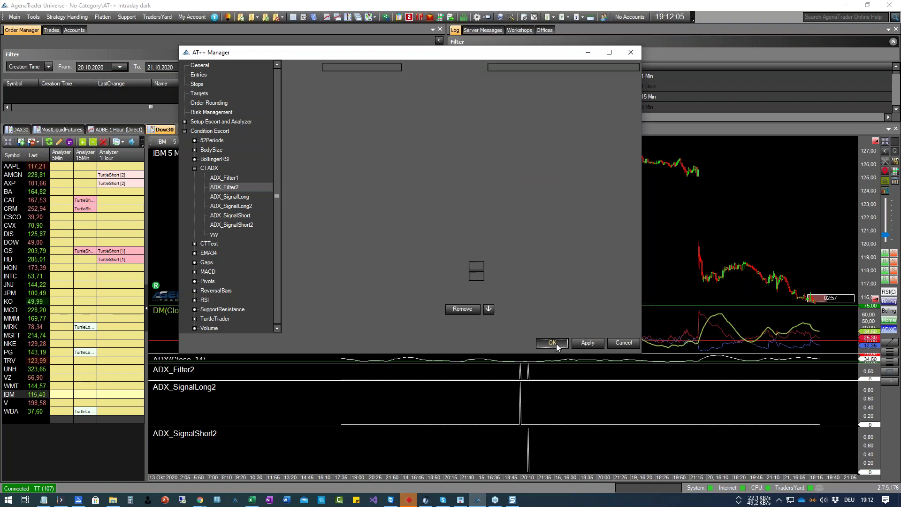
Reload the scripts in the IBM 5 Min chart and check the signals on the CAT, CRM, CVX, DOW and HD charts
right_click(465, 308)
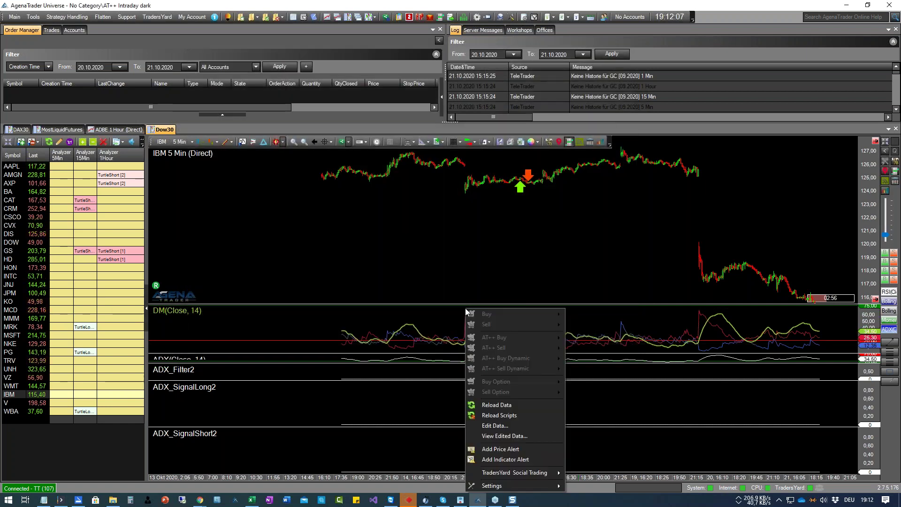
click(514, 415)
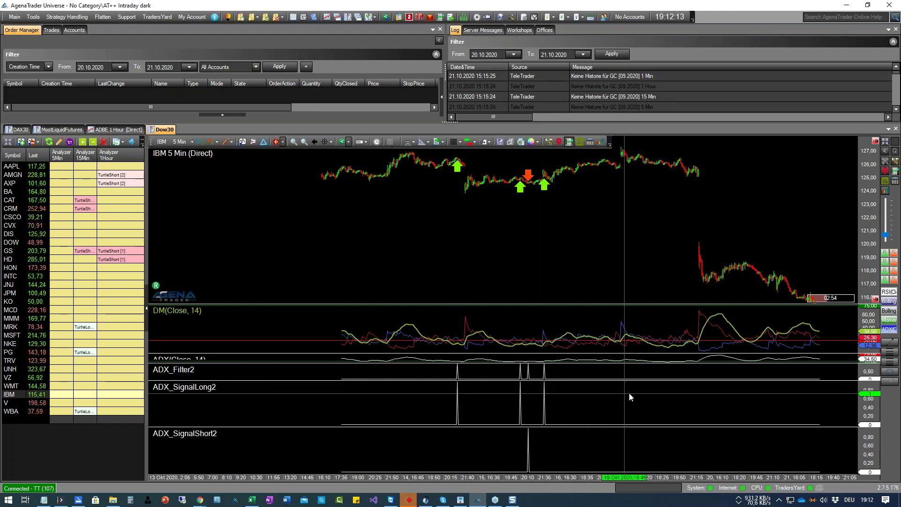
click(11, 200)
click(11, 208)
click(10, 226)
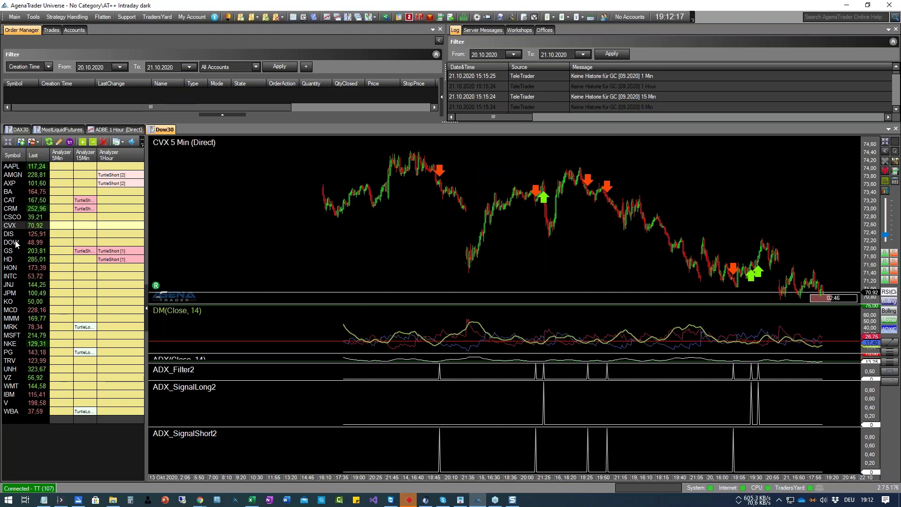
click(14, 243)
click(16, 258)
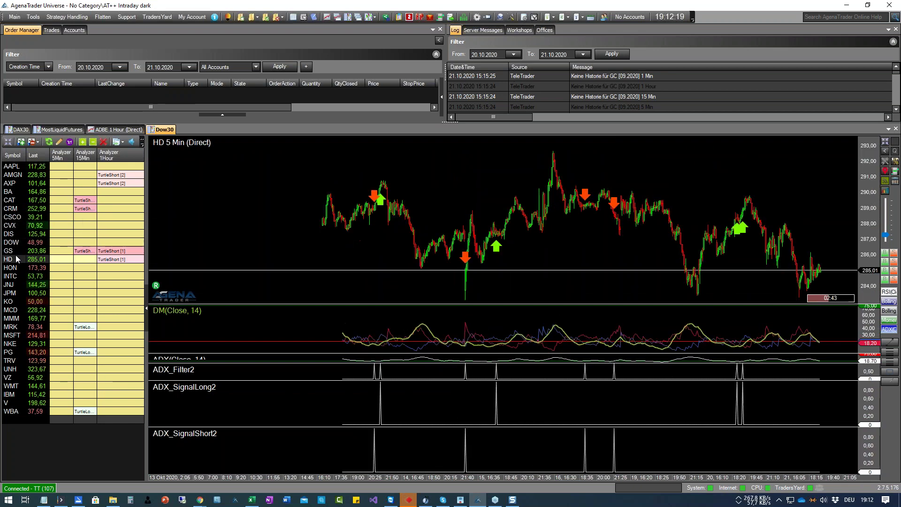
Review the long and short signals on the DOW, DIS, CVX, CAT, BA and AXP 5 Min charts
click(12, 242)
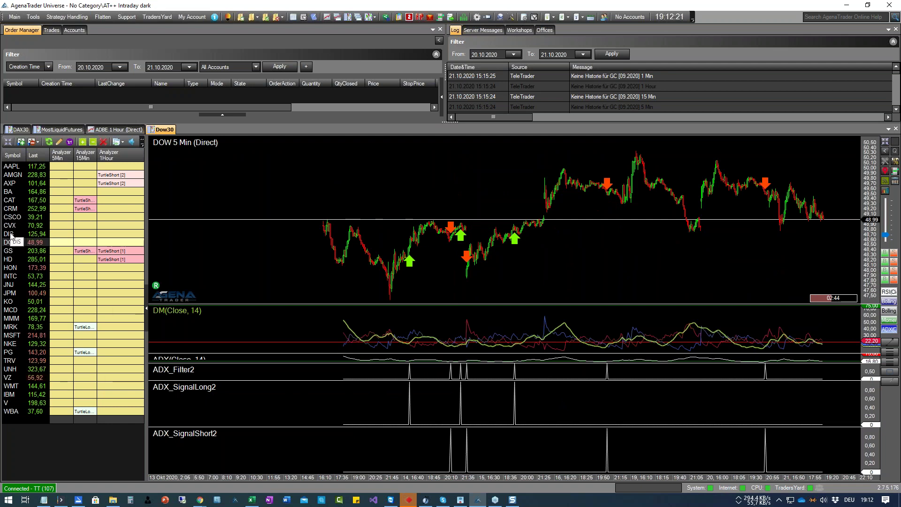
click(11, 233)
click(14, 225)
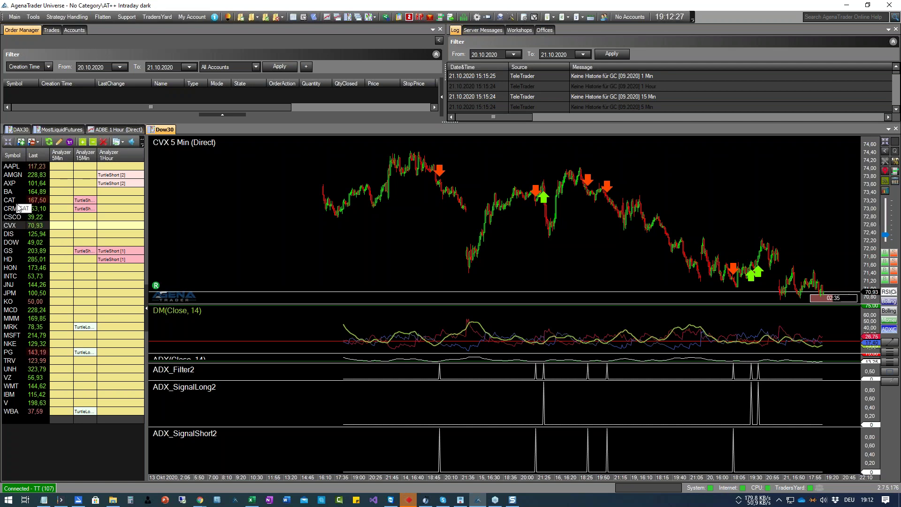
click(14, 201)
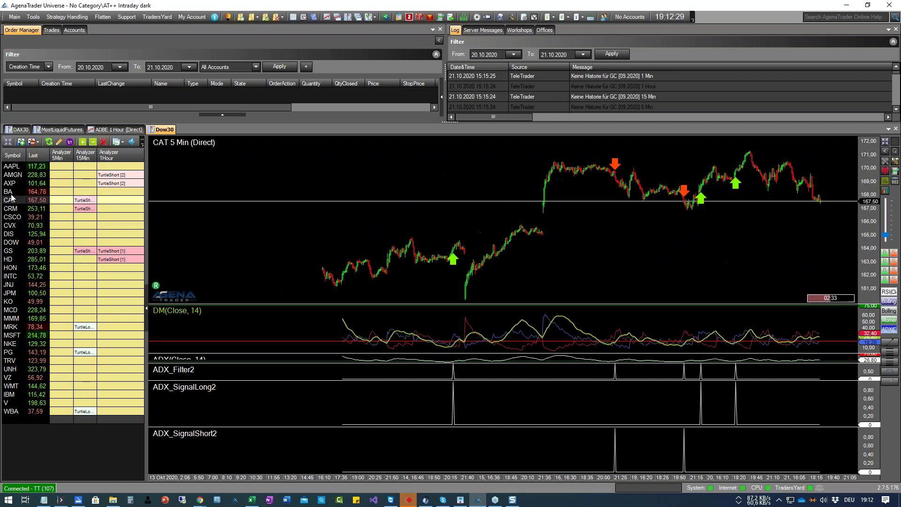
click(12, 192)
click(12, 186)
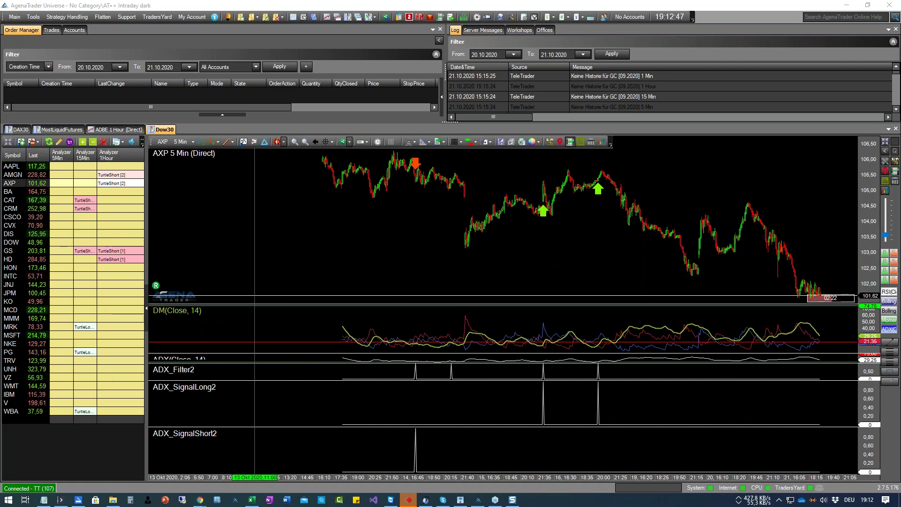
Enlarge the price panel of the AXP 5 Min chart and restore the layout with the 15 Min and 1 Hour charts alongside
drag(255, 304, 197, 319)
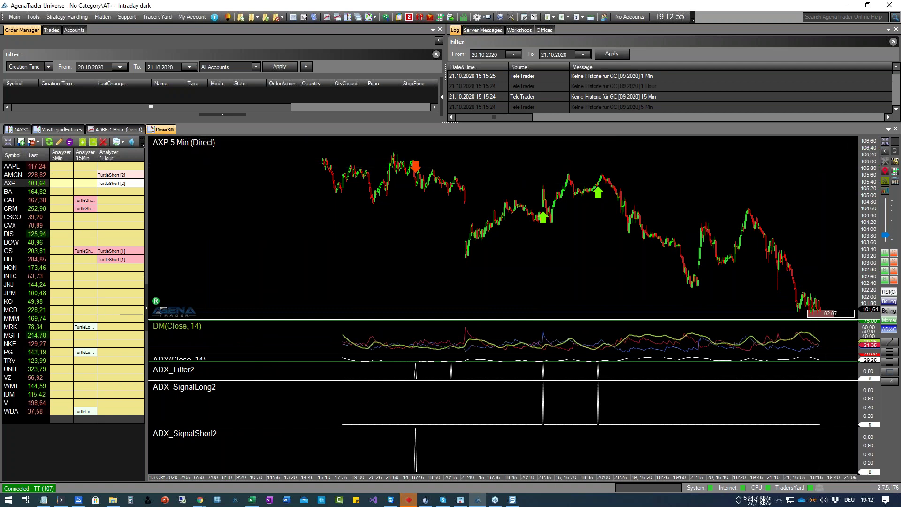
click(884, 142)
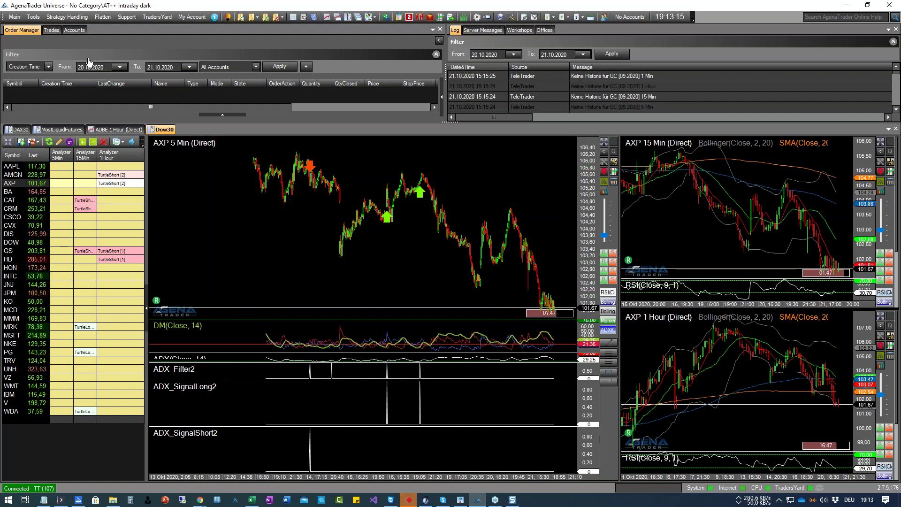
Open the Standard analyzer of the Setup Escort in the AT++ Manager and place the window over the chart
click(67, 17)
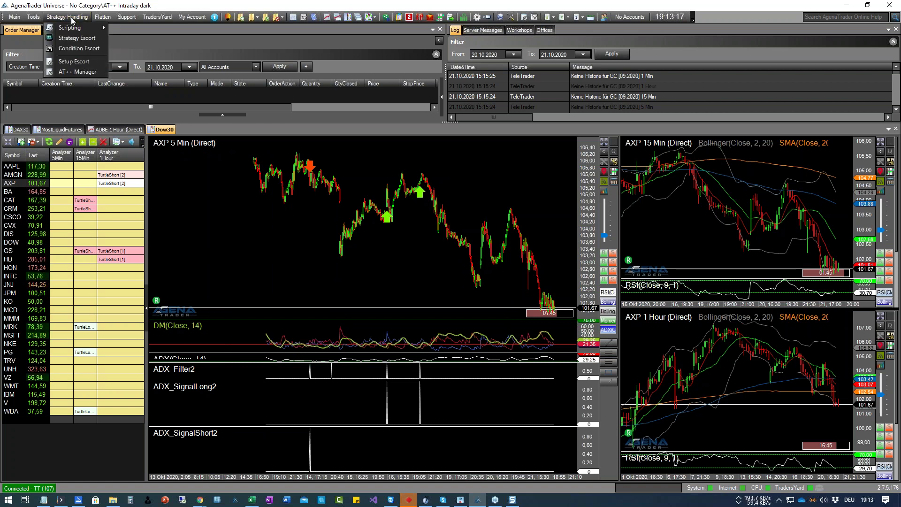
click(74, 62)
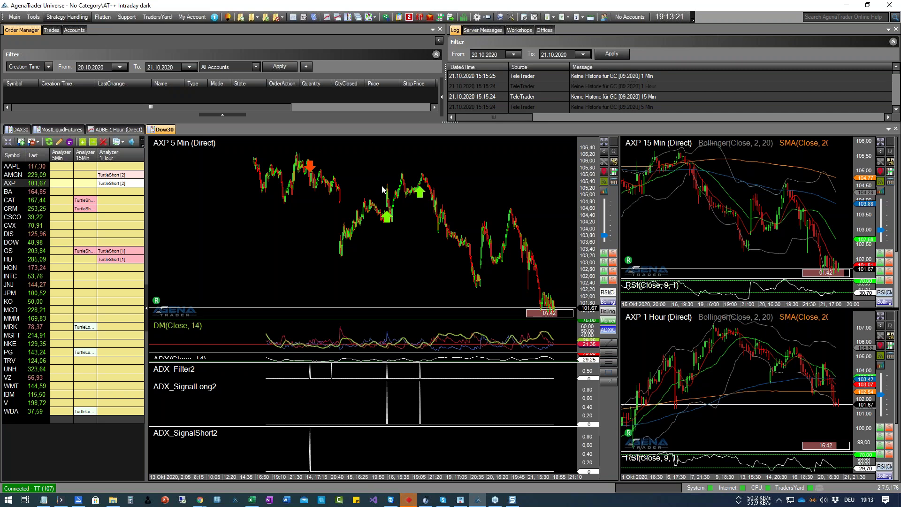
drag(492, 190, 257, 107)
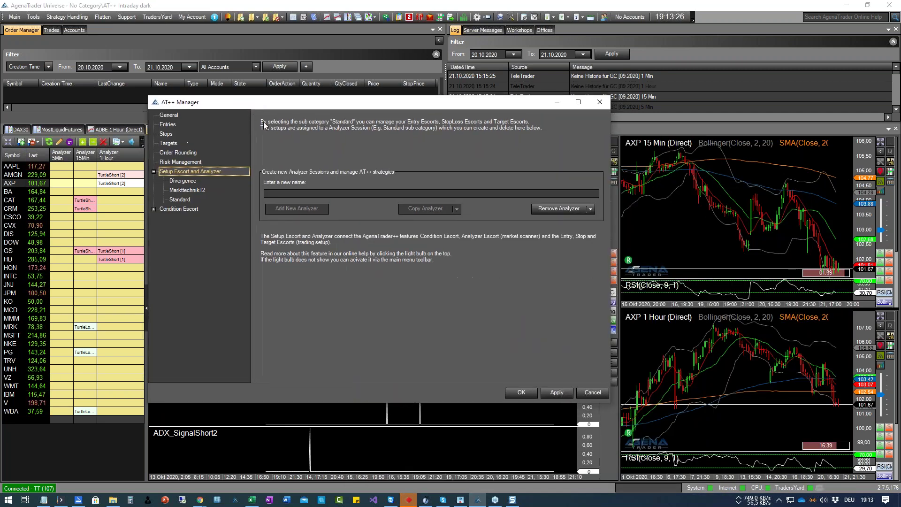
click(192, 200)
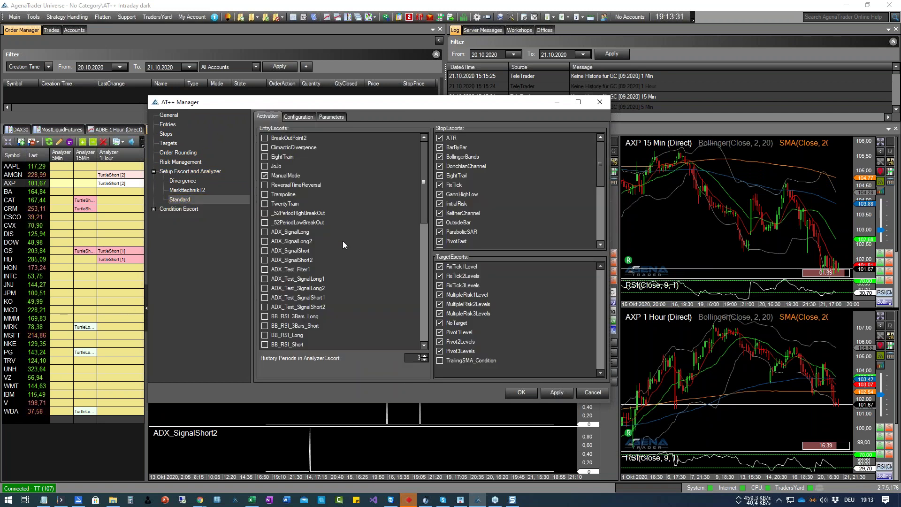
Activate the entry escorts ADX_SignalLong, ADX_SignalLong2, ADX_SignalShort and ADX_SignalShort2 in the Standard analyzer, apply the change and close the AT++ Manager
click(271, 242)
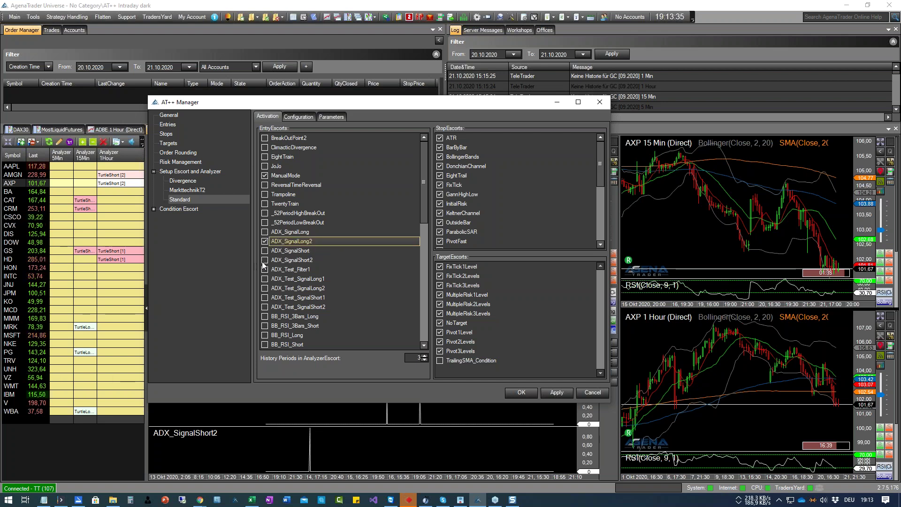
click(269, 233)
click(265, 251)
click(263, 259)
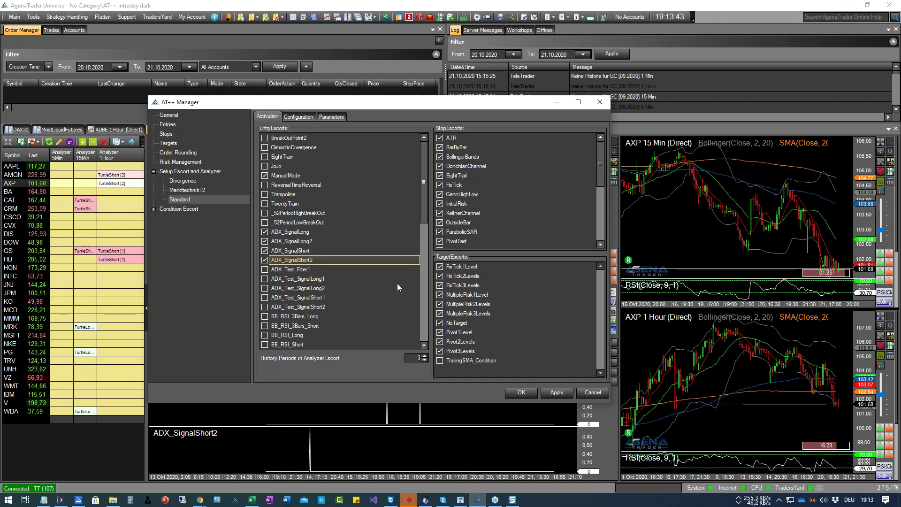
drag(396, 107, 344, 73)
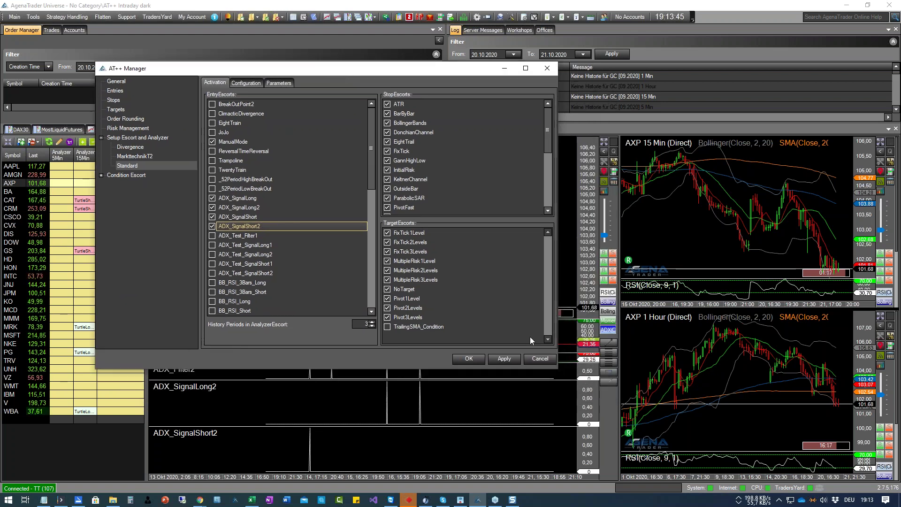
click(502, 362)
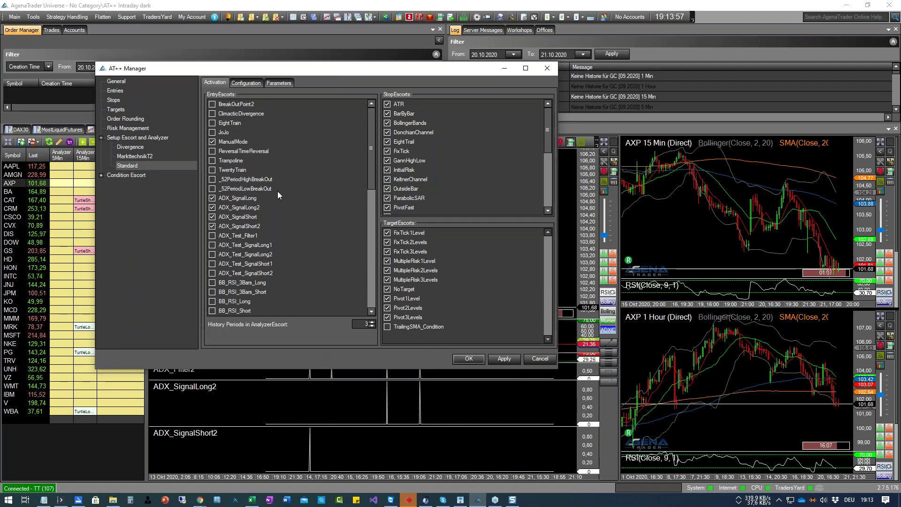
click(469, 360)
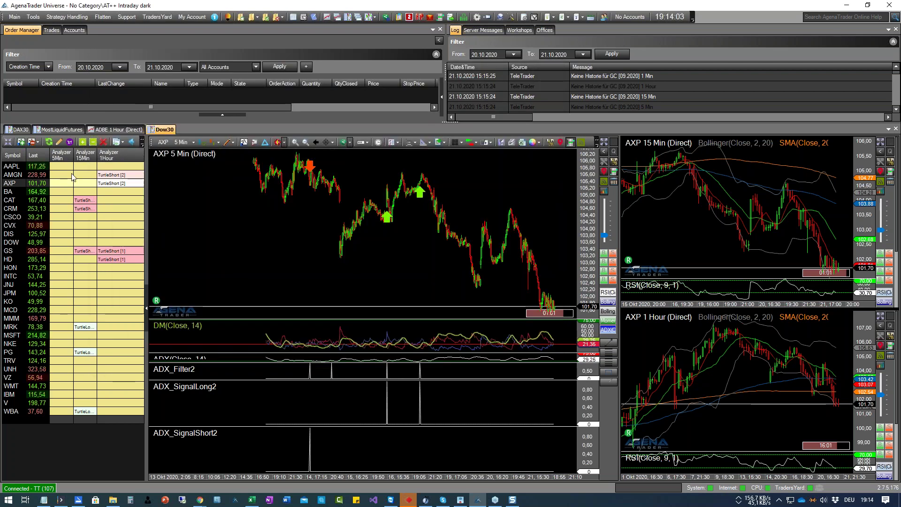
Reload the Dow30 instrument list and widen the Analyzer 5Min column to read the AMGN signal in full
right_click(64, 177)
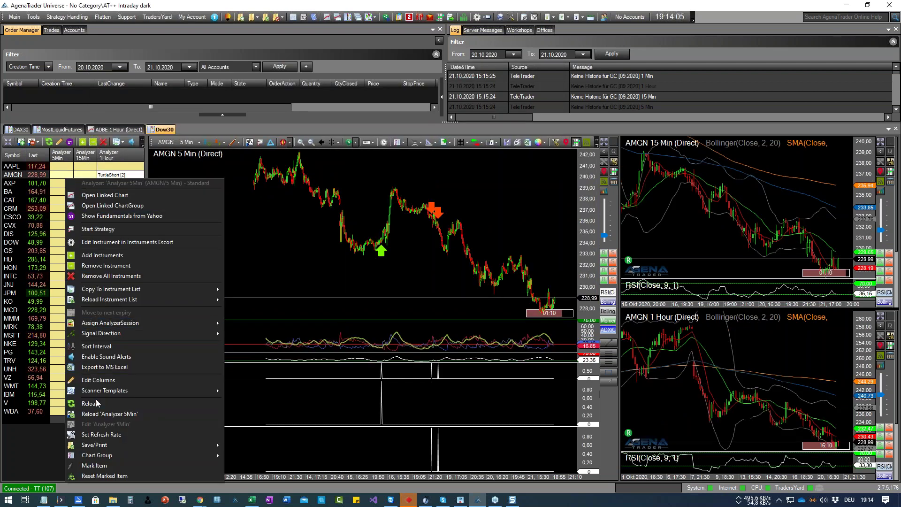
click(117, 404)
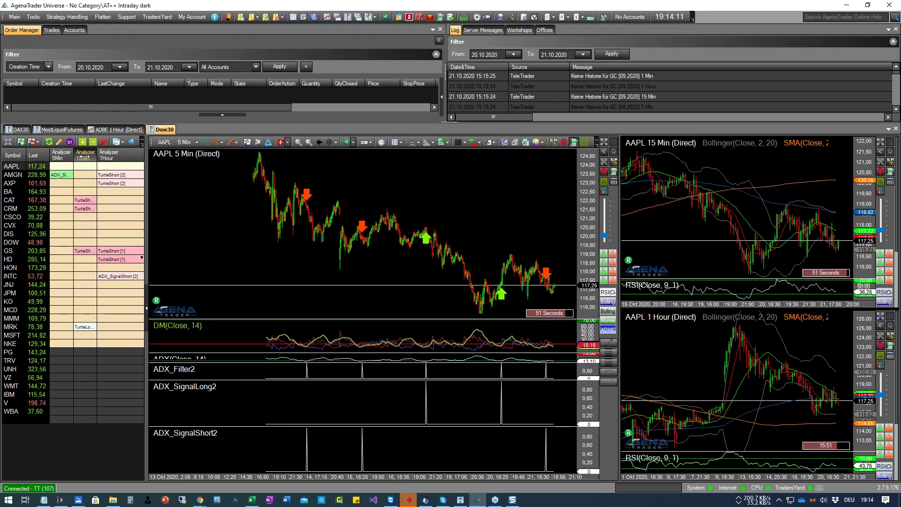
click(69, 177)
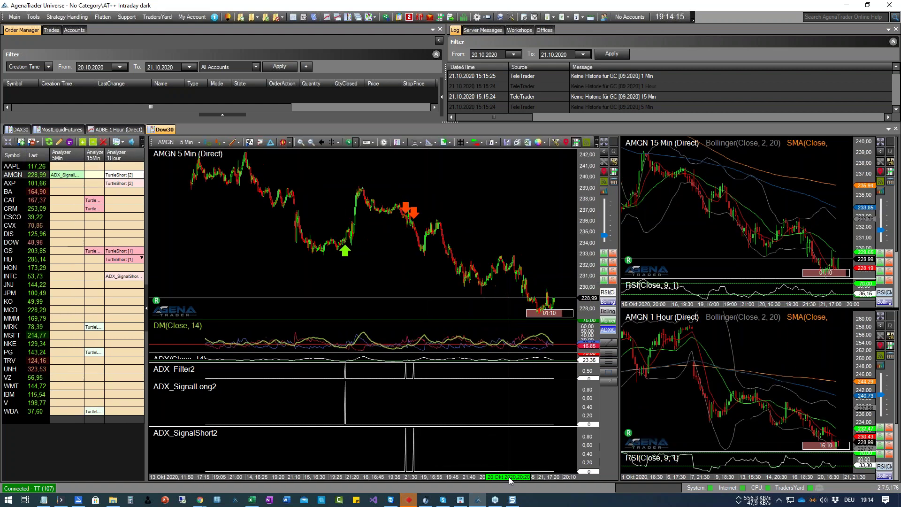
drag(85, 153, 101, 152)
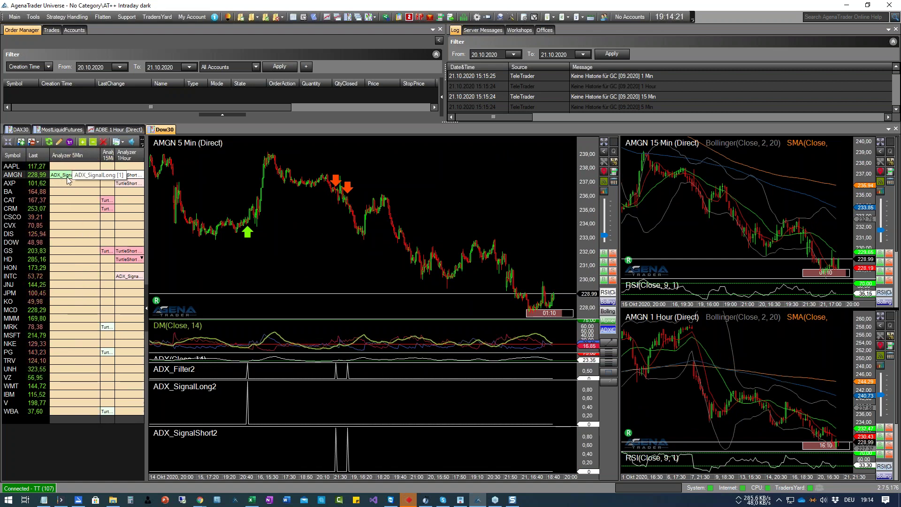
Remove ADX_Filter2 from the AMGN 5 Min chart's selected indicators and list the CTADX conditions with their full names
mouse_move(488, 257)
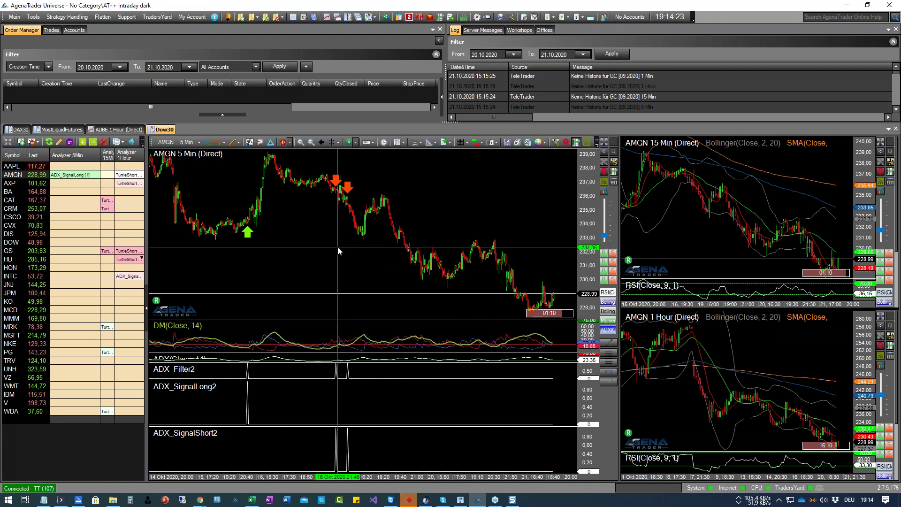
click(250, 142)
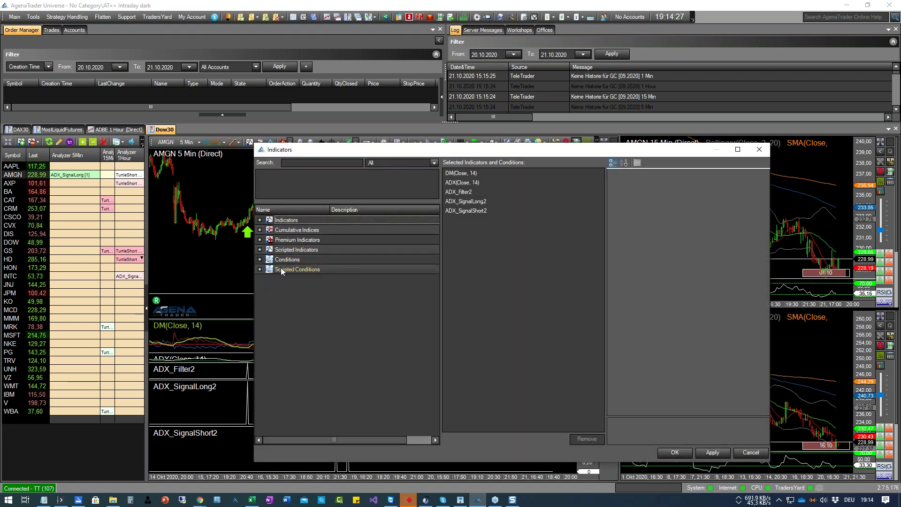
click(259, 259)
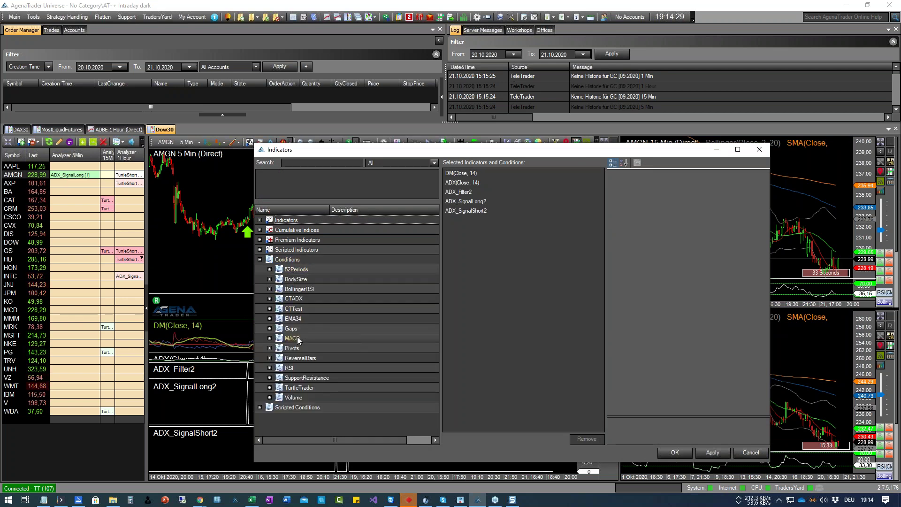
click(269, 299)
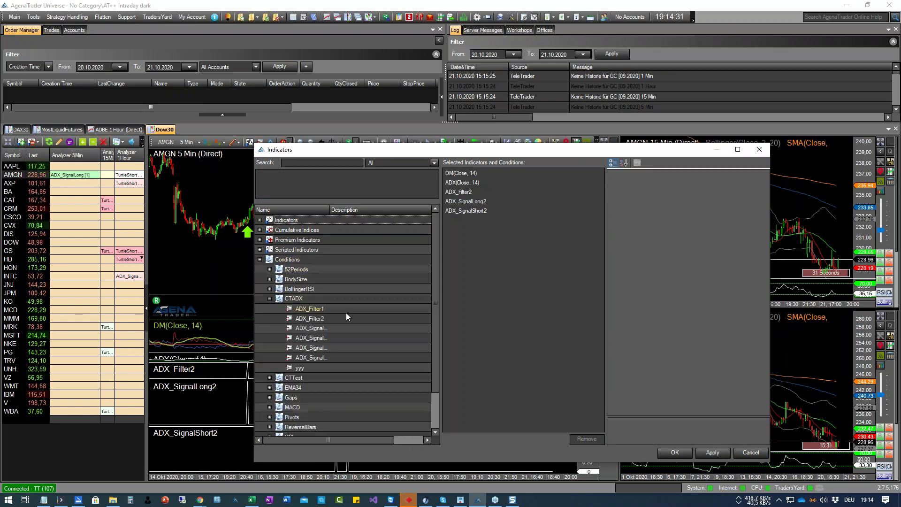
drag(329, 210, 365, 210)
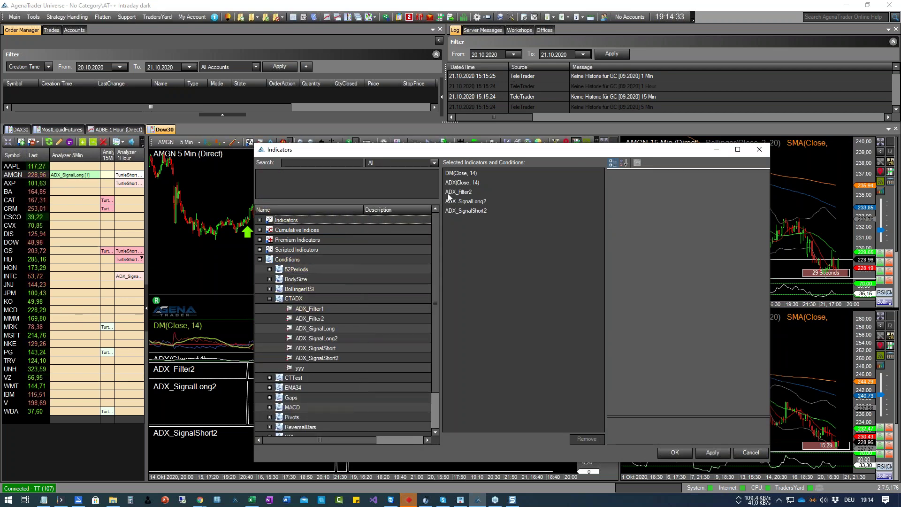
click(469, 192)
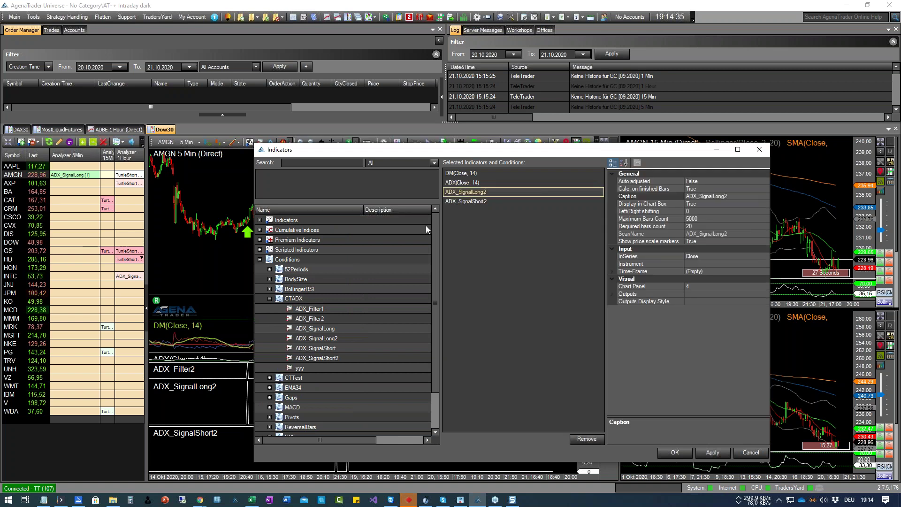
Add the ADX_SignalLong and ADX_SignalShort conditions to the AMGN 5 Min chart and close the indicator selection
click(328, 328)
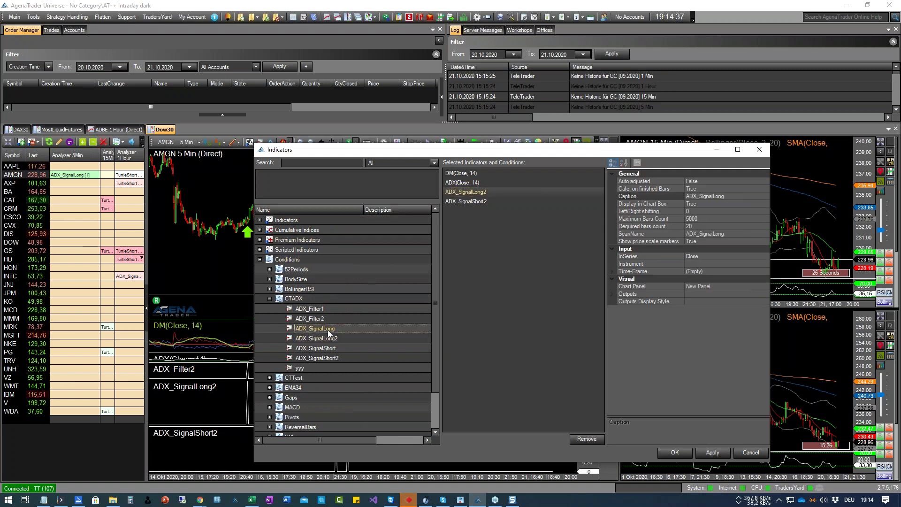
double_click(328, 331)
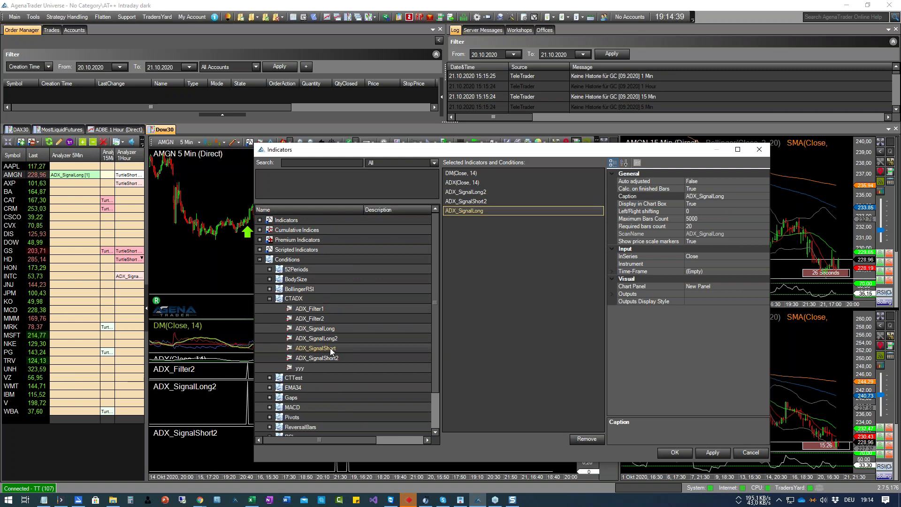
double_click(330, 348)
click(719, 455)
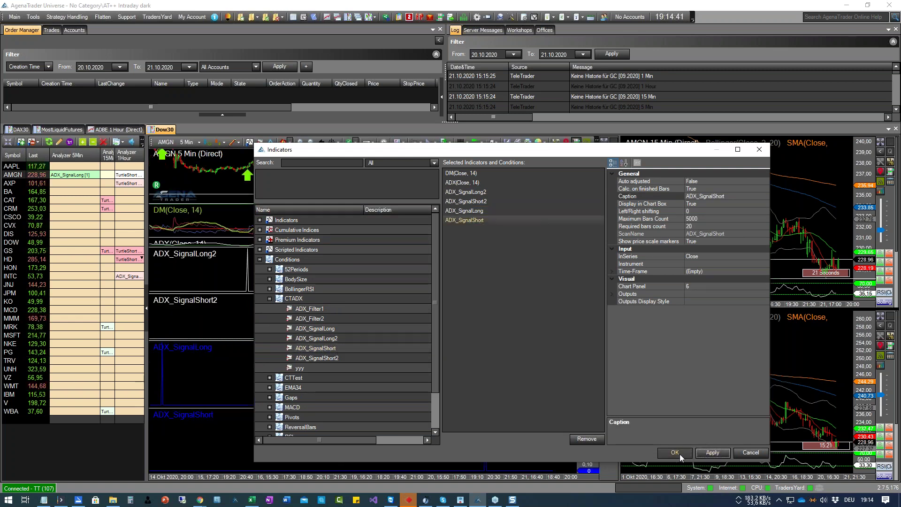
click(679, 453)
Enlarge the price panel of the AMGN 5 Min chart and adjust its price scale around the latest long signal
drag(541, 415, 572, 413)
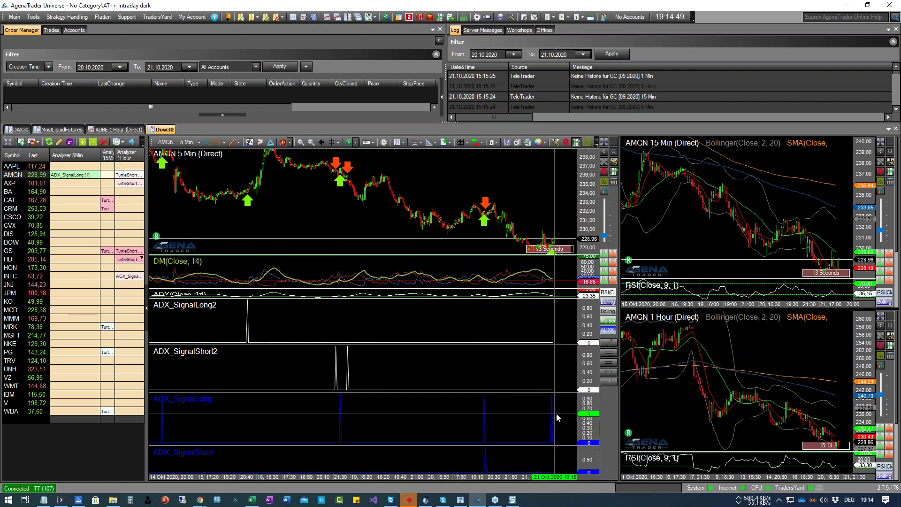
drag(562, 255, 552, 286)
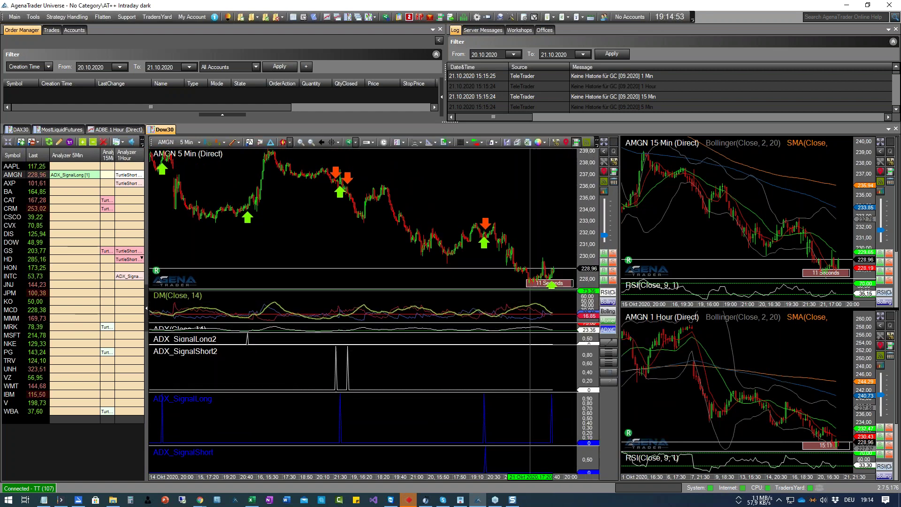
drag(587, 230, 586, 212)
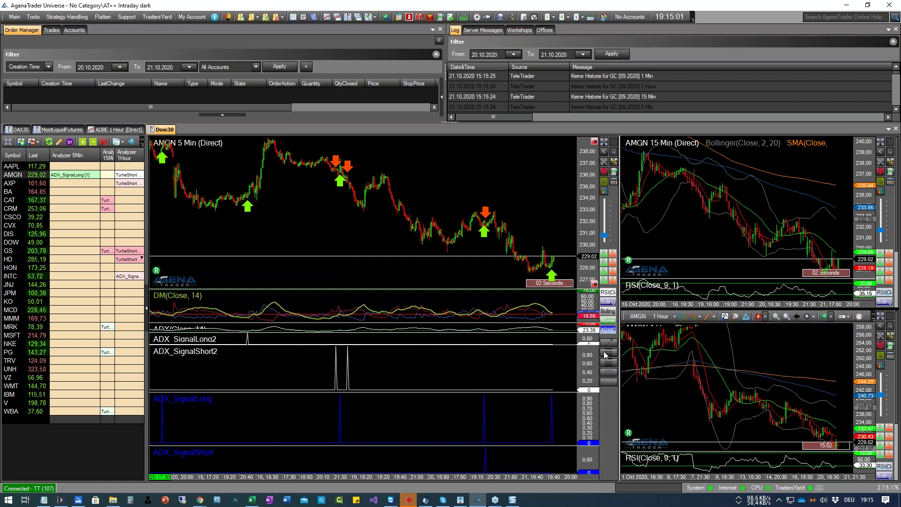
Load INTC into the main chart on the 1 Hour time frame and rebalance the analyzer column widths to read the signals
scroll(551, 477, up, 3)
scroll(551, 477, down, 5)
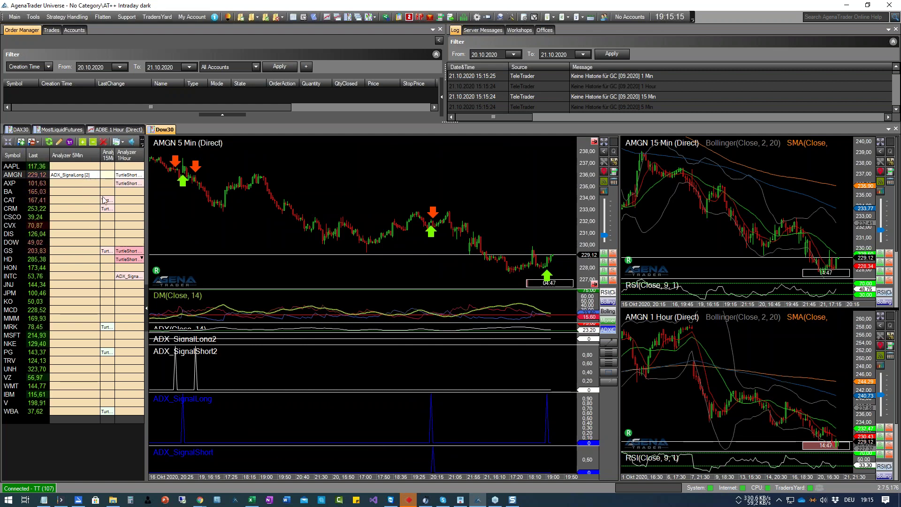
click(131, 280)
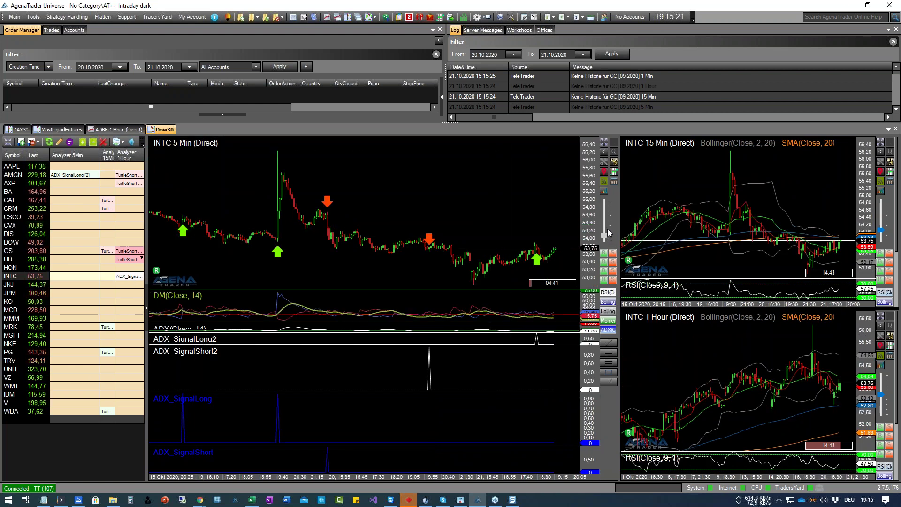
scroll(609, 229, up, 1)
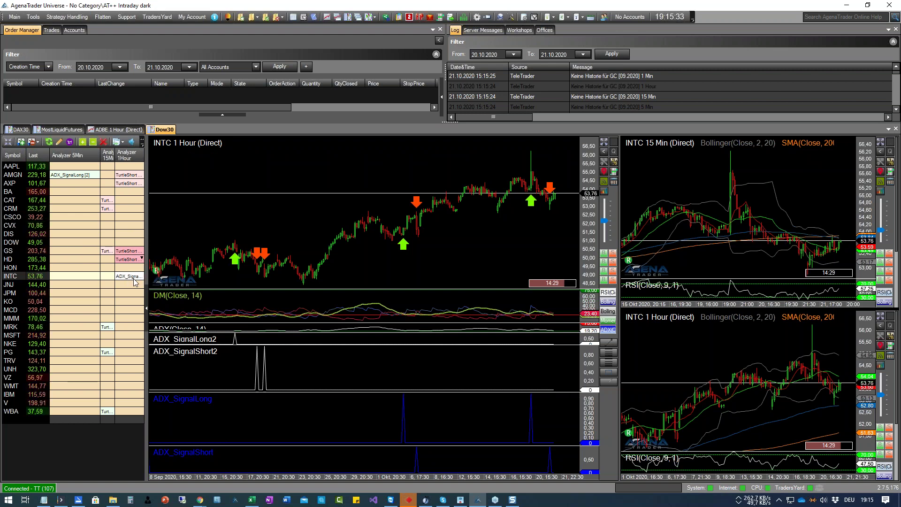
drag(100, 154, 89, 155)
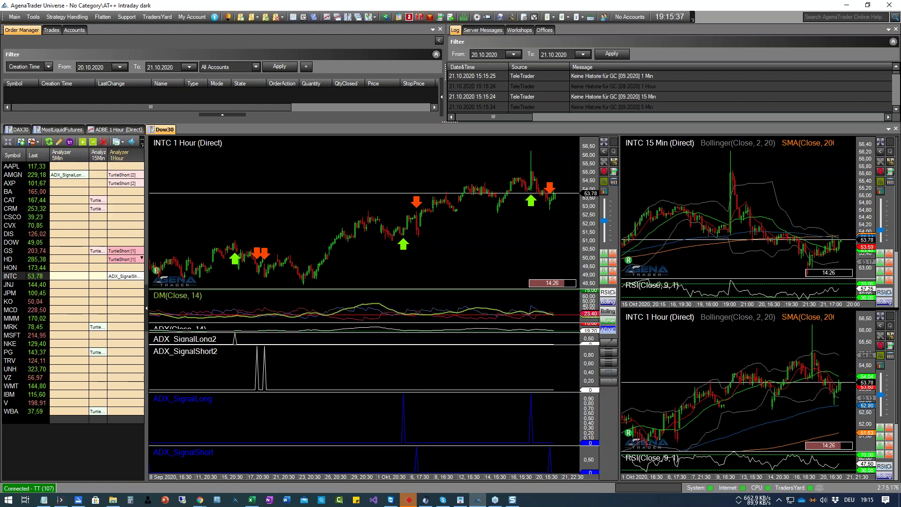
drag(88, 156, 111, 155)
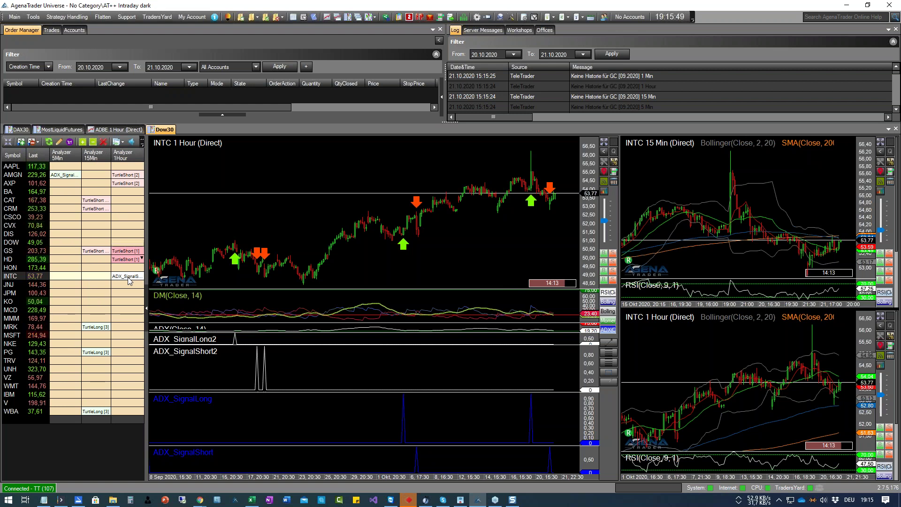
Enlarge the ADX, ADX_SignalLong2 and ADX_SignalShort2 panels of the INTC 1 Hour chart
middle_click(382, 352)
drag(382, 369, 384, 321)
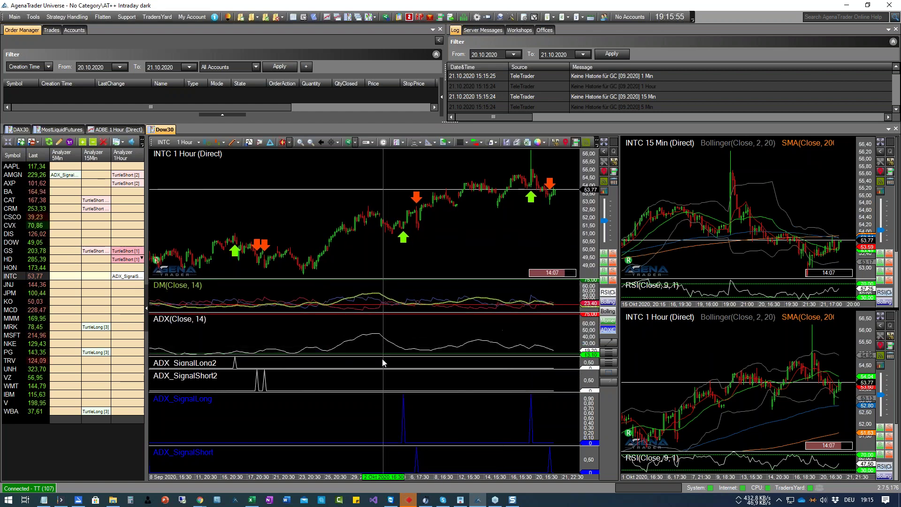
drag(384, 353, 373, 324)
drag(374, 369, 374, 354)
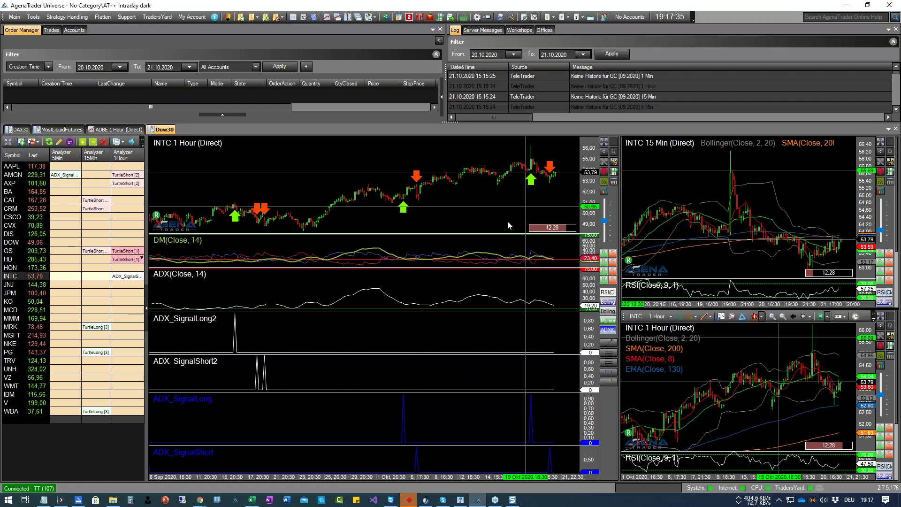
Open the ADX_SignalLong condition from the CTADX category in the AT++ Manager to examine its definition
mouse_move(383, 280)
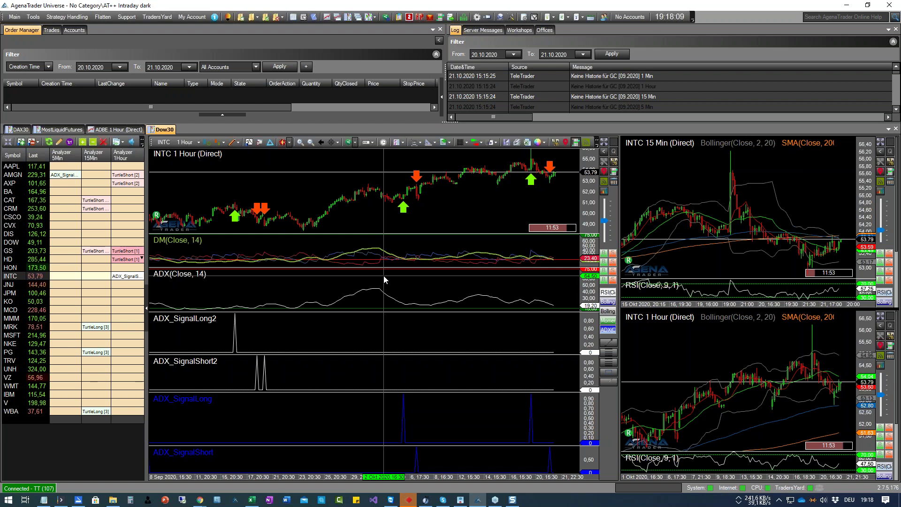
click(534, 17)
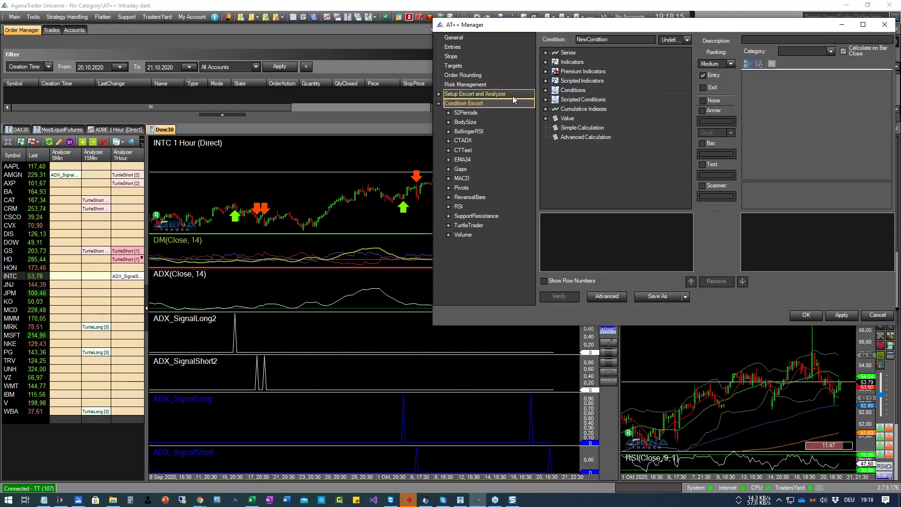
drag(579, 28, 444, 30)
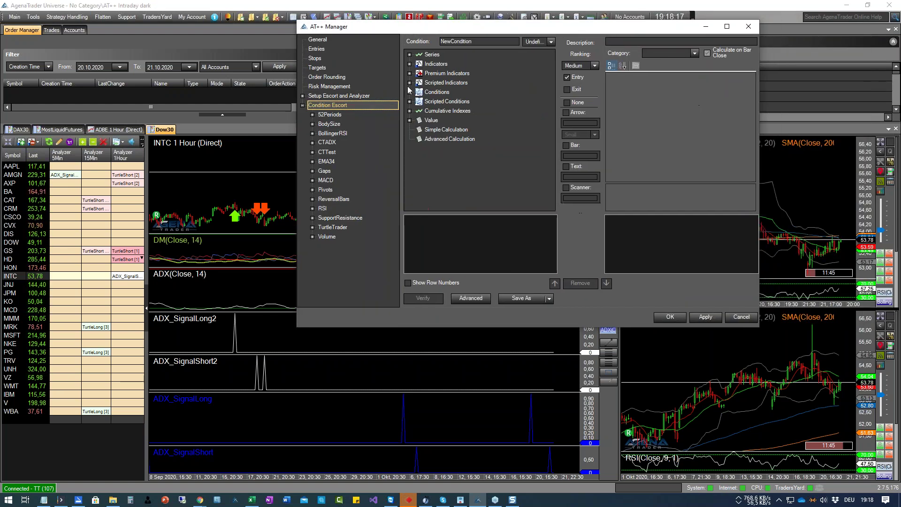
click(326, 142)
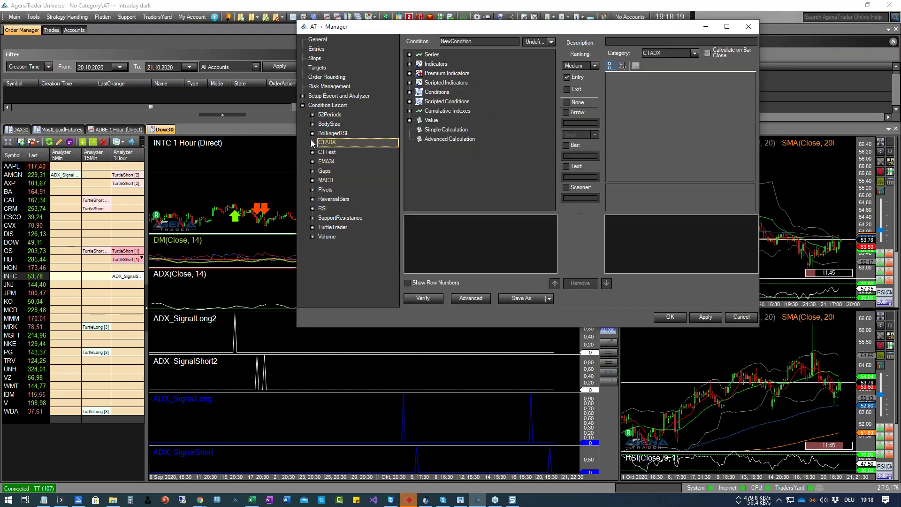
click(312, 142)
click(347, 170)
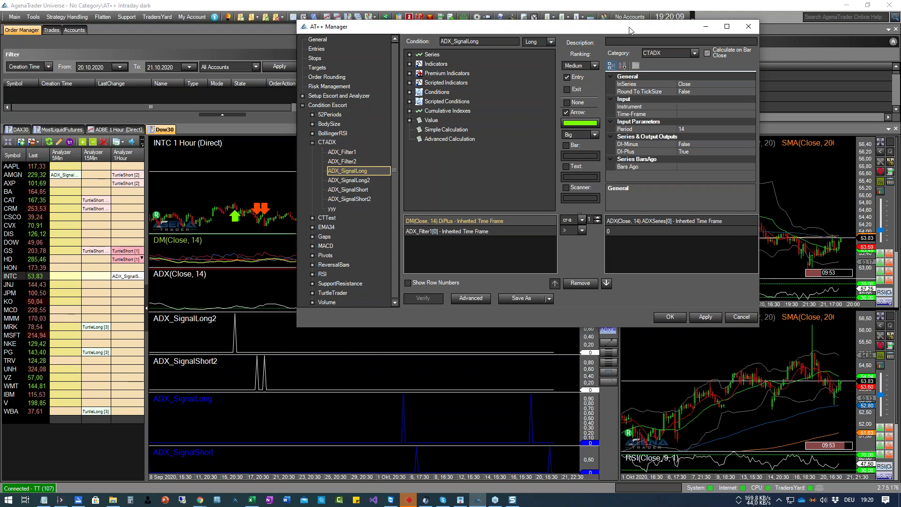
Move the AT++ Manager window away from the Log and 15 Min chart and try to reach the main window behind it
drag(630, 30, 571, 42)
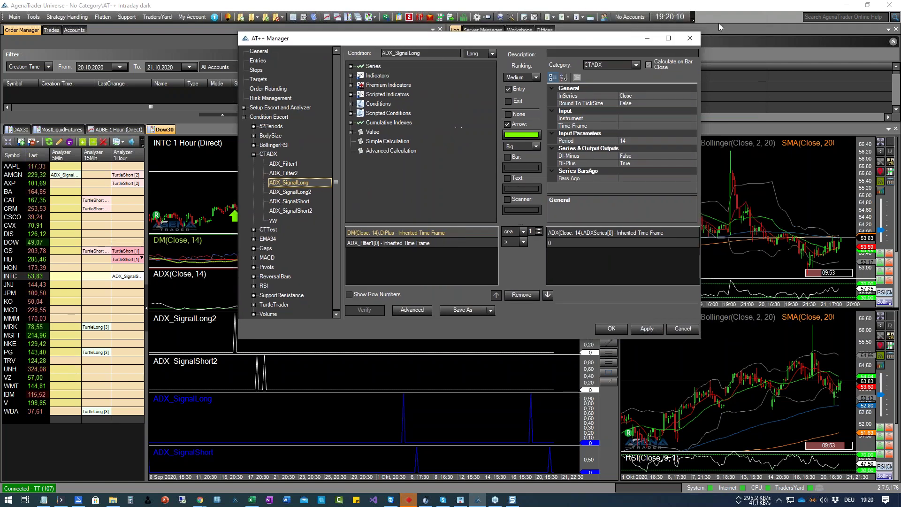
click(894, 52)
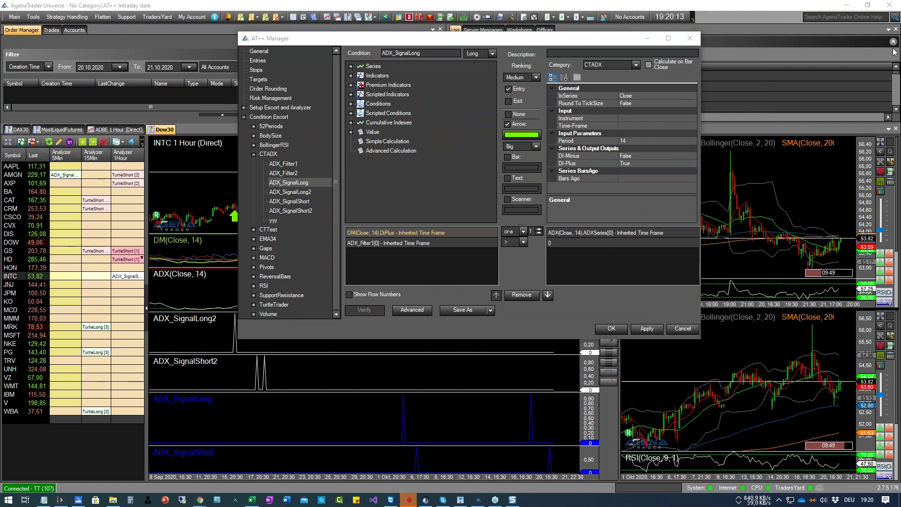
drag(631, 37, 615, 52)
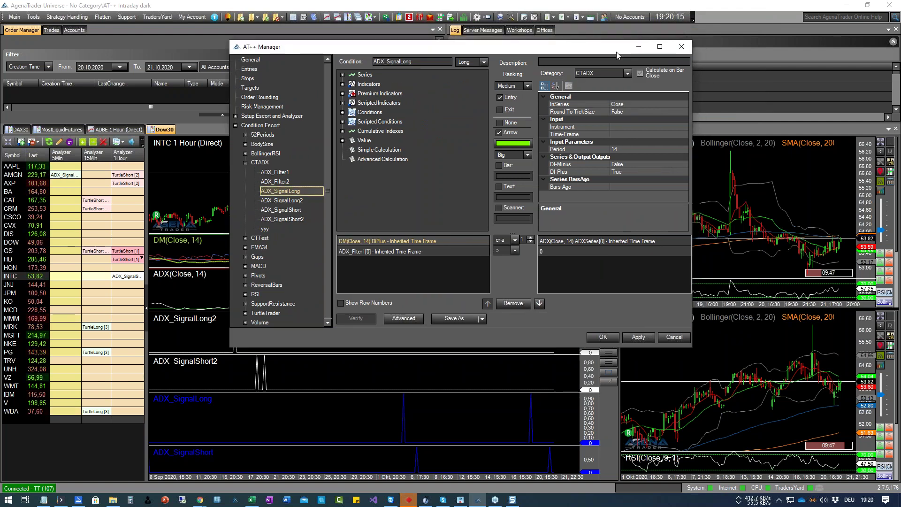
click(891, 34)
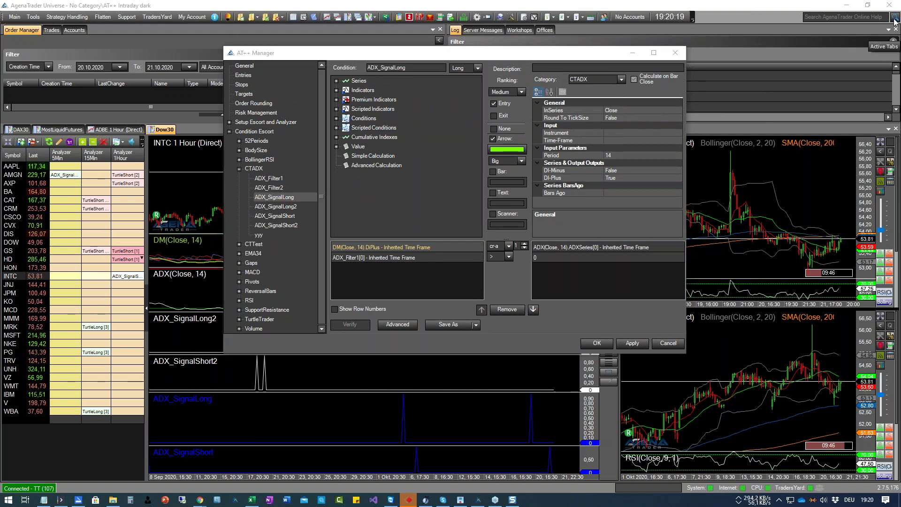